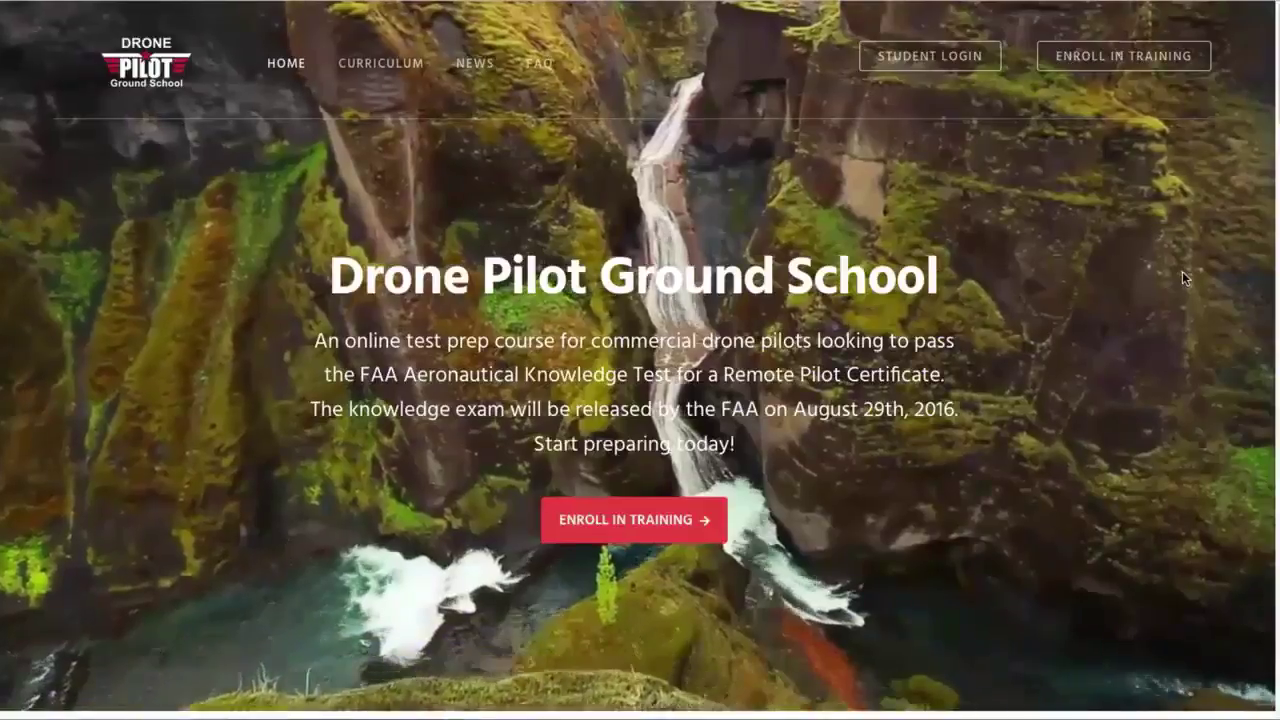
Look through the Drone Pilot Ground School home page, including the 11-page study guide checklist section
{"action": "scroll", "coordinate": [1140, 338], "scroll_direction": "down", "scroll_amount": 1}
{"action": "scroll", "coordinate": [1133, 348], "scroll_direction": "down", "scroll_amount": 3}
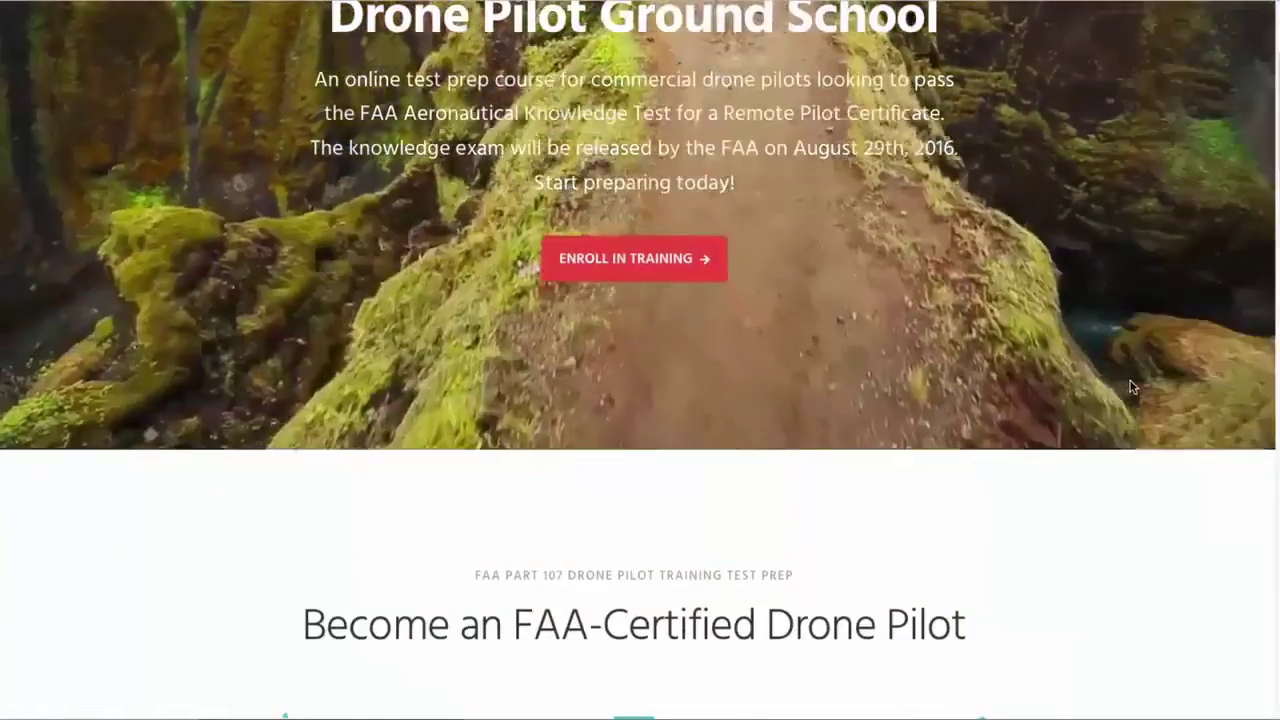
{"action": "scroll", "coordinate": [1123, 408], "scroll_direction": "down", "scroll_amount": 12}
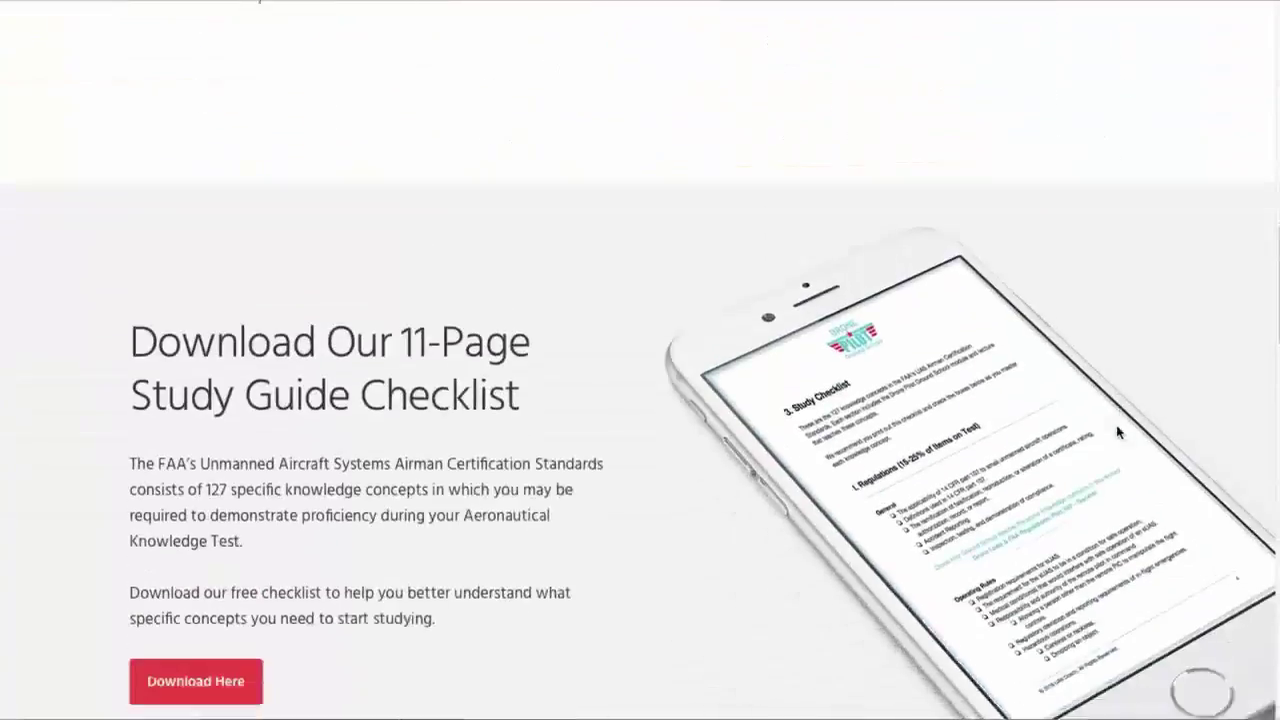
{"action": "scroll", "coordinate": [1117, 428], "scroll_direction": "down", "scroll_amount": 15}
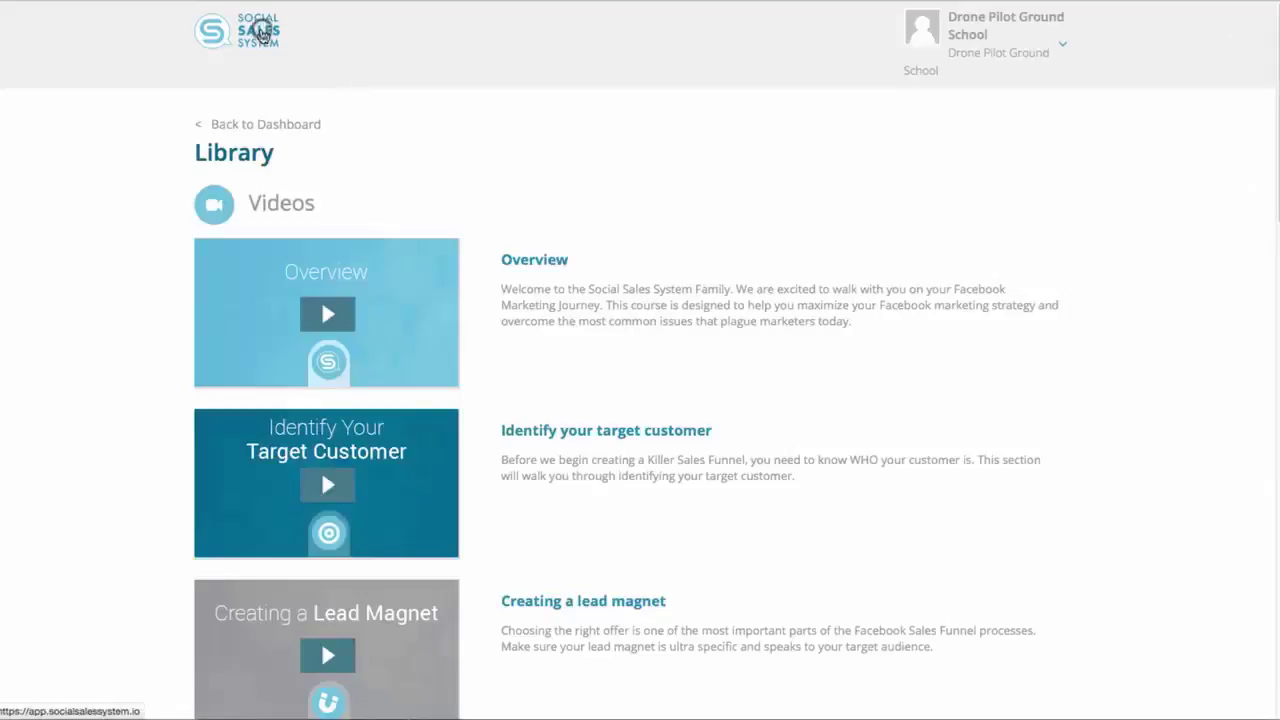
Open the Video Library and Resources from the Social Sales System dashboard and look through the list of course videos
{"action": "left_click", "coordinate": [260, 35]}
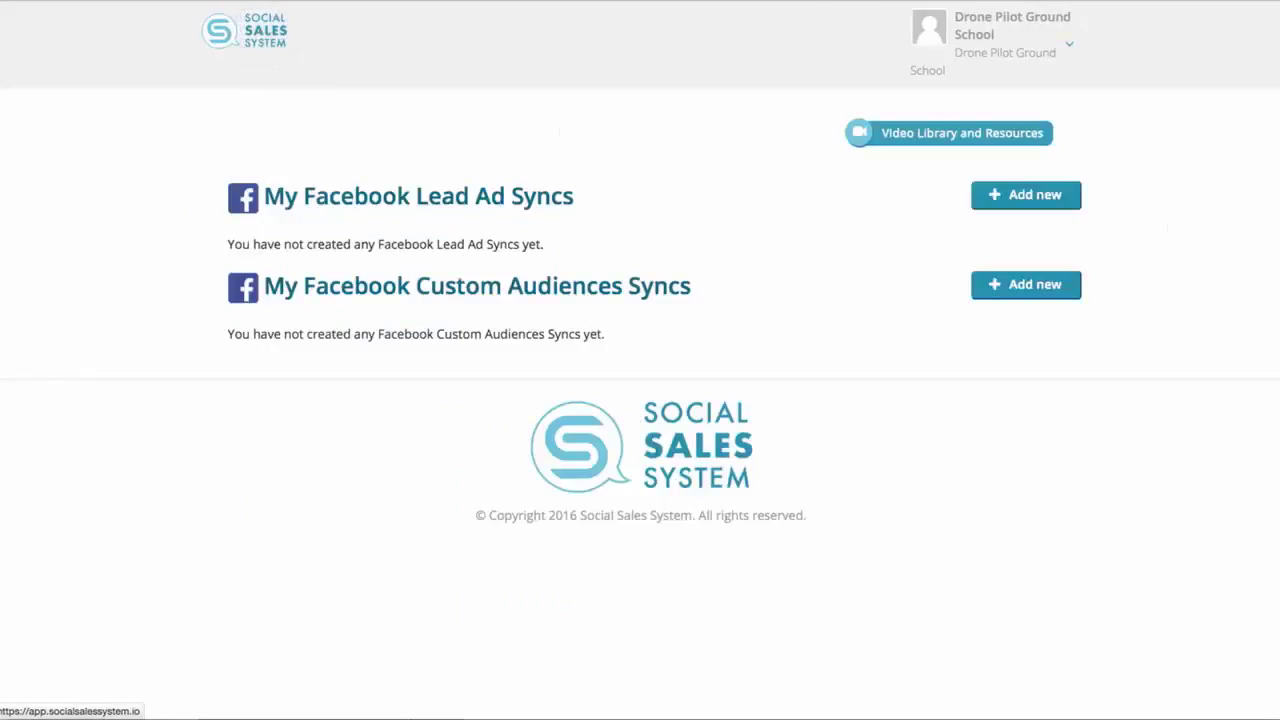
{"action": "left_click", "coordinate": [990, 133]}
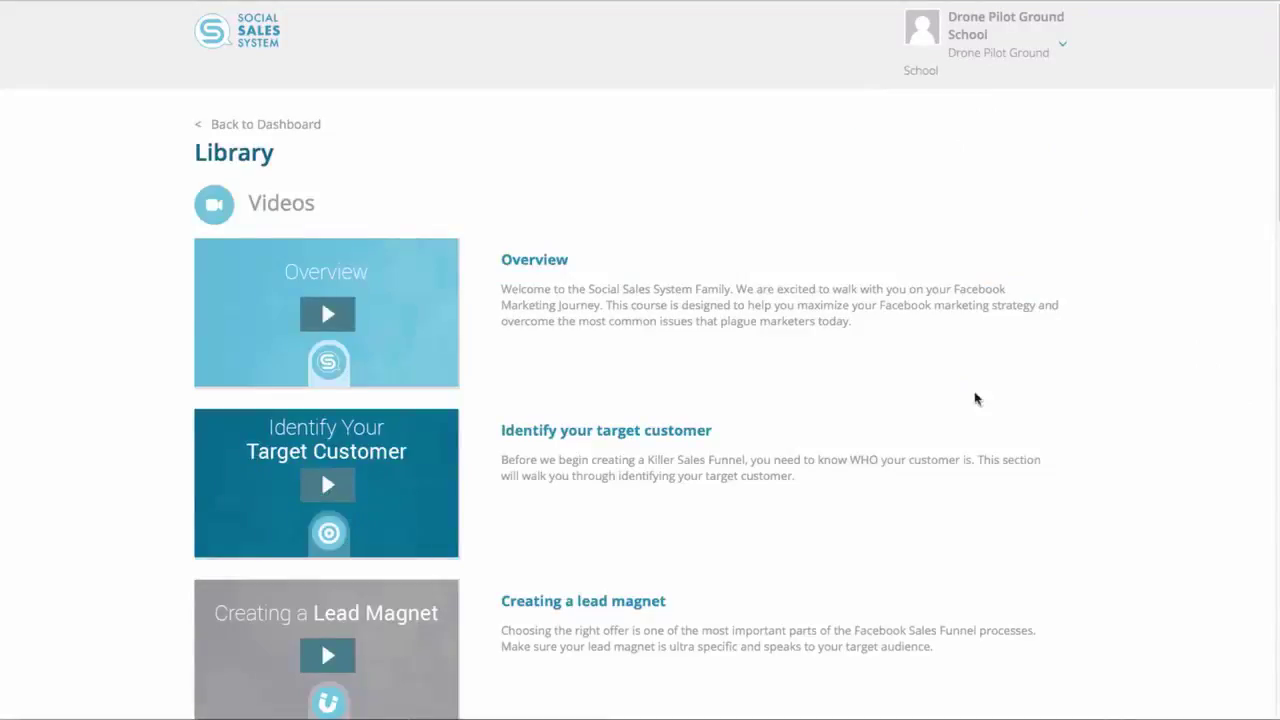
{"action": "scroll", "coordinate": [960, 343], "scroll_direction": "down", "scroll_amount": 1}
{"action": "scroll", "coordinate": [960, 343], "scroll_direction": "down", "scroll_amount": 2}
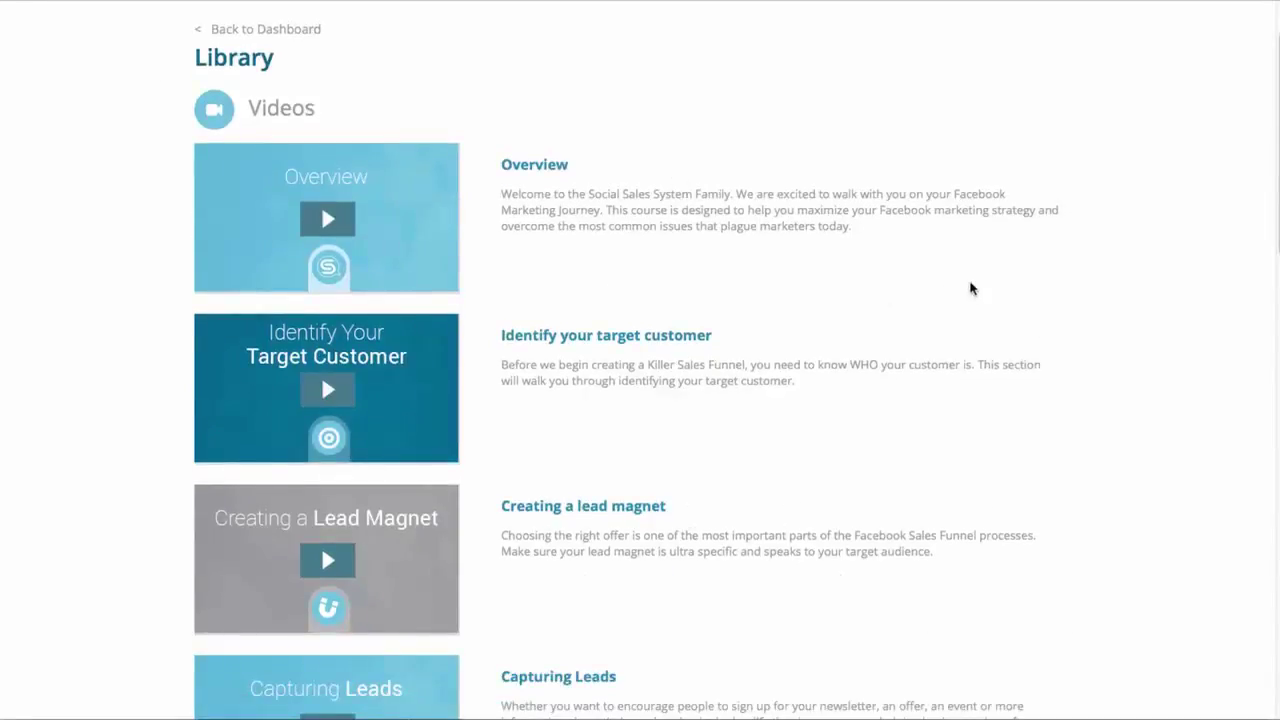
{"action": "scroll", "coordinate": [905, 347], "scroll_direction": "down", "scroll_amount": 3}
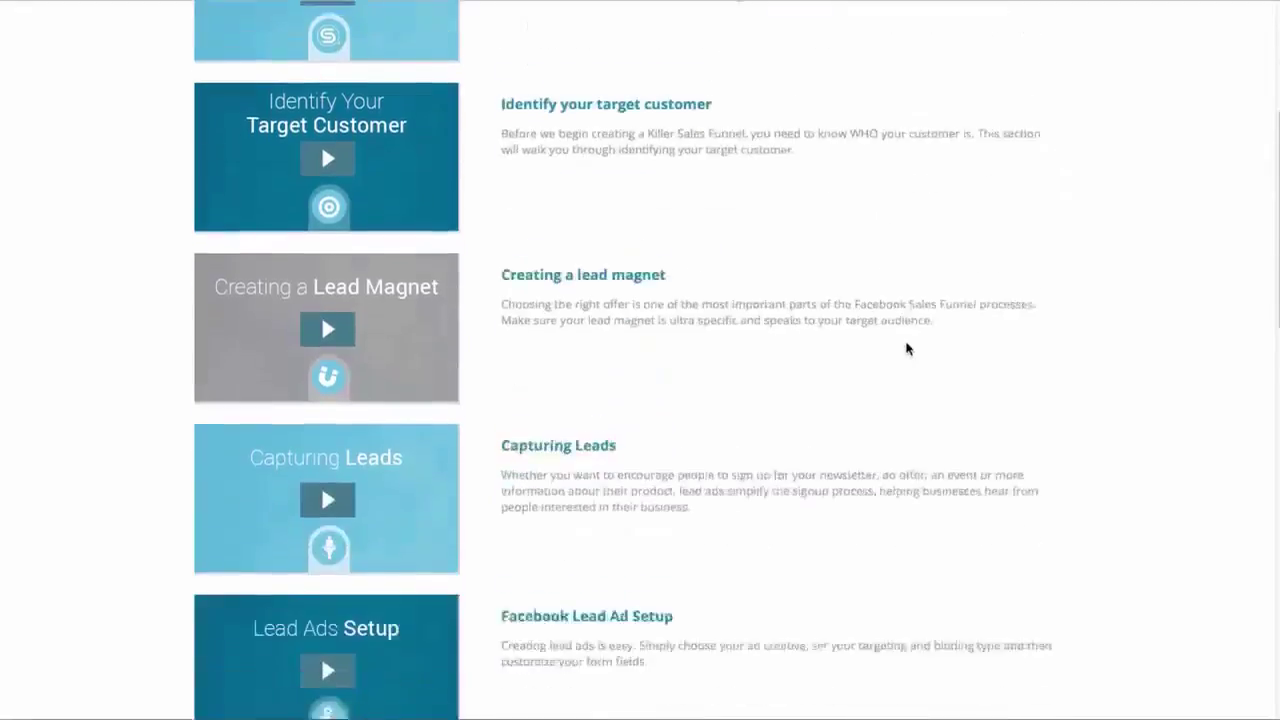
{"action": "scroll", "coordinate": [907, 348], "scroll_direction": "down", "scroll_amount": 1}
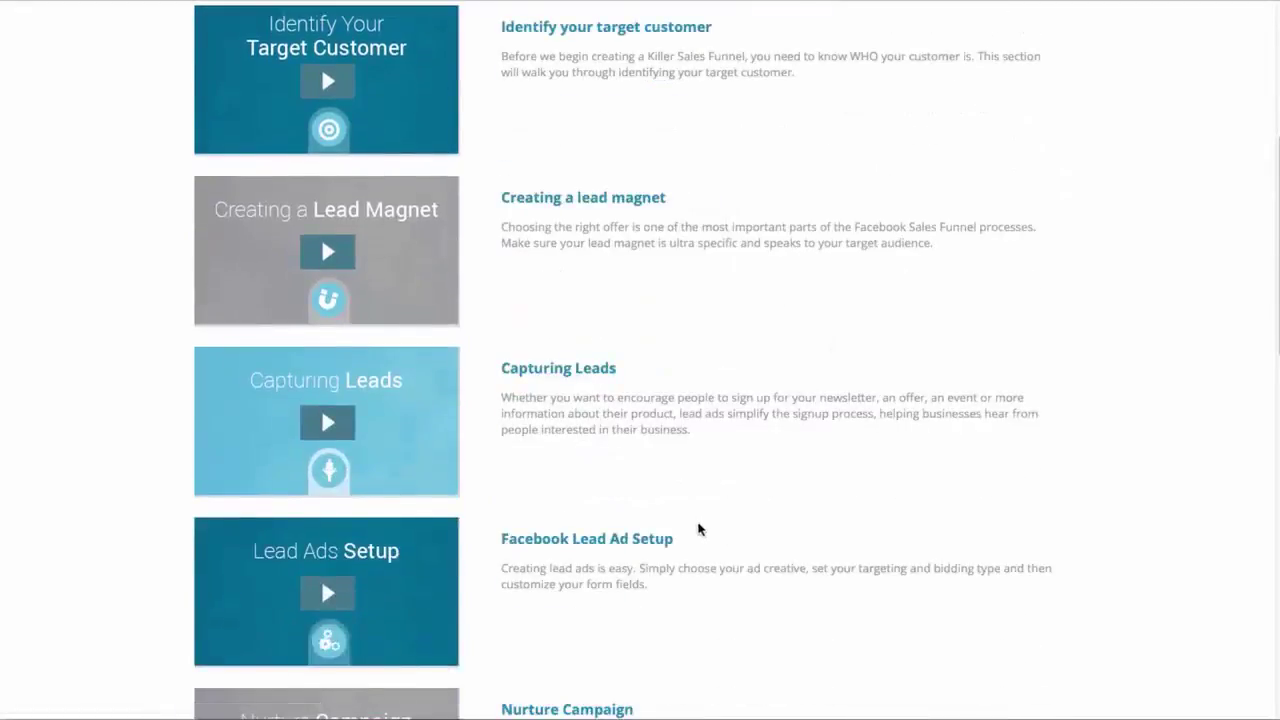
{"action": "scroll", "coordinate": [737, 509], "scroll_direction": "down", "scroll_amount": 5}
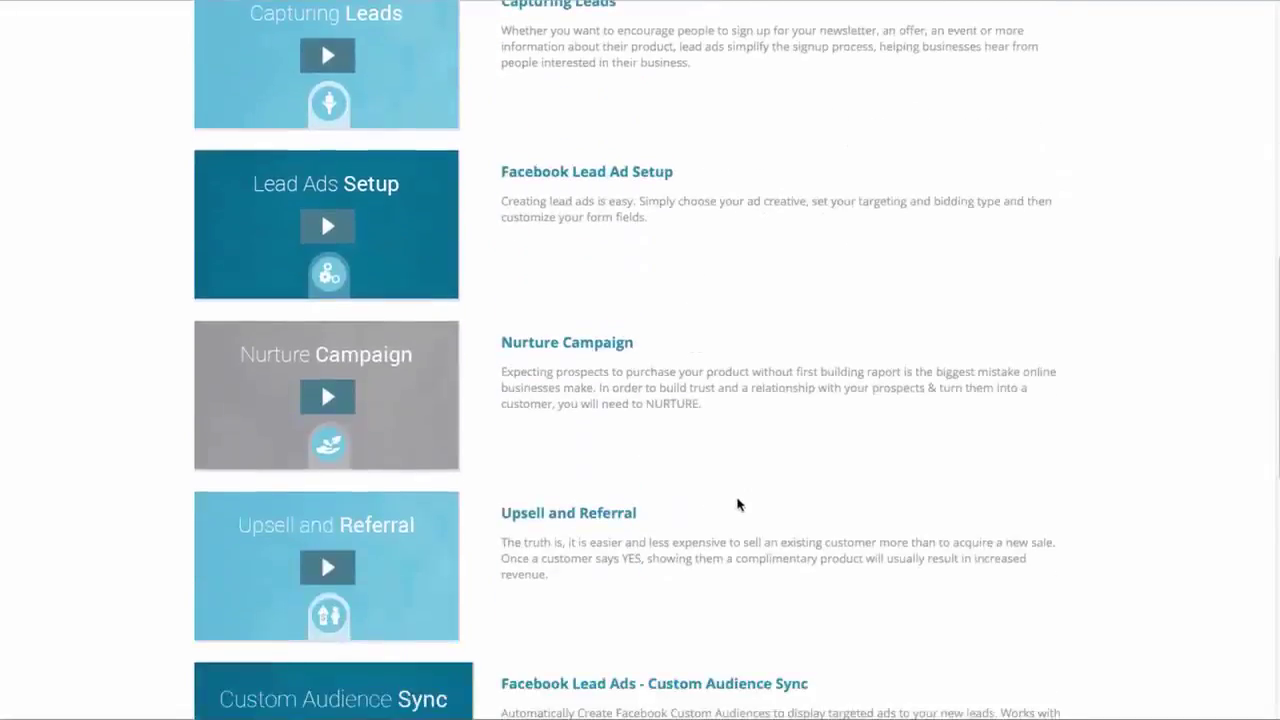
{"action": "scroll", "coordinate": [804, 492], "scroll_direction": "down", "scroll_amount": 1}
{"action": "scroll", "coordinate": [804, 492], "scroll_direction": "down", "scroll_amount": 8}
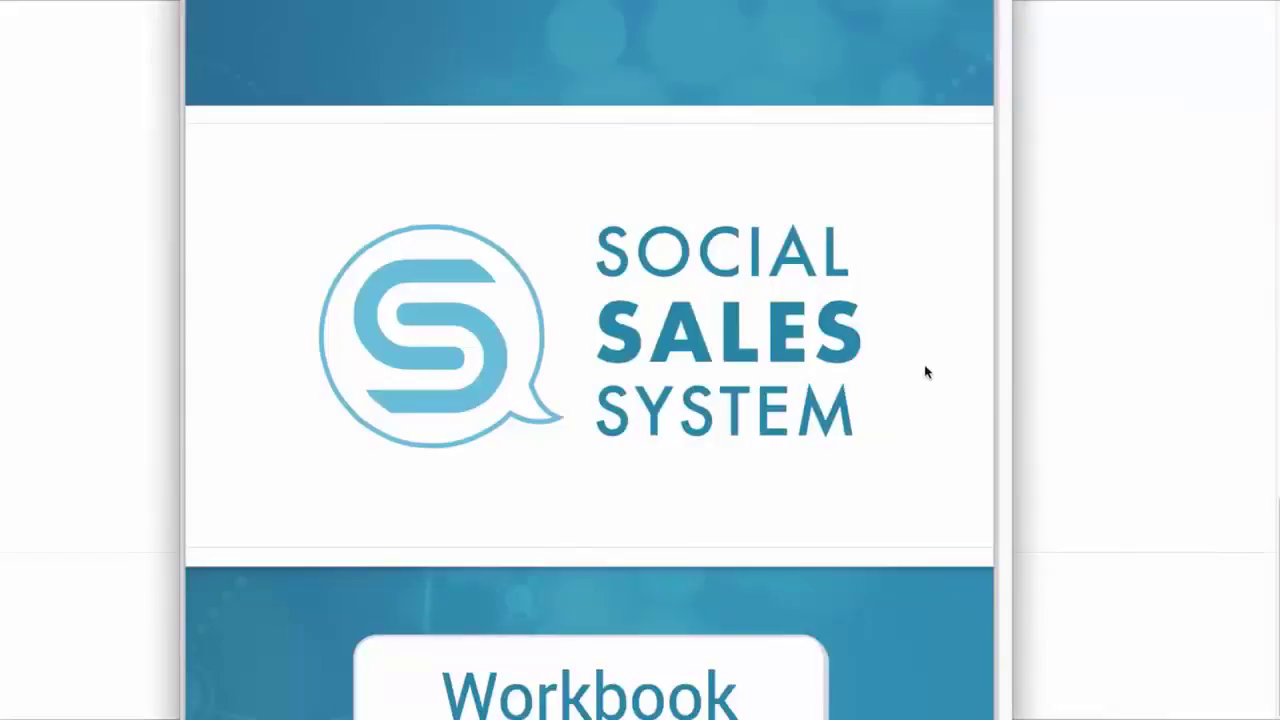
View the Social Sales System workbook's cover, owner details page and welcome letter
{"action": "scroll", "coordinate": [930, 370], "scroll_direction": "down", "scroll_amount": 5}
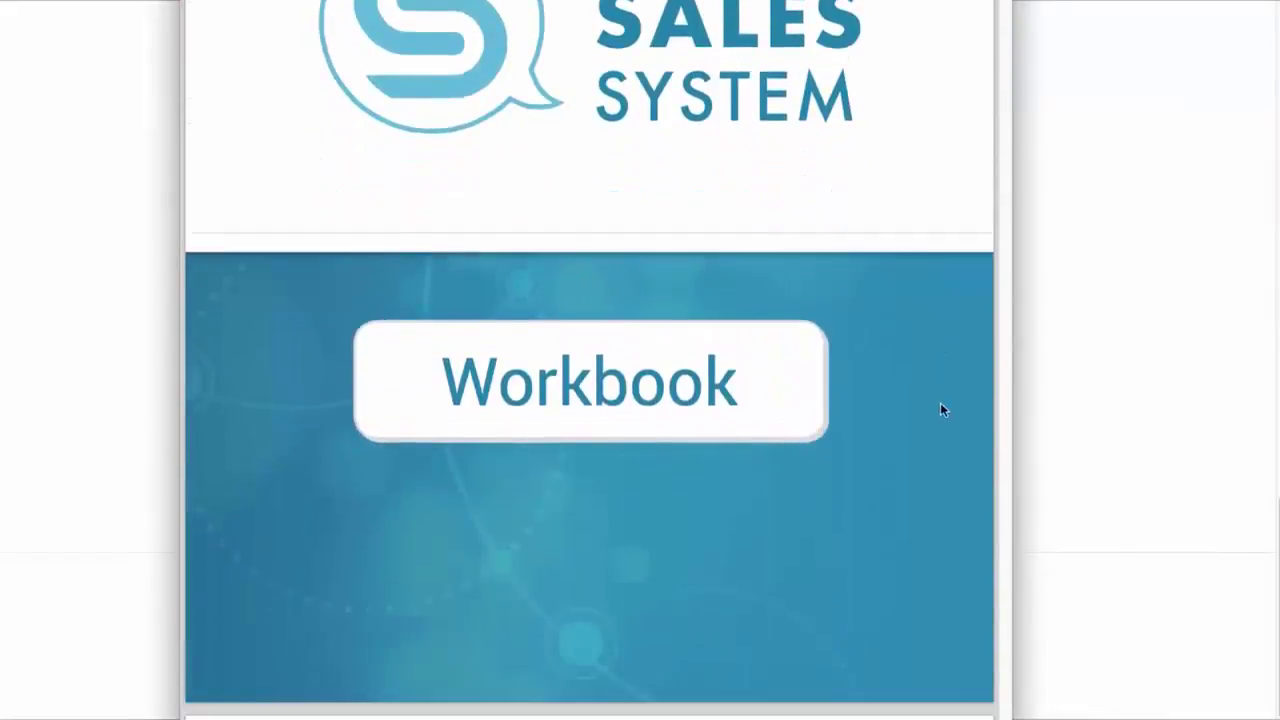
{"action": "scroll", "coordinate": [940, 405], "scroll_direction": "down", "scroll_amount": 8}
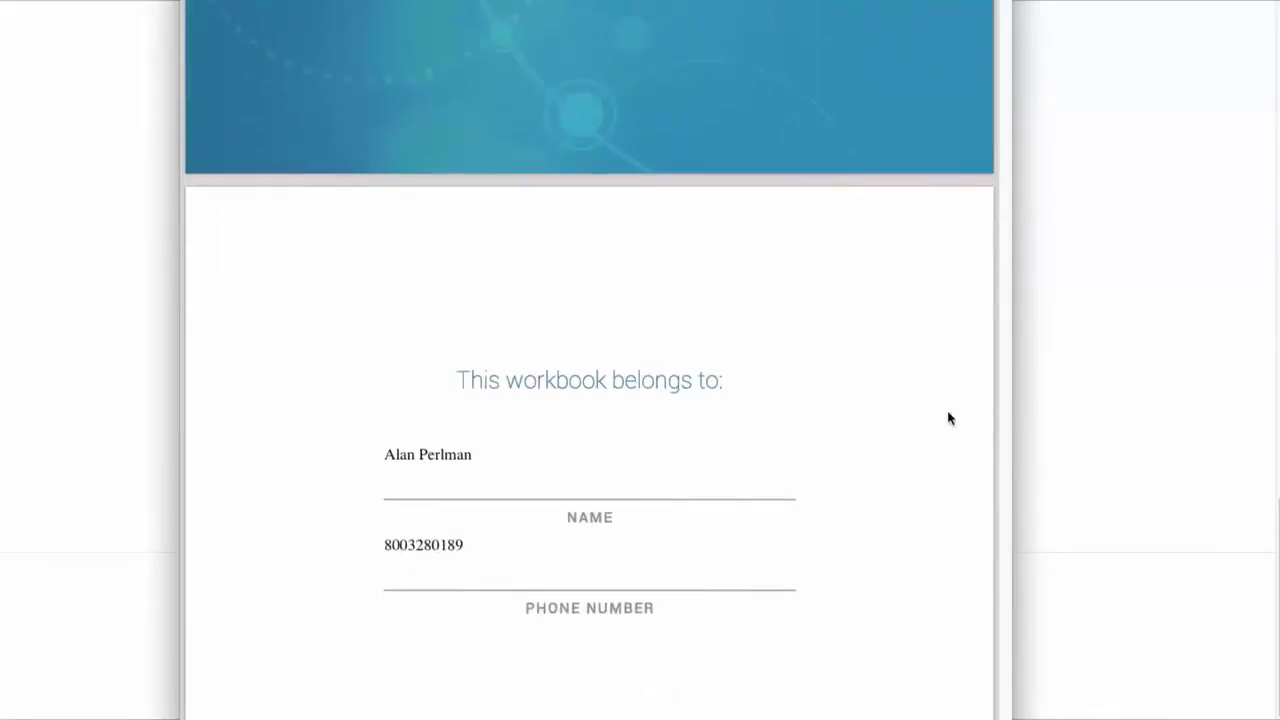
{"action": "left_click", "coordinate": [629, 452]}
{"action": "left_click", "coordinate": [908, 497]}
{"action": "scroll", "coordinate": [906, 491], "scroll_direction": "down", "scroll_amount": 6}
{"action": "scroll", "coordinate": [778, 390], "scroll_direction": "down", "scroll_amount": 16}
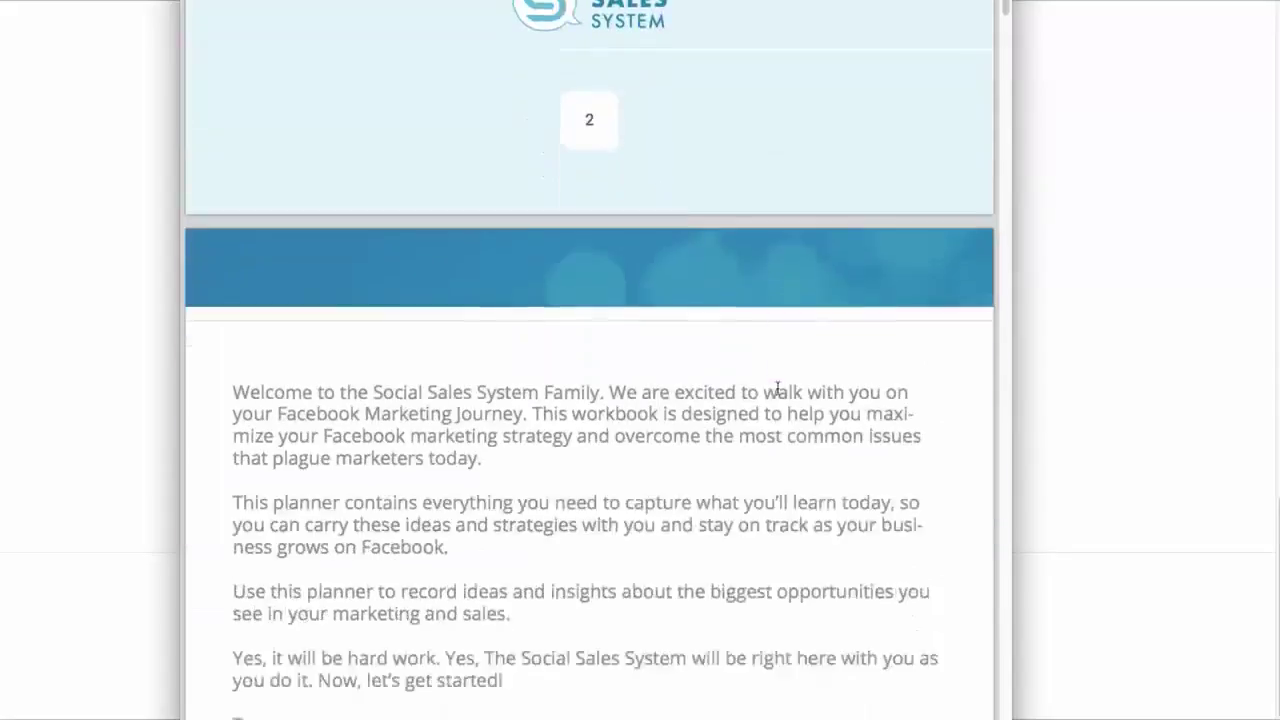
{"action": "scroll", "coordinate": [742, 263], "scroll_direction": "down", "scroll_amount": 10}
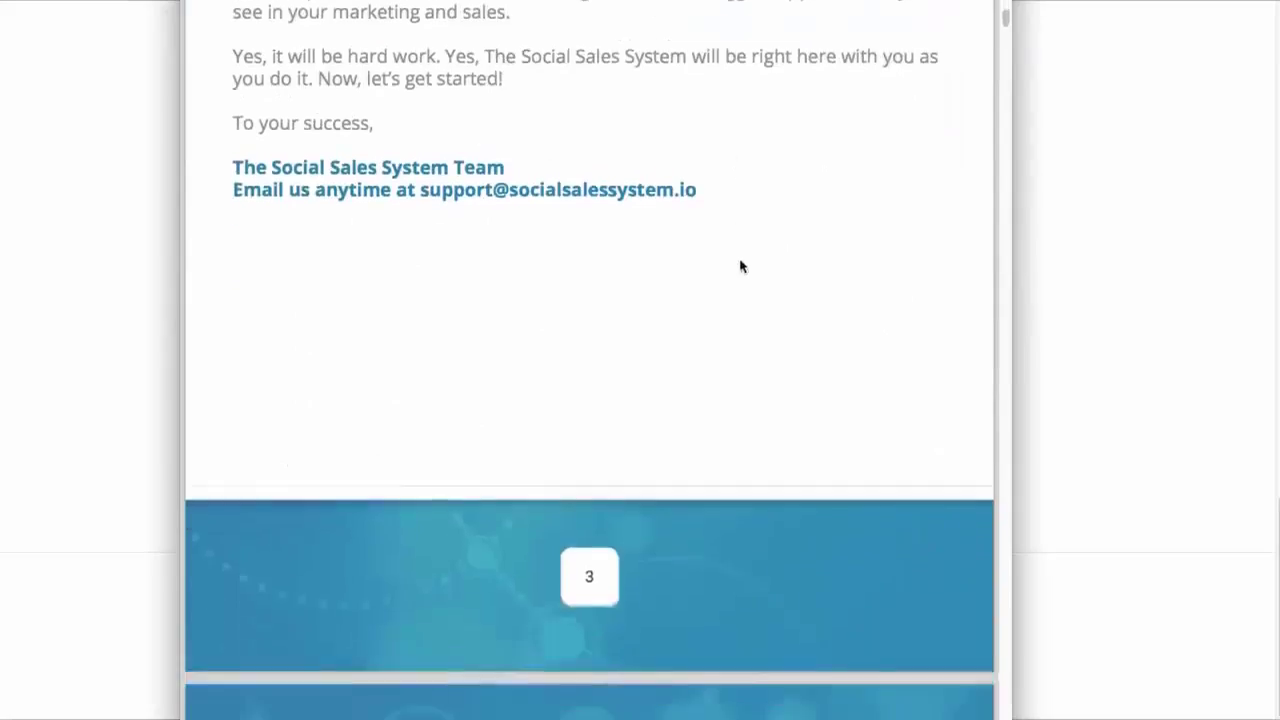
Examine the workbook's table of contents, highlighting the What to Expect and Great Lead Magnet Suggestions entries
{"action": "scroll", "coordinate": [746, 263], "scroll_direction": "down", "scroll_amount": 4}
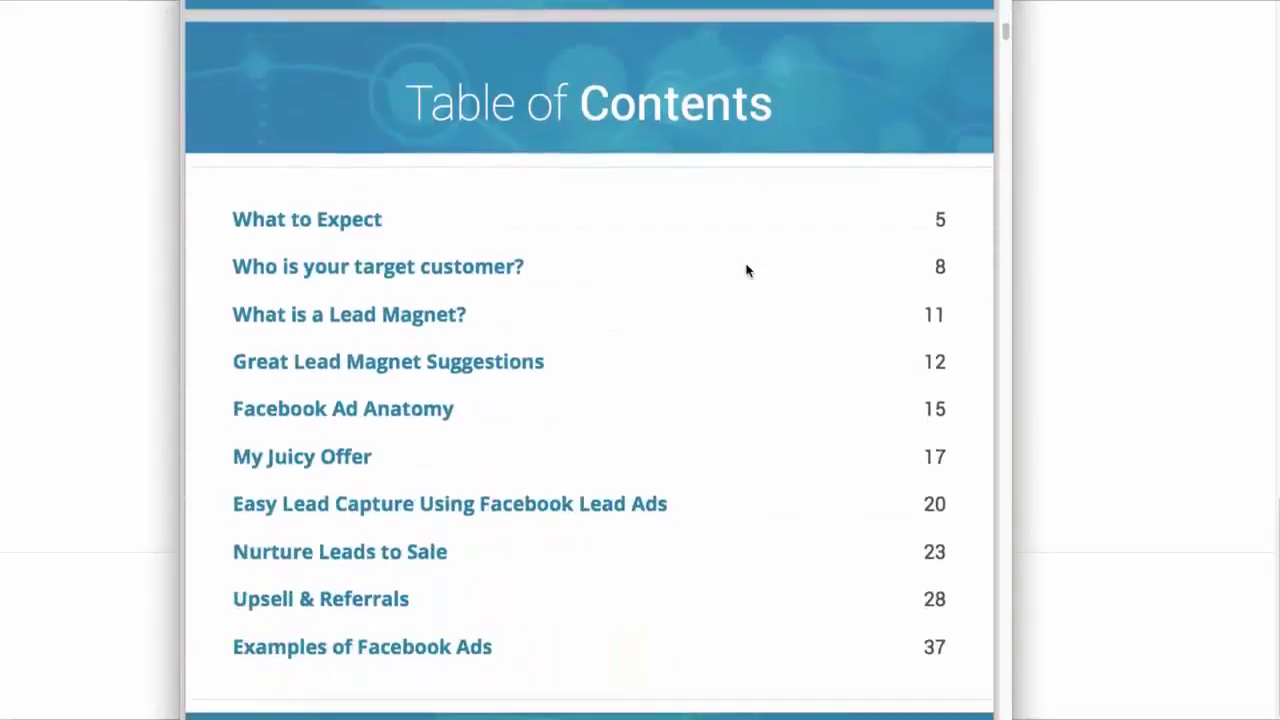
{"action": "left_click_drag", "start_coordinate": [232, 217], "coordinate": [389, 213]}
{"action": "left_click", "coordinate": [436, 213]}
{"action": "scroll", "coordinate": [618, 213], "scroll_direction": "down", "scroll_amount": 5}
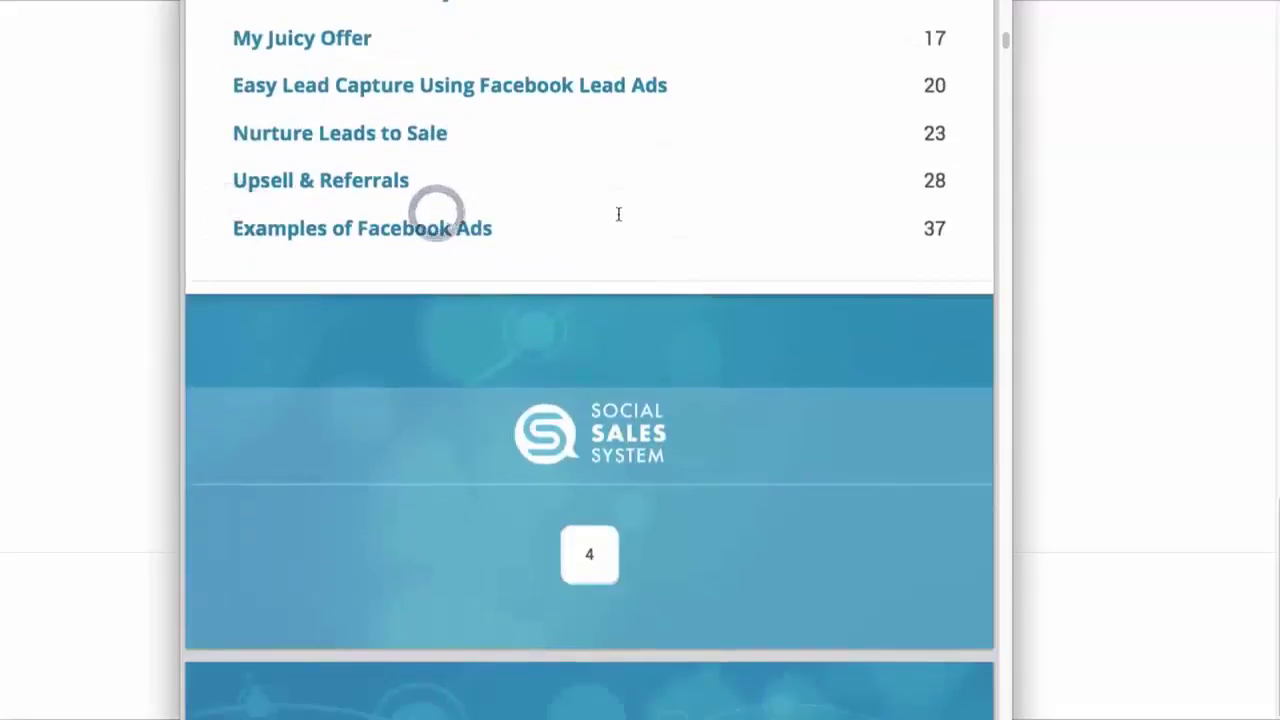
{"action": "scroll", "coordinate": [618, 213], "scroll_direction": "up", "scroll_amount": 6}
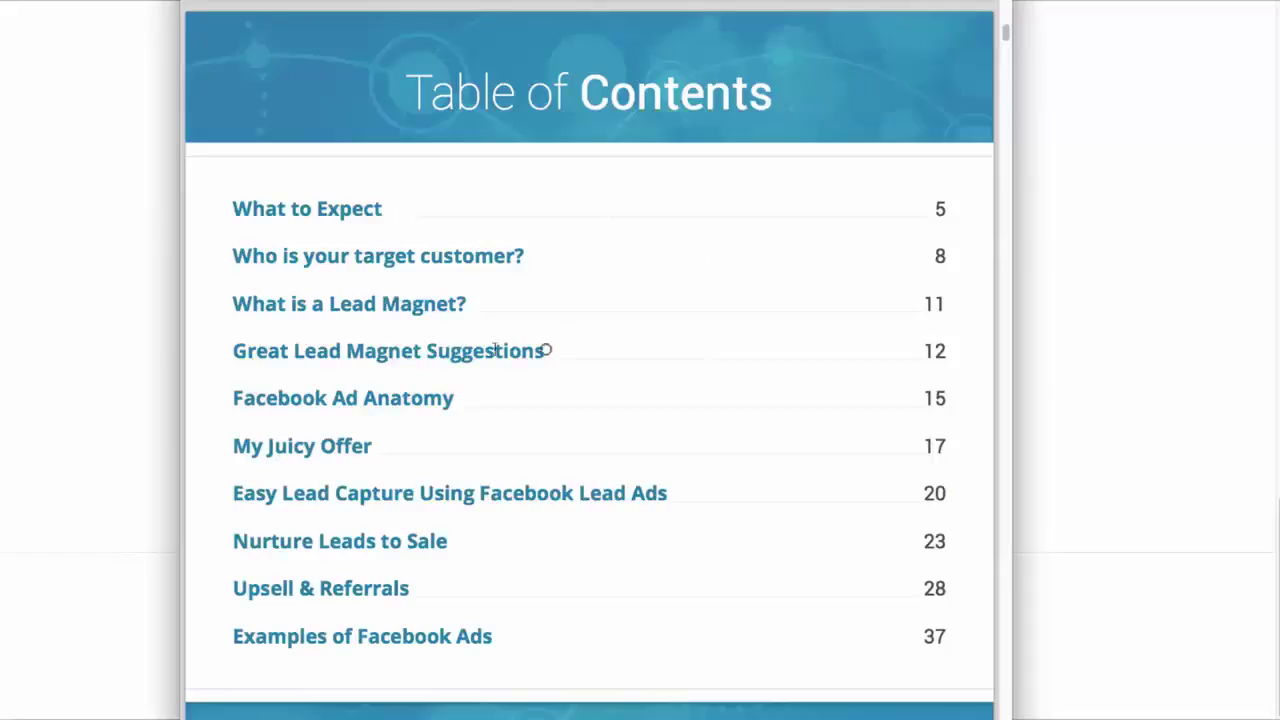
{"action": "left_click_drag", "start_coordinate": [545, 350], "coordinate": [293, 358]}
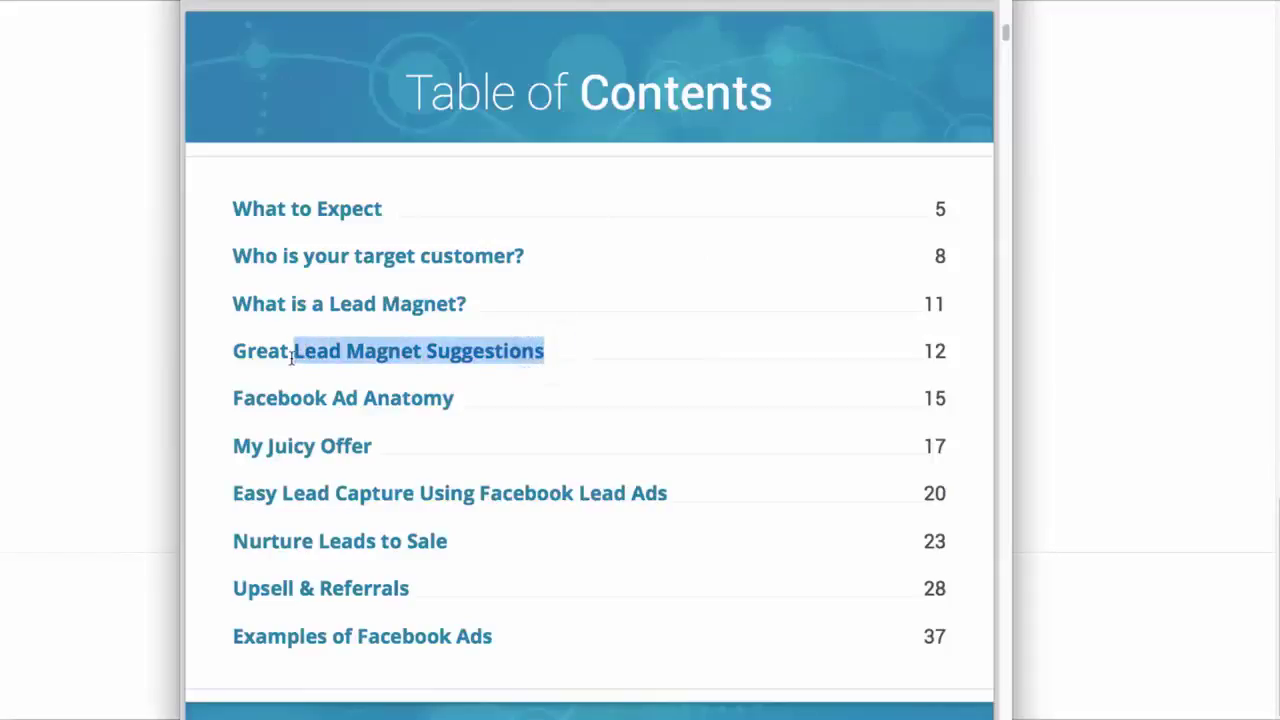
{"action": "left_click", "coordinate": [453, 366]}
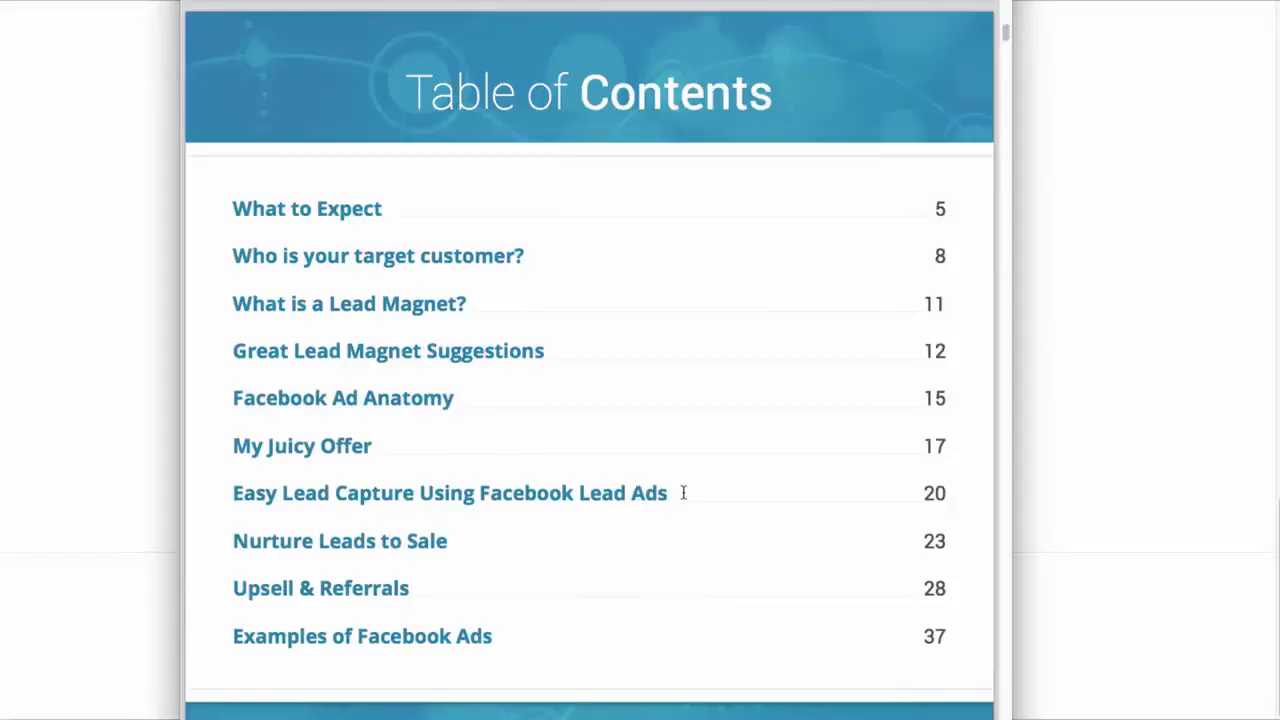
Read the What To Expect section, including the diagram of the three-stage Facebook sales funnel
{"action": "scroll", "coordinate": [683, 492], "scroll_direction": "down", "scroll_amount": 15}
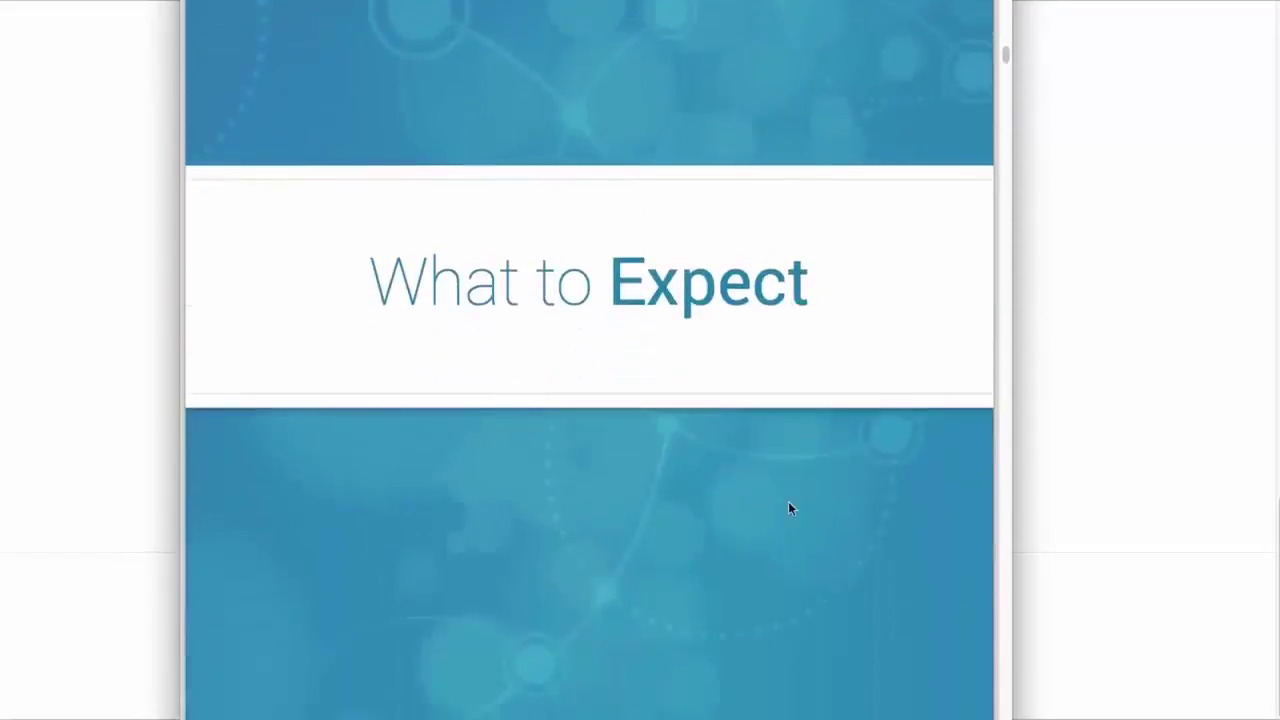
{"action": "scroll", "coordinate": [781, 510], "scroll_direction": "down", "scroll_amount": 2}
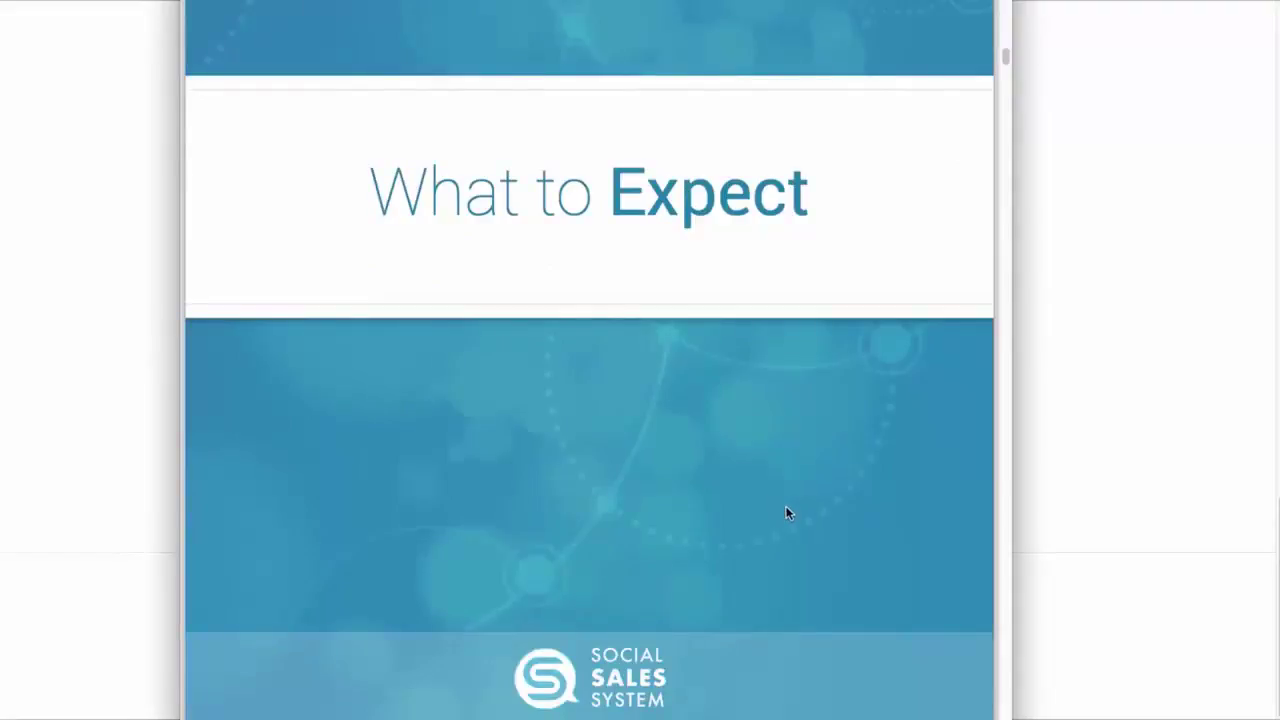
{"action": "scroll", "coordinate": [786, 513], "scroll_direction": "down", "scroll_amount": 10}
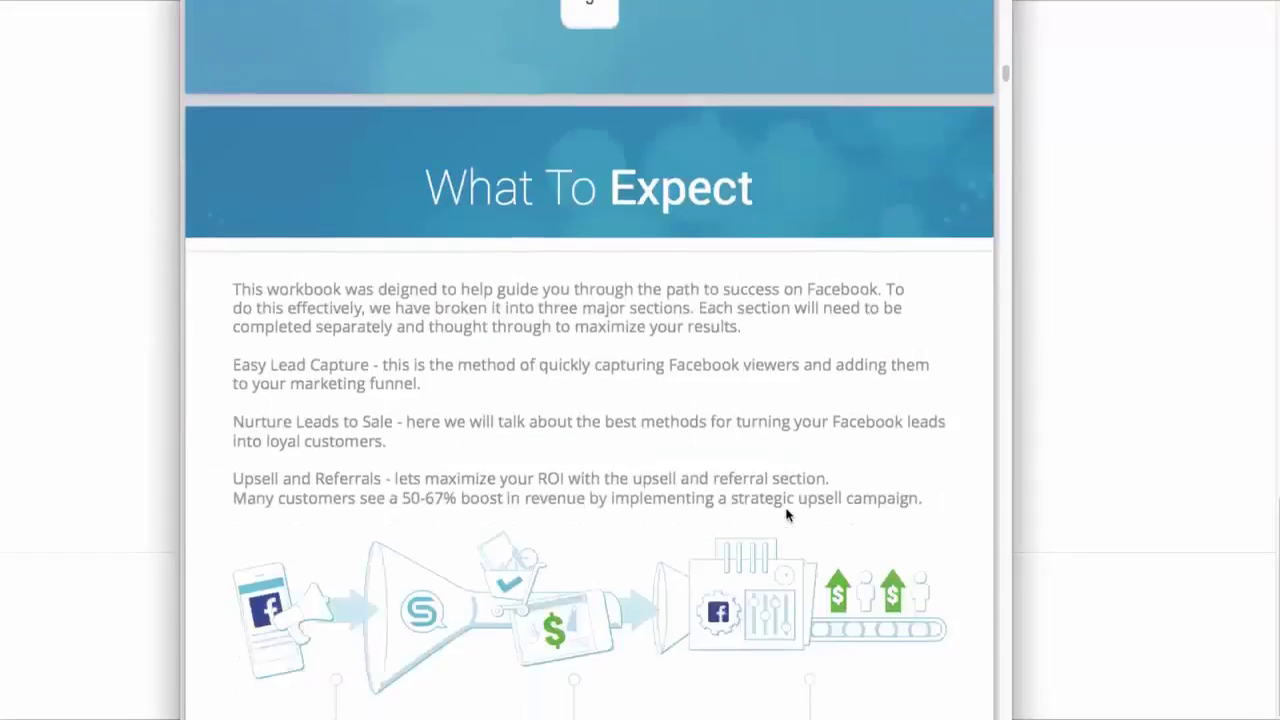
{"action": "scroll", "coordinate": [786, 513], "scroll_direction": "down", "scroll_amount": 7}
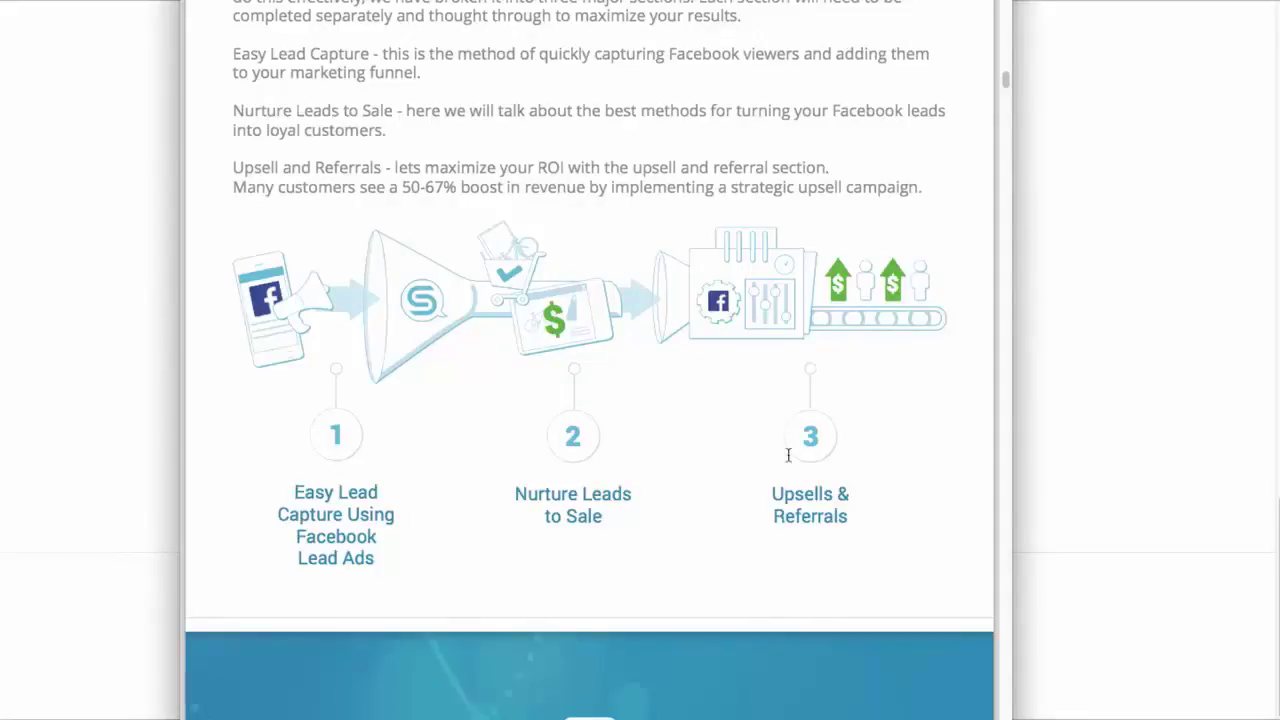
Review the page 8 target customer answers on ideal customers and pain points, highlighting the pain points text
{"action": "scroll", "coordinate": [780, 460], "scroll_direction": "down", "scroll_amount": 10}
{"action": "scroll", "coordinate": [745, 490], "scroll_direction": "down", "scroll_amount": 1}
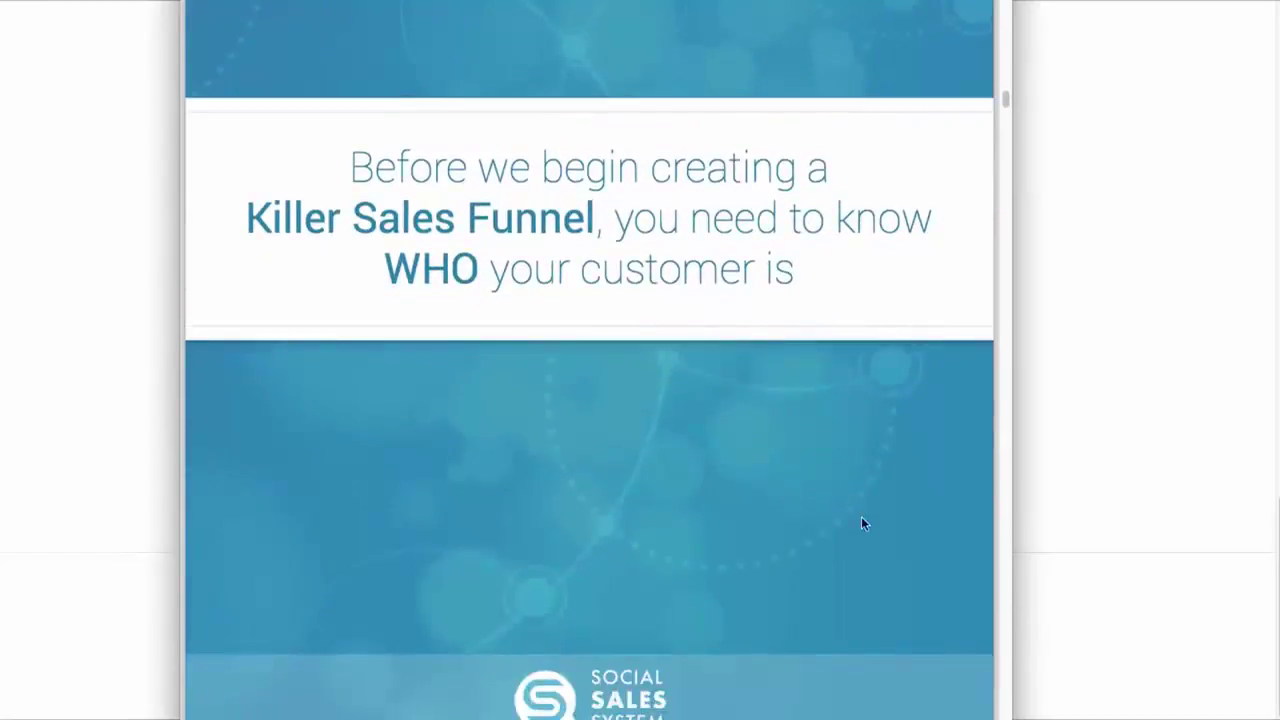
{"action": "scroll", "coordinate": [802, 486], "scroll_direction": "down", "scroll_amount": 8}
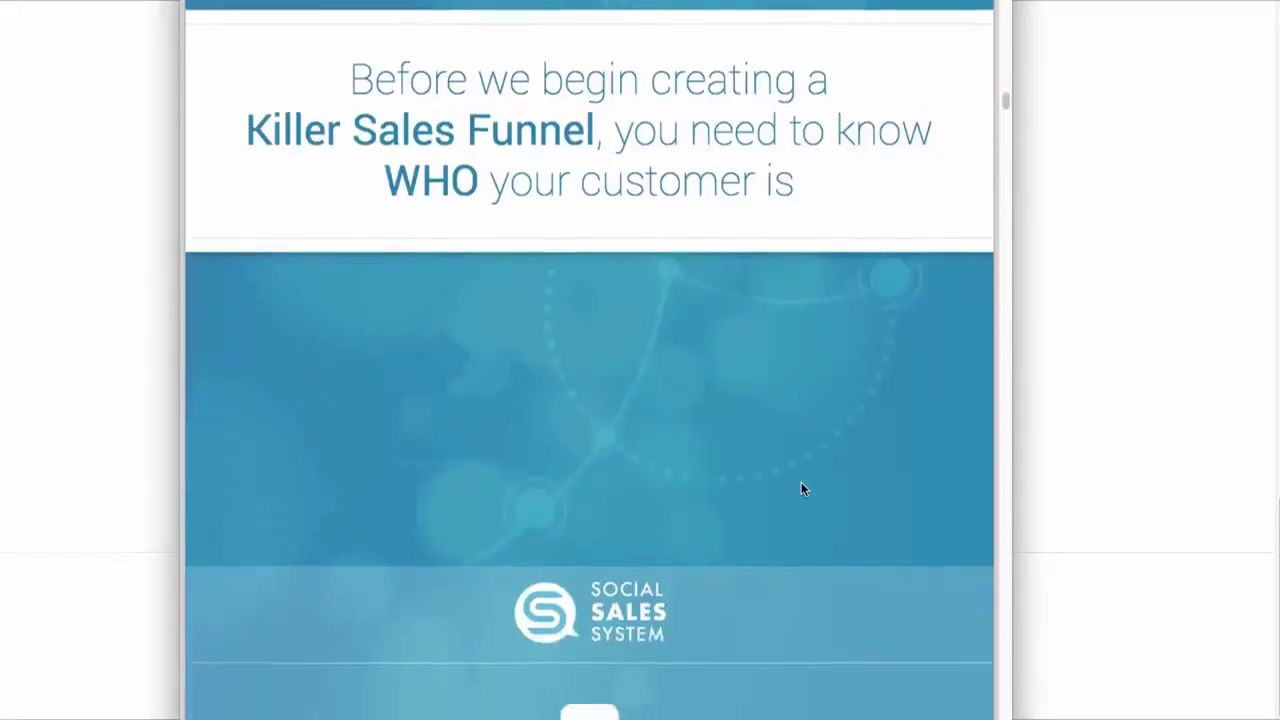
{"action": "scroll", "coordinate": [802, 486], "scroll_direction": "down", "scroll_amount": 2}
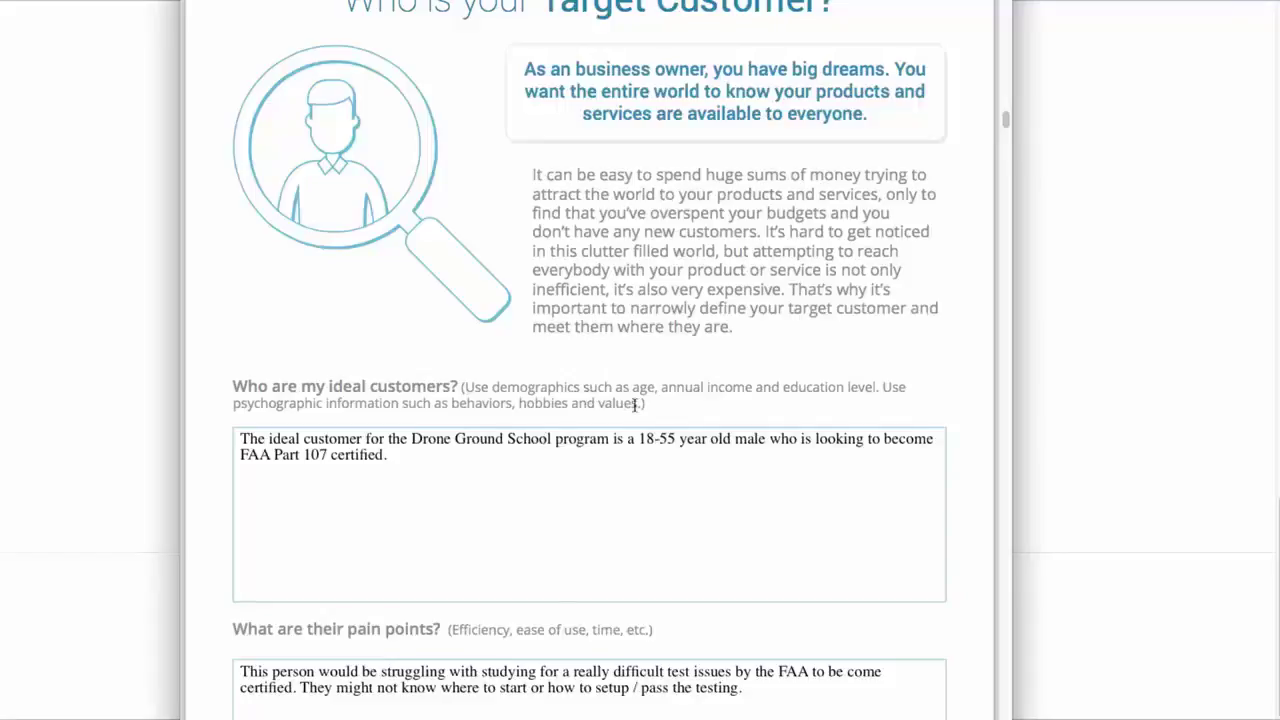
{"action": "scroll", "coordinate": [634, 423], "scroll_direction": "down", "scroll_amount": 3}
{"action": "triple_click", "coordinate": [822, 482]}
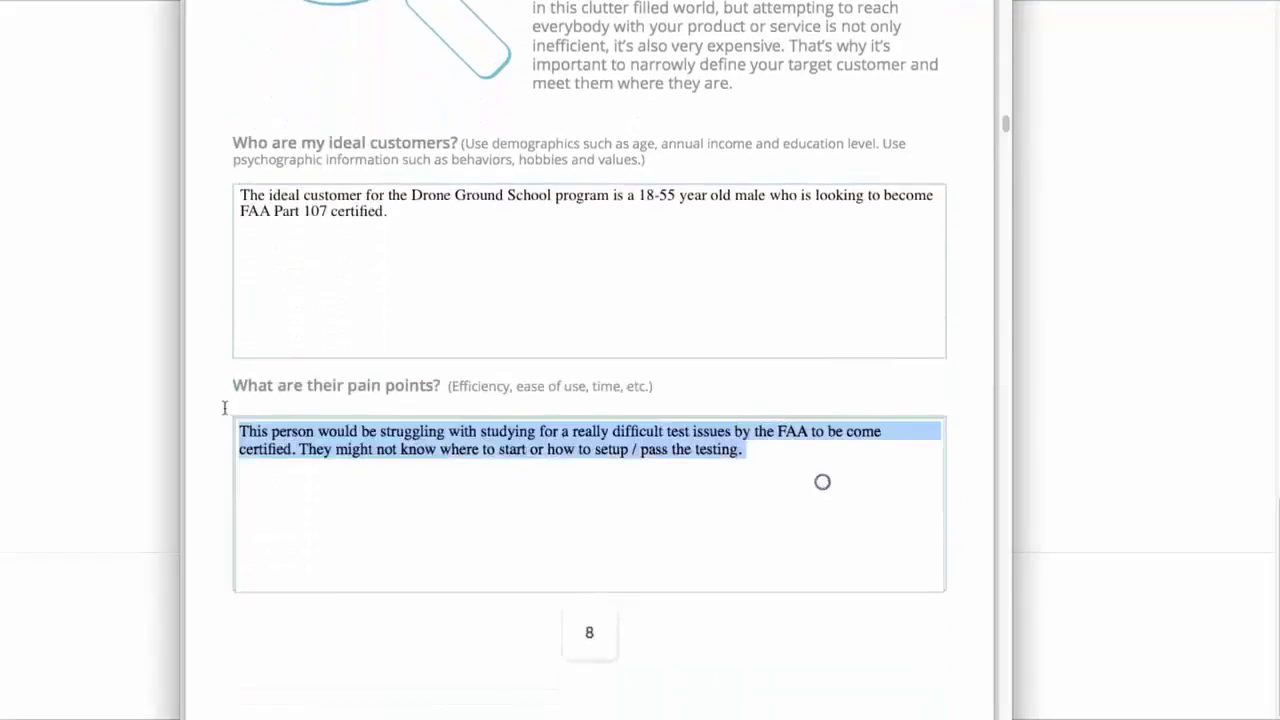
{"action": "left_click", "coordinate": [460, 449]}
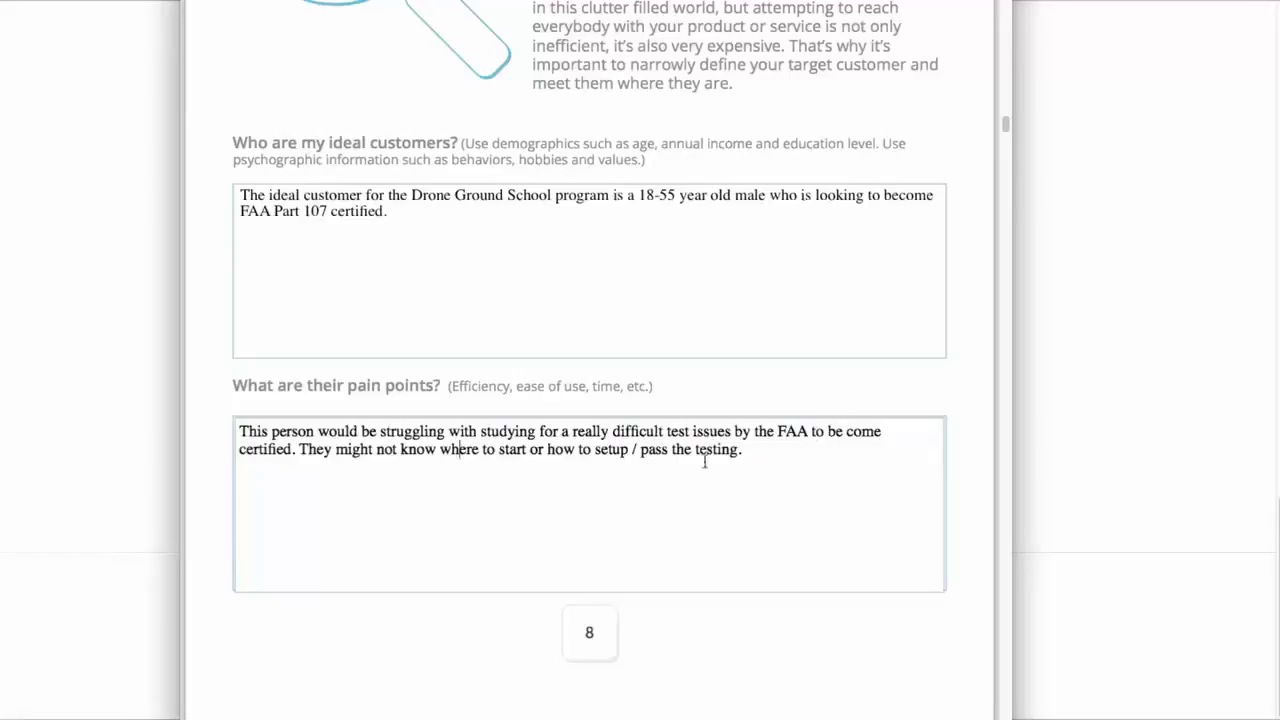
Review the page 9 answers on competitive advantage, objections and non-target customers, through to the Build My Target Customer page
{"action": "scroll", "coordinate": [687, 464], "scroll_direction": "down", "scroll_amount": 2}
{"action": "scroll", "coordinate": [687, 464], "scroll_direction": "down", "scroll_amount": 5}
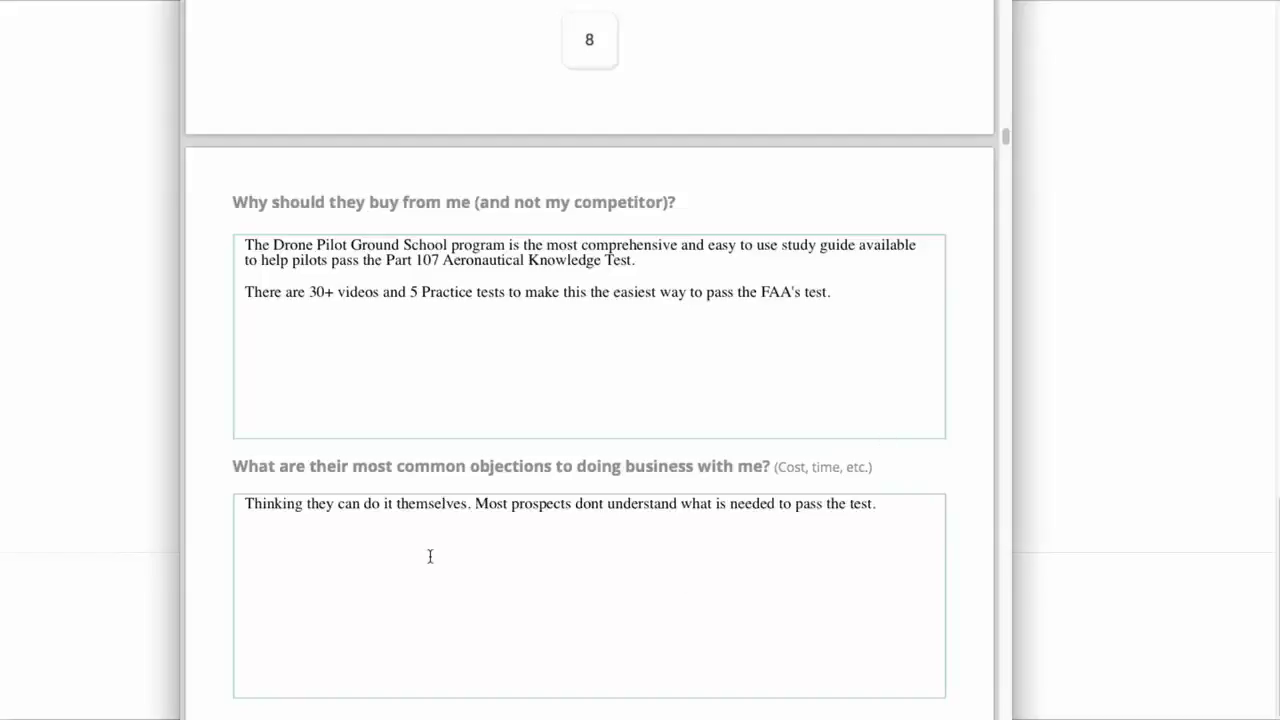
{"action": "scroll", "coordinate": [940, 604], "scroll_direction": "down", "scroll_amount": 1}
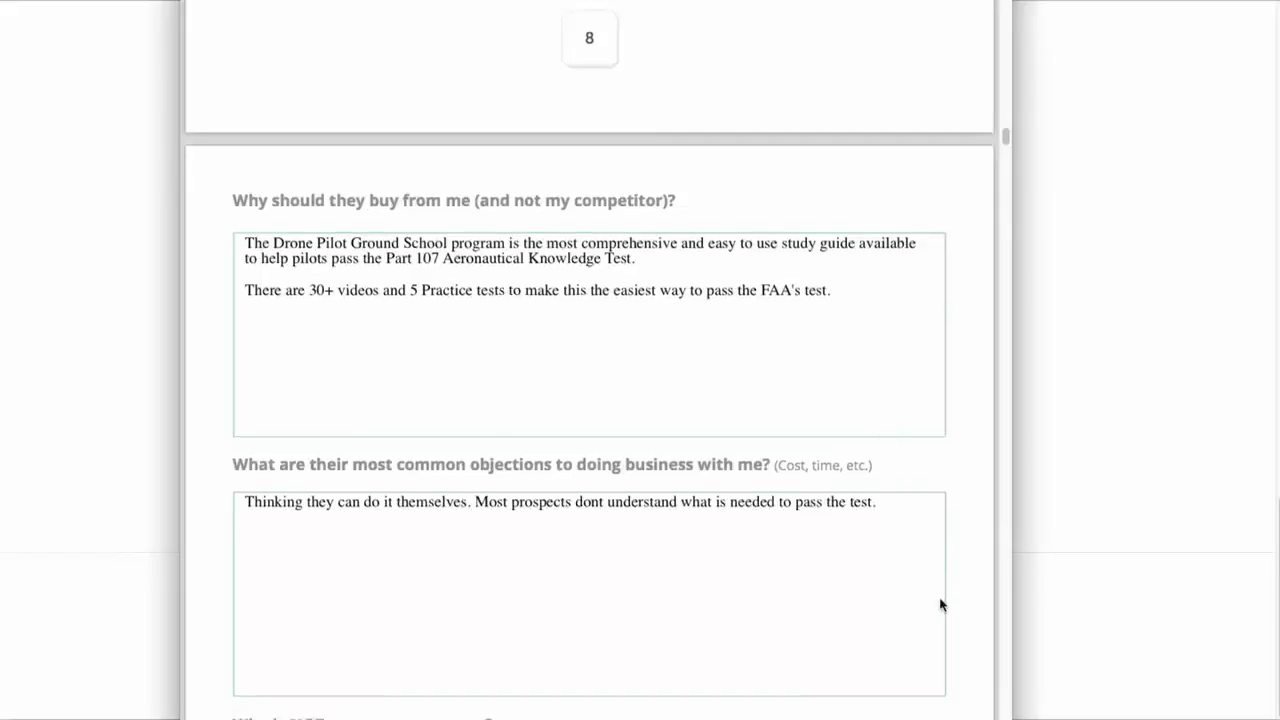
{"action": "scroll", "coordinate": [940, 604], "scroll_direction": "down", "scroll_amount": 3}
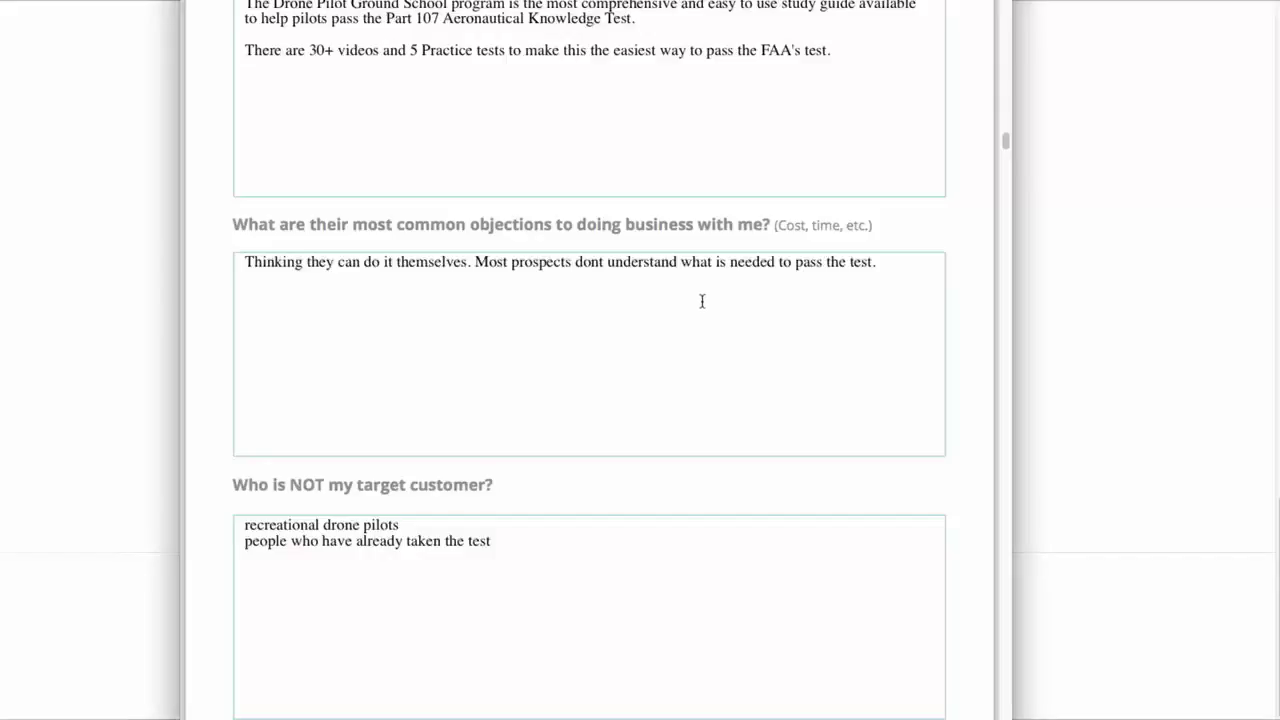
{"action": "scroll", "coordinate": [737, 309], "scroll_direction": "down", "scroll_amount": 1}
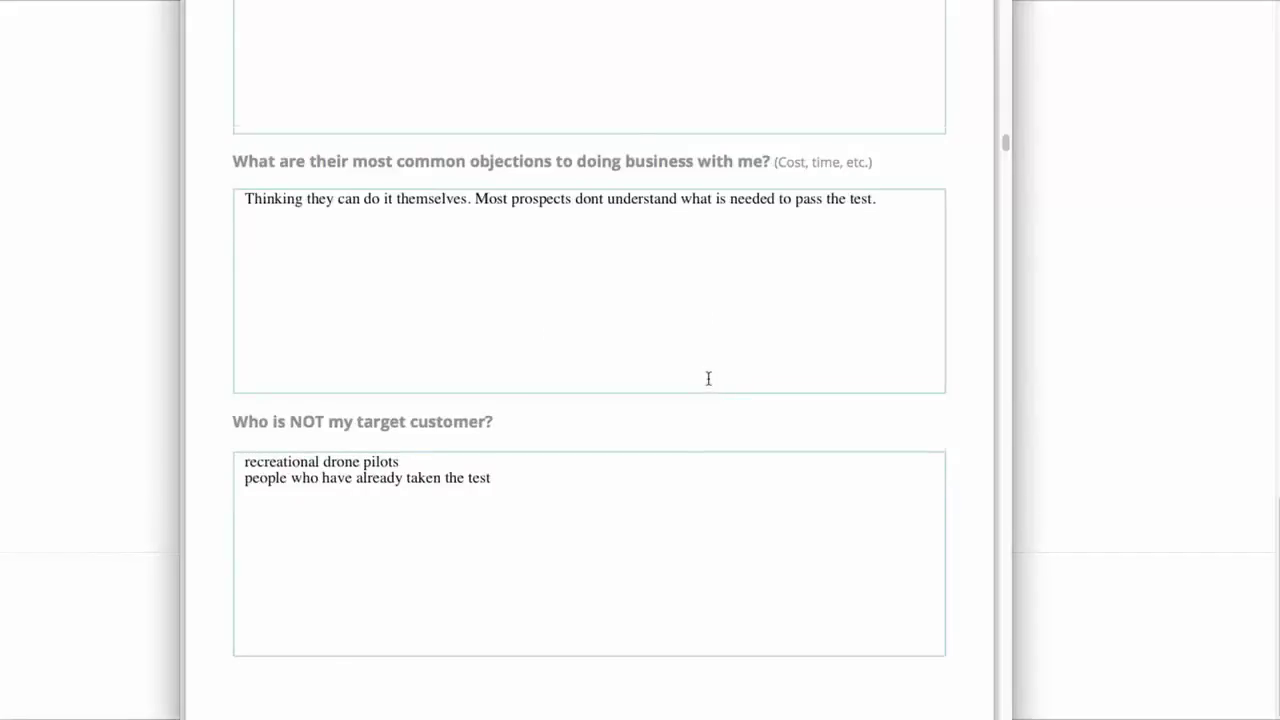
{"action": "scroll", "coordinate": [571, 474], "scroll_direction": "down", "scroll_amount": 1}
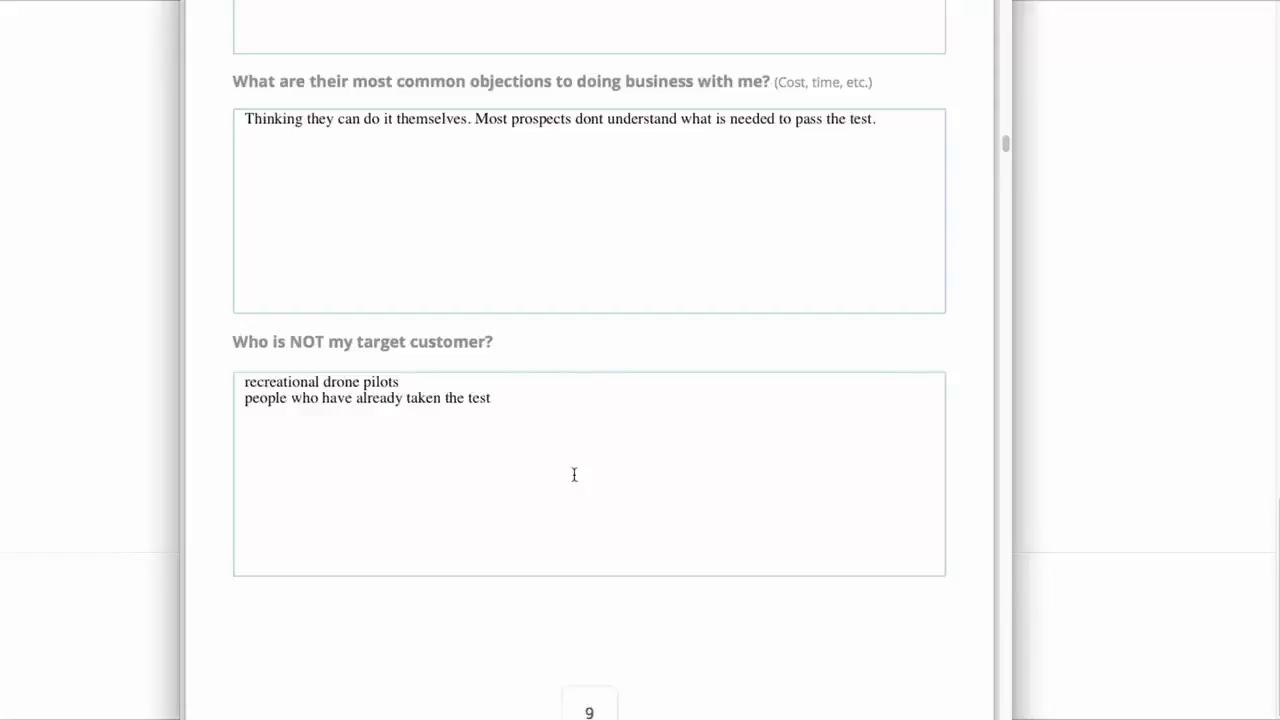
{"action": "scroll", "coordinate": [688, 518], "scroll_direction": "down", "scroll_amount": 2}
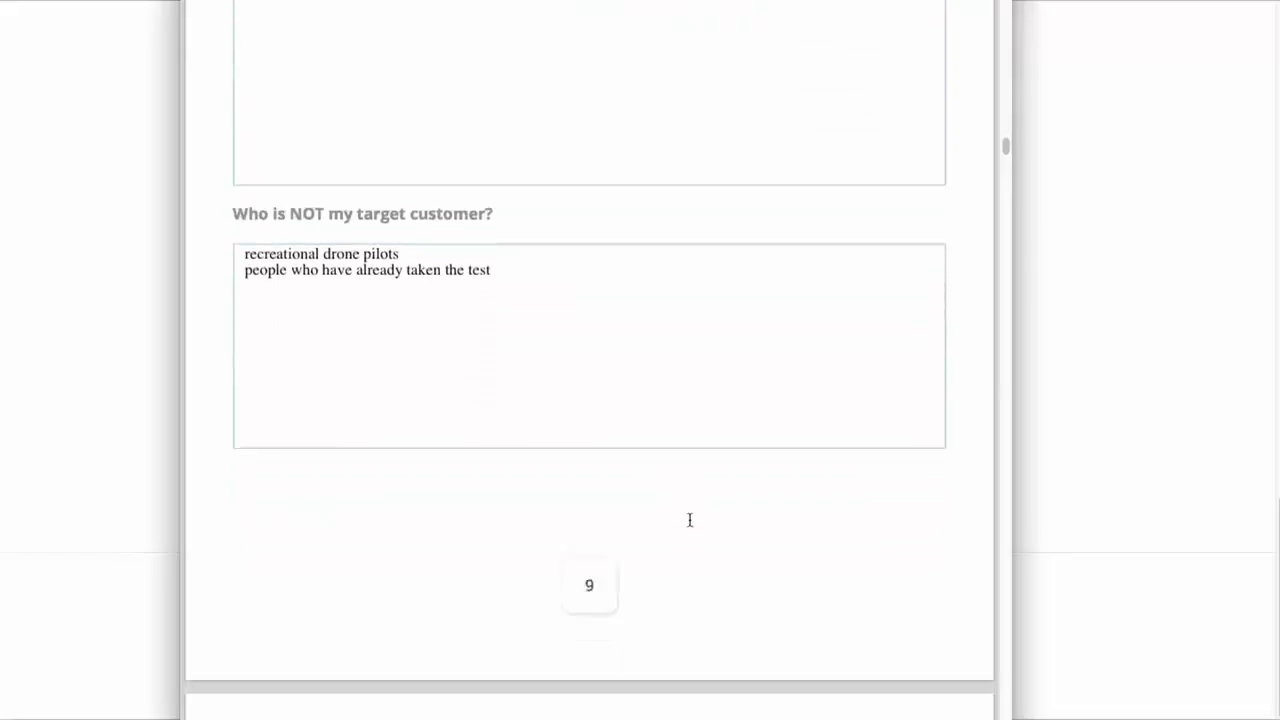
{"action": "scroll", "coordinate": [689, 519], "scroll_direction": "down", "scroll_amount": 10}
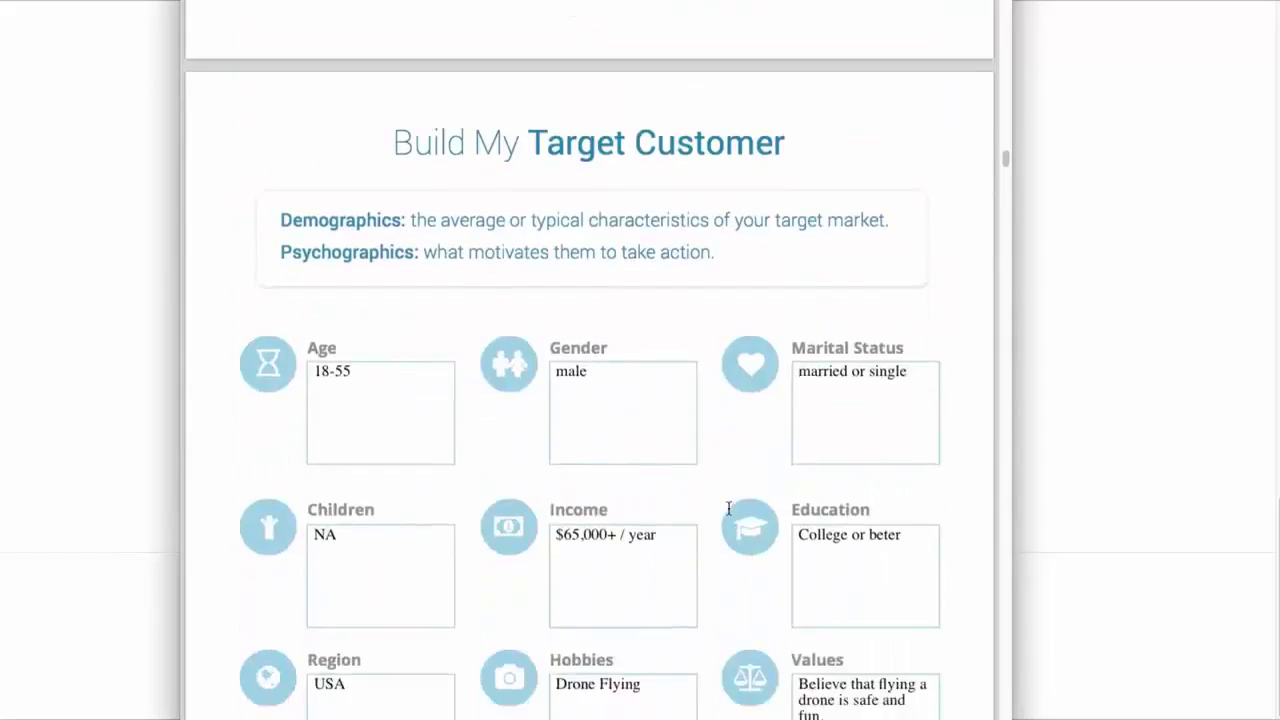
Review the demographic and psychographic answers on the Build My Target Customer page, from Age through Values
{"action": "scroll", "coordinate": [758, 431], "scroll_direction": "down", "scroll_amount": 1}
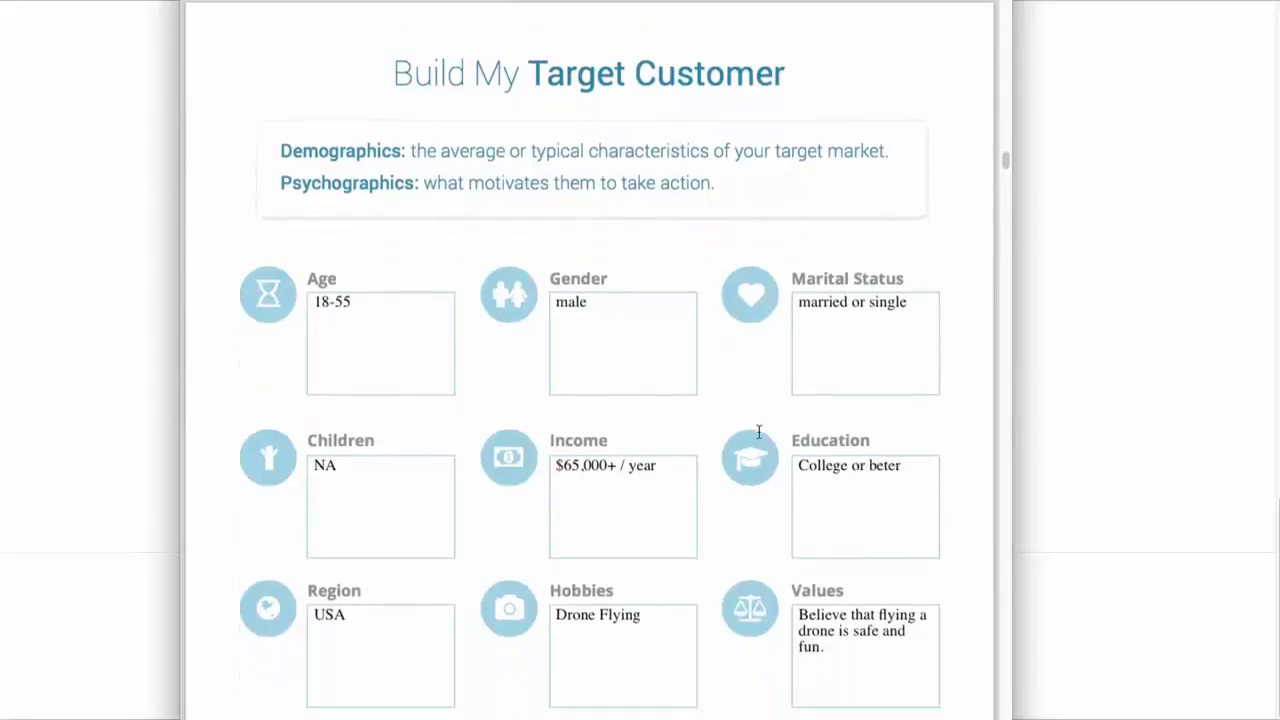
{"action": "scroll", "coordinate": [758, 431], "scroll_direction": "down", "scroll_amount": 1}
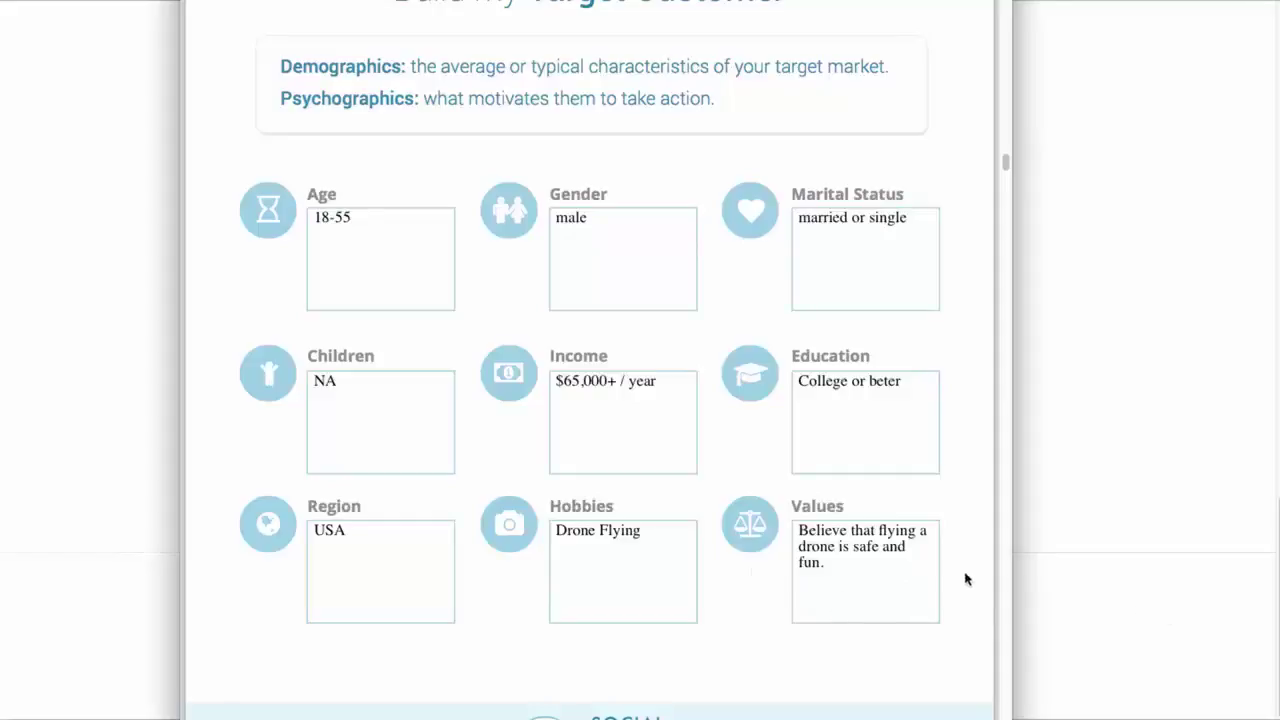
{"action": "scroll", "coordinate": [964, 575], "scroll_direction": "down", "scroll_amount": 8}
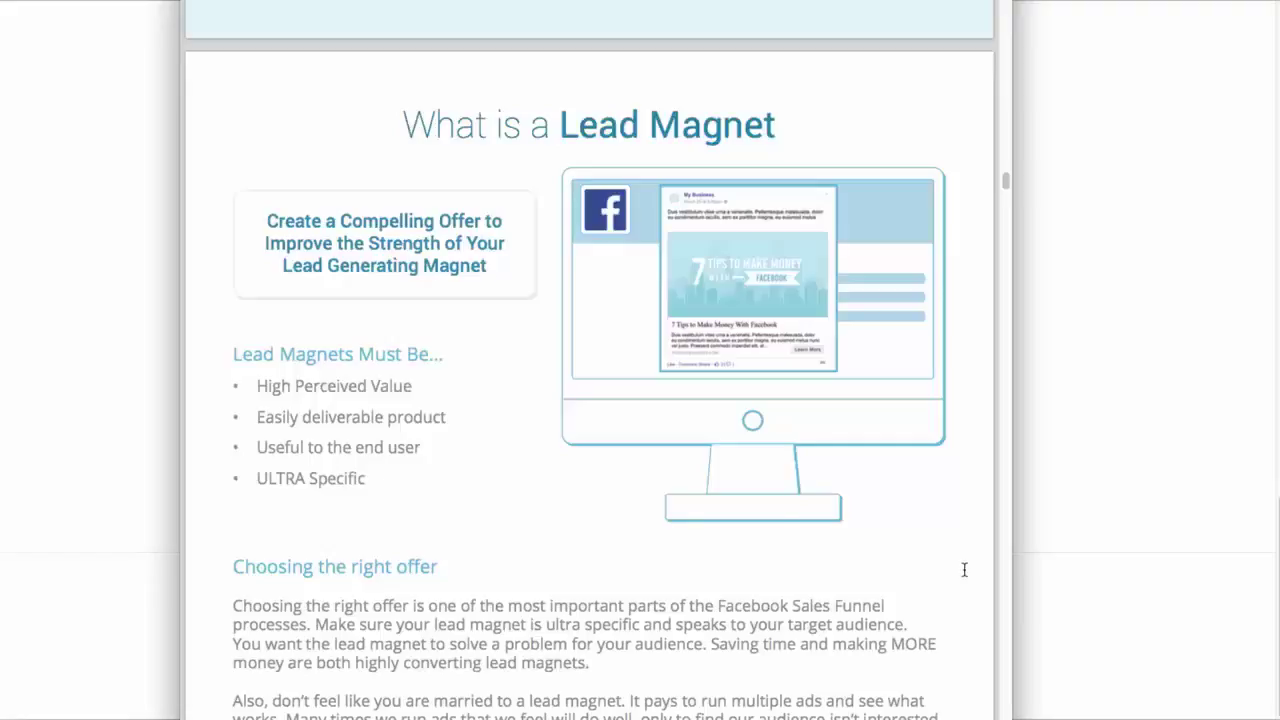
Look over the What is a Lead Magnet page and the Great Lead Magnet Suggestions by profession on pages 12 to 14
{"action": "scroll", "coordinate": [770, 505], "scroll_direction": "down", "scroll_amount": 10}
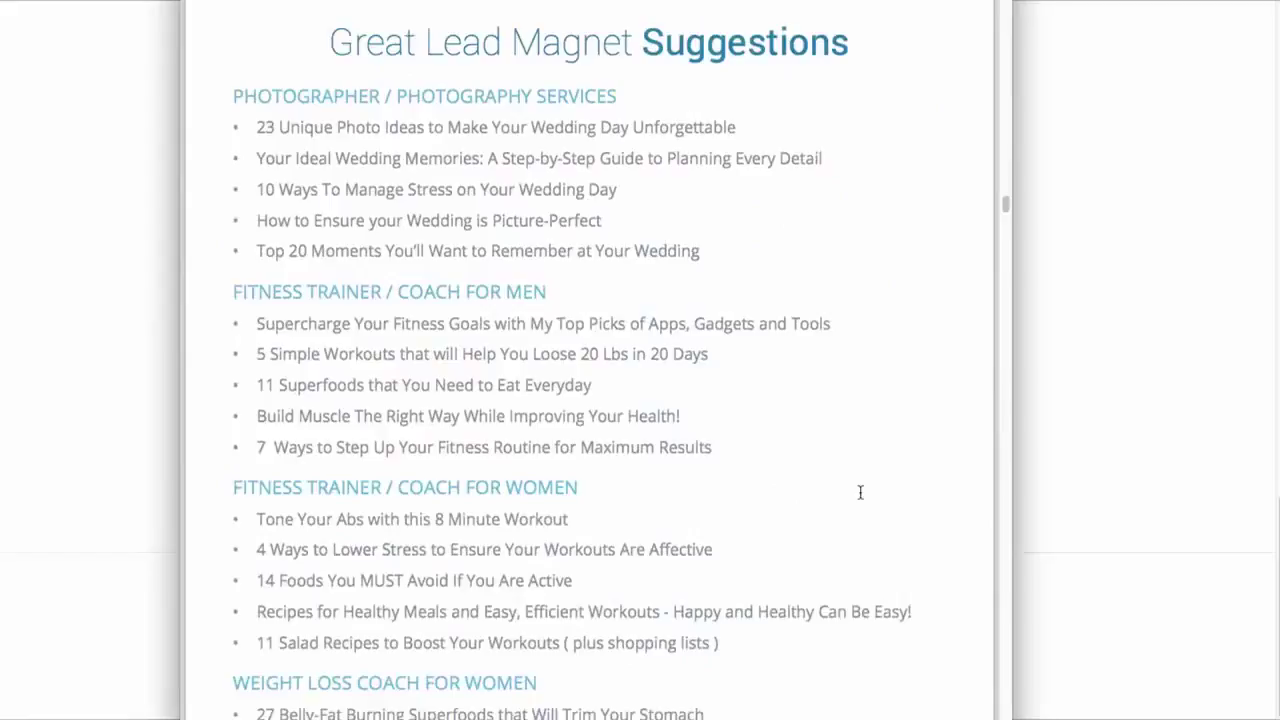
{"action": "scroll", "coordinate": [831, 489], "scroll_direction": "down", "scroll_amount": 5}
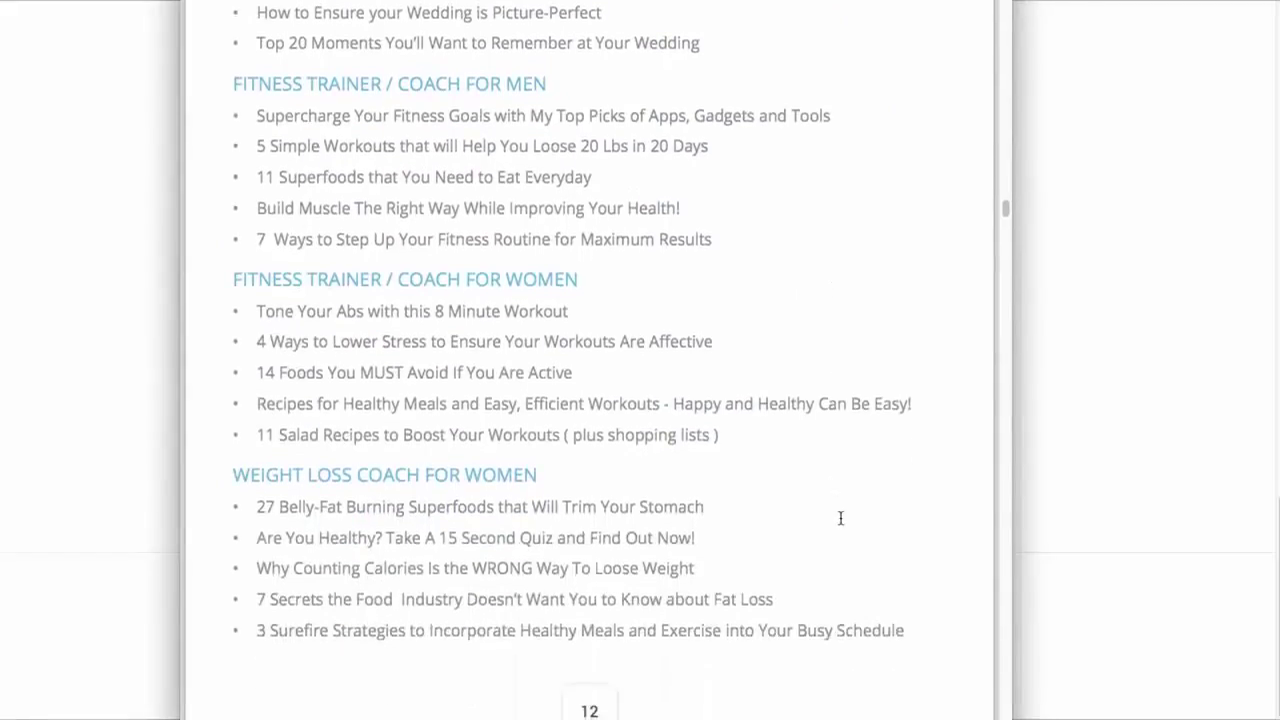
{"action": "scroll", "coordinate": [841, 559], "scroll_direction": "down", "scroll_amount": 12}
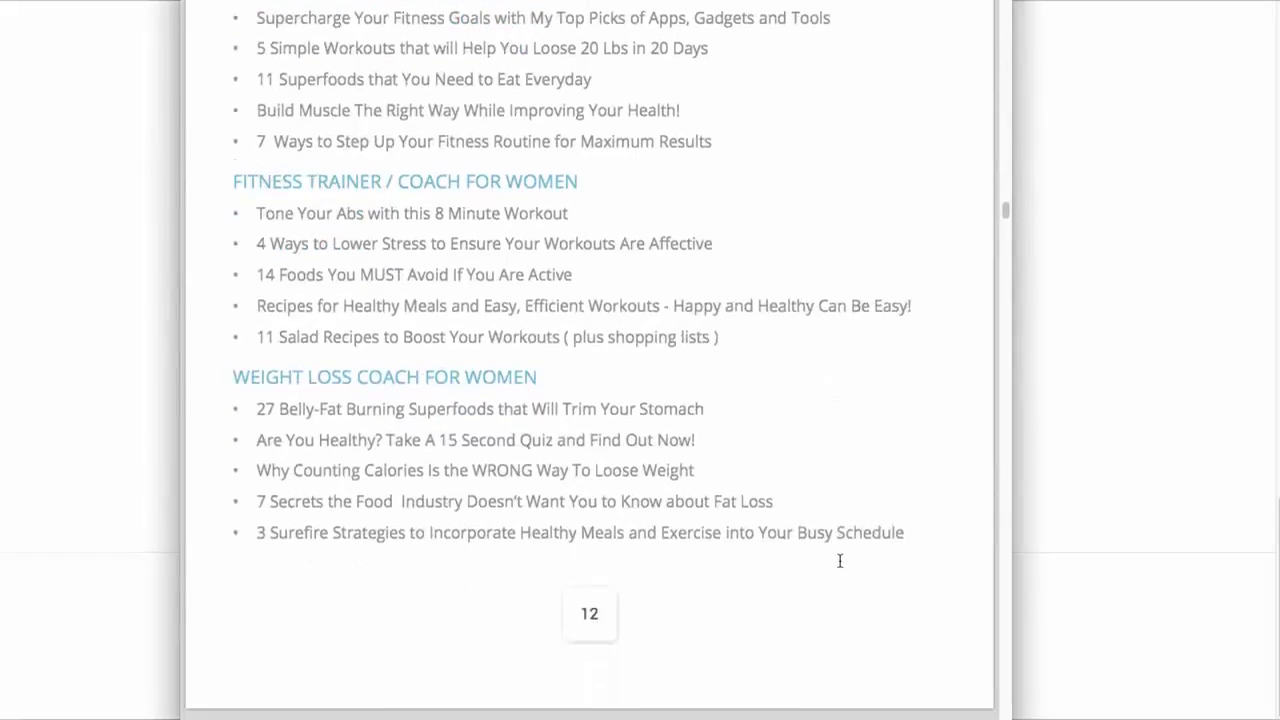
{"action": "scroll", "coordinate": [841, 557], "scroll_direction": "down", "scroll_amount": 11}
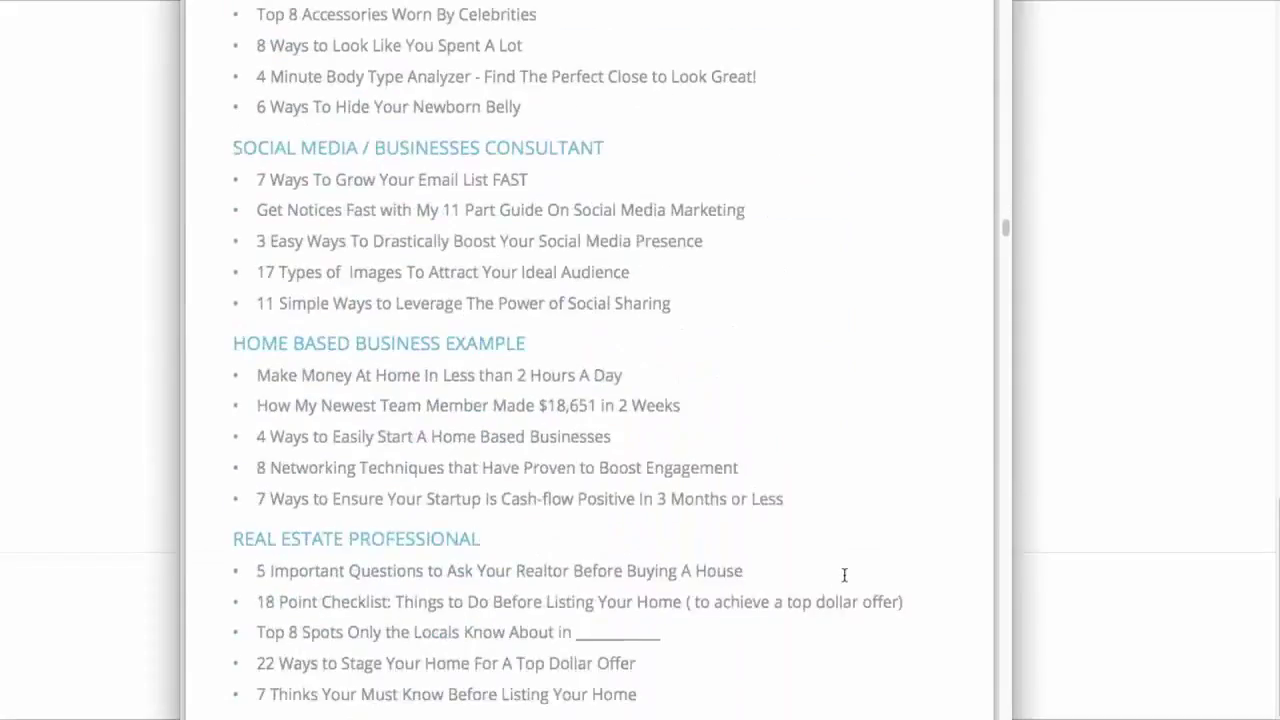
{"action": "scroll", "coordinate": [845, 570], "scroll_direction": "down", "scroll_amount": 18}
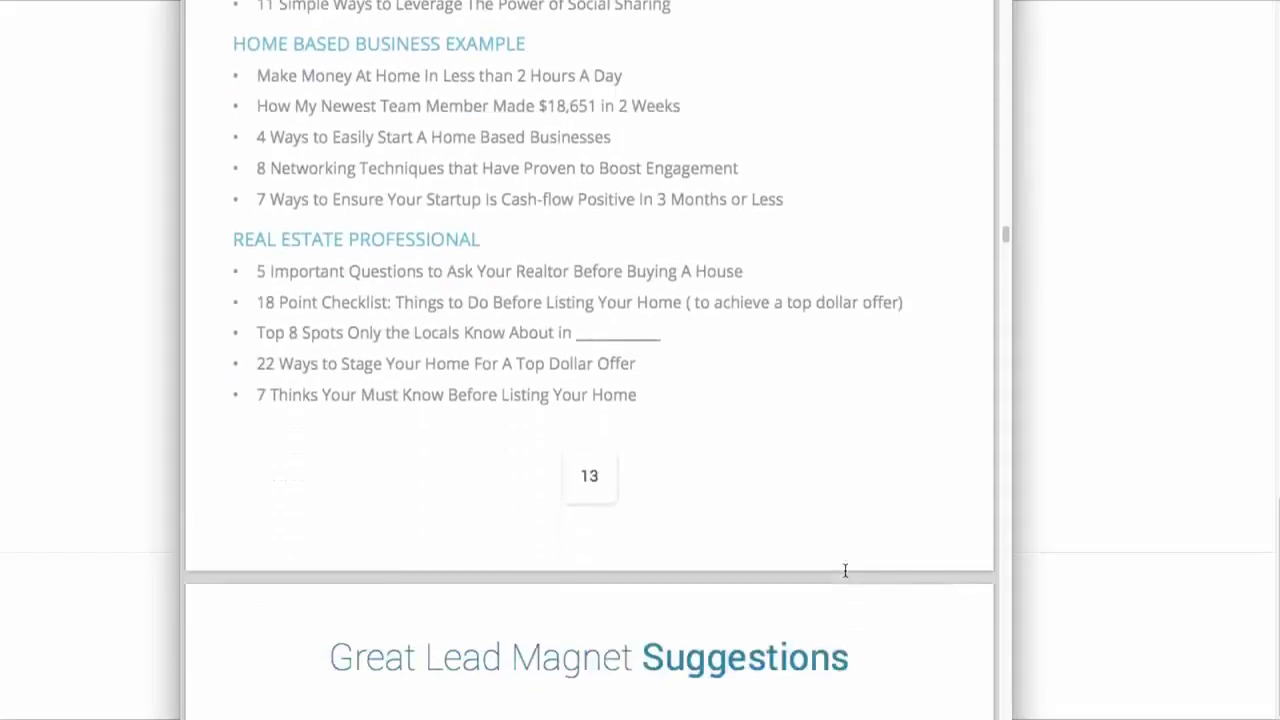
{"action": "scroll", "coordinate": [845, 570], "scroll_direction": "down", "scroll_amount": 20}
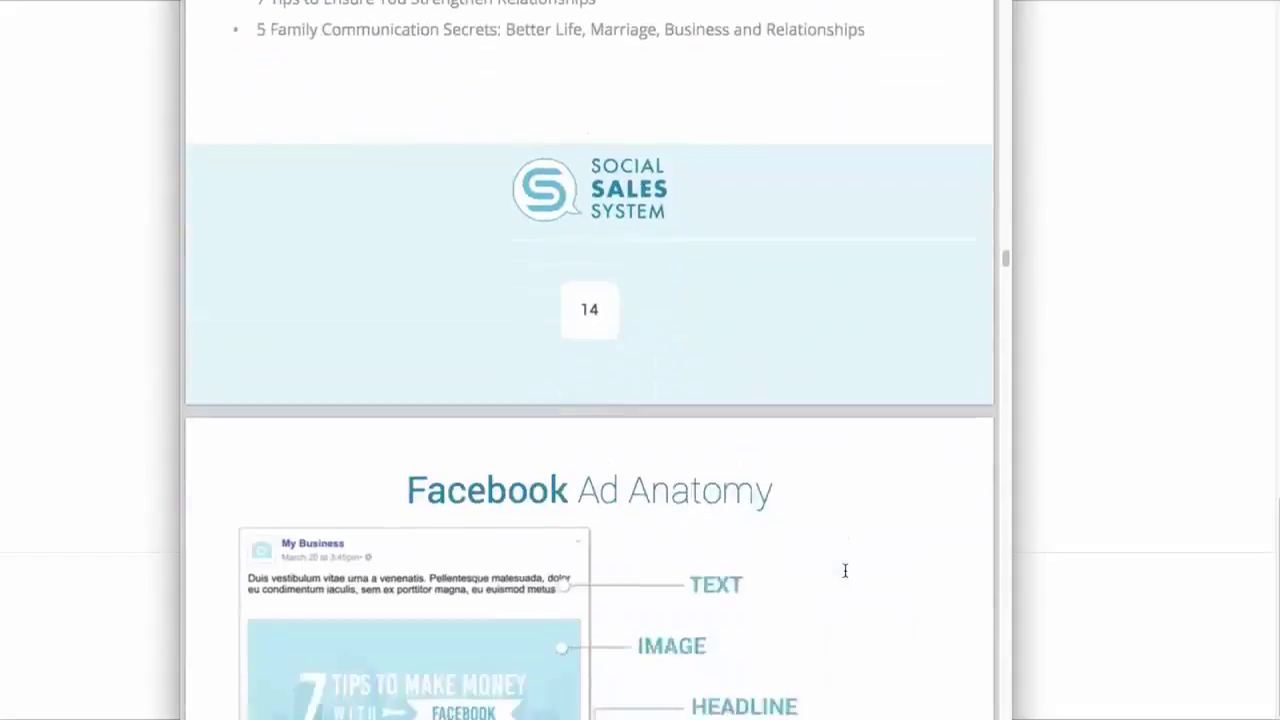
Review the Facebook Ad Anatomy page and the completed My Juicy Offer worksheet with its target, offer and ad copy
{"action": "scroll", "coordinate": [846, 576], "scroll_direction": "down", "scroll_amount": 2}
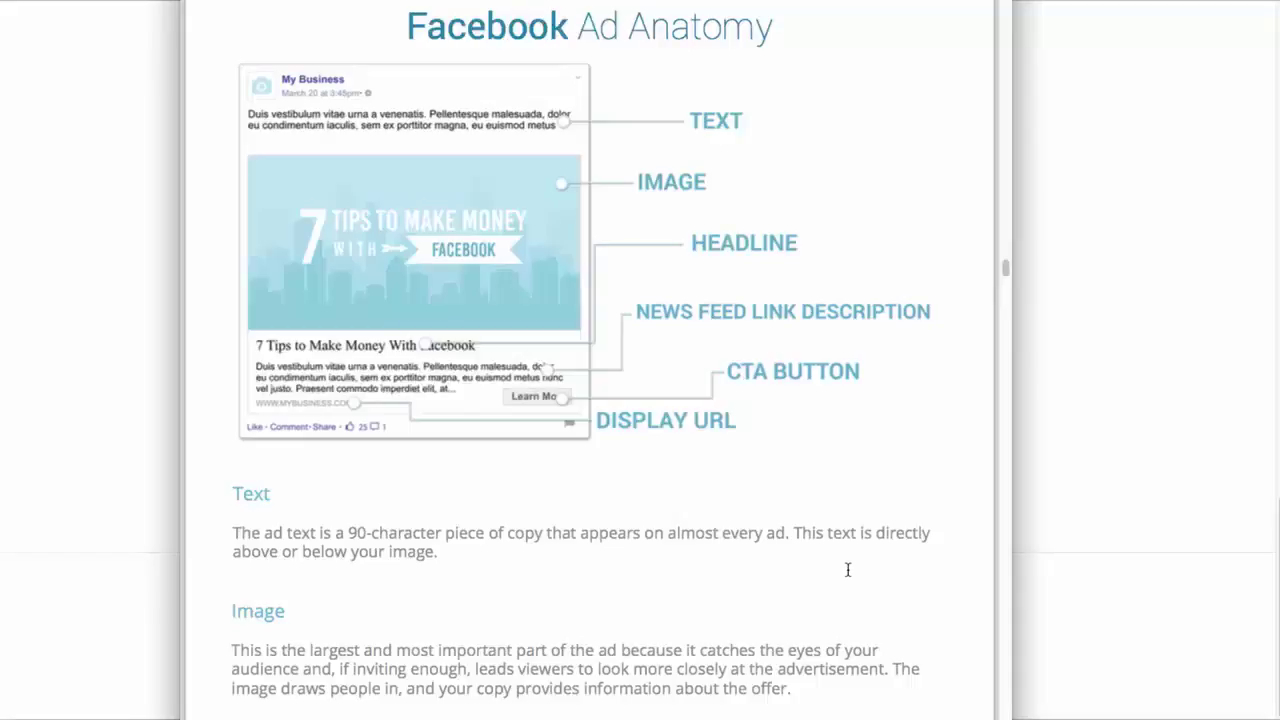
{"action": "scroll", "coordinate": [726, 551], "scroll_direction": "down", "scroll_amount": 15}
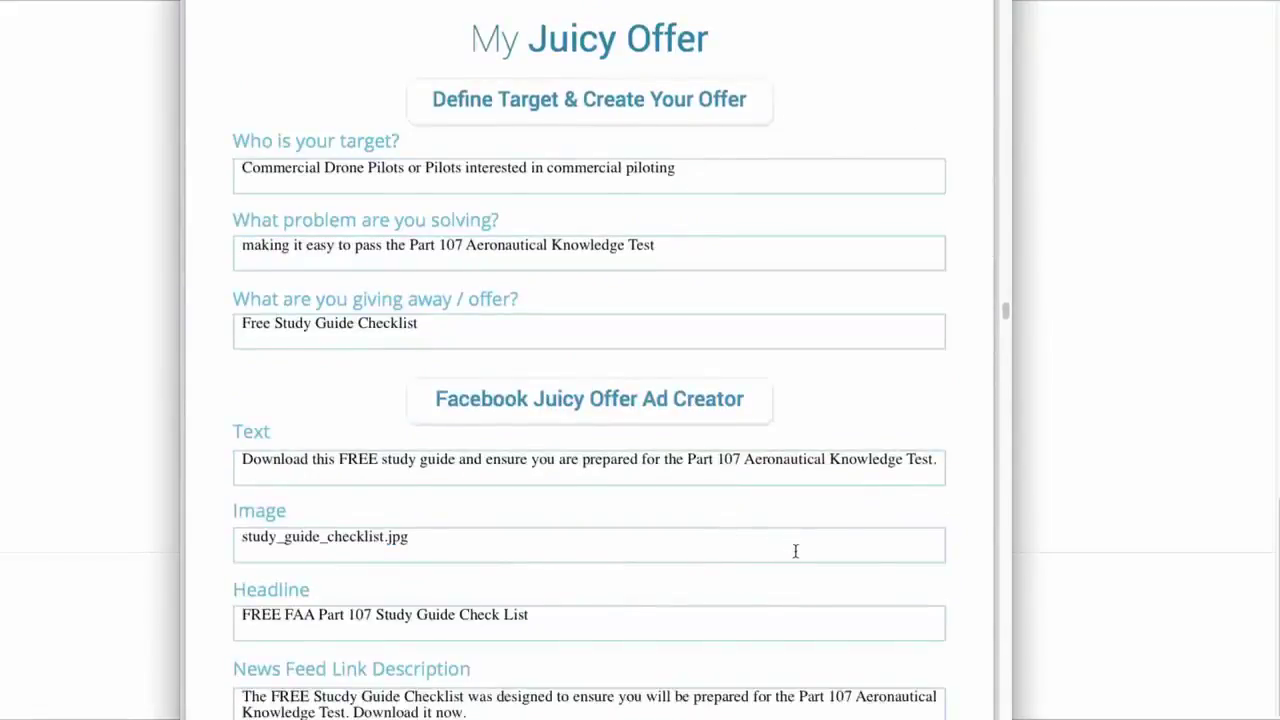
{"action": "scroll", "coordinate": [793, 548], "scroll_direction": "down", "scroll_amount": 1}
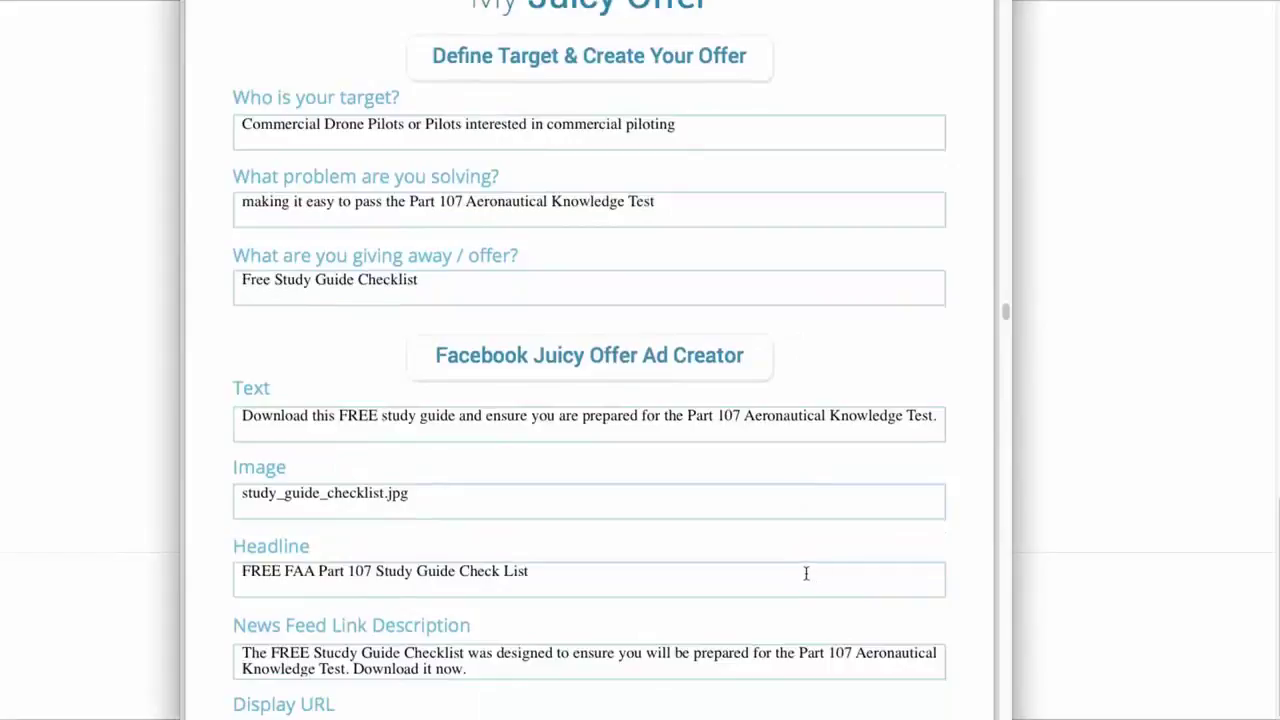
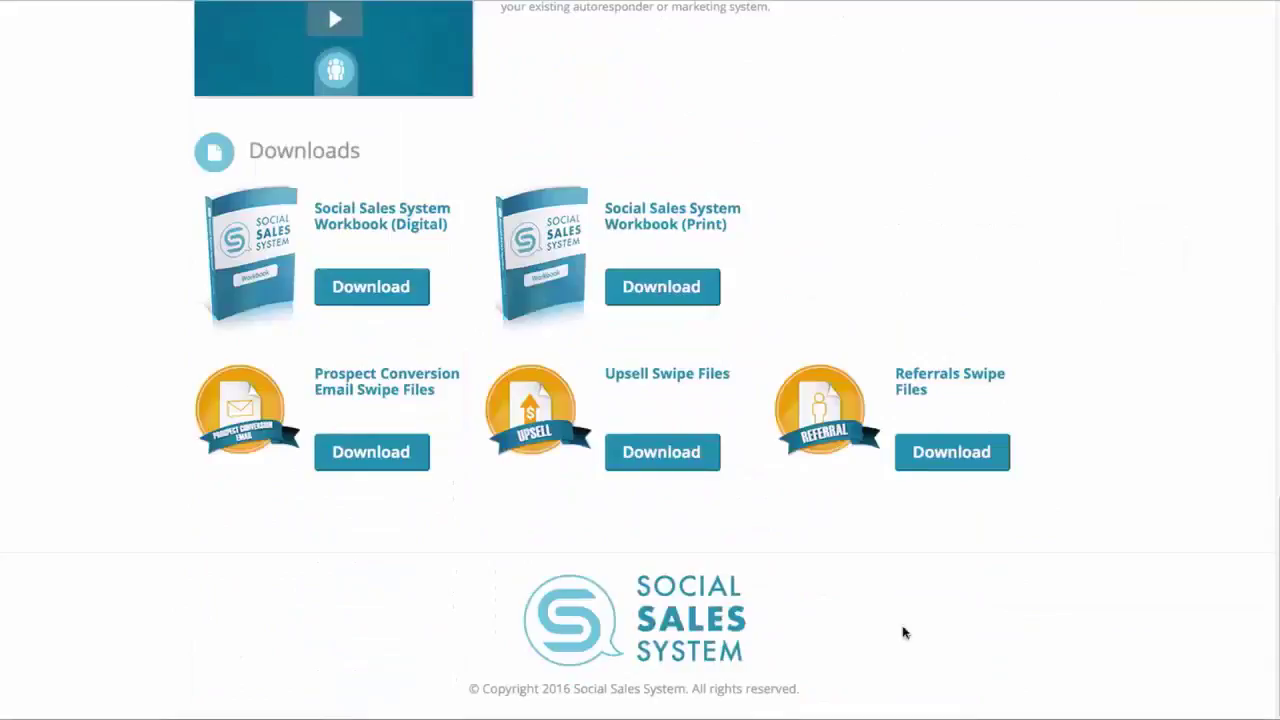
Highlight the Prospect Conversion Email, Upsell and Referrals Swipe Files titles one after another in the Downloads section
{"action": "triple_click", "coordinate": [311, 372]}
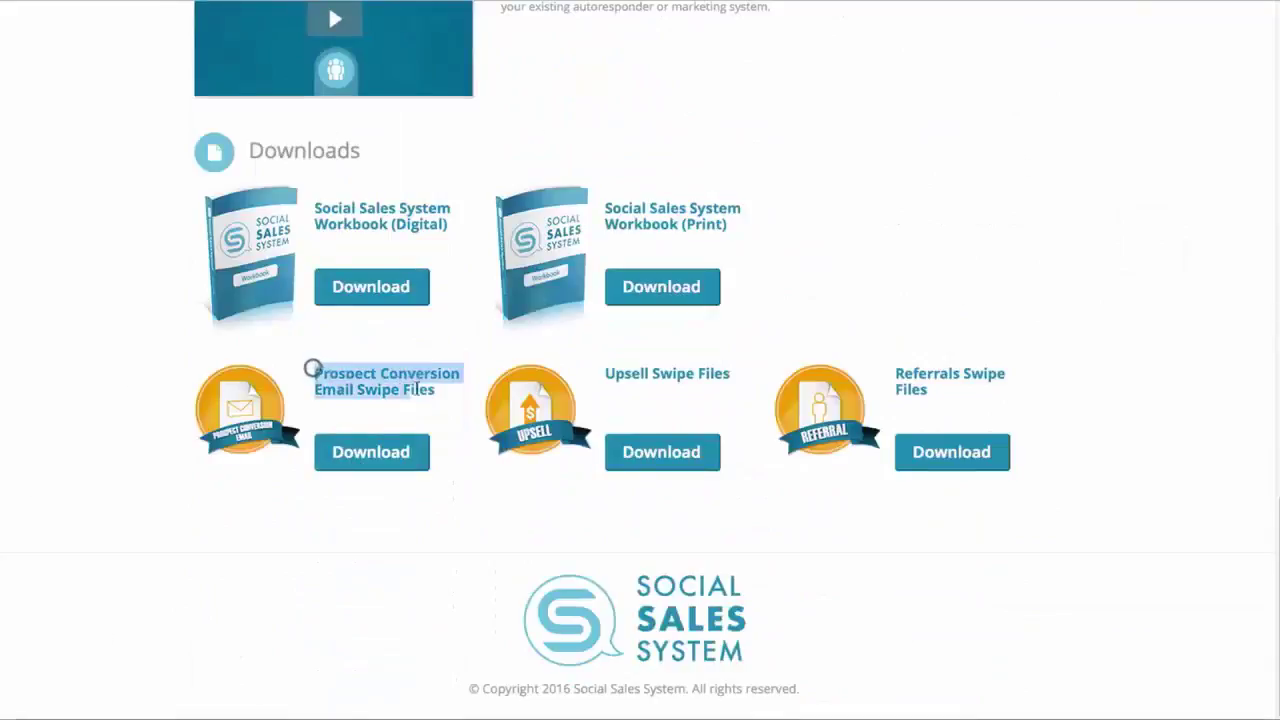
{"action": "left_click", "coordinate": [418, 390]}
{"action": "triple_click", "coordinate": [418, 390]}
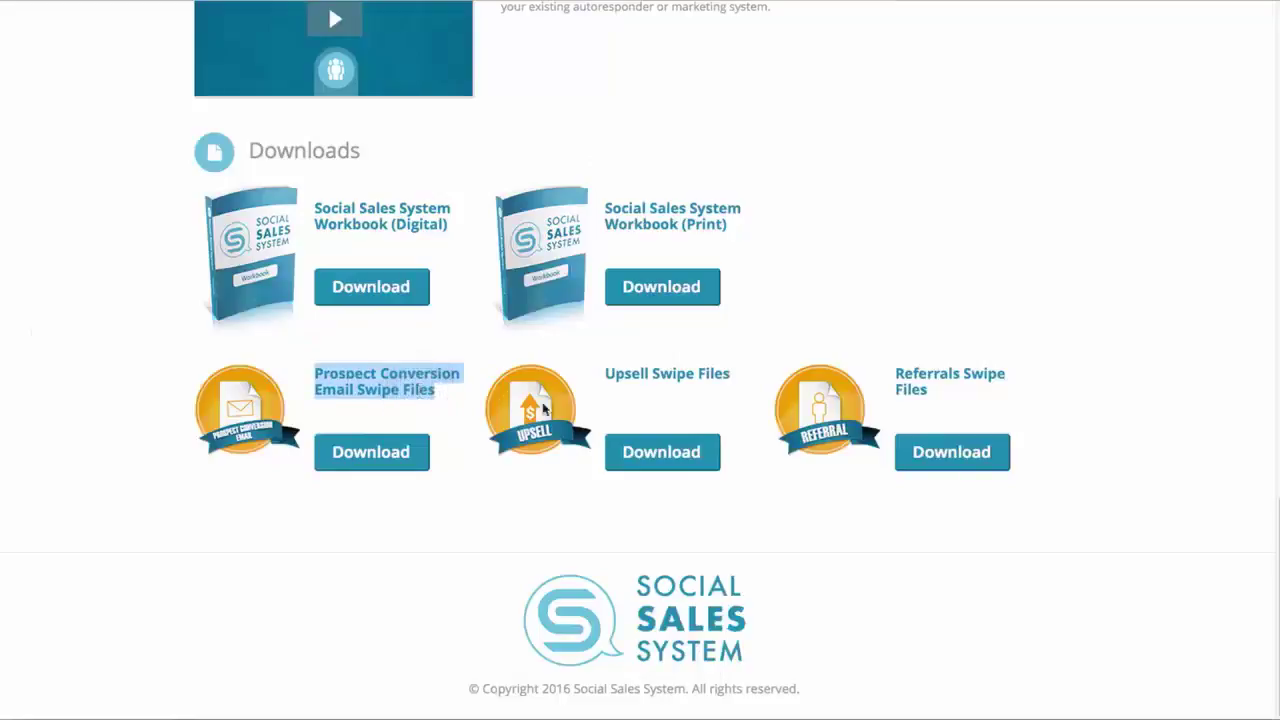
{"action": "triple_click", "coordinate": [680, 373]}
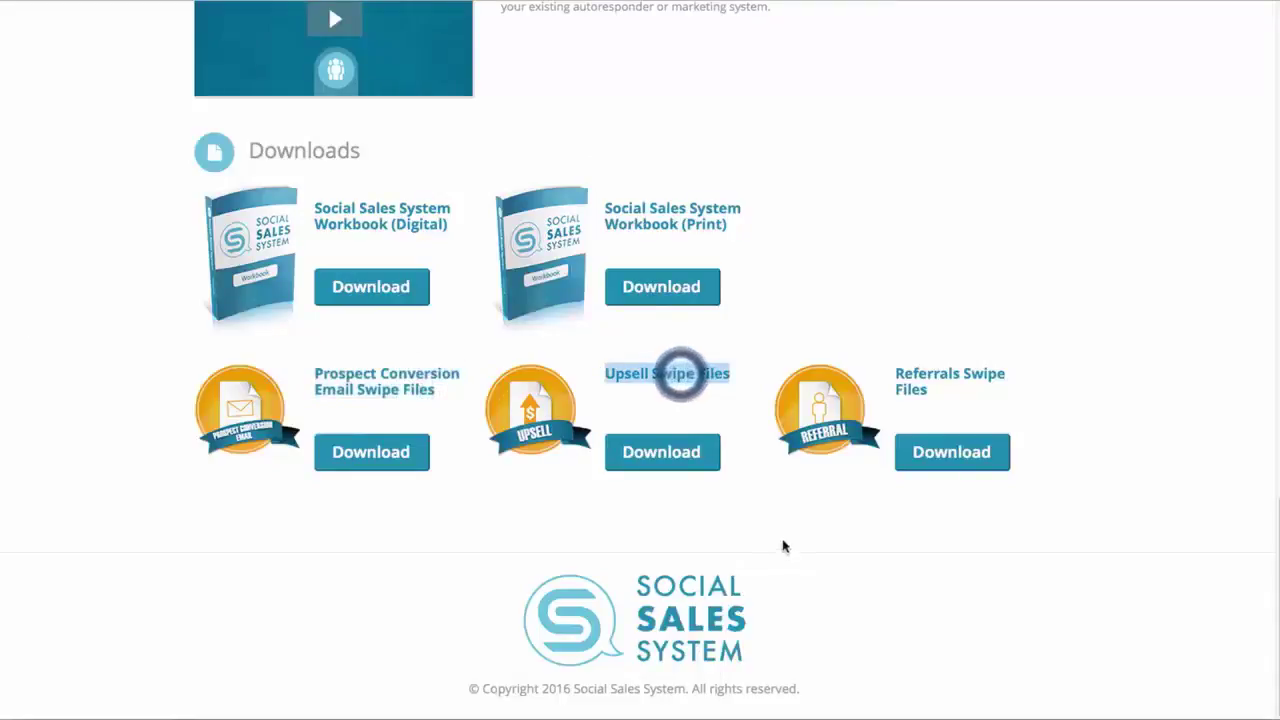
{"action": "triple_click", "coordinate": [943, 375]}
{"action": "left_click", "coordinate": [1026, 397]}
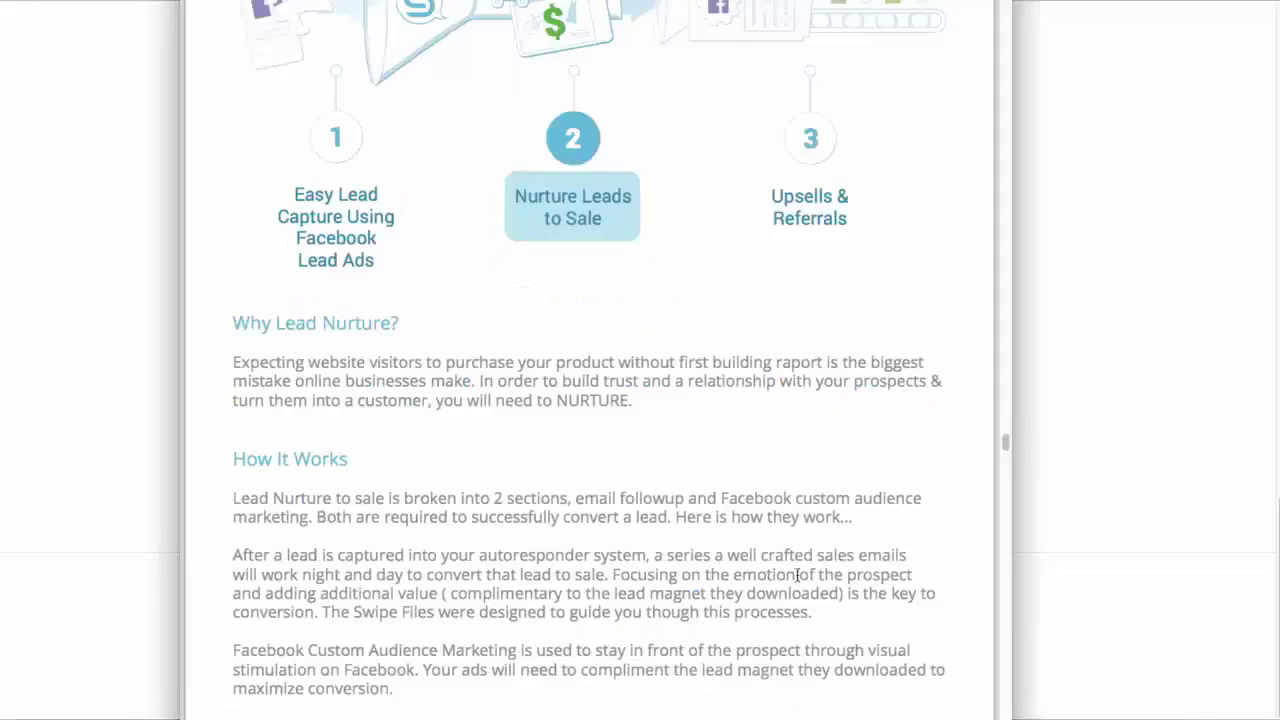
Read the workbook's Nurture Leads to Sale section, including the Prospect Conversion Emails diagram, up to the Create Your Own email sequence
{"action": "scroll", "coordinate": [794, 565], "scroll_direction": "down", "scroll_amount": 5}
{"action": "scroll", "coordinate": [791, 553], "scroll_direction": "down", "scroll_amount": 10}
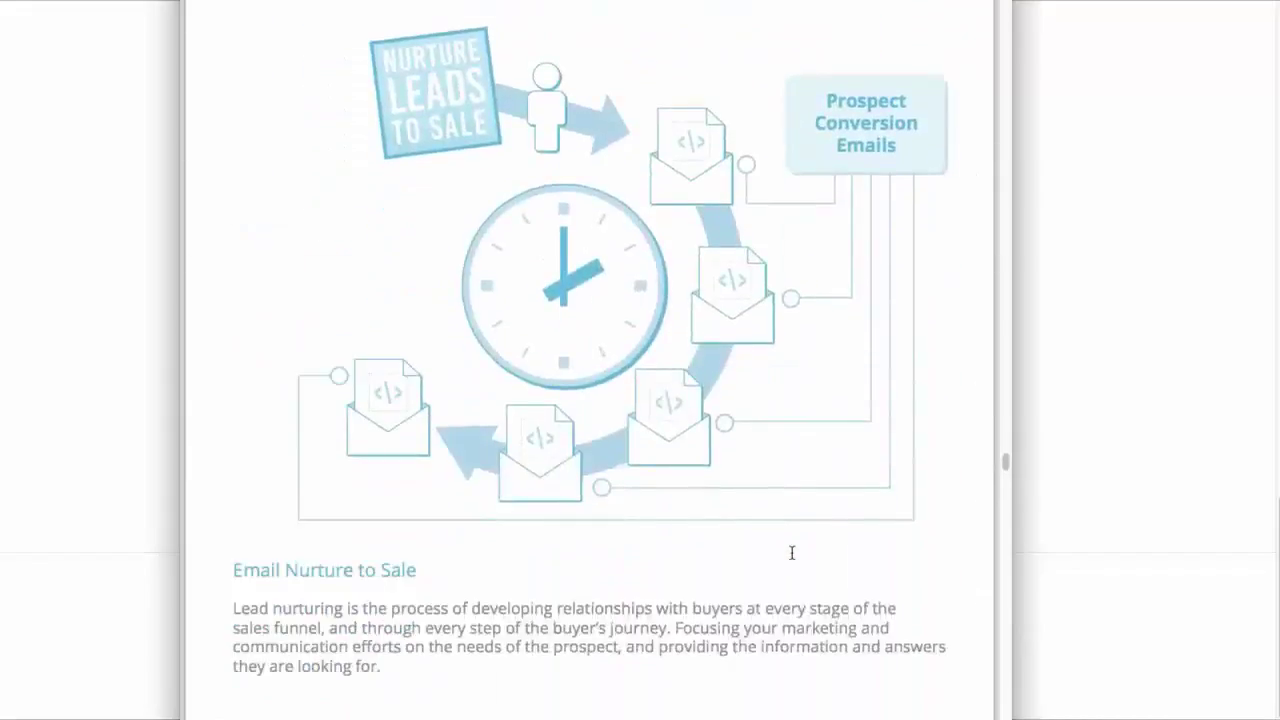
{"action": "scroll", "coordinate": [791, 553], "scroll_direction": "down", "scroll_amount": 1}
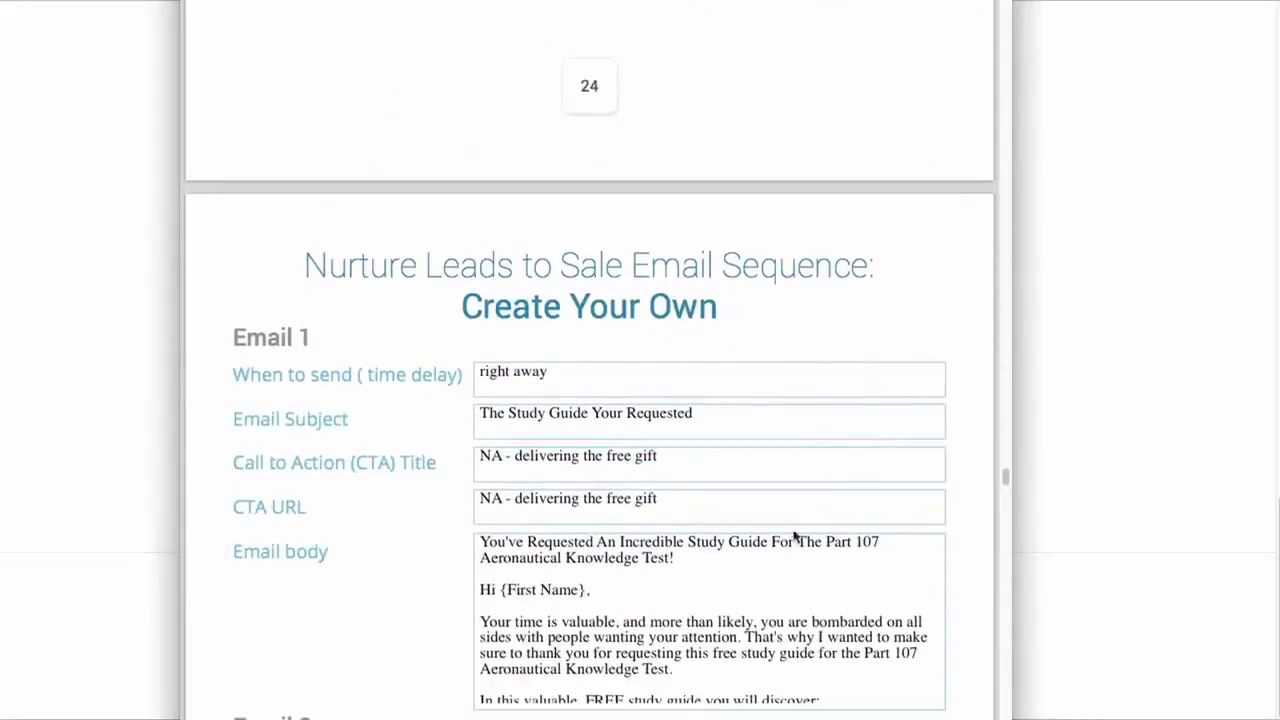
Examine the Email 1 and Email 2 entries on page 25, including time delay, subject, call to action and body
{"action": "scroll", "coordinate": [719, 422], "scroll_direction": "down", "scroll_amount": 1}
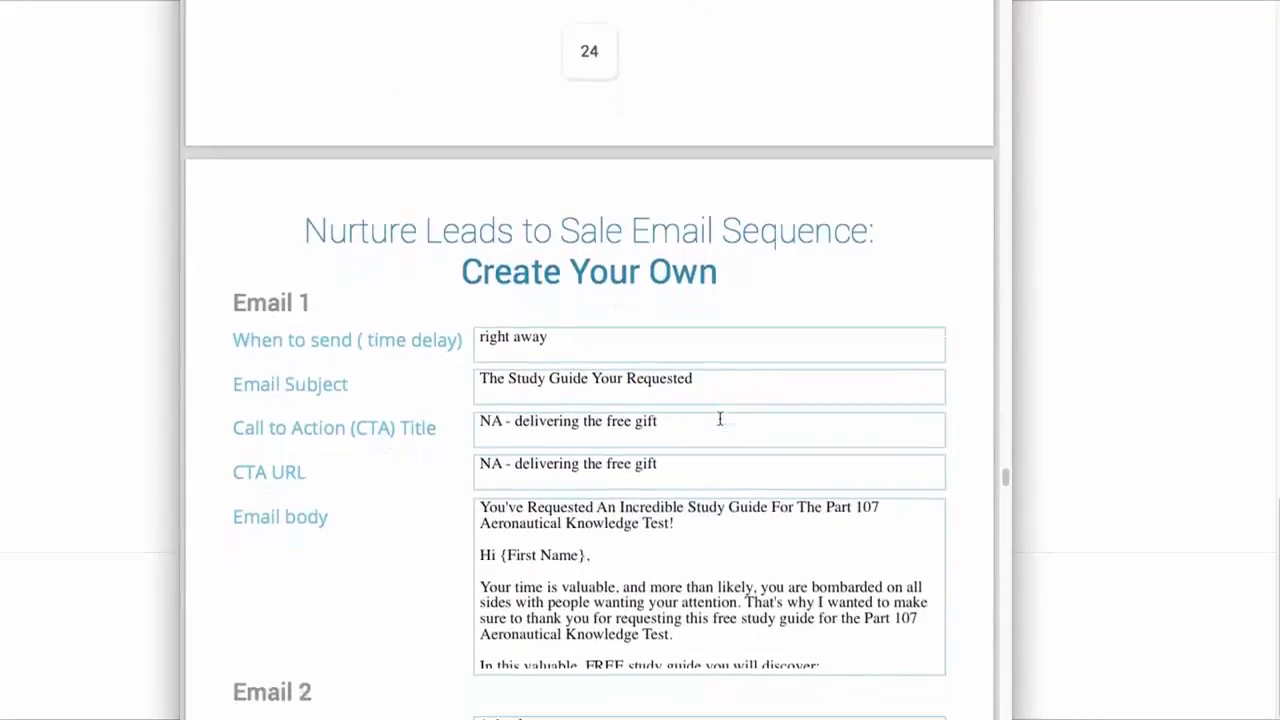
{"action": "scroll", "coordinate": [391, 368], "scroll_direction": "down", "scroll_amount": 2}
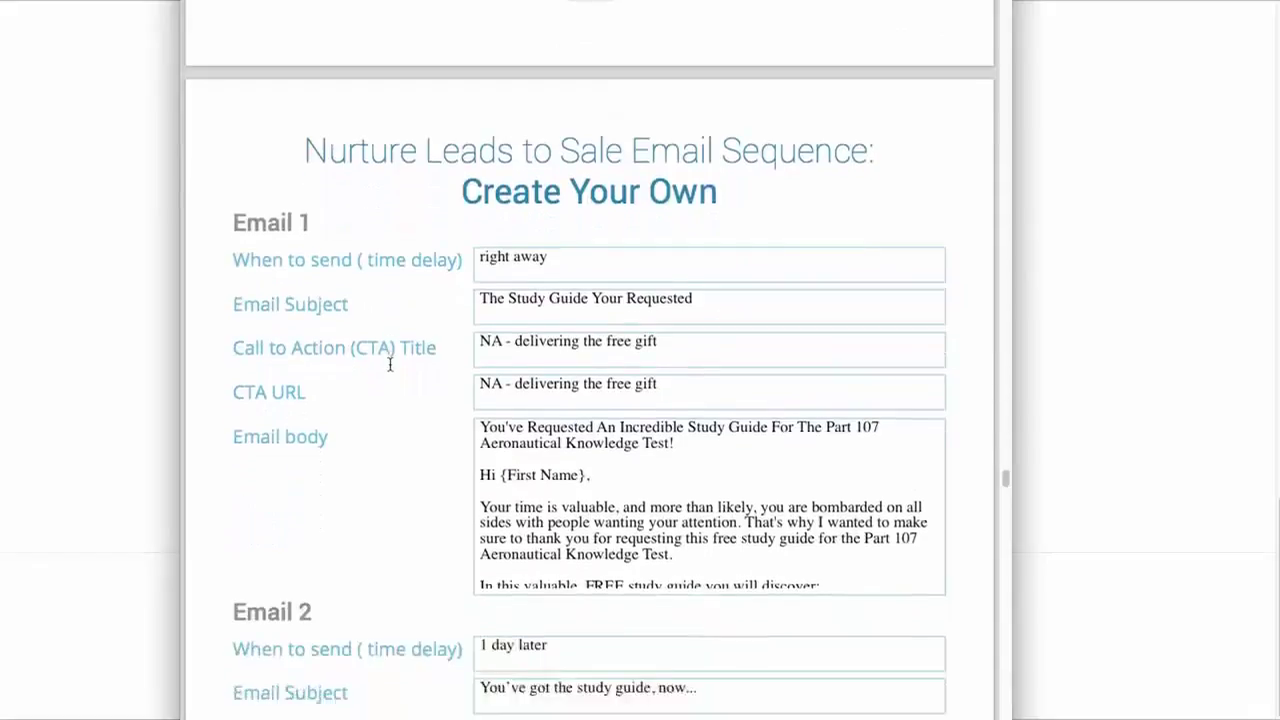
{"action": "scroll", "coordinate": [390, 364], "scroll_direction": "down", "scroll_amount": 1}
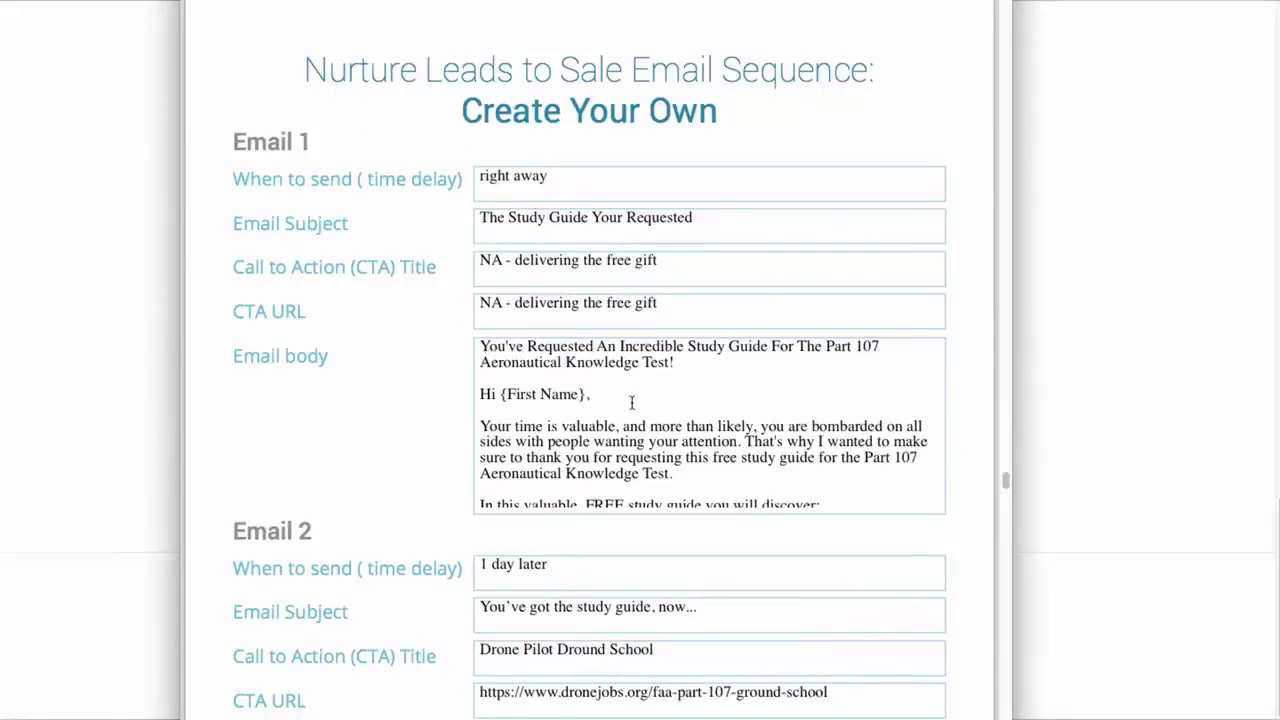
{"action": "scroll", "coordinate": [625, 480], "scroll_direction": "down", "scroll_amount": 1}
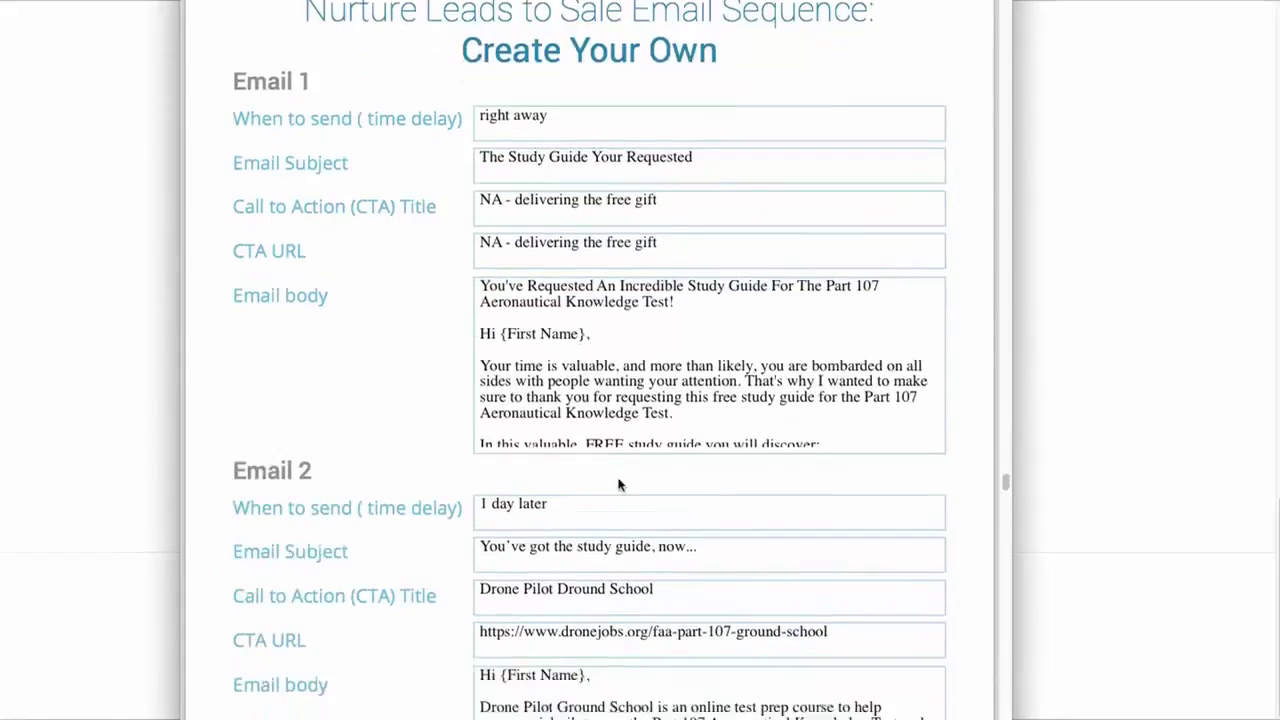
{"action": "scroll", "coordinate": [479, 463], "scroll_direction": "down", "scroll_amount": 1}
{"action": "scroll", "coordinate": [477, 421], "scroll_direction": "down", "scroll_amount": 2}
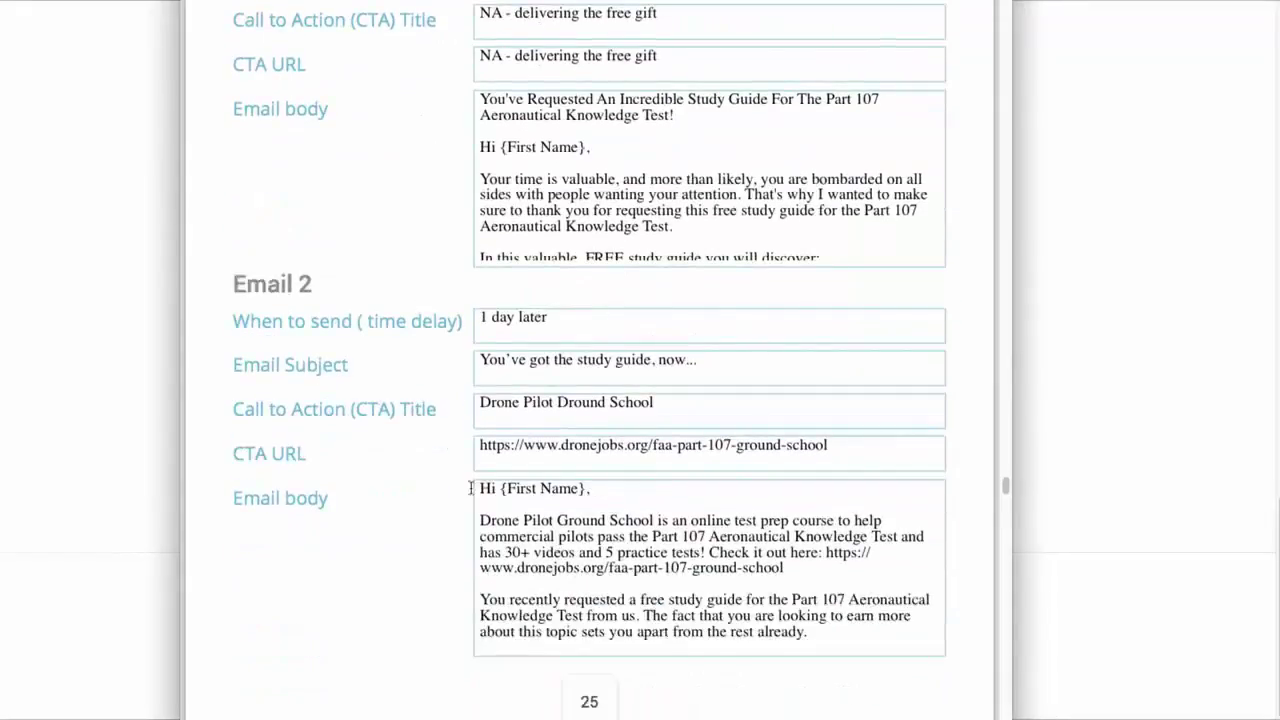
Skim the entries for Emails 3, 4 and 5 in the nurture sequence and return to Email 1
{"action": "scroll", "coordinate": [420, 503], "scroll_direction": "down", "scroll_amount": 2}
{"action": "scroll", "coordinate": [420, 503], "scroll_direction": "down", "scroll_amount": 20}
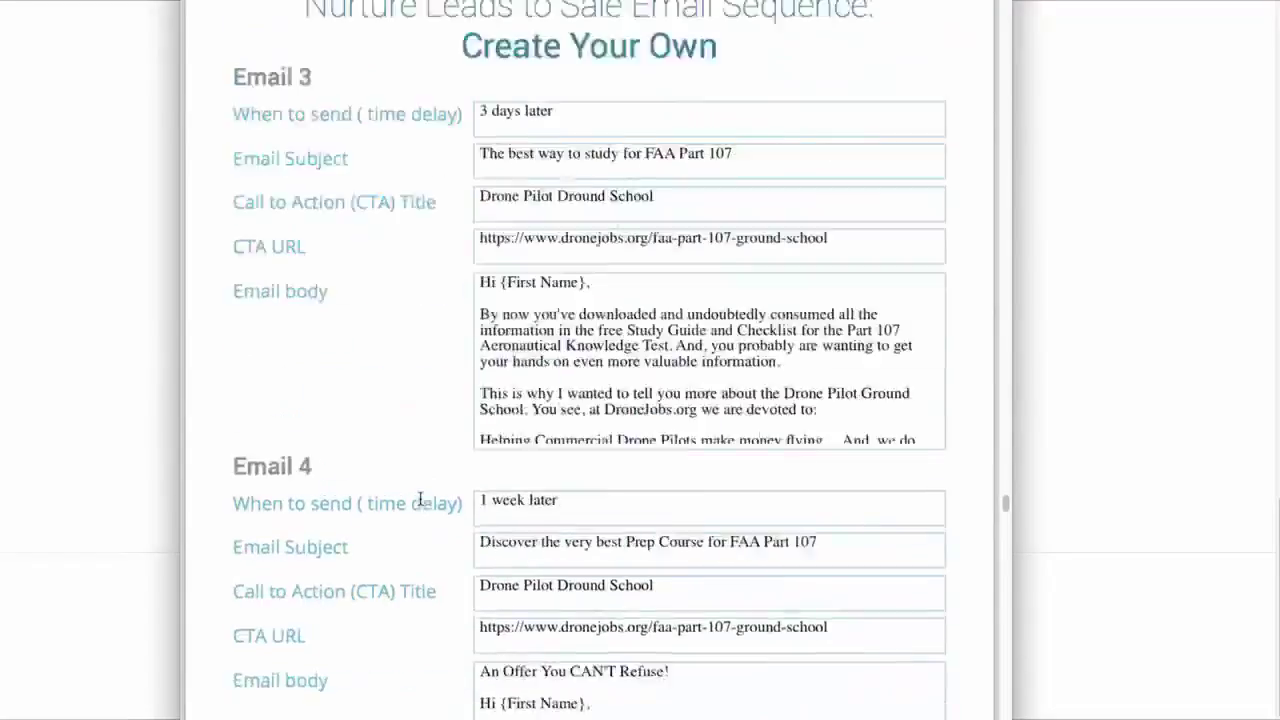
{"action": "scroll", "coordinate": [422, 505], "scroll_direction": "down", "scroll_amount": 2}
{"action": "scroll", "coordinate": [422, 505], "scroll_direction": "up", "scroll_amount": 4}
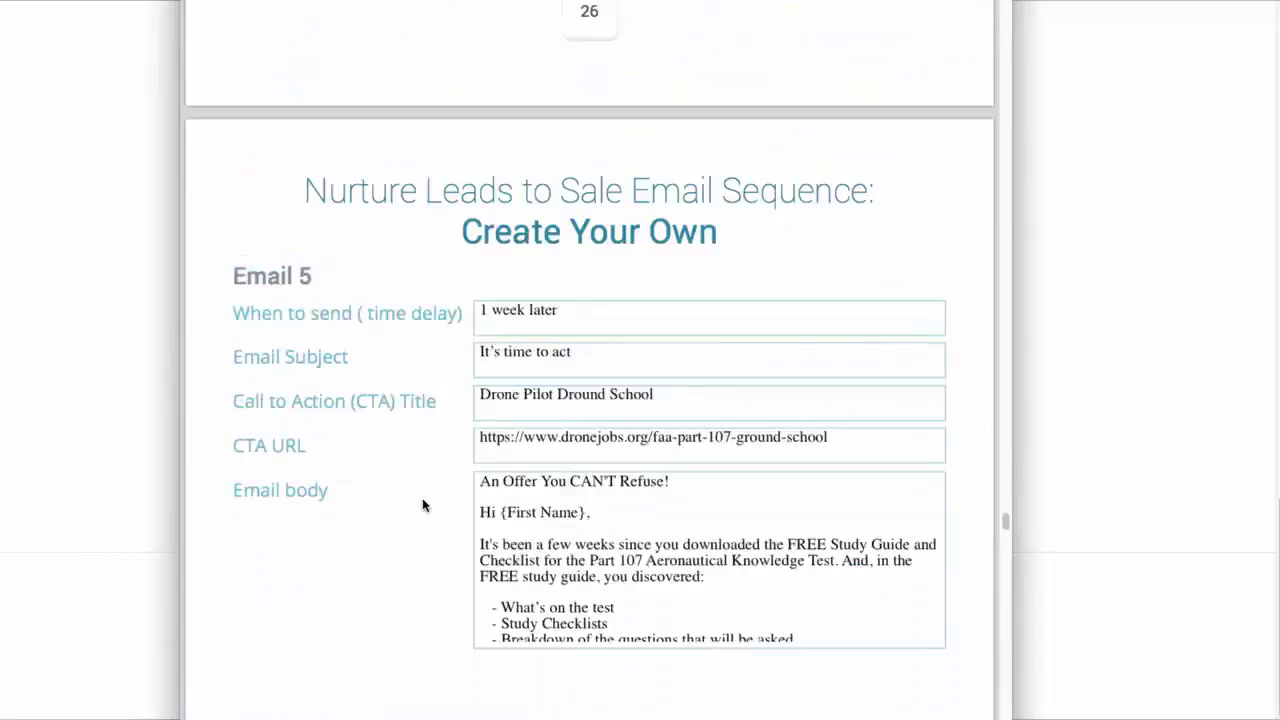
{"action": "scroll", "coordinate": [570, 310], "scroll_direction": "up", "scroll_amount": 20}
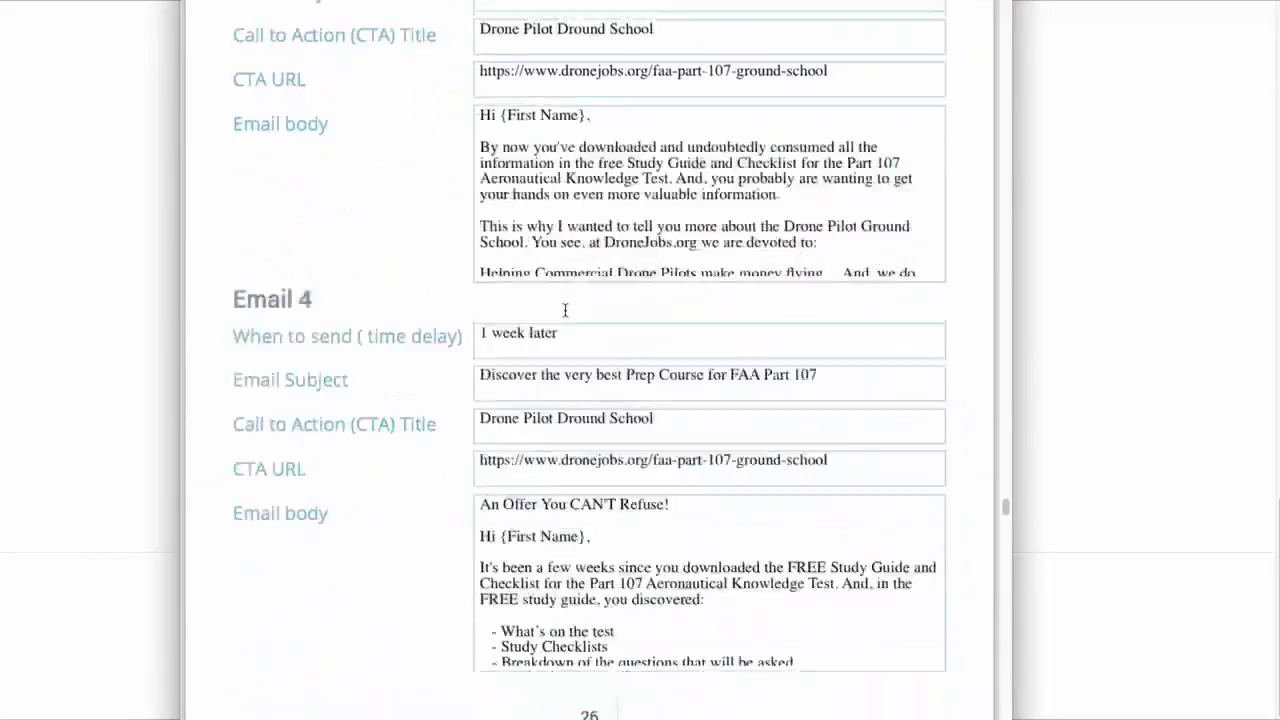
Highlight Email 1's "right away" time delay and place the cursor in its body field to examine the text
{"action": "left_click", "coordinate": [563, 129]}
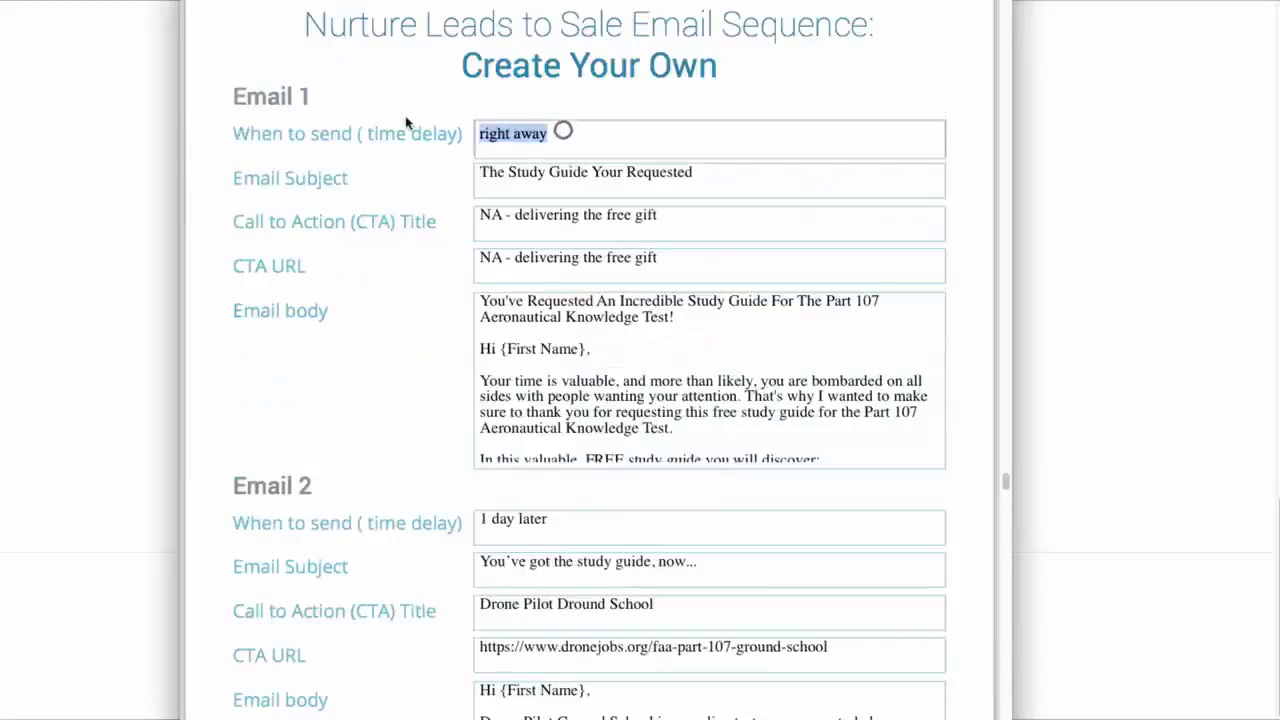
{"action": "left_click", "coordinate": [666, 353]}
{"action": "left_click", "coordinate": [690, 378]}
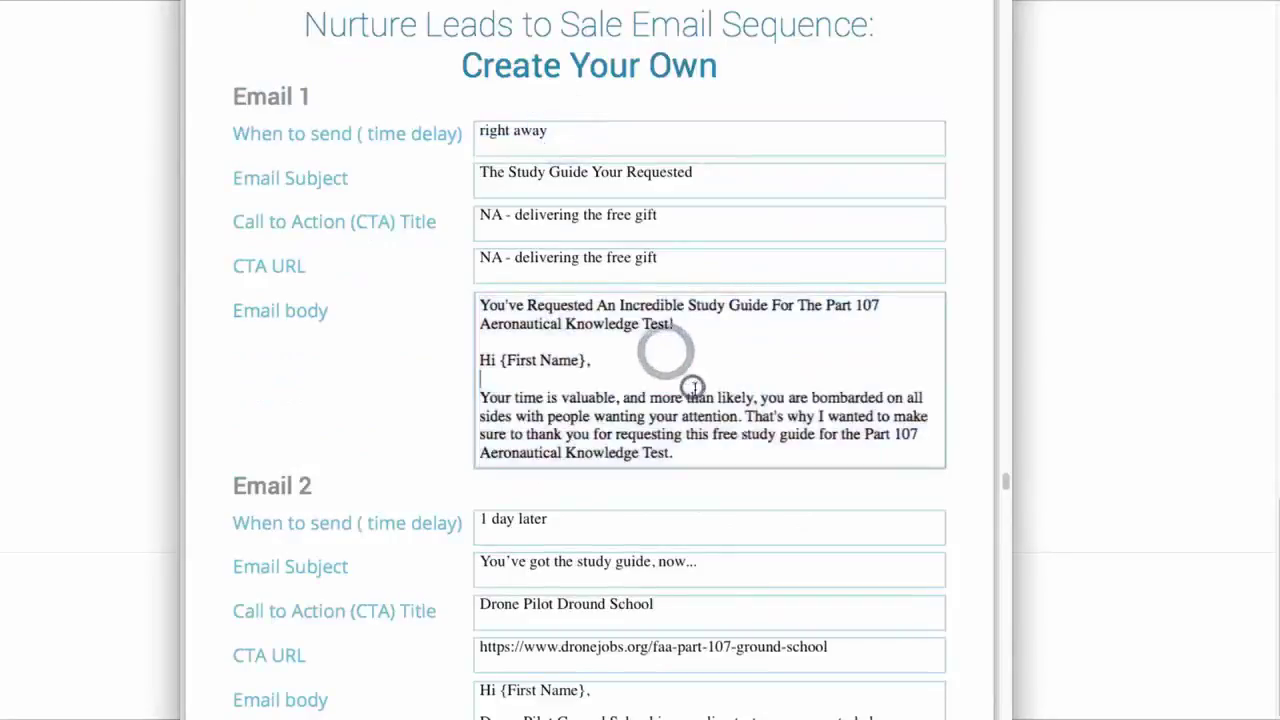
{"action": "scroll", "coordinate": [689, 398], "scroll_direction": "down", "scroll_amount": 1}
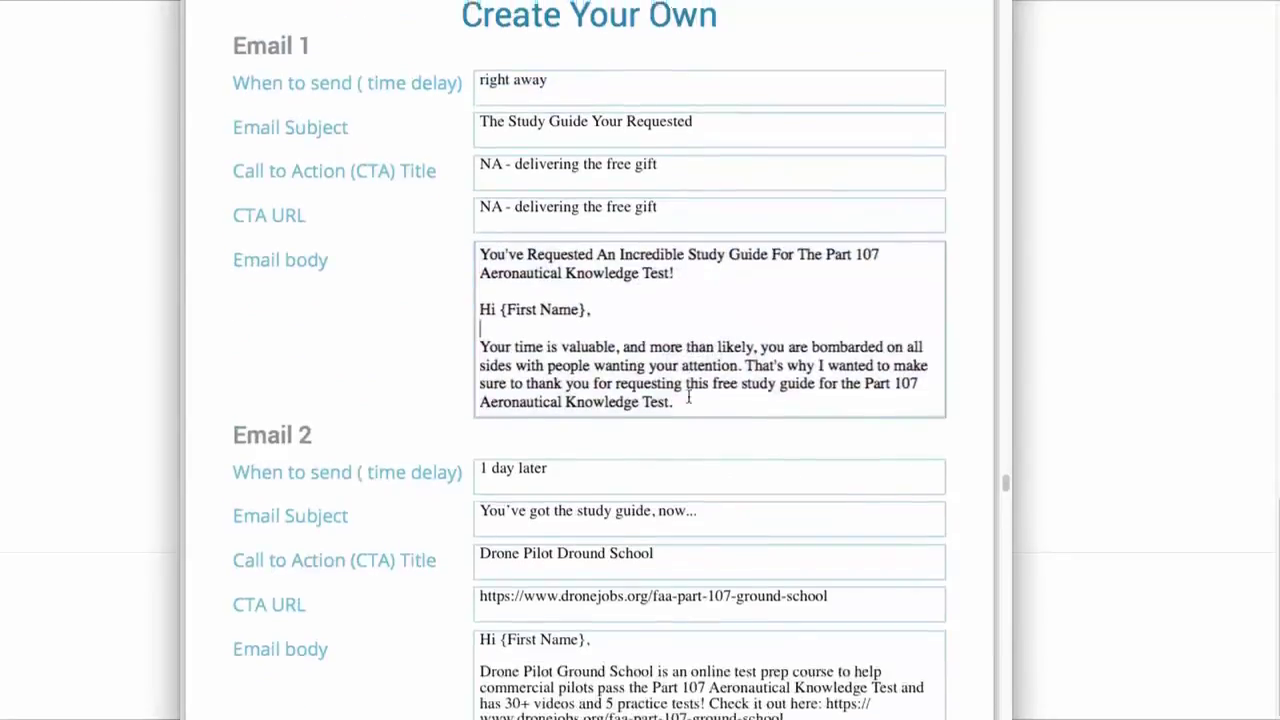
{"action": "scroll", "coordinate": [689, 398], "scroll_direction": "up", "scroll_amount": 1}
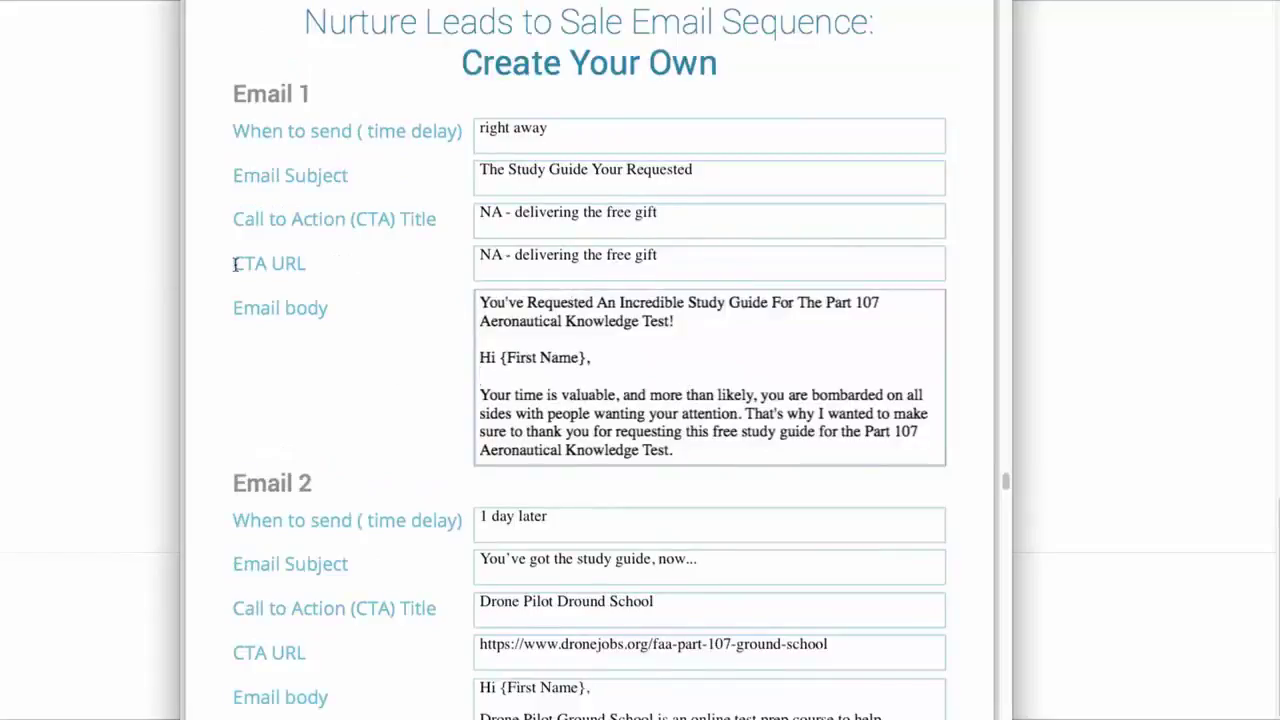
Highlight Email 1's CTA URL and Call to Action (CTA) Title labels, clearing the selection at the end
{"action": "left_click_drag", "start_coordinate": [236, 263], "coordinate": [293, 262]}
{"action": "left_click", "coordinate": [293, 262]}
{"action": "left_click_drag", "start_coordinate": [278, 217], "coordinate": [379, 225]}
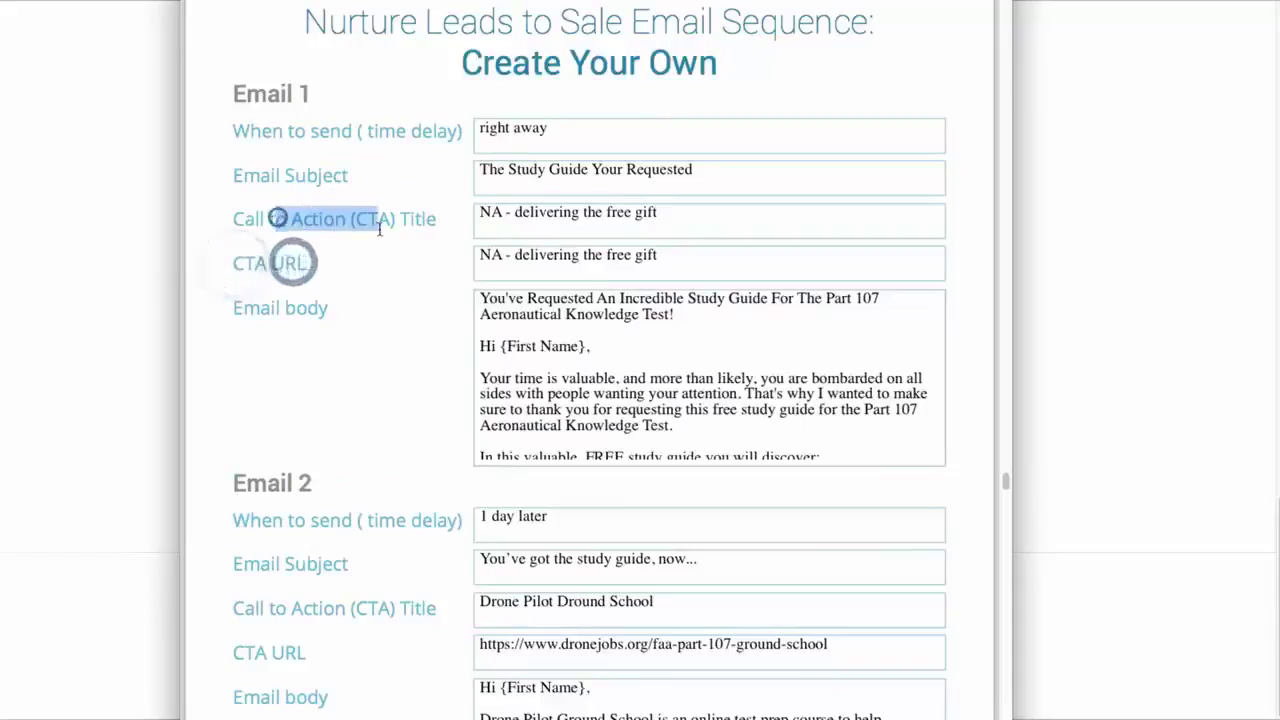
{"action": "left_click", "coordinate": [380, 229]}
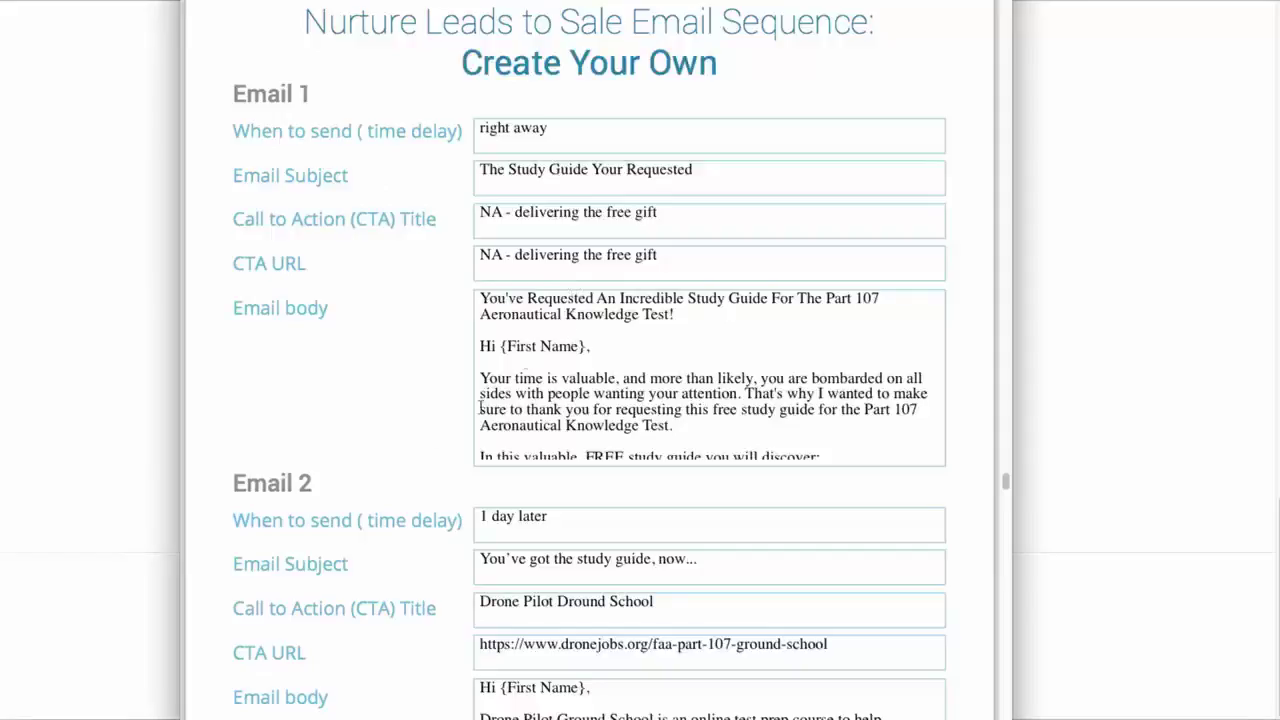
Examine Email 2's time delay, subject, call to action, URL and body down to the end of page 25
{"action": "scroll", "coordinate": [380, 468], "scroll_direction": "down", "scroll_amount": 1}
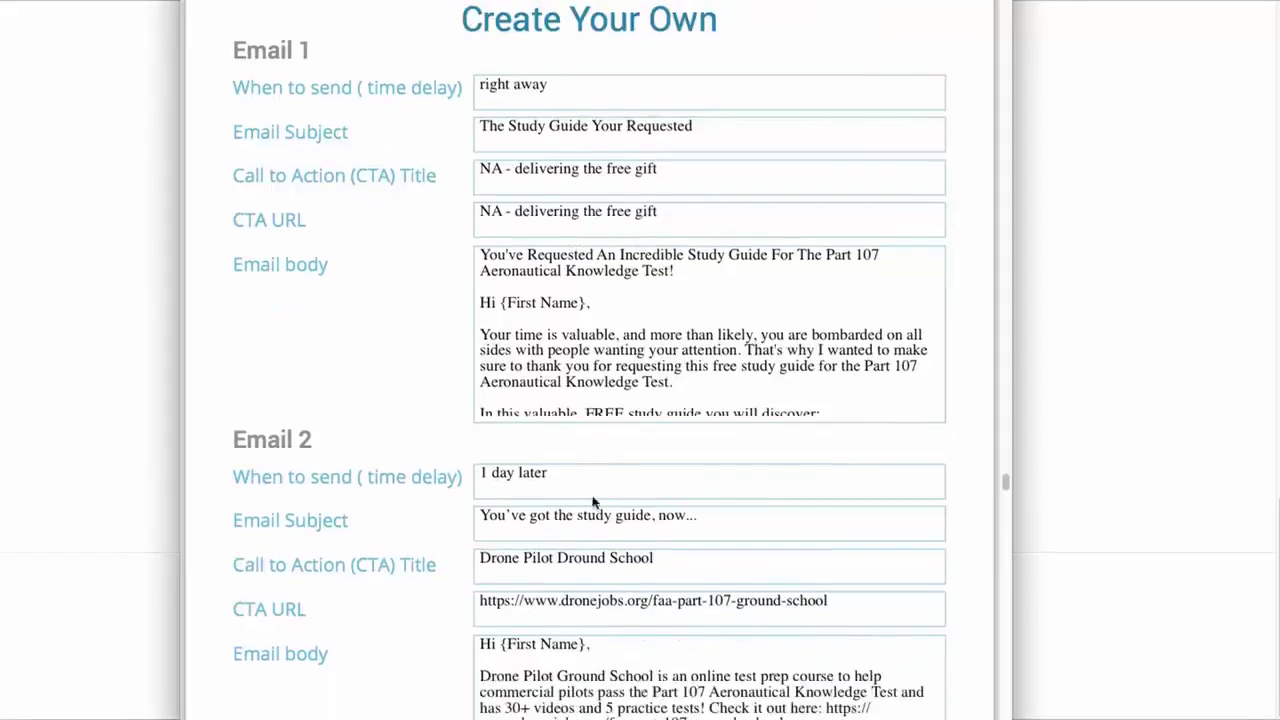
{"action": "scroll", "coordinate": [446, 550], "scroll_direction": "down", "scroll_amount": 3}
{"action": "scroll", "coordinate": [446, 548], "scroll_direction": "down", "scroll_amount": 2}
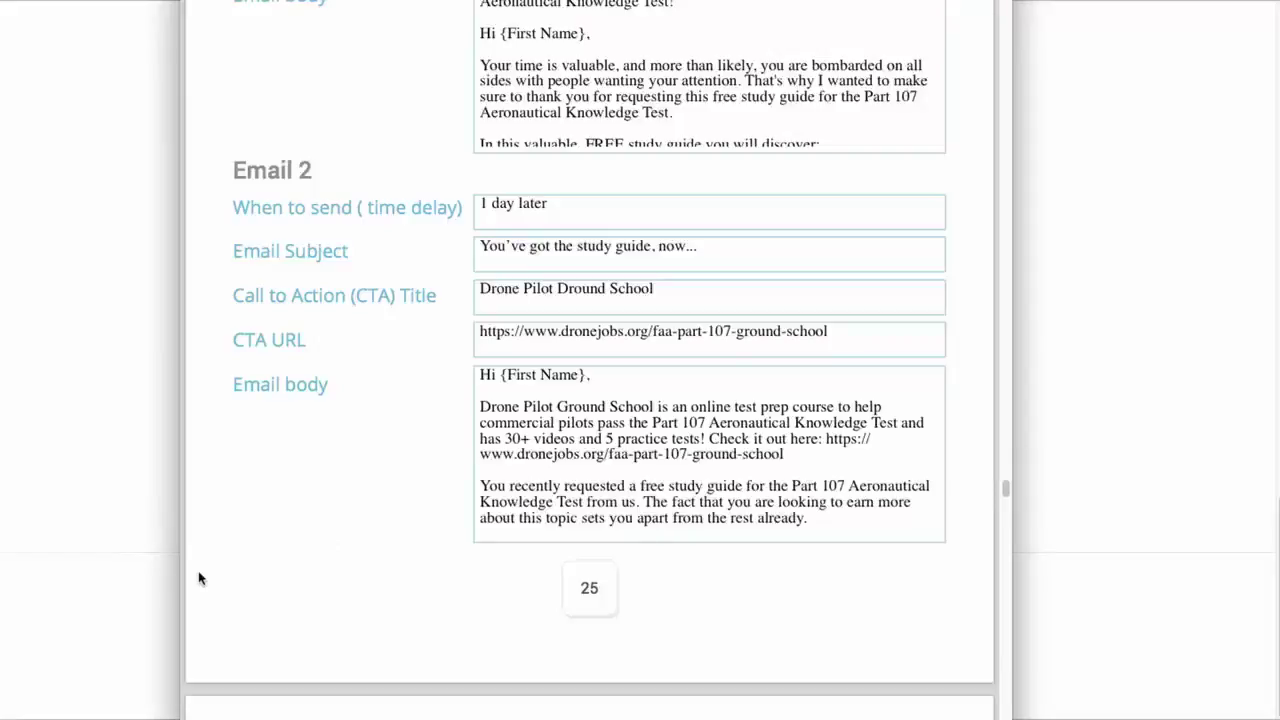
Examine Email 3's time delay, subject, call to action, URL and body in the nurture sequence
{"action": "scroll", "coordinate": [362, 420], "scroll_direction": "down", "scroll_amount": 5}
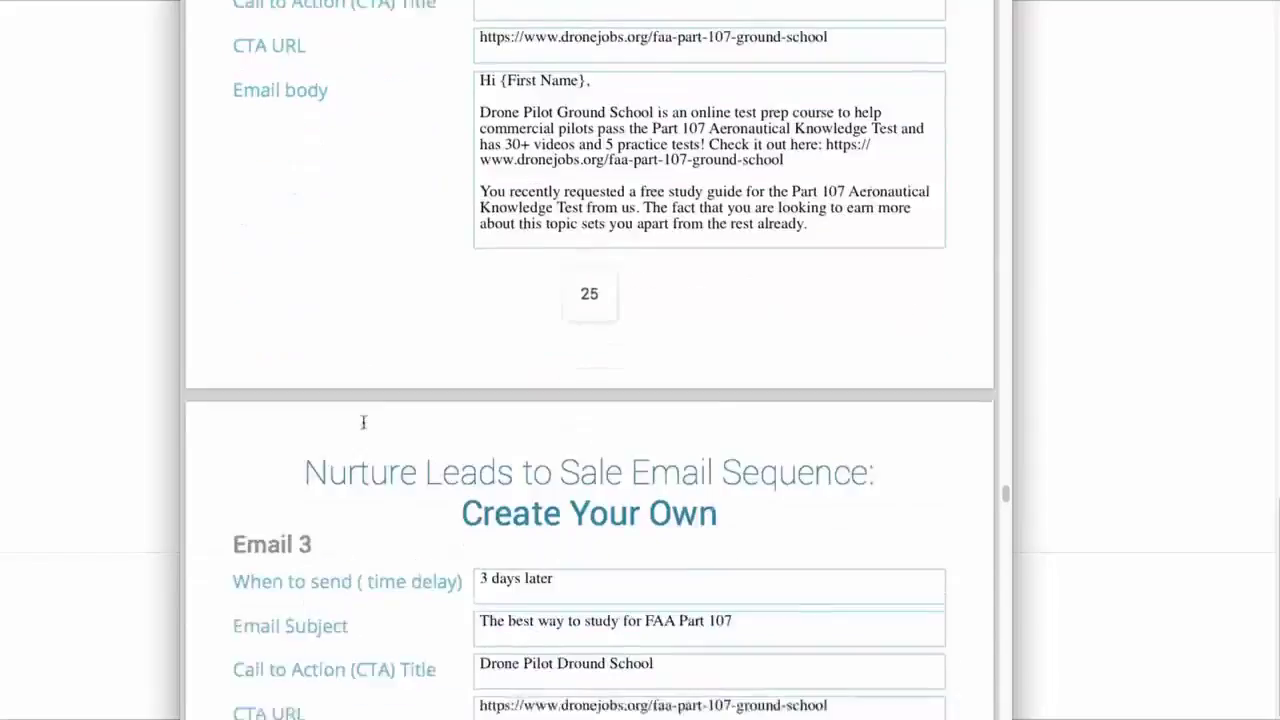
{"action": "scroll", "coordinate": [370, 450], "scroll_direction": "down", "scroll_amount": 1}
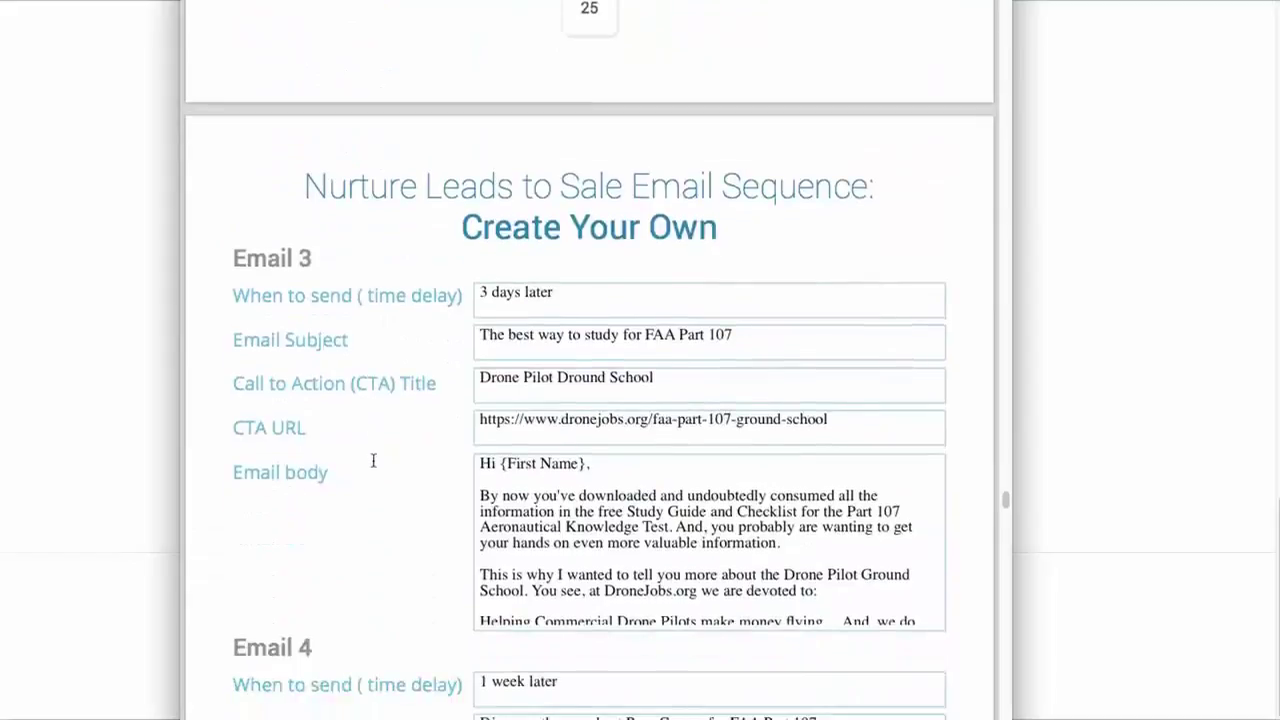
{"action": "scroll", "coordinate": [384, 478], "scroll_direction": "down", "scroll_amount": 1}
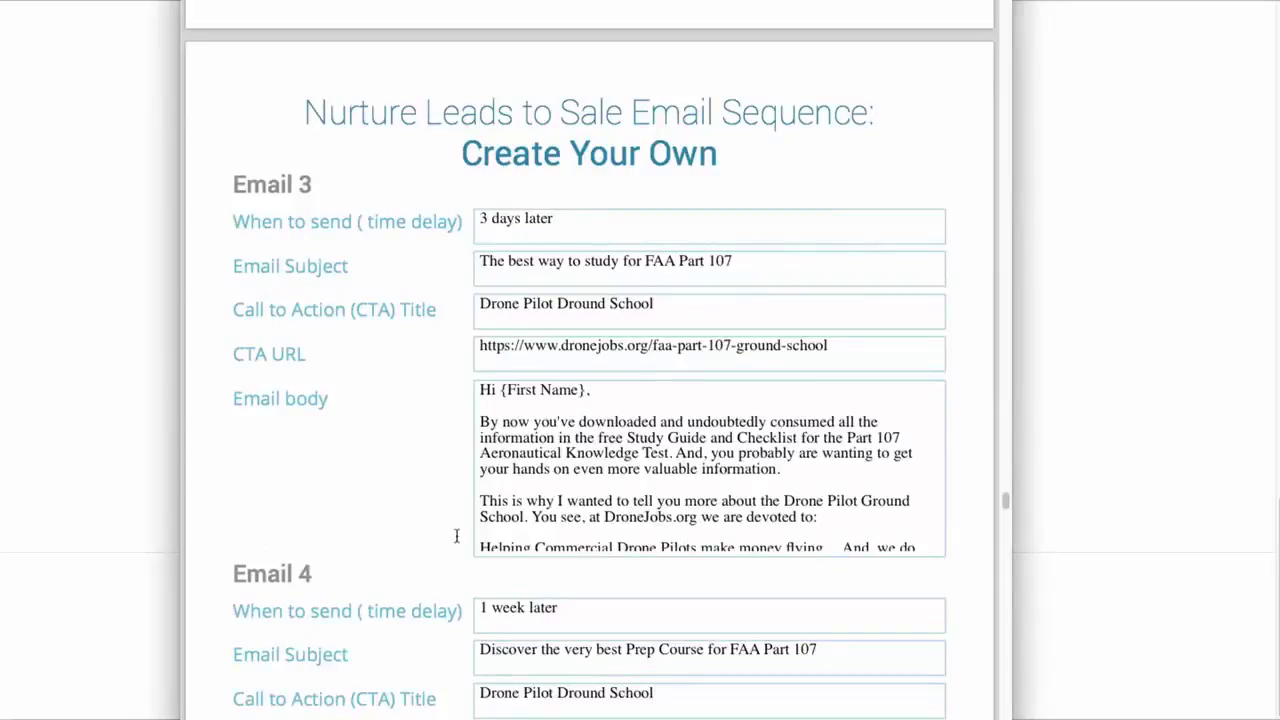
{"action": "scroll", "coordinate": [455, 535], "scroll_direction": "down", "scroll_amount": 2}
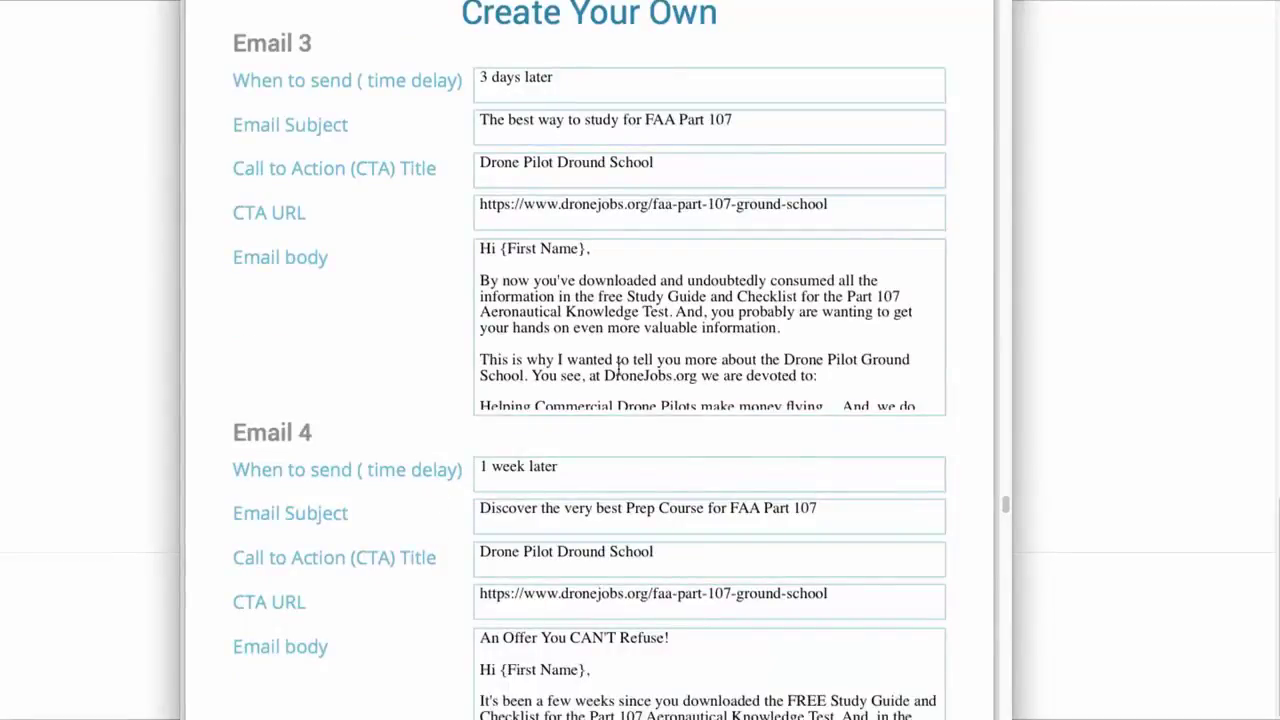
Highlight the Email 4 heading, clear the selection, and go past Email 5 to the Upsells & Referrals section
{"action": "left_click_drag", "start_coordinate": [252, 423], "coordinate": [329, 426]}
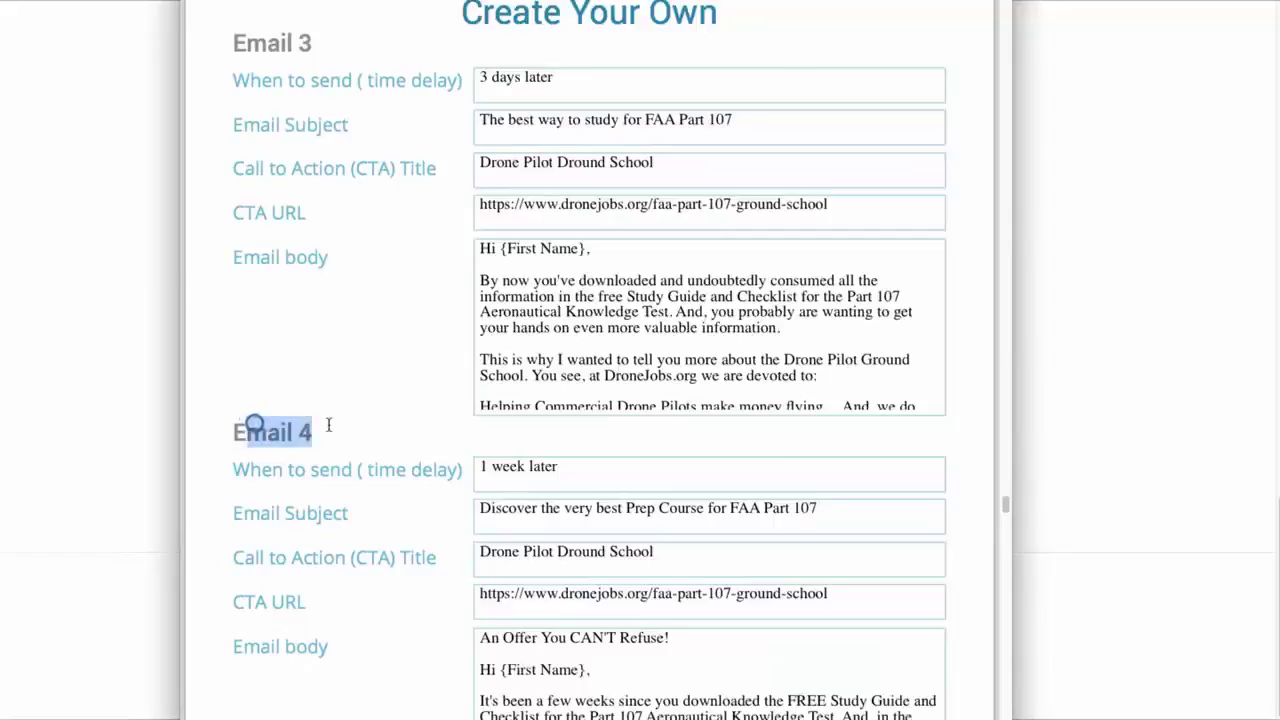
{"action": "left_click", "coordinate": [286, 438]}
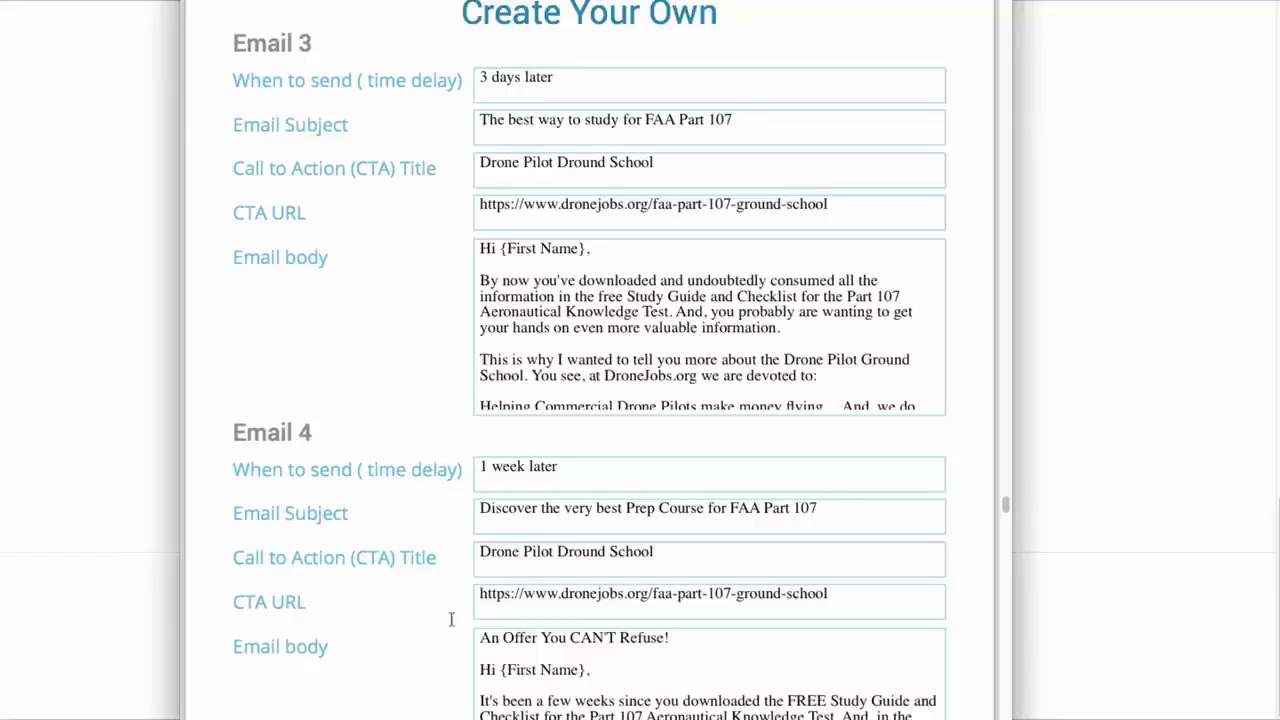
{"action": "scroll", "coordinate": [418, 517], "scroll_direction": "down", "scroll_amount": 10}
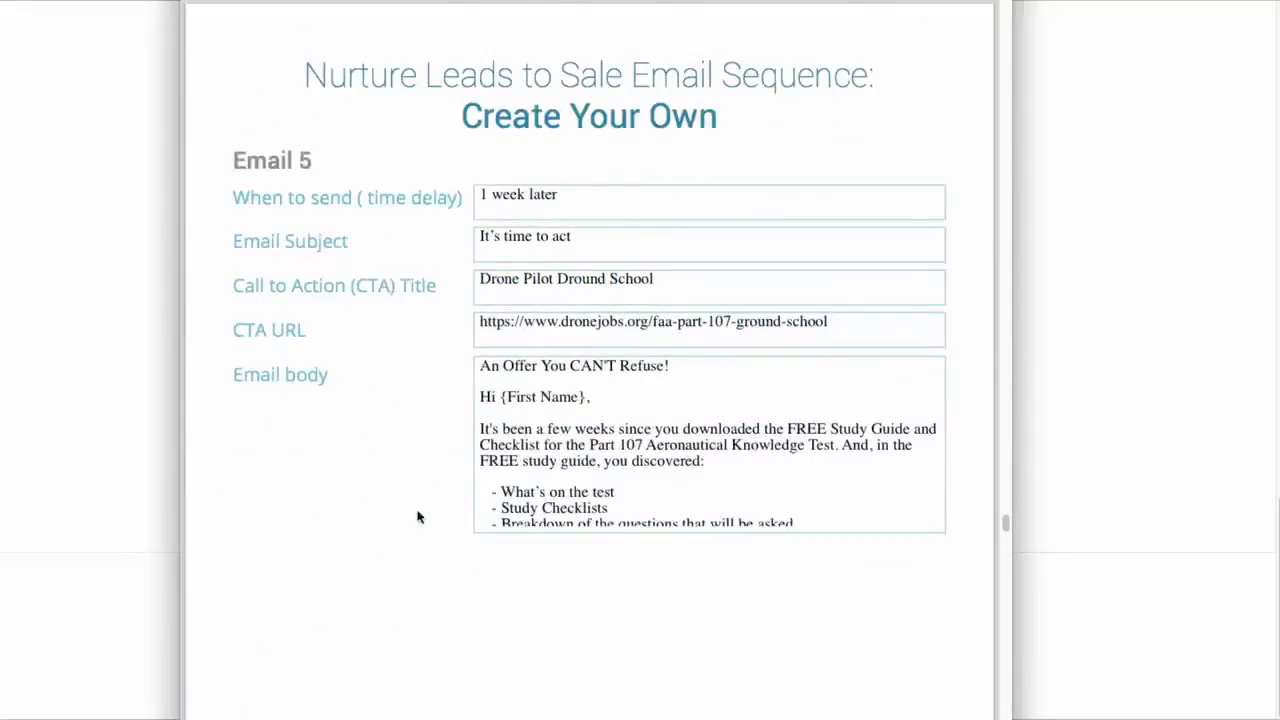
{"action": "scroll", "coordinate": [418, 517], "scroll_direction": "down", "scroll_amount": 10}
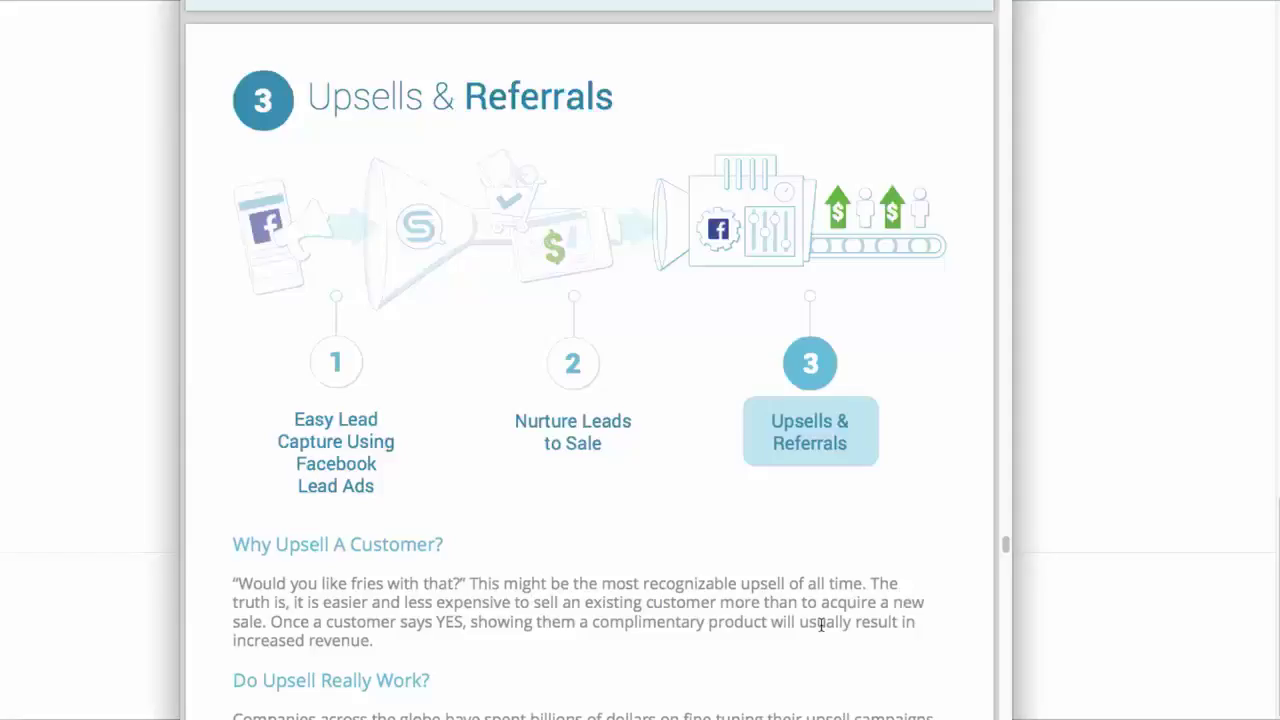
Switch to the Social Sales System Downloads page in the browser and point out the Referrals Swipe Files download
{"action": "left_click", "coordinate": [1115, 314]}
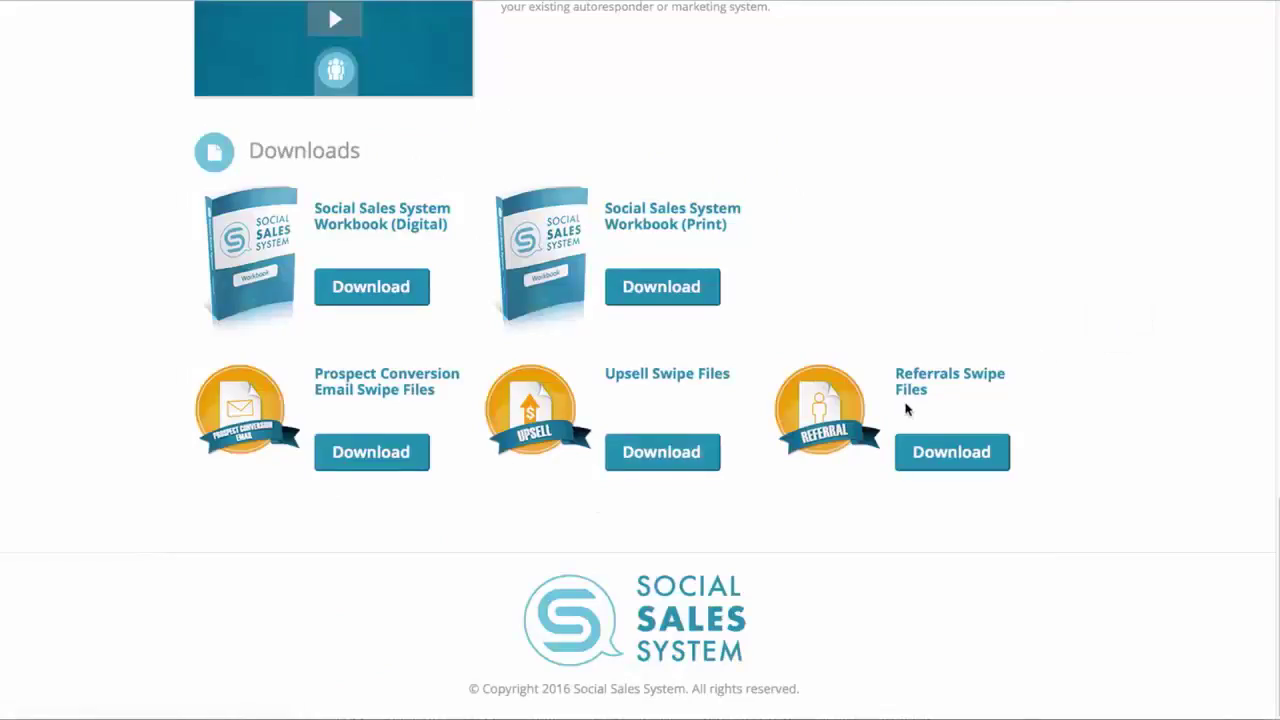
{"action": "scroll", "coordinate": [1030, 392], "scroll_direction": "up", "scroll_amount": 1}
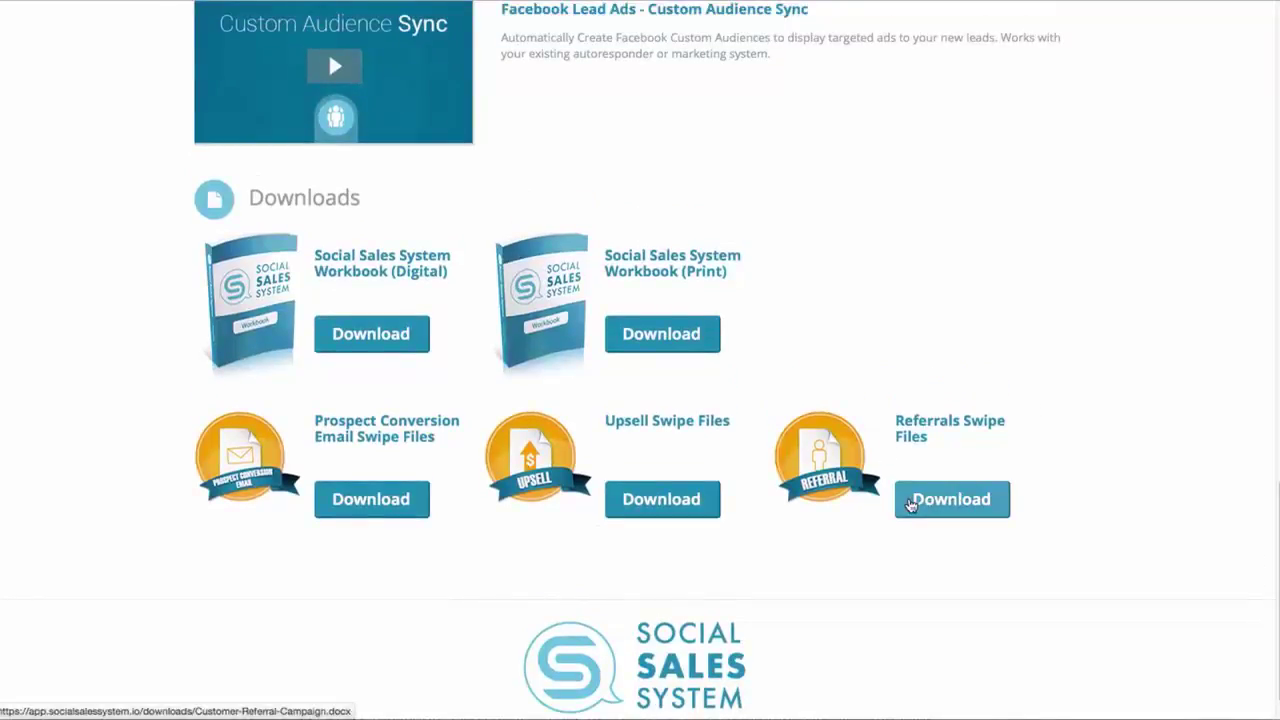
{"action": "left_click", "coordinate": [910, 505]}
In the workbook, skim the upsell explanation and swipe file diagram through to Email 1 of the Upsell Email Sequence
{"action": "scroll", "coordinate": [849, 514], "scroll_direction": "down", "scroll_amount": 3}
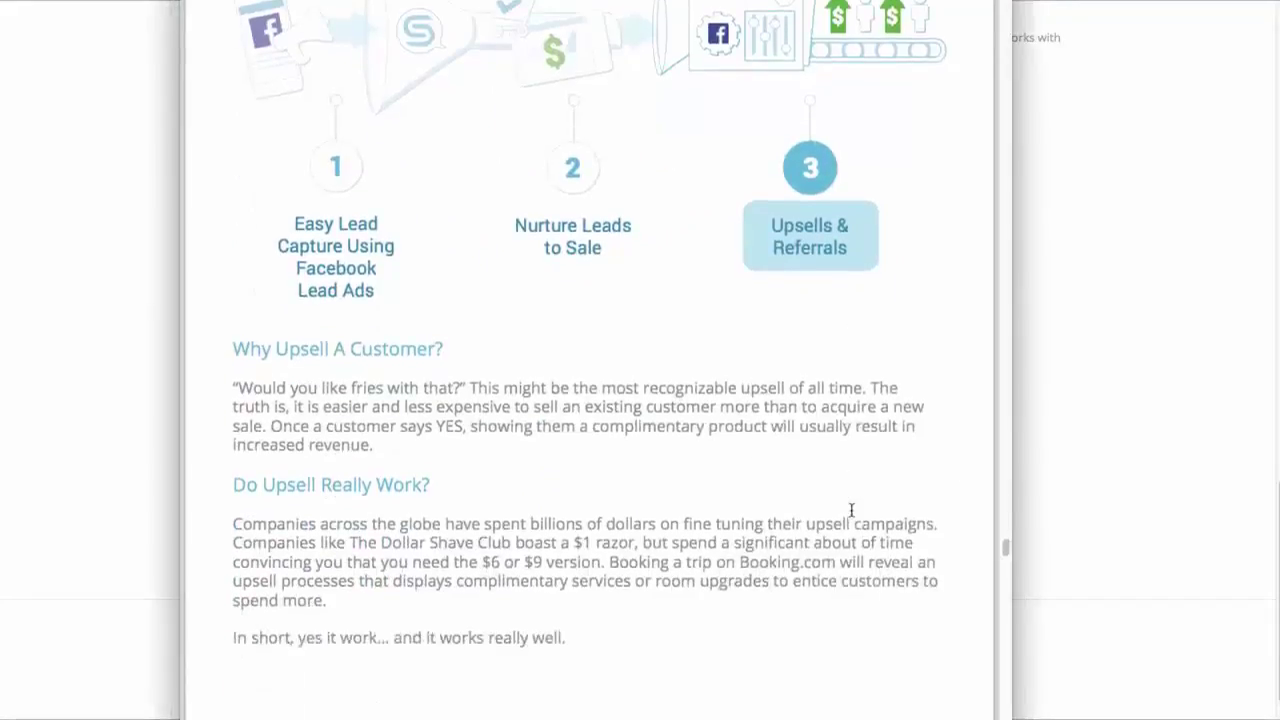
{"action": "scroll", "coordinate": [574, 503], "scroll_direction": "down", "scroll_amount": 6}
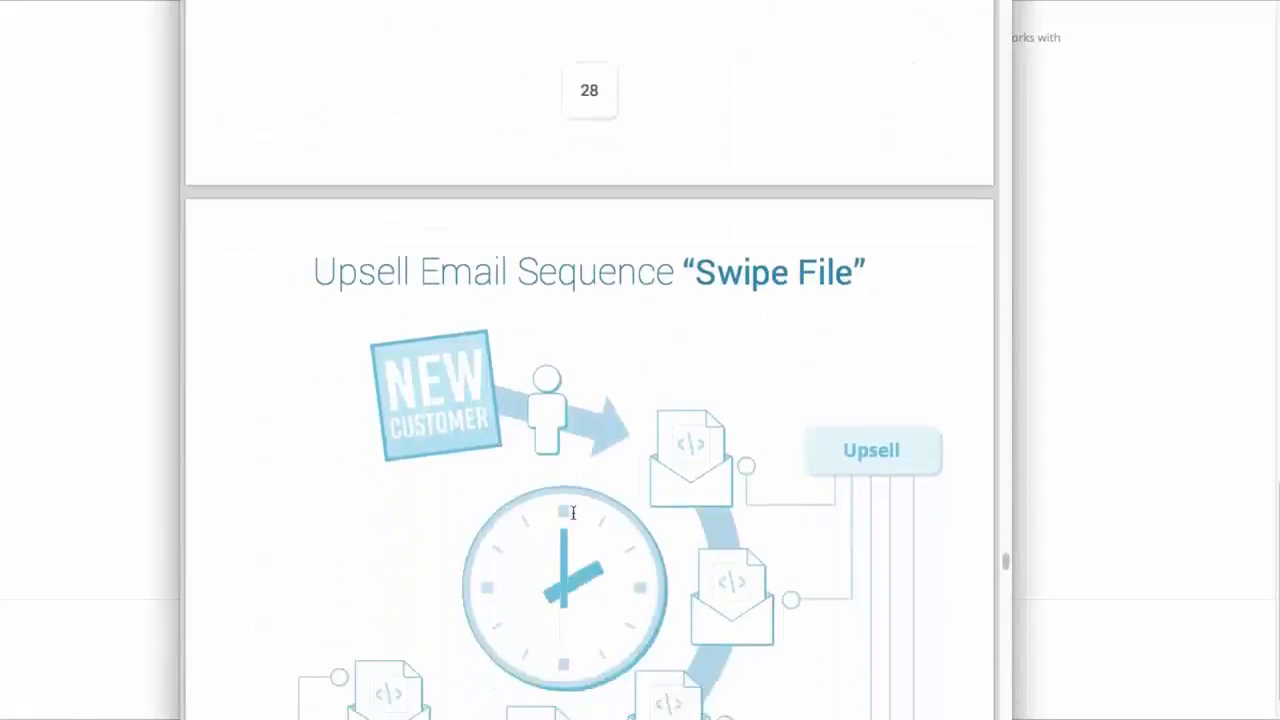
{"action": "scroll", "coordinate": [573, 513], "scroll_direction": "down", "scroll_amount": 10}
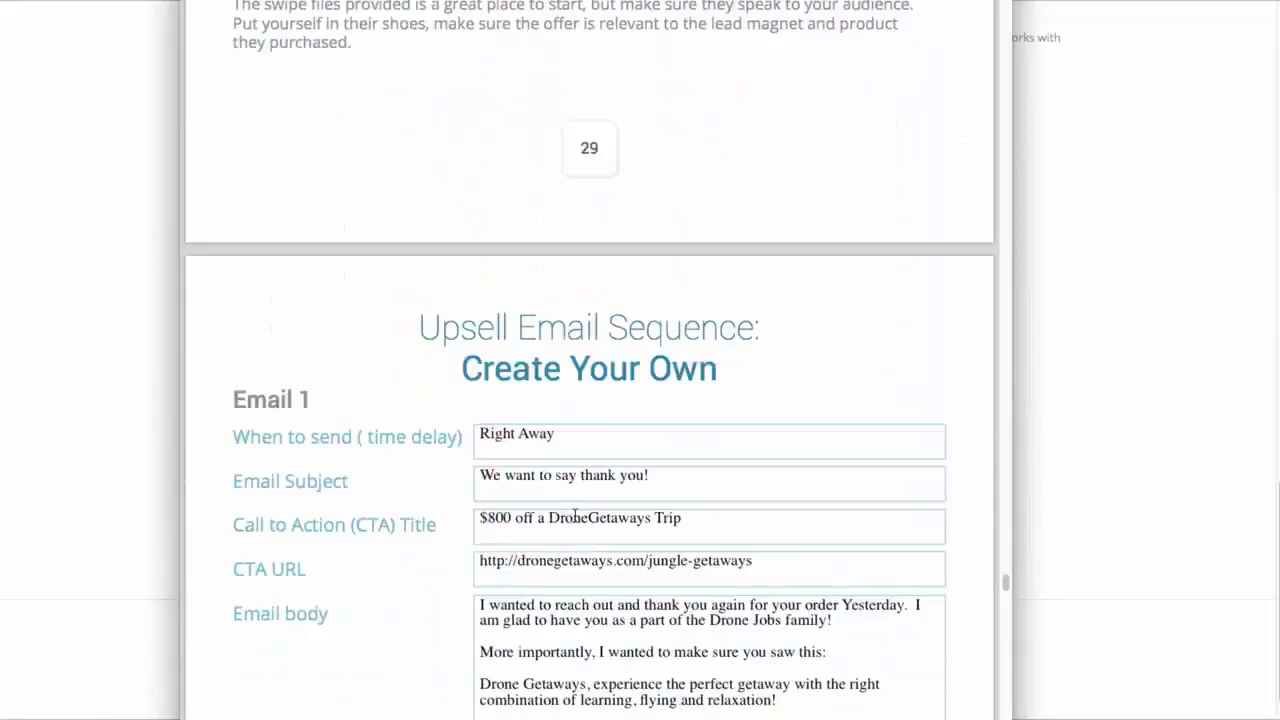
{"action": "scroll", "coordinate": [349, 437], "scroll_direction": "down", "scroll_amount": 4}
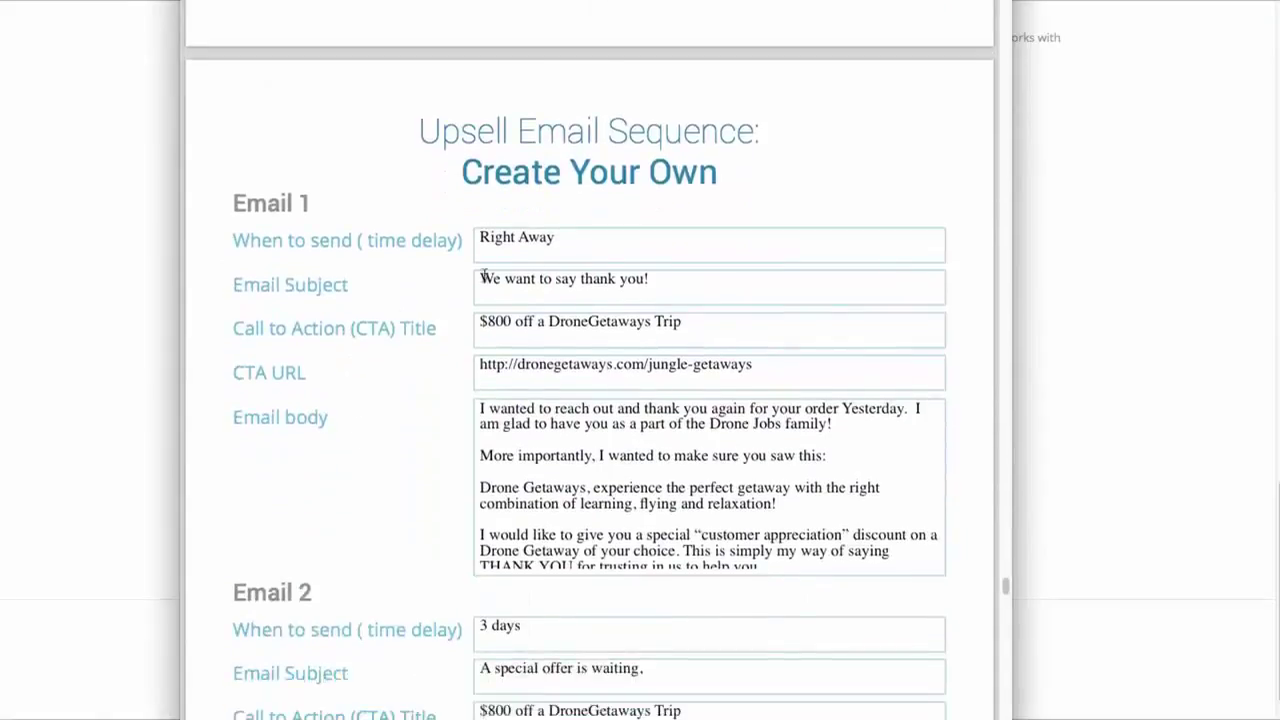
Highlight the upsell Email 1 CTA title "$800 off a DroneGetaways Trip" and clear the selection
{"action": "left_click", "coordinate": [688, 518]}
{"action": "left_click", "coordinate": [383, 452]}
{"action": "left_click", "coordinate": [618, 322]}
{"action": "scroll", "coordinate": [521, 316], "scroll_direction": "down", "scroll_amount": 1}
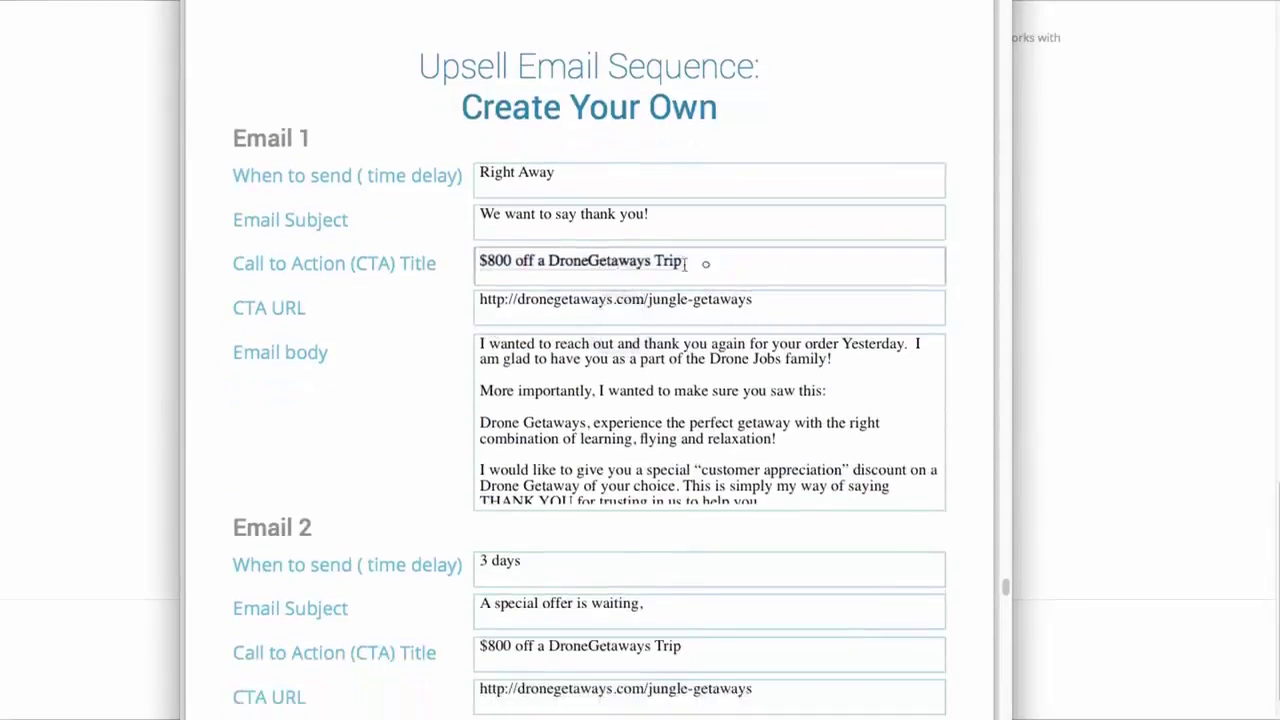
{"action": "left_click_drag", "start_coordinate": [706, 264], "coordinate": [516, 260]}
{"action": "left_click", "coordinate": [665, 262]}
{"action": "triple_click", "coordinate": [736, 261]}
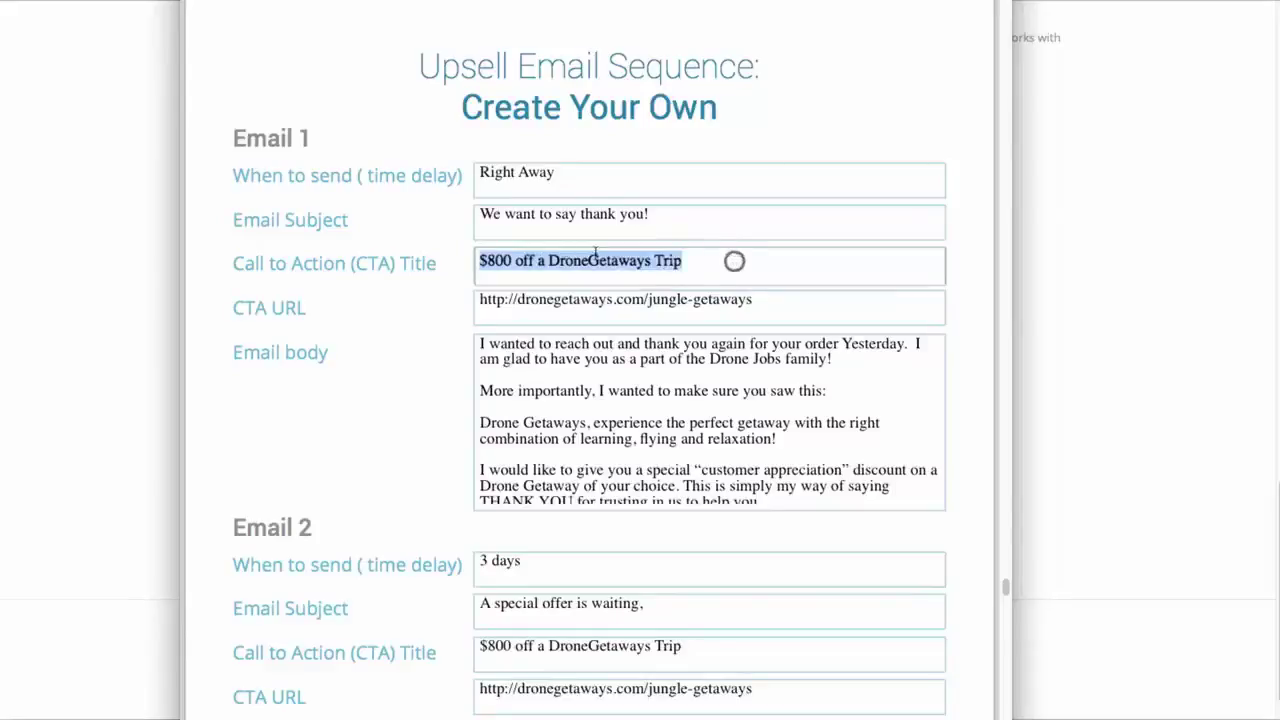
{"action": "left_click", "coordinate": [612, 259]}
Examine upsell Emails 2 and 3 and continue to the Referral Email Sequence swipe file diagram
{"action": "scroll", "coordinate": [401, 281], "scroll_direction": "down", "scroll_amount": 1}
{"action": "scroll", "coordinate": [401, 281], "scroll_direction": "down", "scroll_amount": 2}
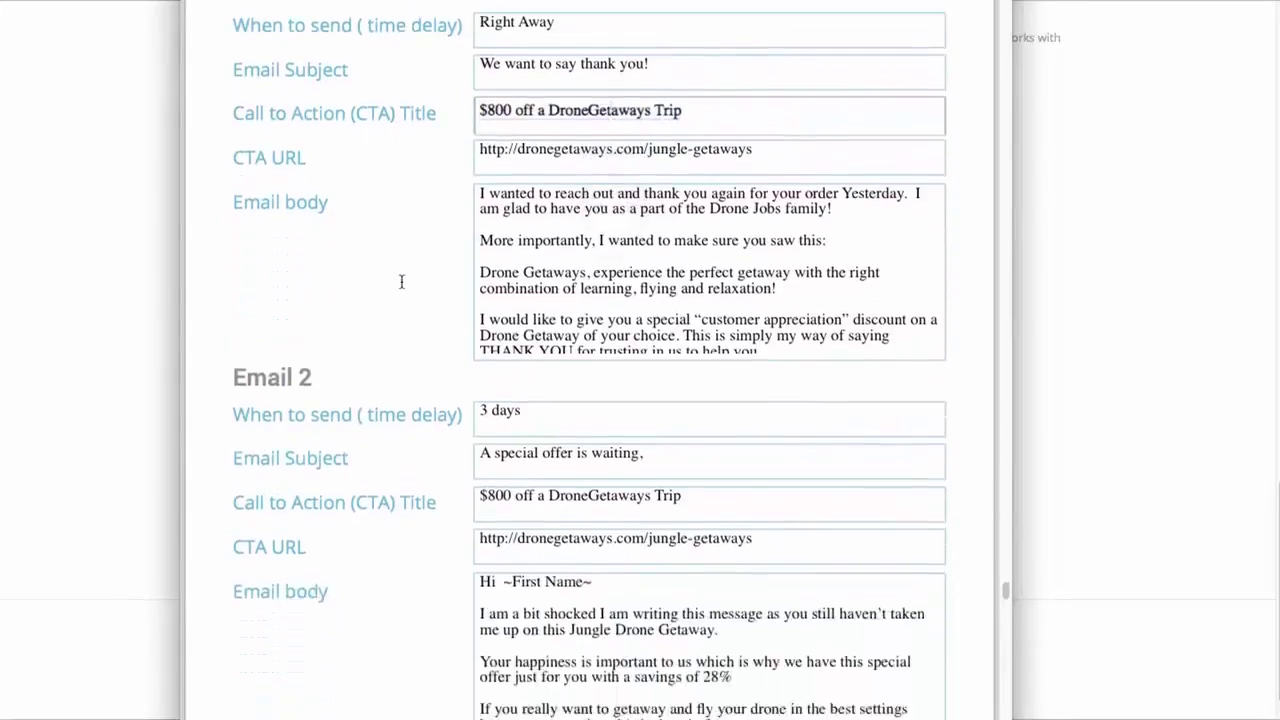
{"action": "scroll", "coordinate": [400, 285], "scroll_direction": "down", "scroll_amount": 2}
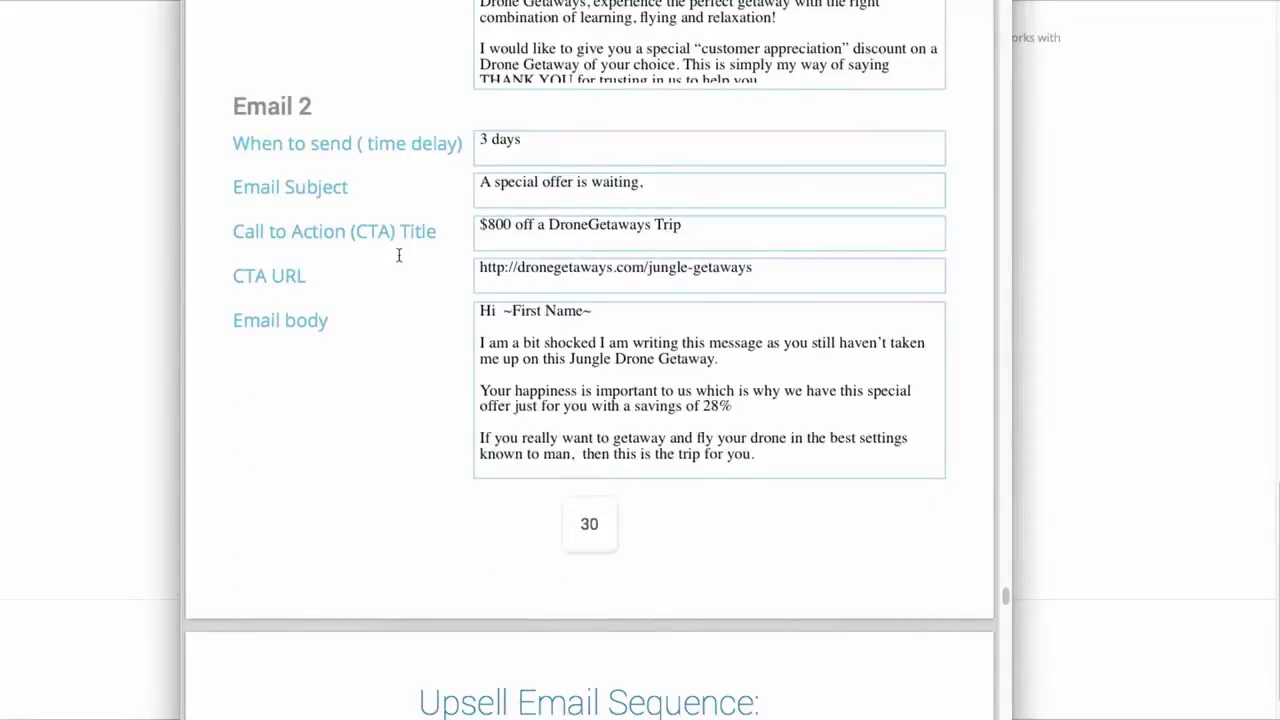
{"action": "scroll", "coordinate": [398, 255], "scroll_direction": "down", "scroll_amount": 6}
{"action": "scroll", "coordinate": [404, 259], "scroll_direction": "down", "scroll_amount": 20}
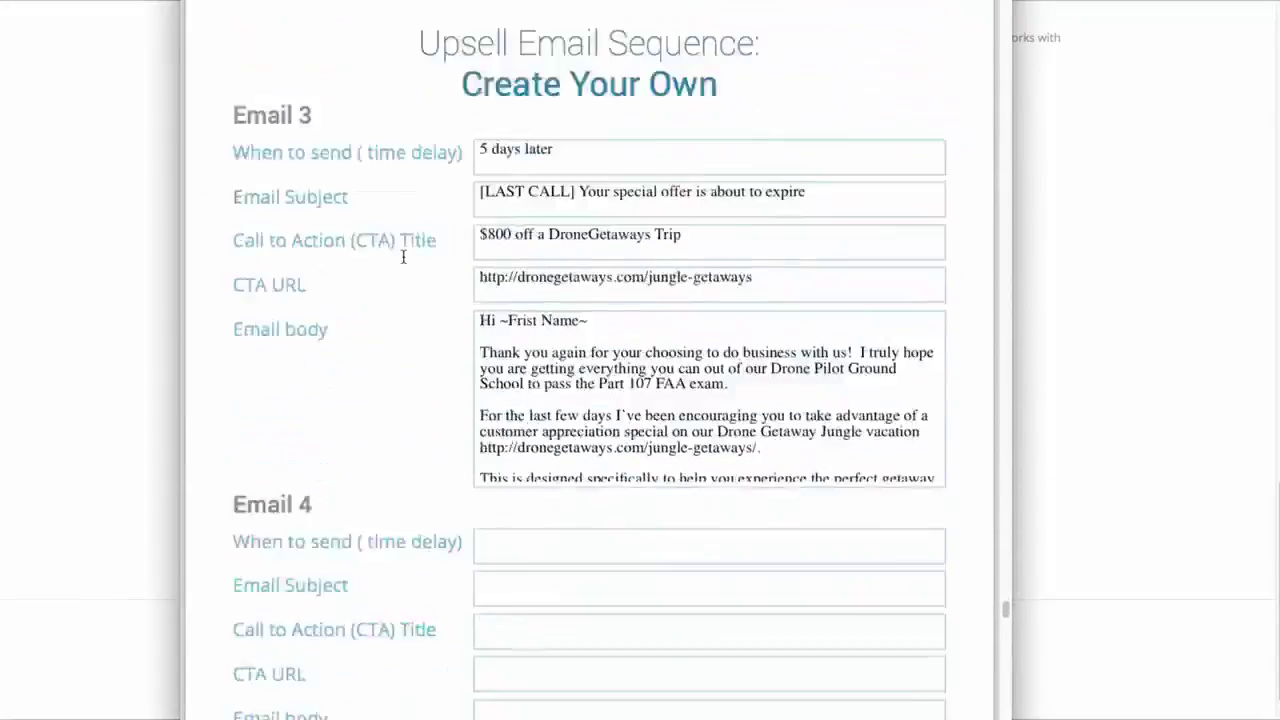
{"action": "scroll", "coordinate": [405, 261], "scroll_direction": "down", "scroll_amount": 2}
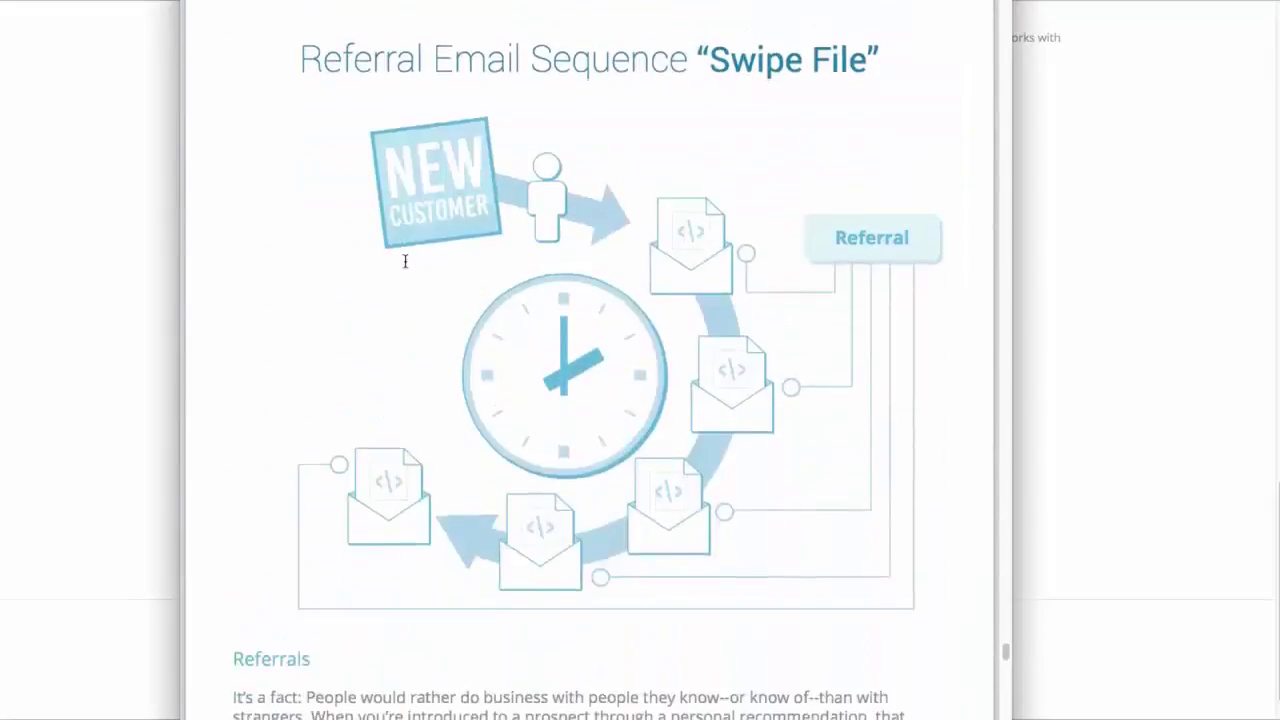
Read the Referrals explanation and compare the referral diagram with Email 1 of the Referral Email Sequence
{"action": "scroll", "coordinate": [591, 230], "scroll_direction": "down", "scroll_amount": 8}
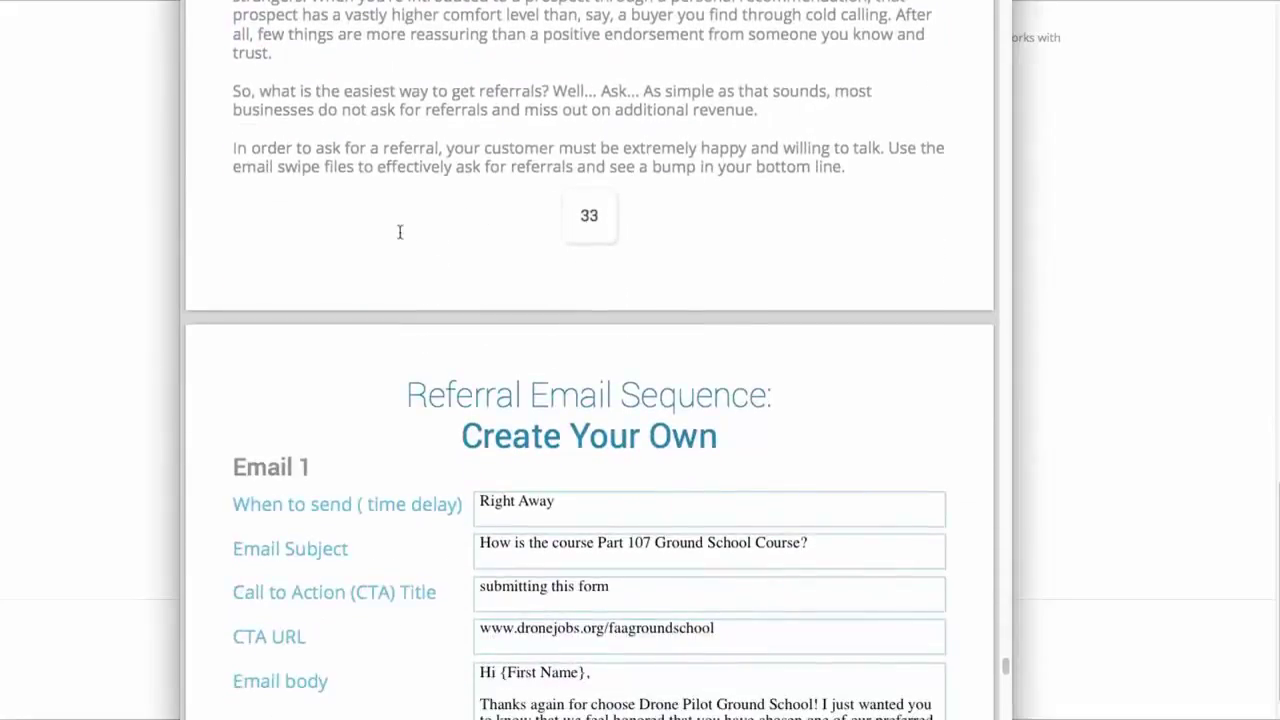
{"action": "scroll", "coordinate": [386, 246], "scroll_direction": "down", "scroll_amount": 2}
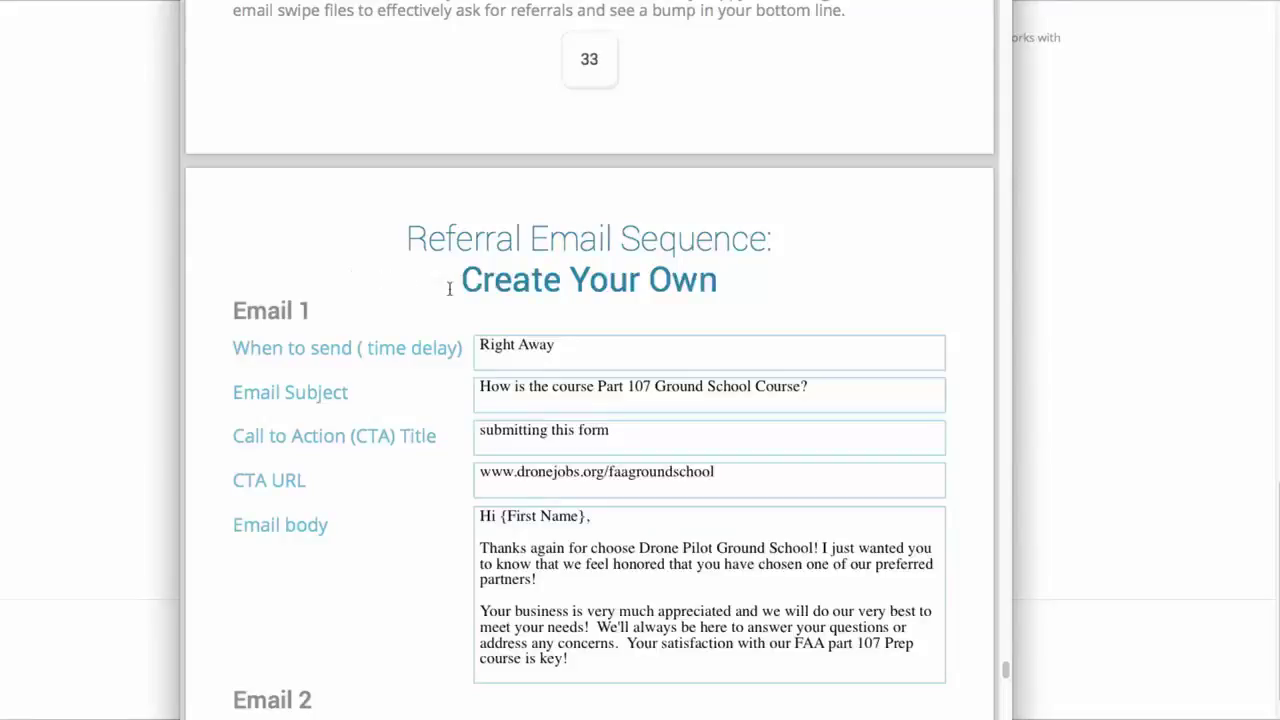
{"action": "scroll", "coordinate": [450, 283], "scroll_direction": "up", "scroll_amount": 5}
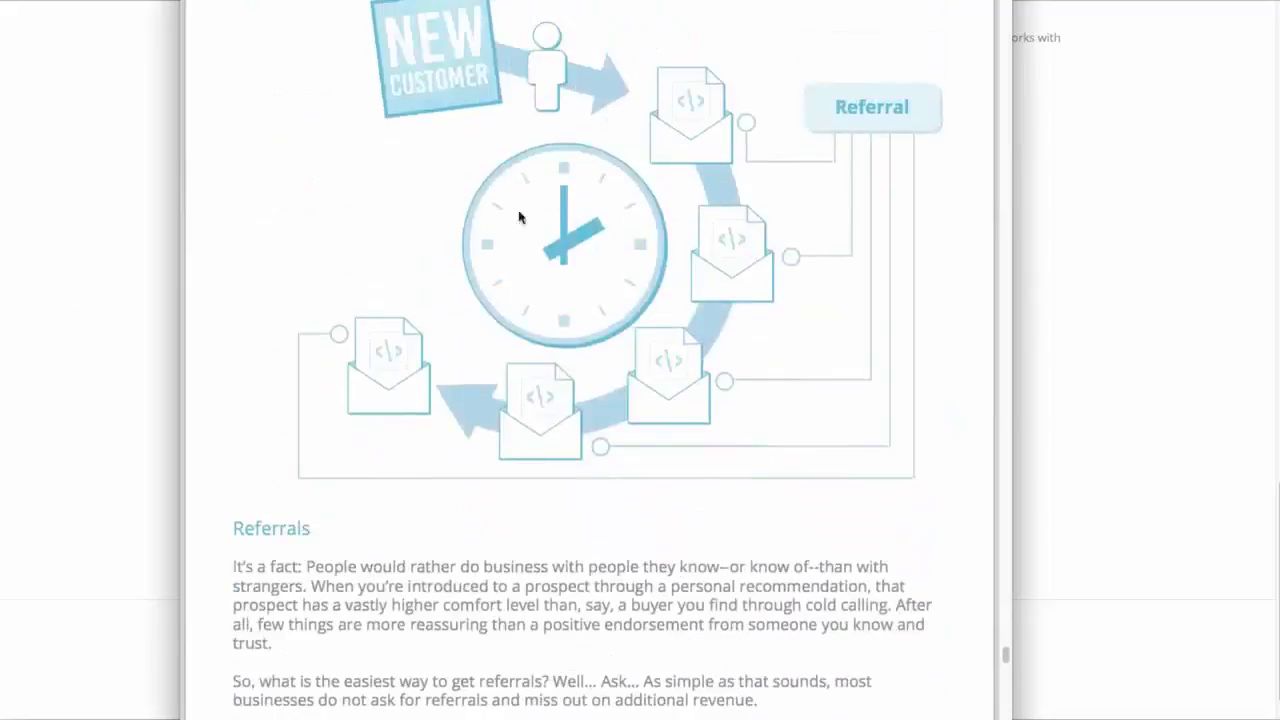
{"action": "scroll", "coordinate": [606, 371], "scroll_direction": "up", "scroll_amount": 4}
{"action": "scroll", "coordinate": [608, 374], "scroll_direction": "down", "scroll_amount": 10}
{"action": "scroll", "coordinate": [609, 374], "scroll_direction": "down", "scroll_amount": 3}
Highlight referral Email 1's "Right Away" time delay, check it against the new customer diagram, and clear the selection
{"action": "left_click_drag", "start_coordinate": [583, 326], "coordinate": [465, 328]}
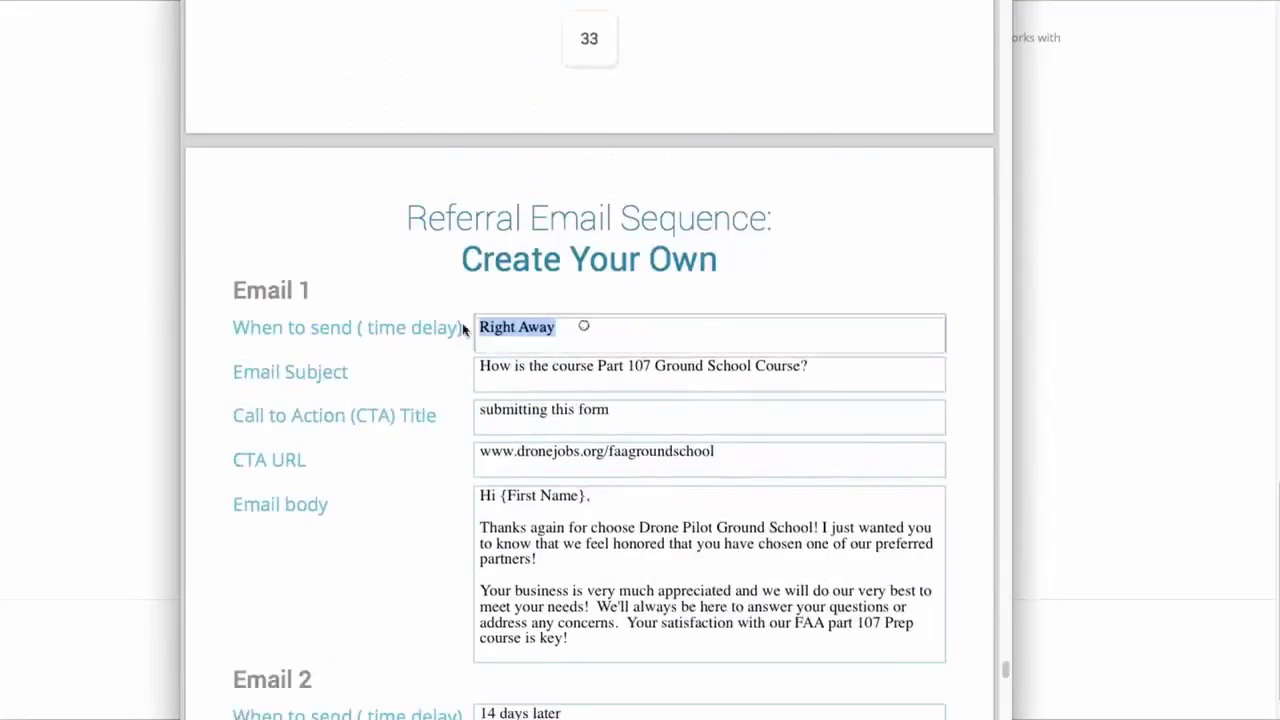
{"action": "double_click", "coordinate": [571, 326]}
{"action": "scroll", "coordinate": [570, 326], "scroll_direction": "up", "scroll_amount": 4}
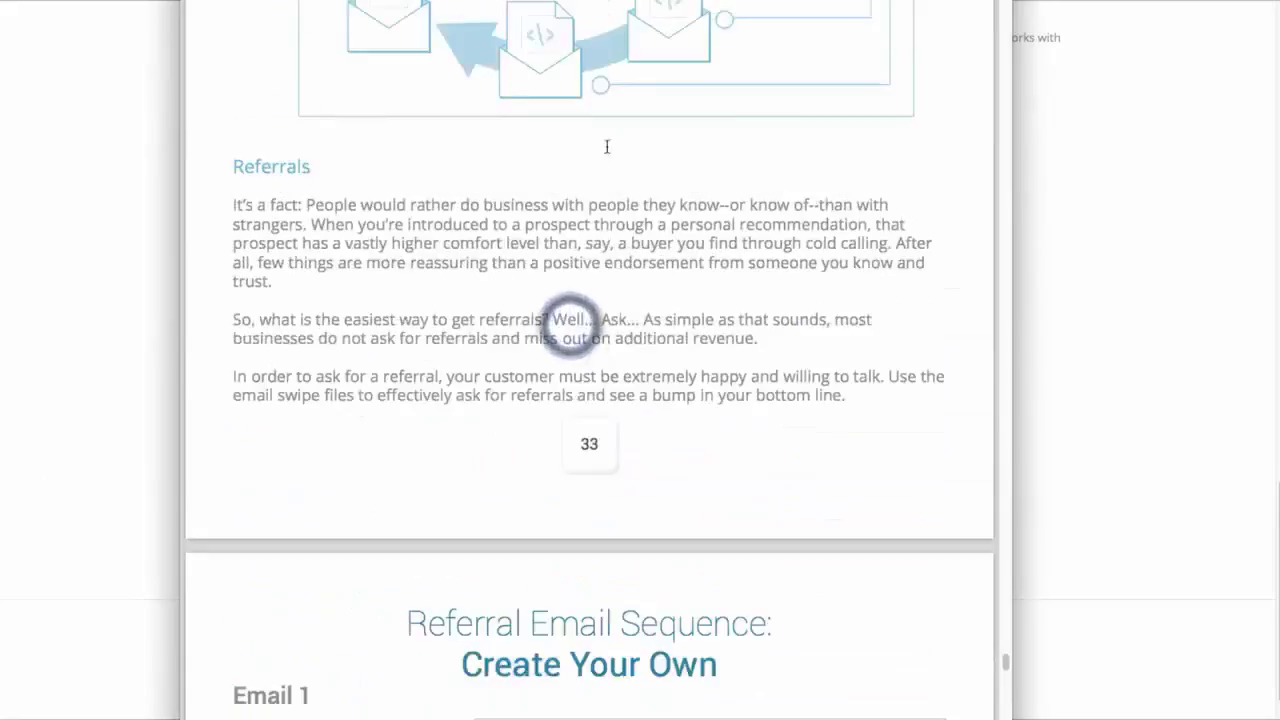
{"action": "scroll", "coordinate": [612, 228], "scroll_direction": "up", "scroll_amount": 4}
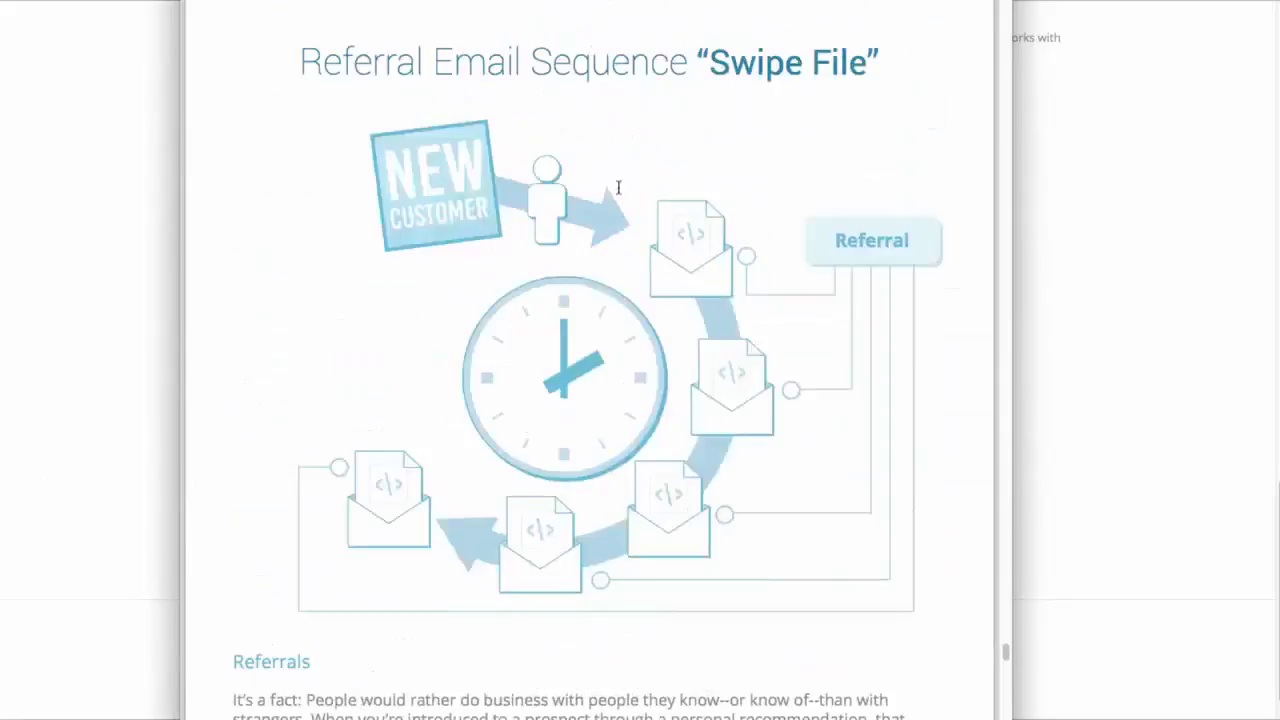
{"action": "scroll", "coordinate": [600, 230], "scroll_direction": "down", "scroll_amount": 4}
{"action": "scroll", "coordinate": [579, 293], "scroll_direction": "down", "scroll_amount": 4}
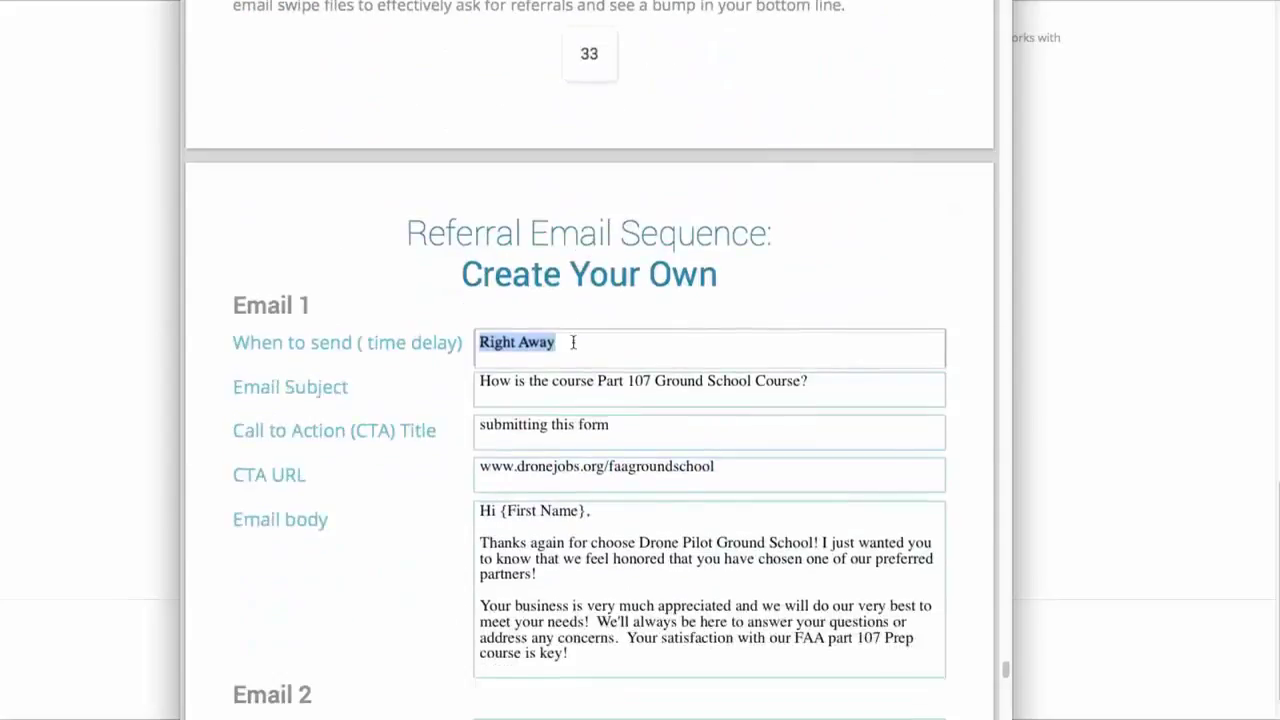
{"action": "double_click", "coordinate": [573, 342]}
{"action": "left_click", "coordinate": [575, 343]}
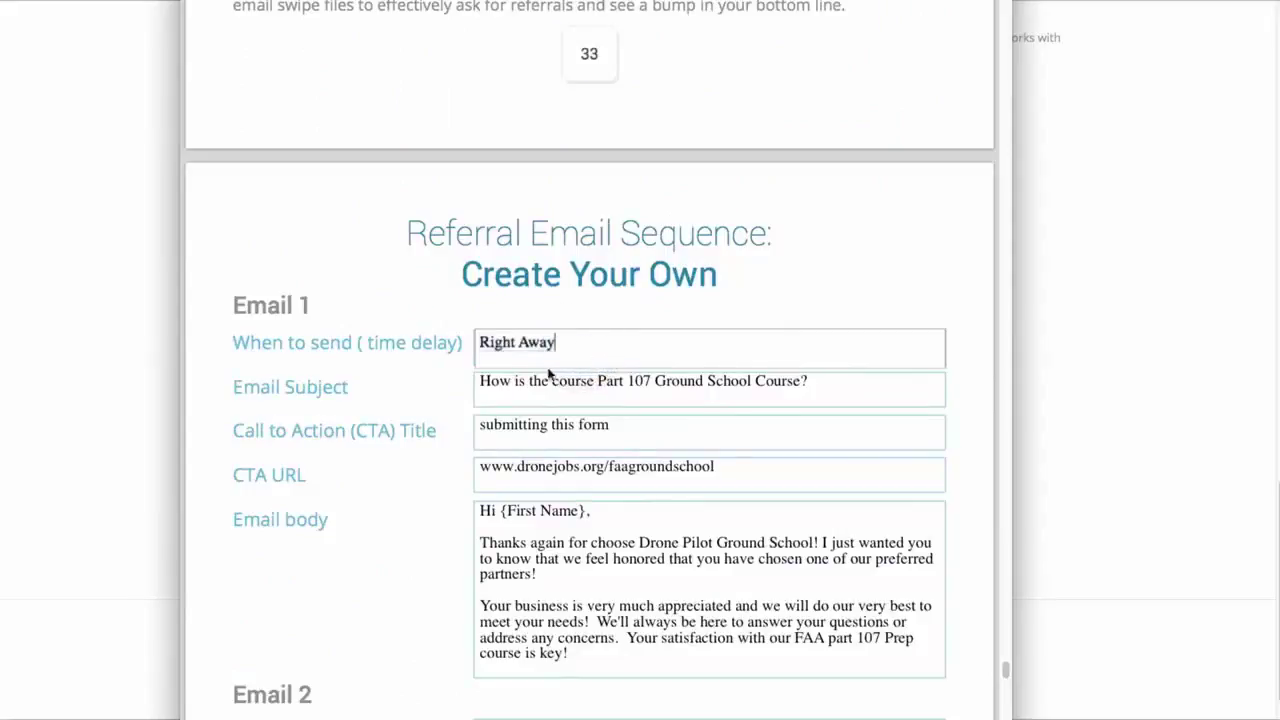
Point out referral Email 1's heading and time delay label, and examine the entries for Emails 1 and 2
{"action": "left_click", "coordinate": [266, 306]}
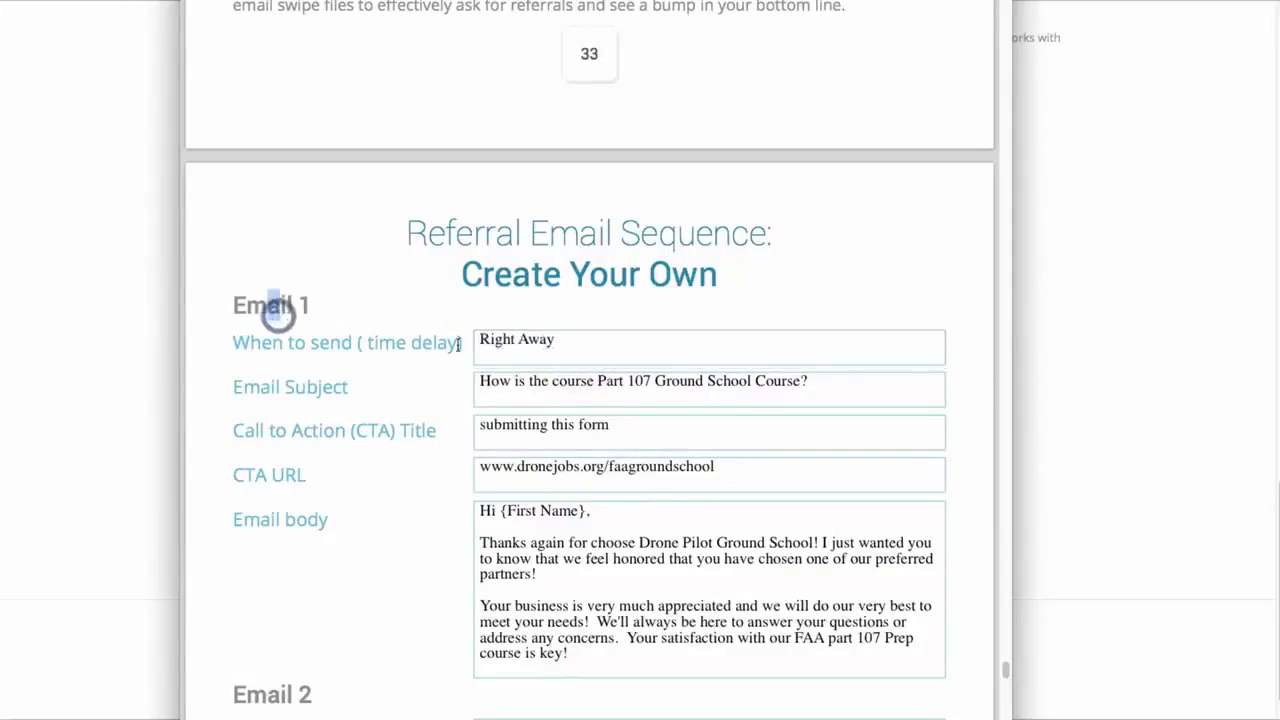
{"action": "left_click", "coordinate": [362, 342]}
{"action": "scroll", "coordinate": [375, 324], "scroll_direction": "down", "scroll_amount": 3}
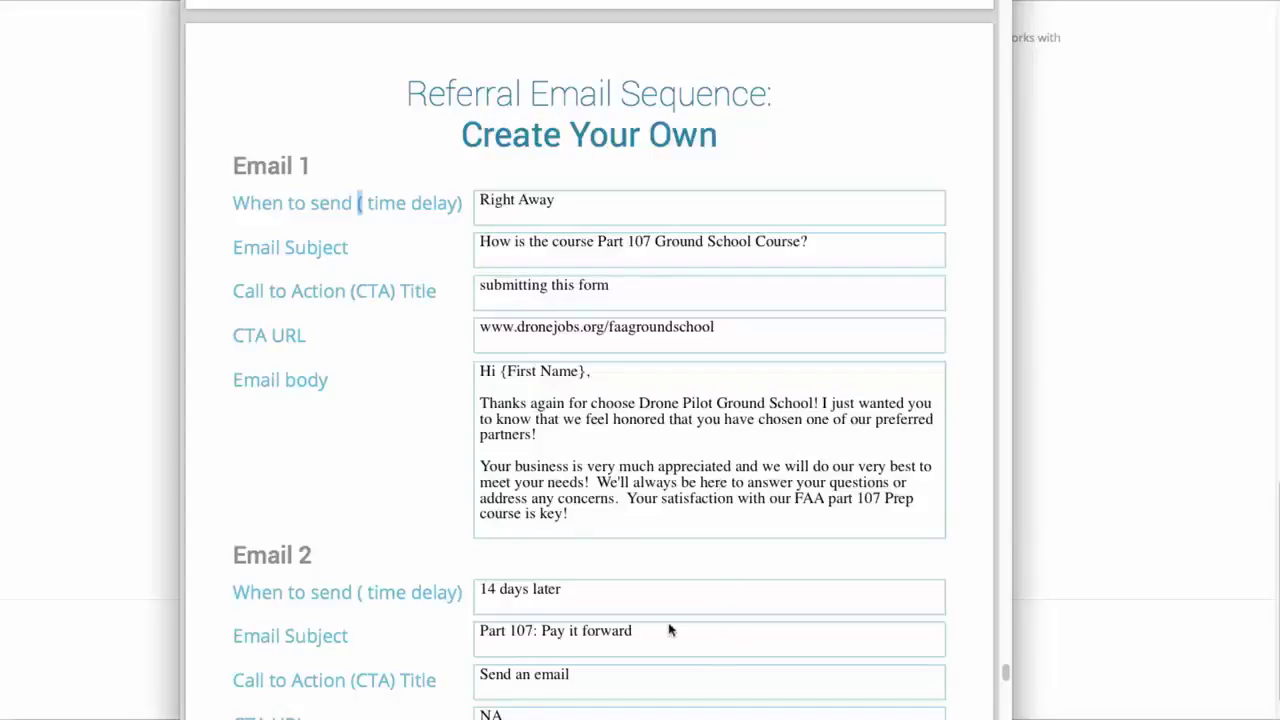
{"action": "scroll", "coordinate": [401, 597], "scroll_direction": "down", "scroll_amount": 3}
{"action": "scroll", "coordinate": [401, 597], "scroll_direction": "down", "scroll_amount": 1}
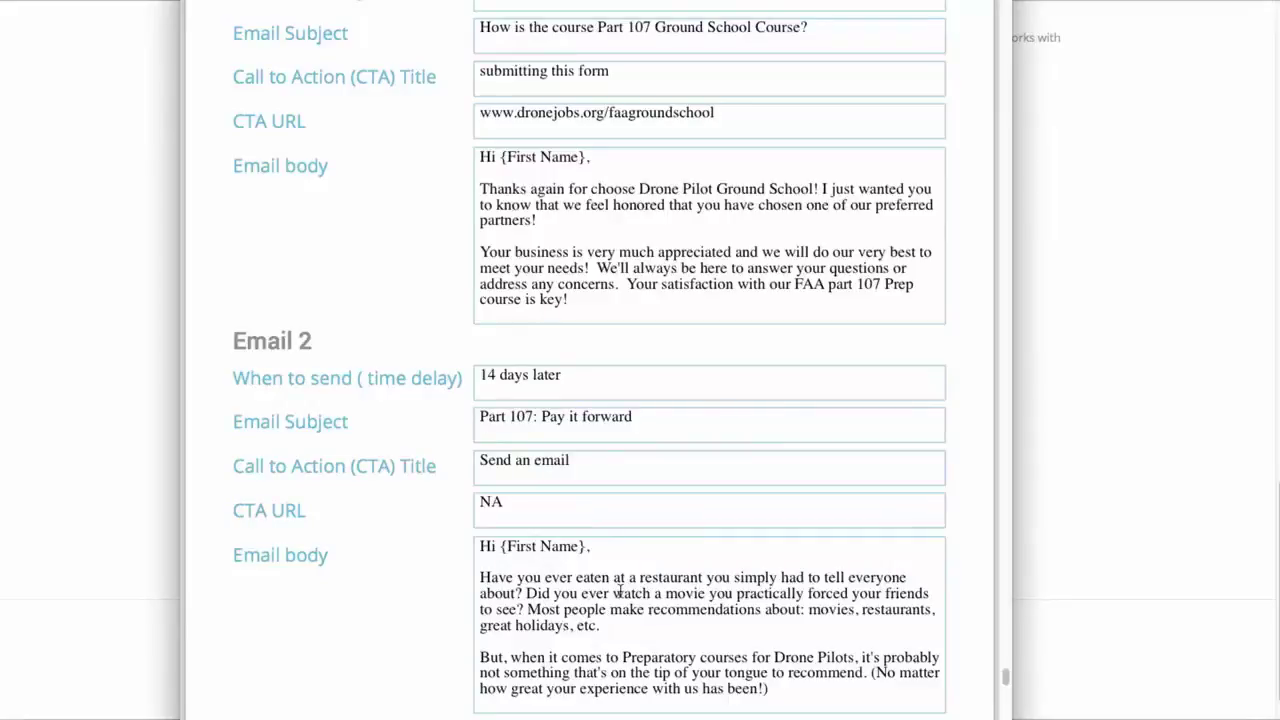
{"action": "scroll", "coordinate": [619, 588], "scroll_direction": "down", "scroll_amount": 4}
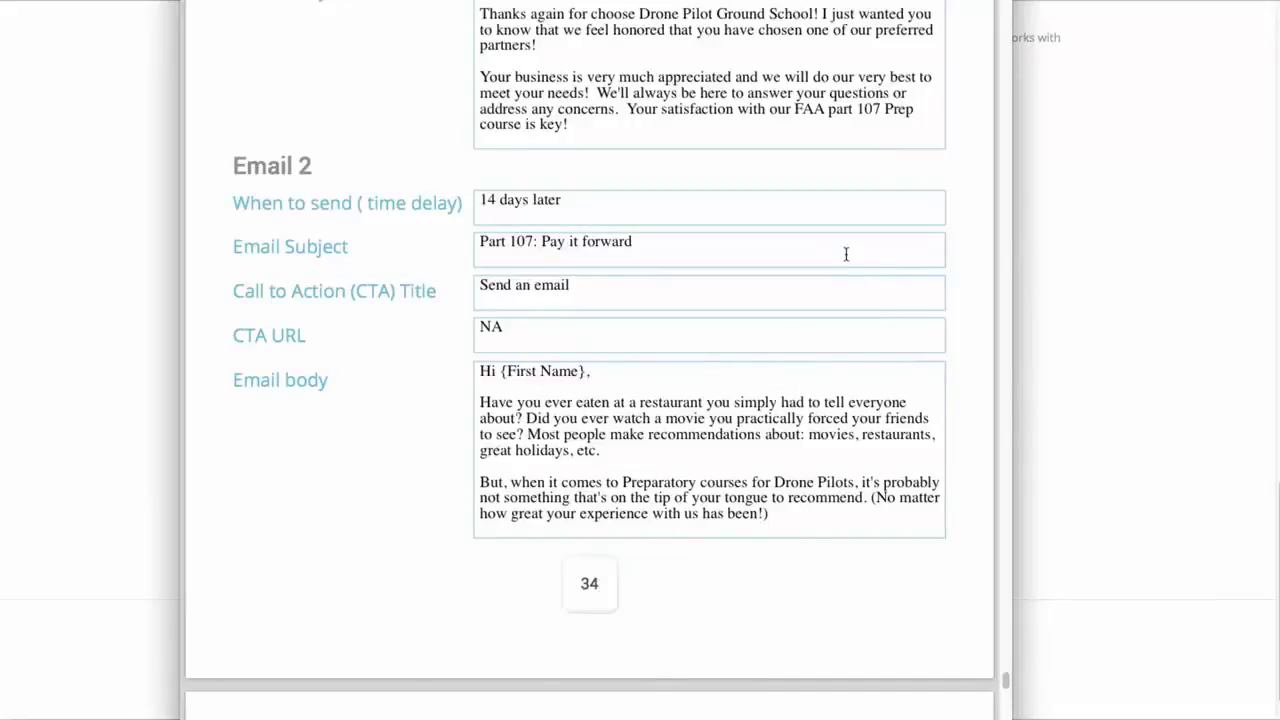
Skim the rest of the referral sequence and continue to the "8 Examples of Good Facebook Advertising" page
{"action": "scroll", "coordinate": [770, 406], "scroll_direction": "down", "scroll_amount": 15}
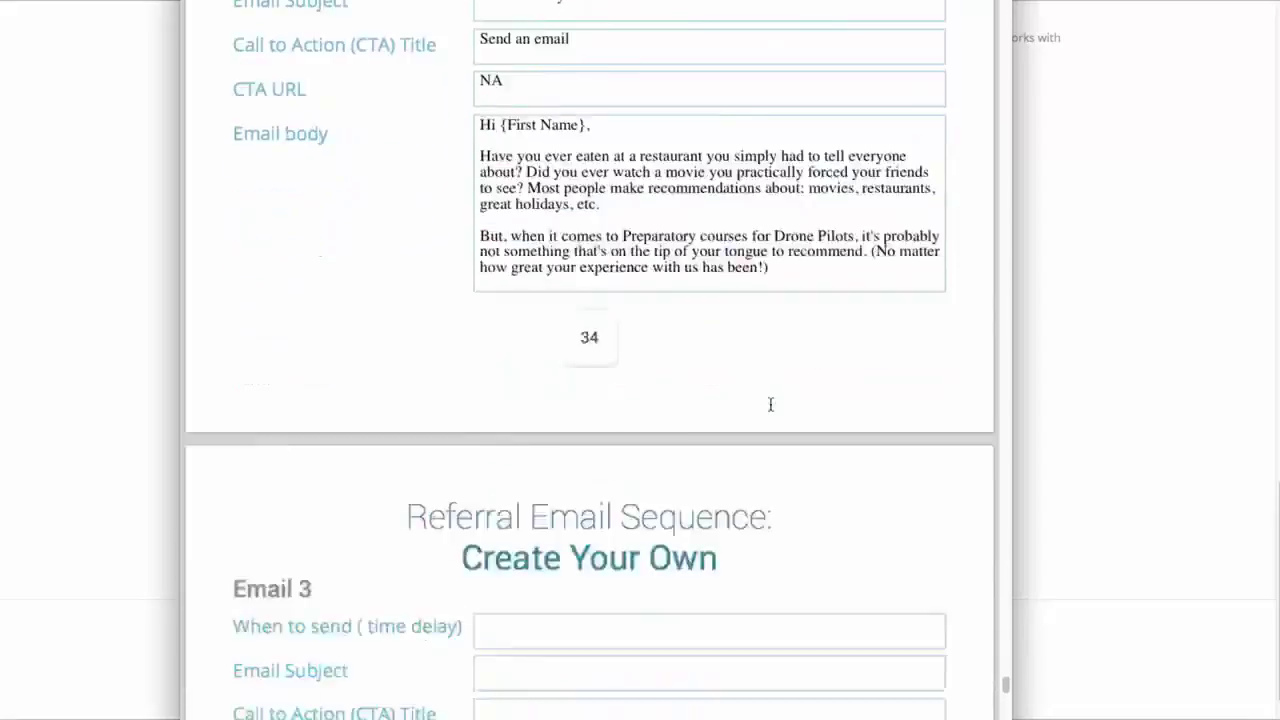
{"action": "scroll", "coordinate": [765, 405], "scroll_direction": "down", "scroll_amount": 12}
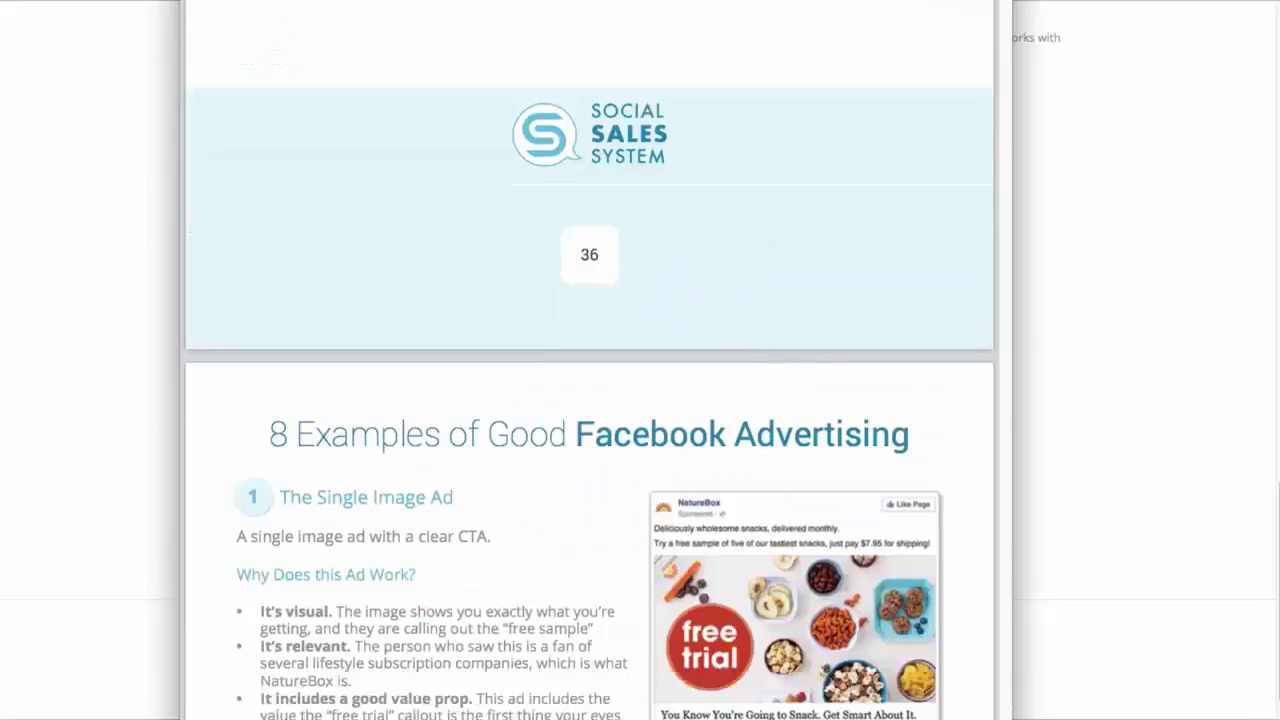
{"action": "scroll", "coordinate": [605, 280], "scroll_direction": "down", "scroll_amount": 3}
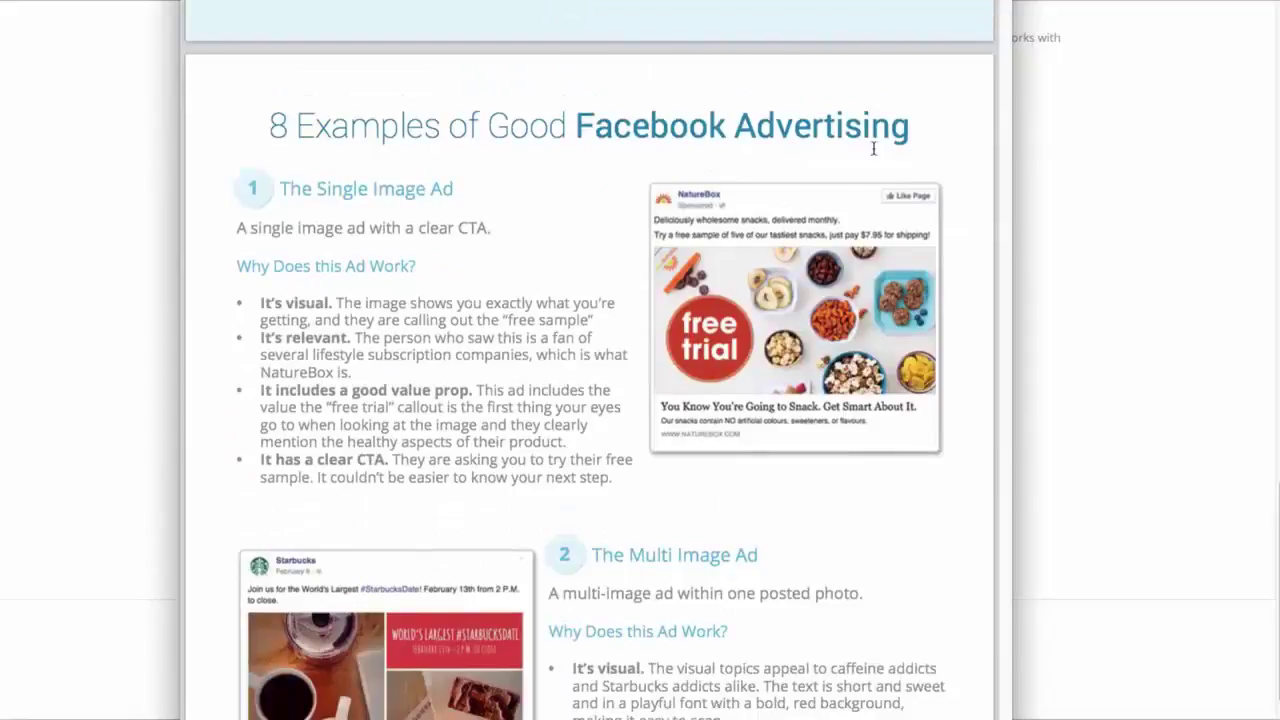
Skim the Single Image, Multi Image, Multi-Product and Local ad examples in the workbook's Facebook advertising section
{"action": "scroll", "coordinate": [308, 242], "scroll_direction": "down", "scroll_amount": 2}
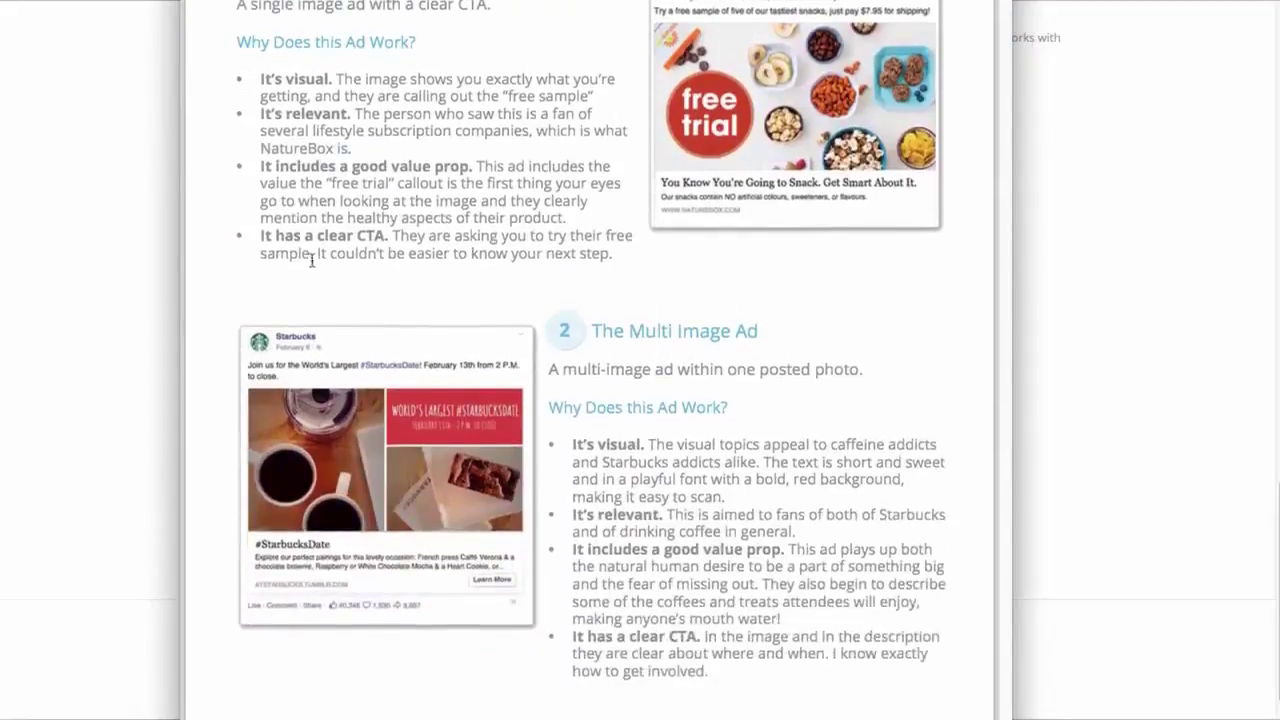
{"action": "scroll", "coordinate": [774, 326], "scroll_direction": "down", "scroll_amount": 4}
{"action": "scroll", "coordinate": [770, 345], "scroll_direction": "down", "scroll_amount": 3}
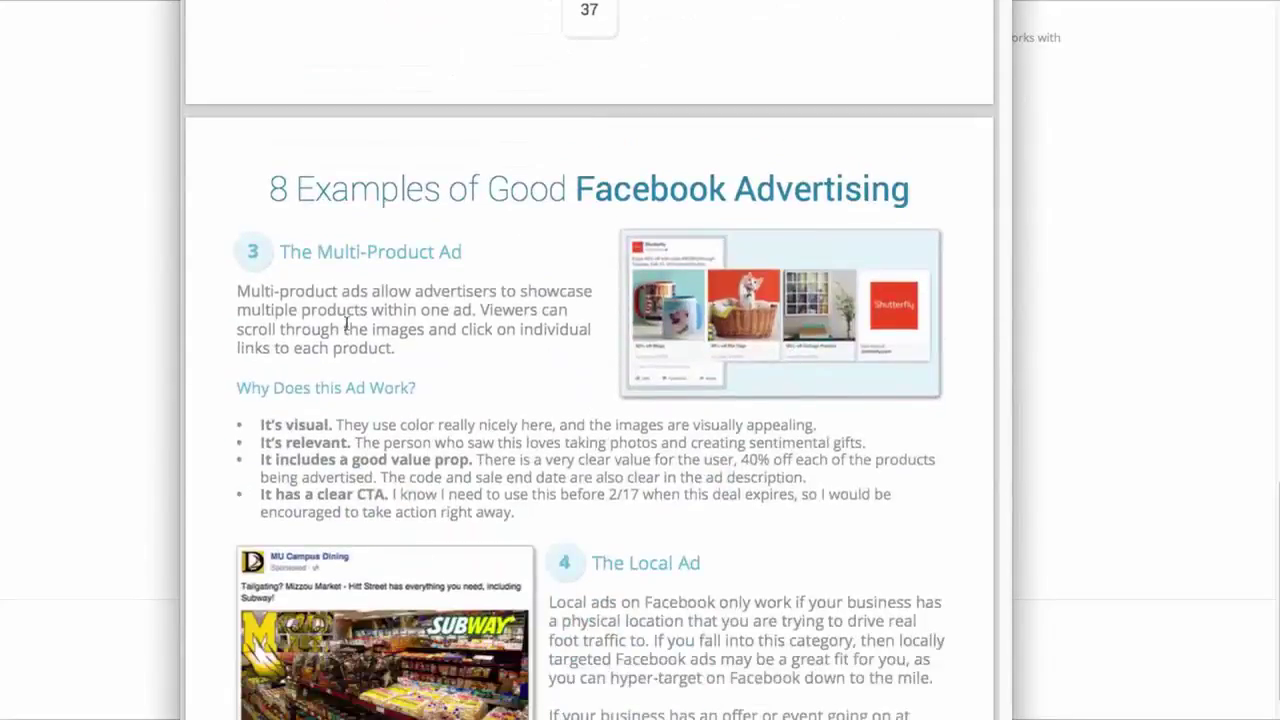
{"action": "scroll", "coordinate": [689, 692], "scroll_direction": "down", "scroll_amount": 2}
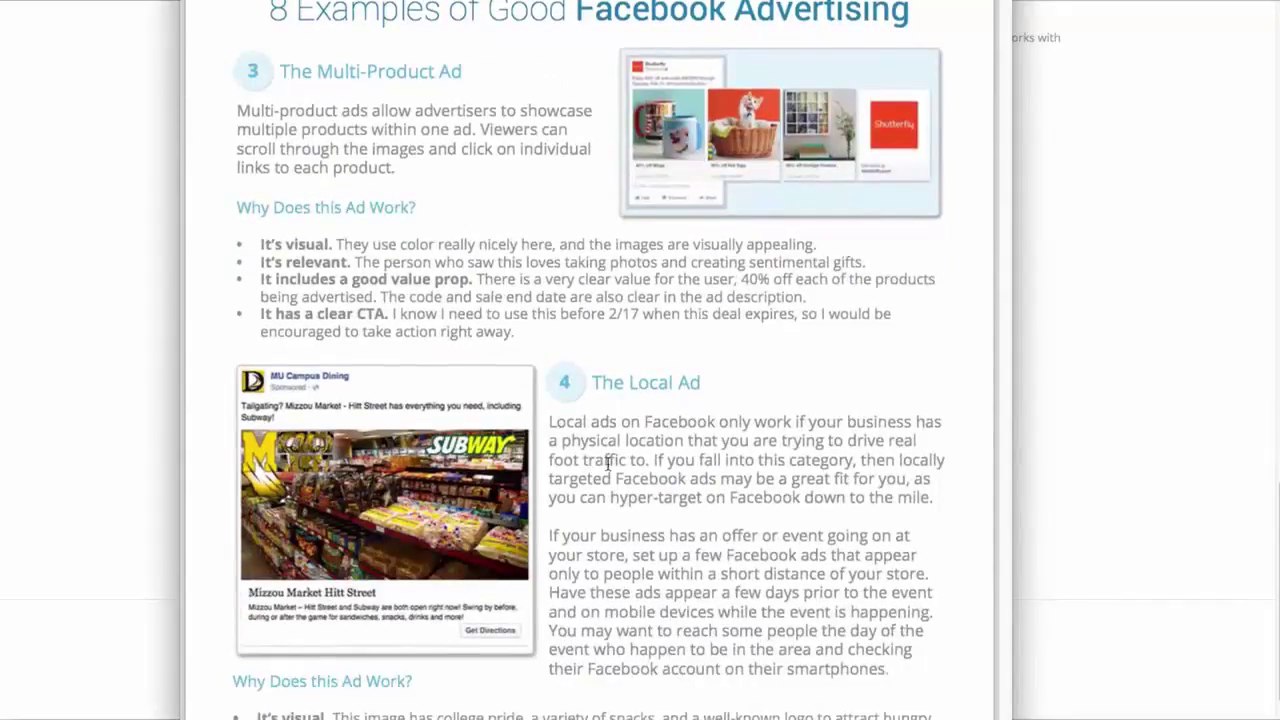
{"action": "scroll", "coordinate": [628, 588], "scroll_direction": "down", "scroll_amount": 3}
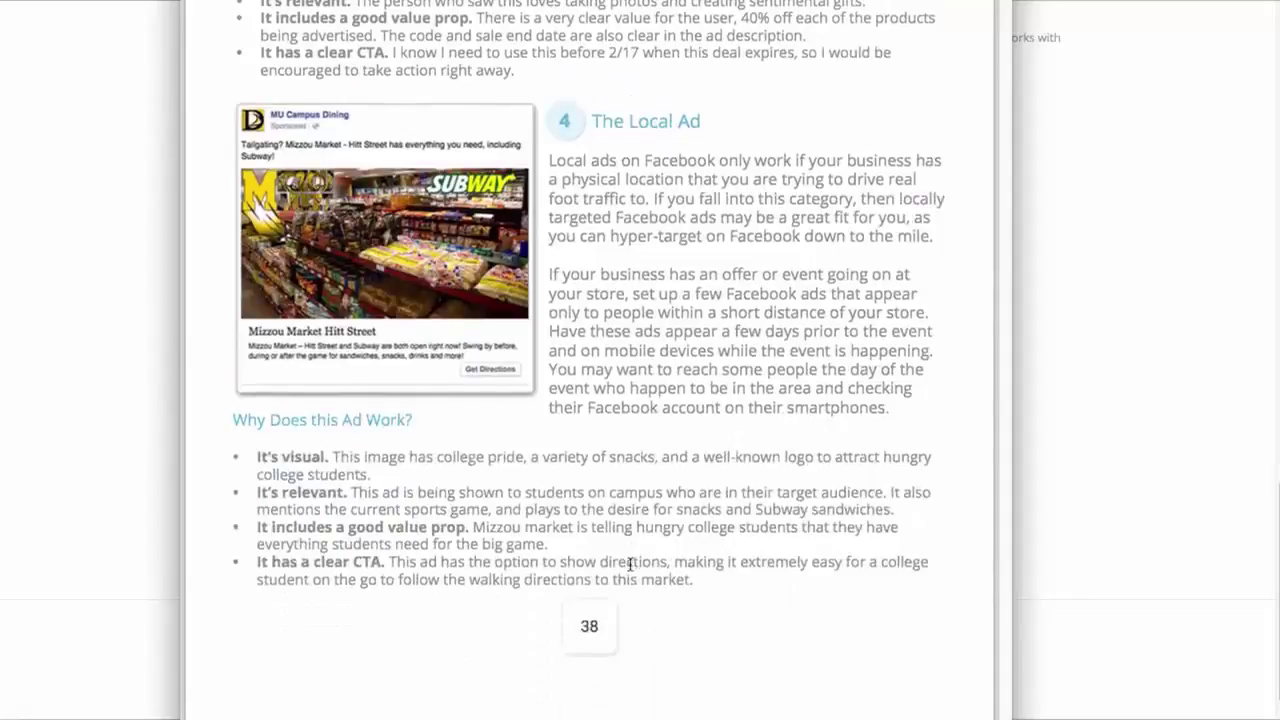
{"action": "scroll", "coordinate": [632, 575], "scroll_direction": "down", "scroll_amount": 3}
{"action": "scroll", "coordinate": [640, 590], "scroll_direction": "up", "scroll_amount": 9}
Switch to the Social Sales System training page in the browser and look over its downloads and lessons
{"action": "left_click", "coordinate": [1080, 345]}
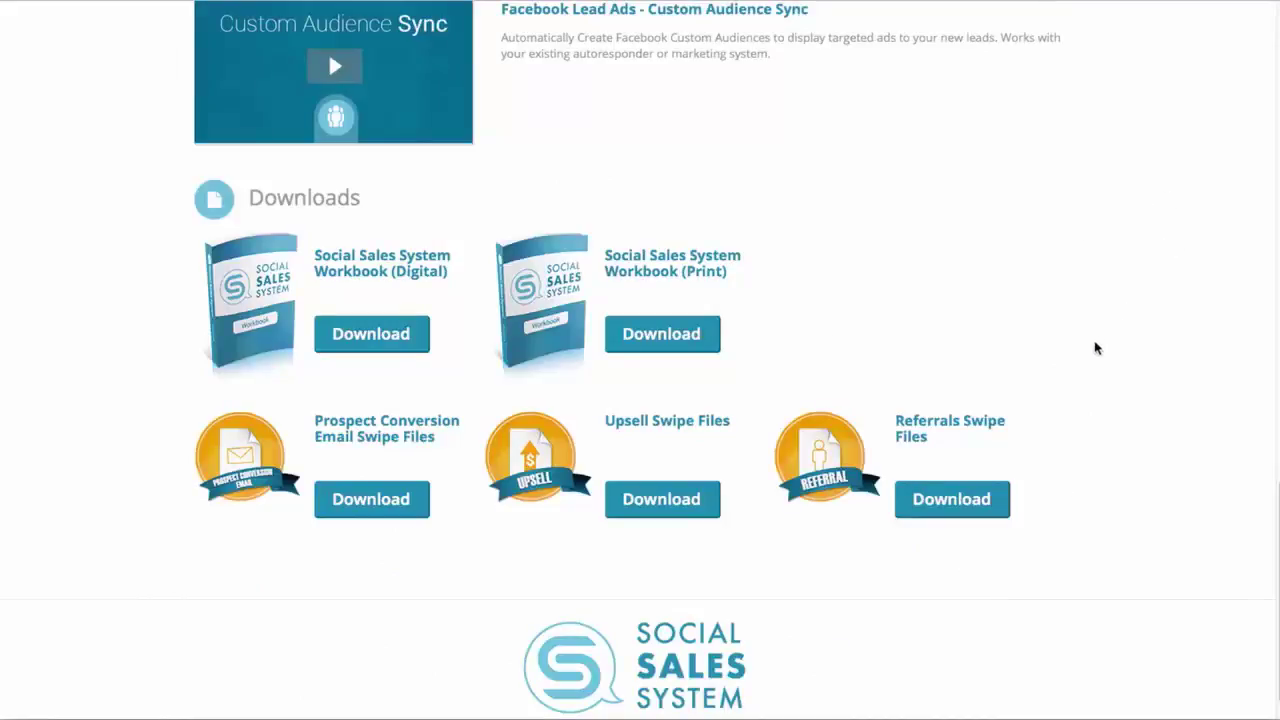
{"action": "scroll", "coordinate": [757, 418], "scroll_direction": "up", "scroll_amount": 6}
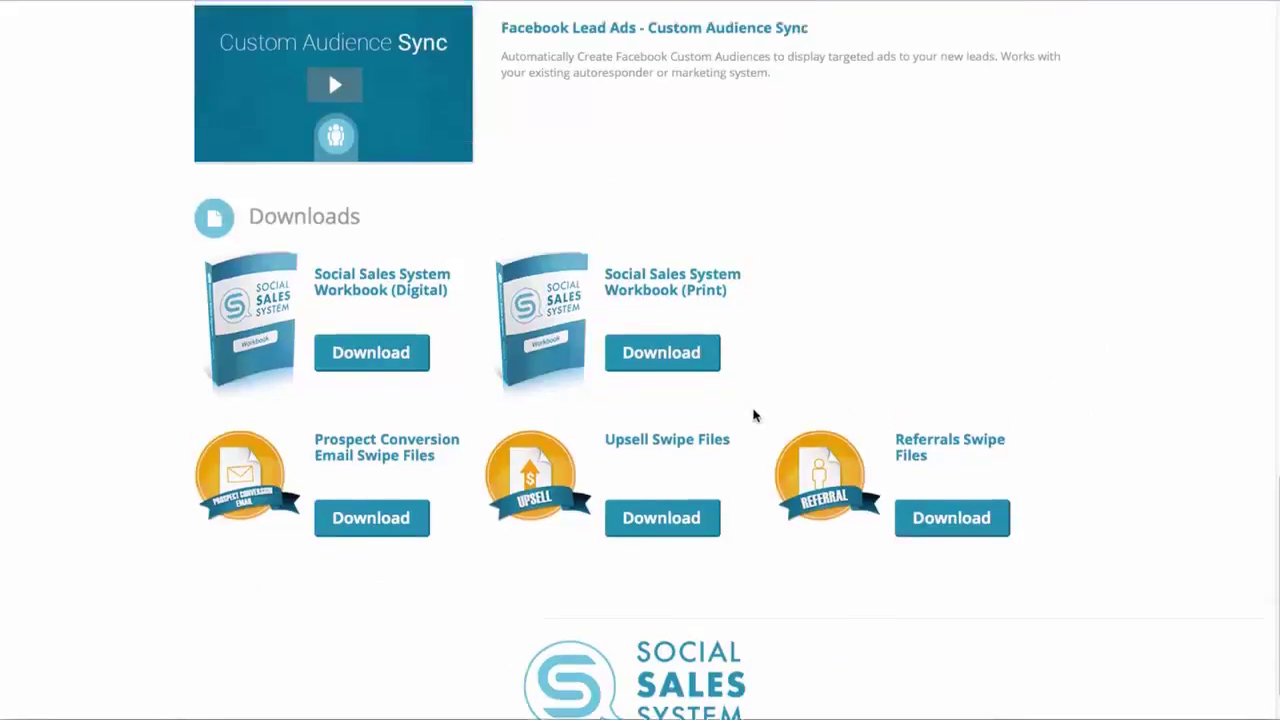
{"action": "scroll", "coordinate": [755, 416], "scroll_direction": "up", "scroll_amount": 7}
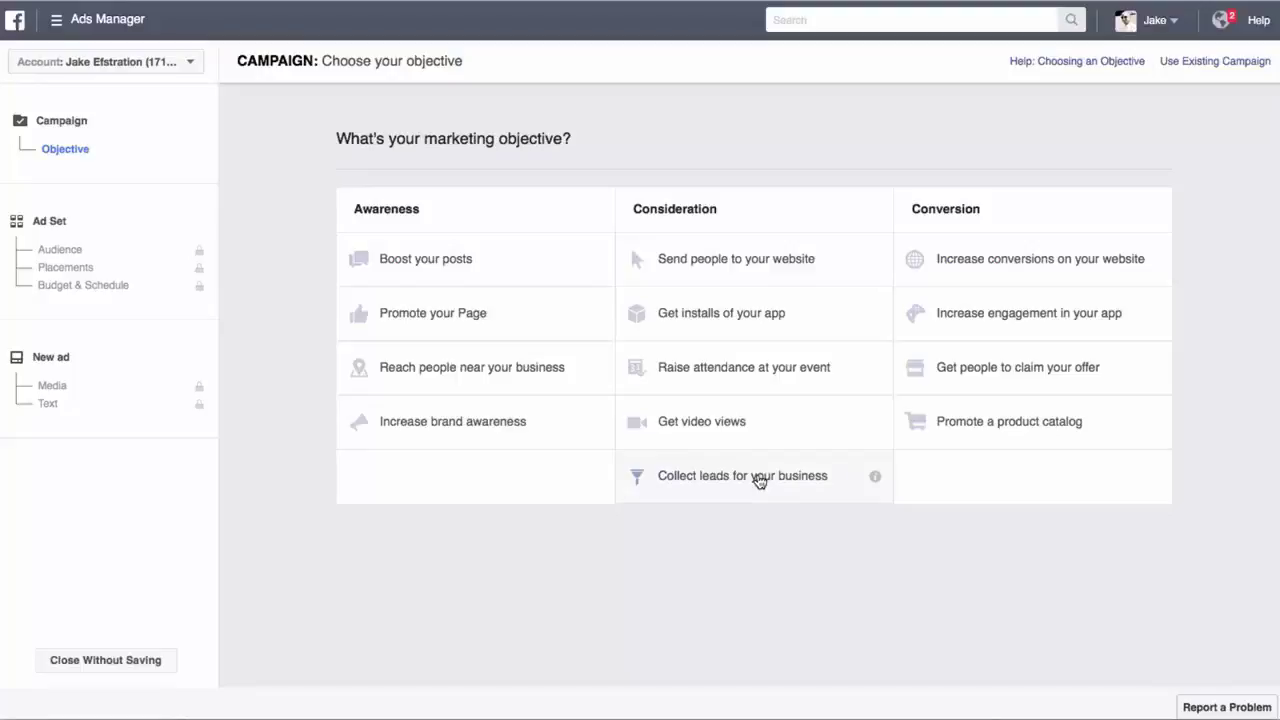
Choose the "Collect leads for your business" objective, name the campaign "FREE Study Guide for DPGS", and continue to the ad set
{"action": "left_click", "coordinate": [760, 481]}
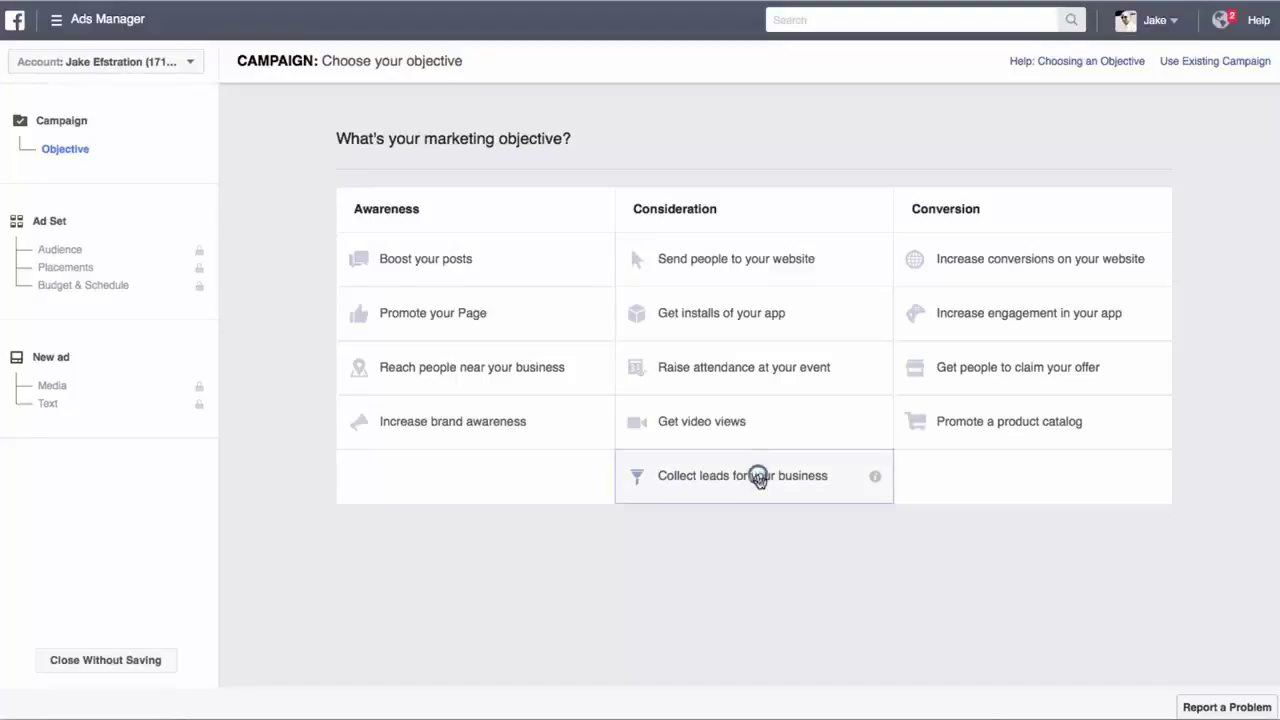
{"action": "left_click", "coordinate": [848, 479]}
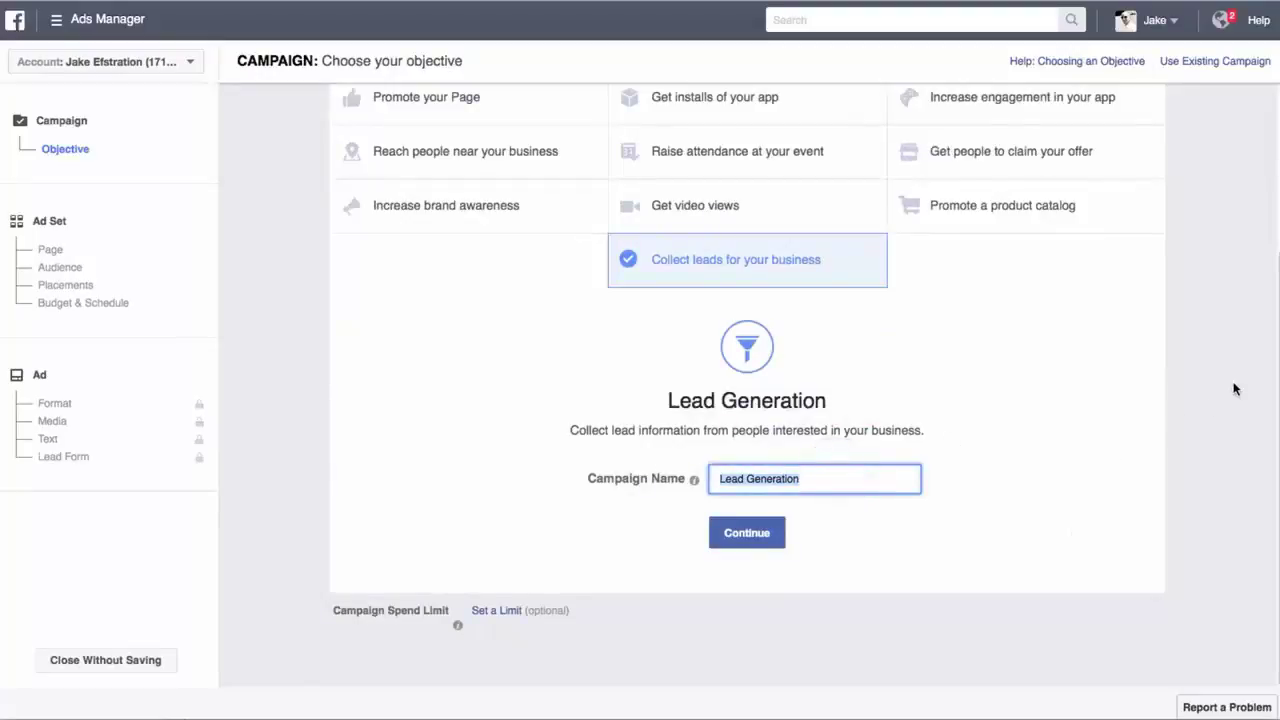
{"action": "type", "text": "FREE Study Guide for DPG"}
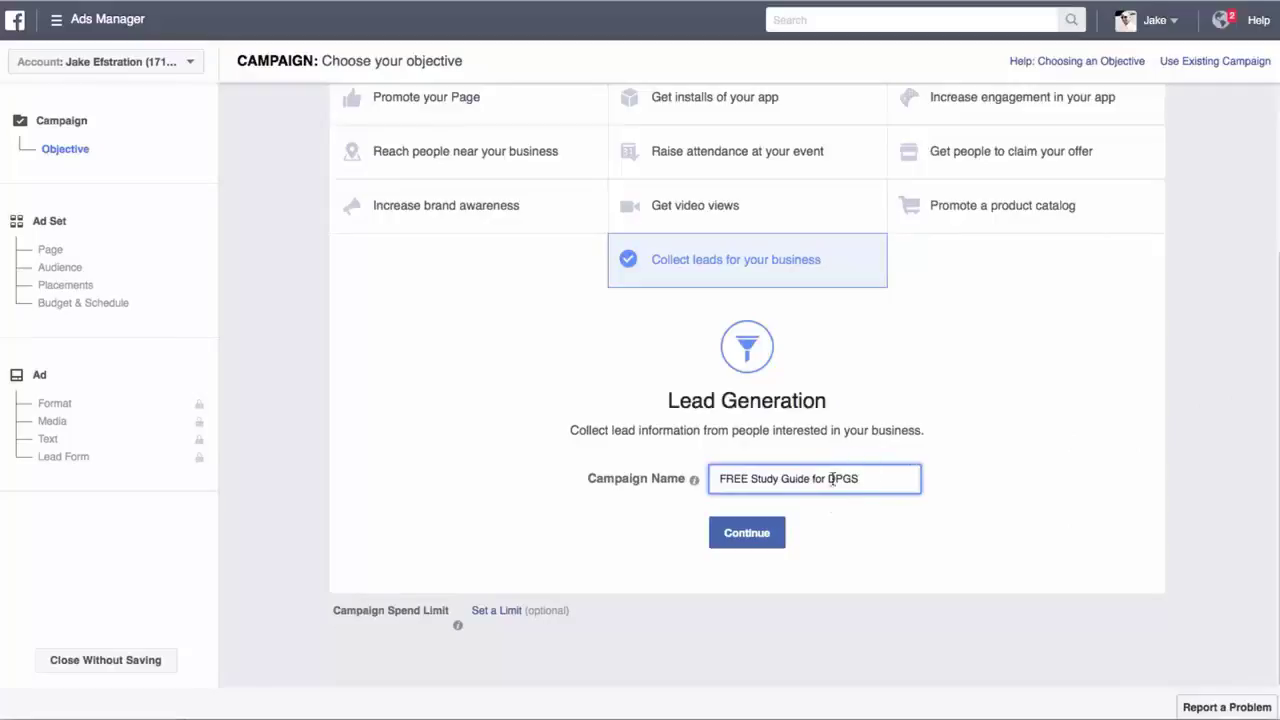
{"action": "left_click", "coordinate": [747, 533]}
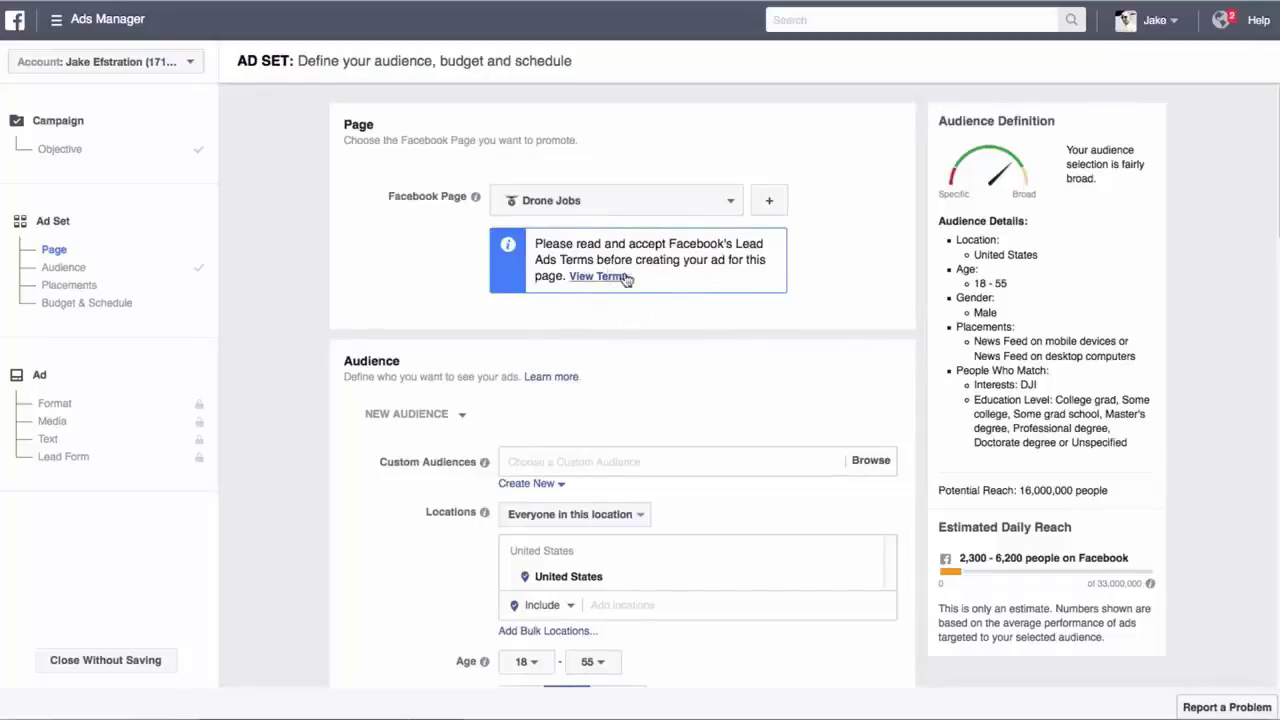
Open Facebook's Lead Ad Terms for the Drone Jobs page and agree to them
{"action": "left_click", "coordinate": [590, 277]}
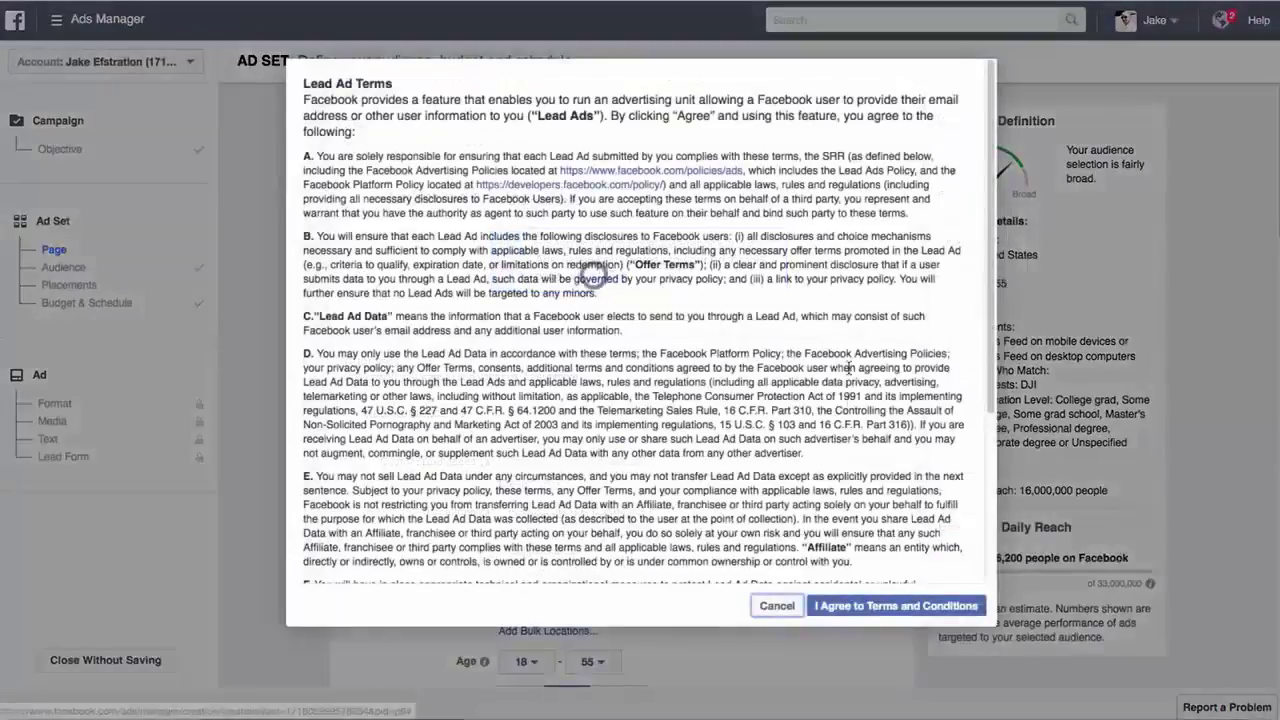
{"action": "left_click", "coordinate": [888, 606]}
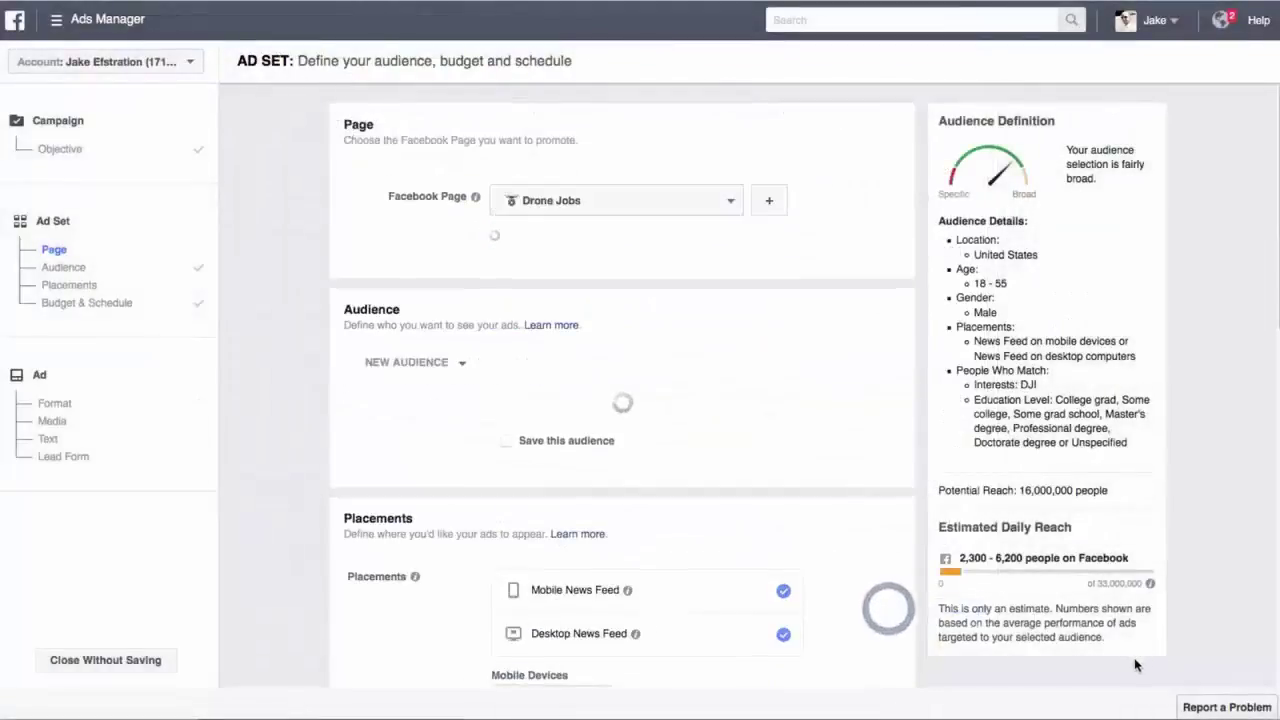
{"action": "scroll", "coordinate": [852, 243], "scroll_direction": "down", "scroll_amount": 1}
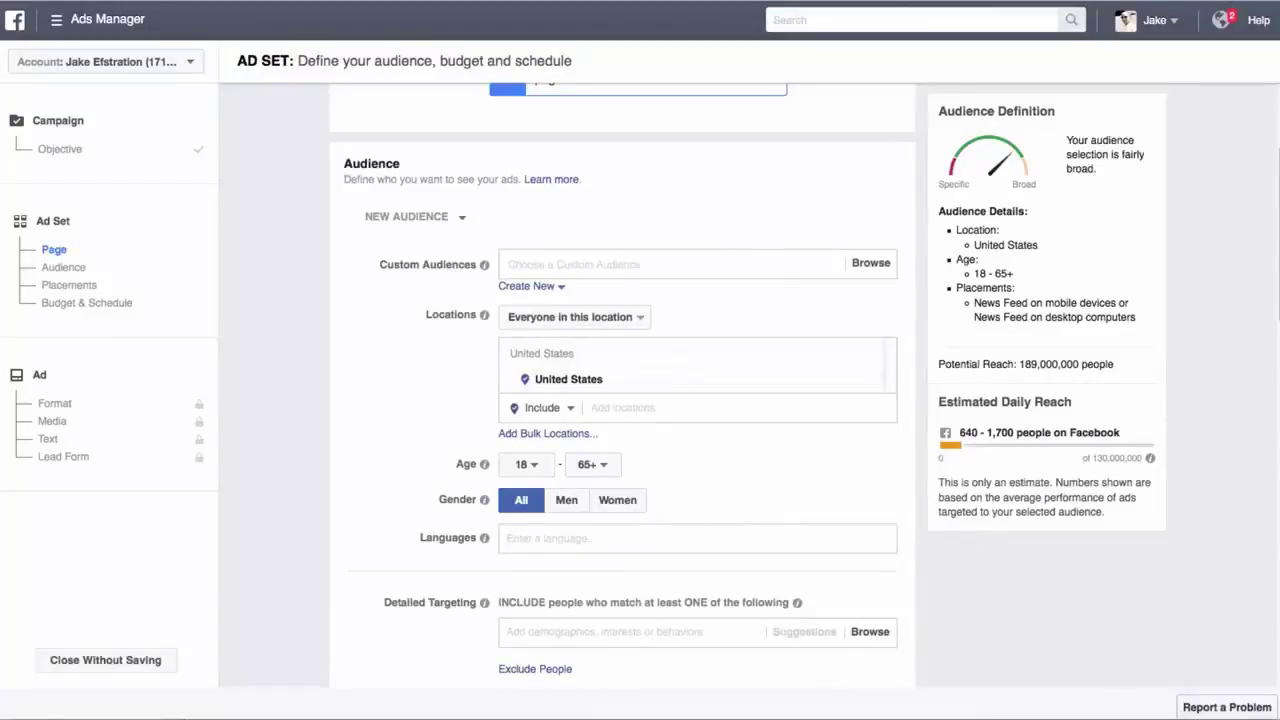
Switch to the workbook and go back from the ad examples past the referral sequence to its earlier pages
{"action": "key", "text": "super+Tab"}
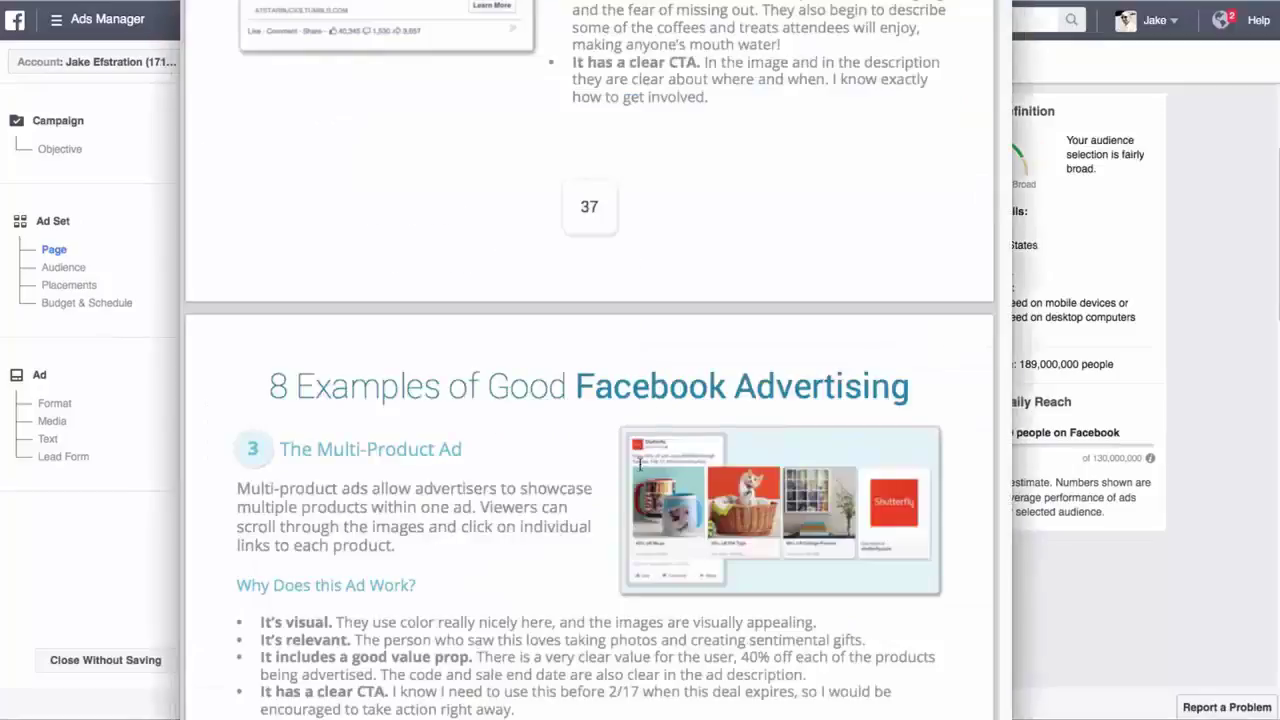
{"action": "scroll", "coordinate": [638, 463], "scroll_direction": "down", "scroll_amount": 20}
{"action": "scroll", "coordinate": [638, 465], "scroll_direction": "up", "scroll_amount": 10}
{"action": "scroll", "coordinate": [636, 468], "scroll_direction": "up", "scroll_amount": 15}
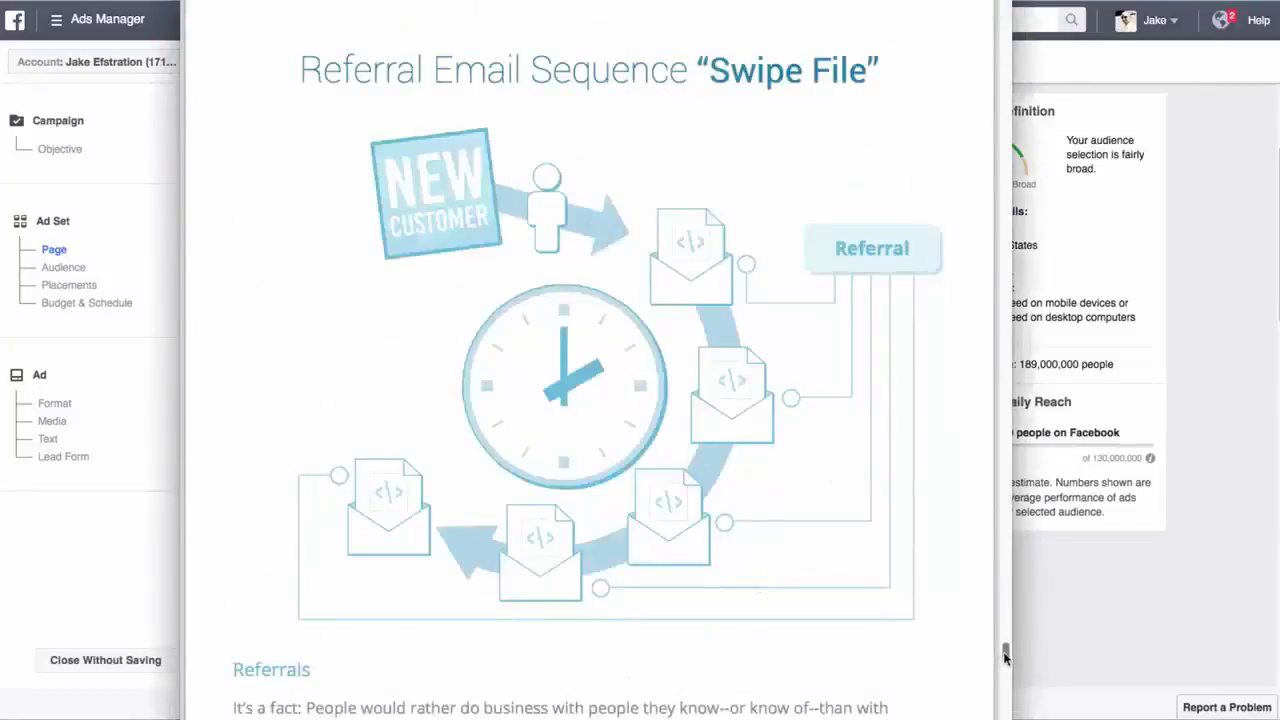
{"action": "left_click_drag", "start_coordinate": [1005, 655], "coordinate": [988, 165]}
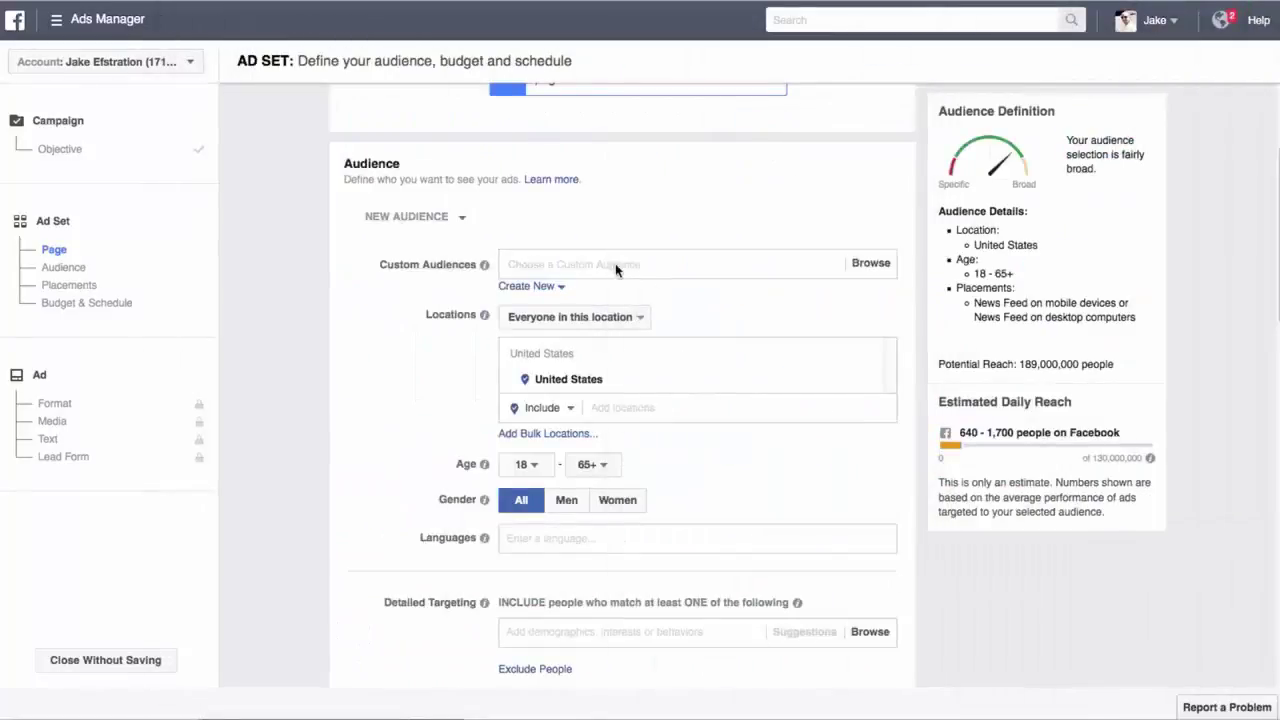
Set the audience's maximum age to 55 and restrict the gender to Men, leaving the language unspecified
{"action": "left_click", "coordinate": [612, 466]}
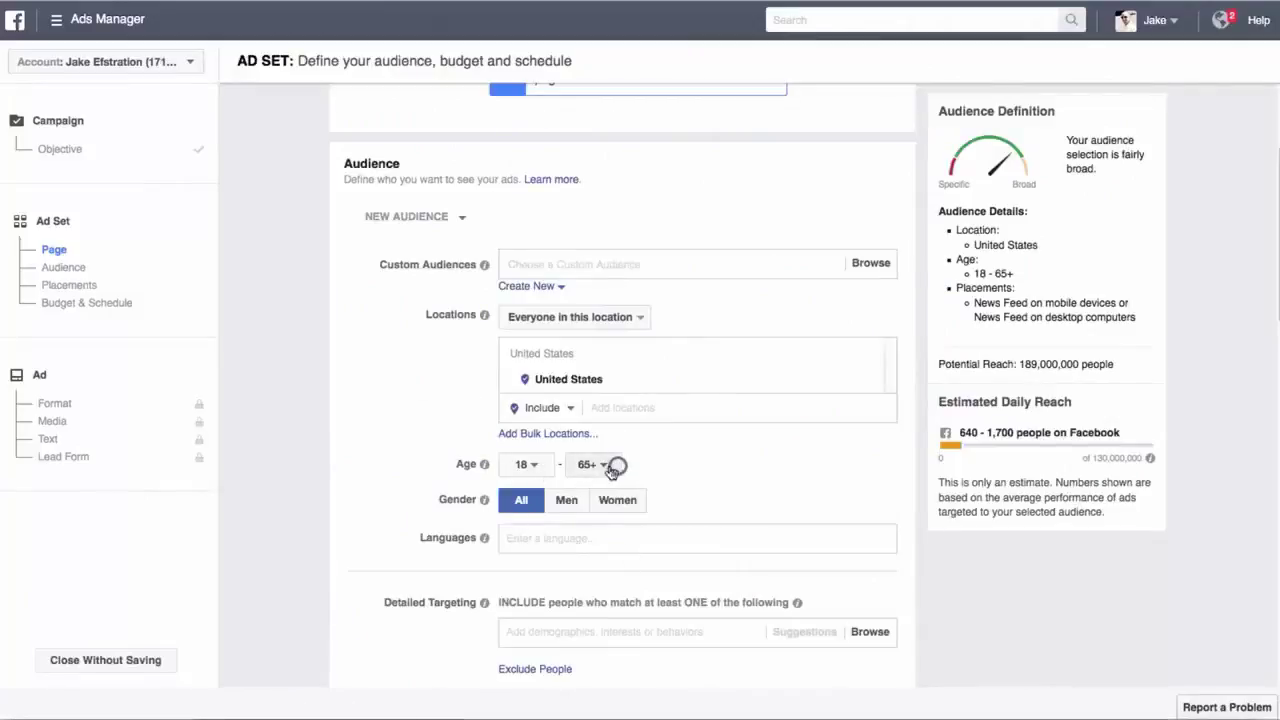
{"action": "left_click_drag", "start_coordinate": [617, 238], "coordinate": [617, 400]}
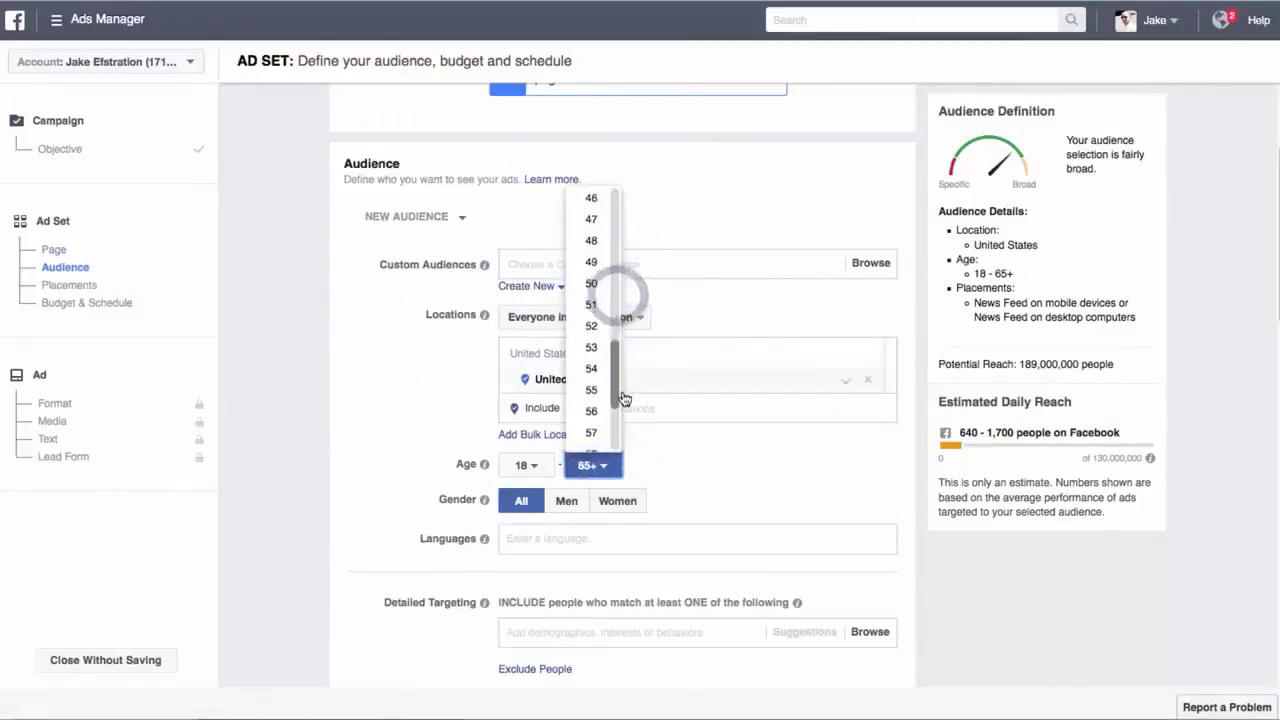
{"action": "left_click", "coordinate": [601, 393]}
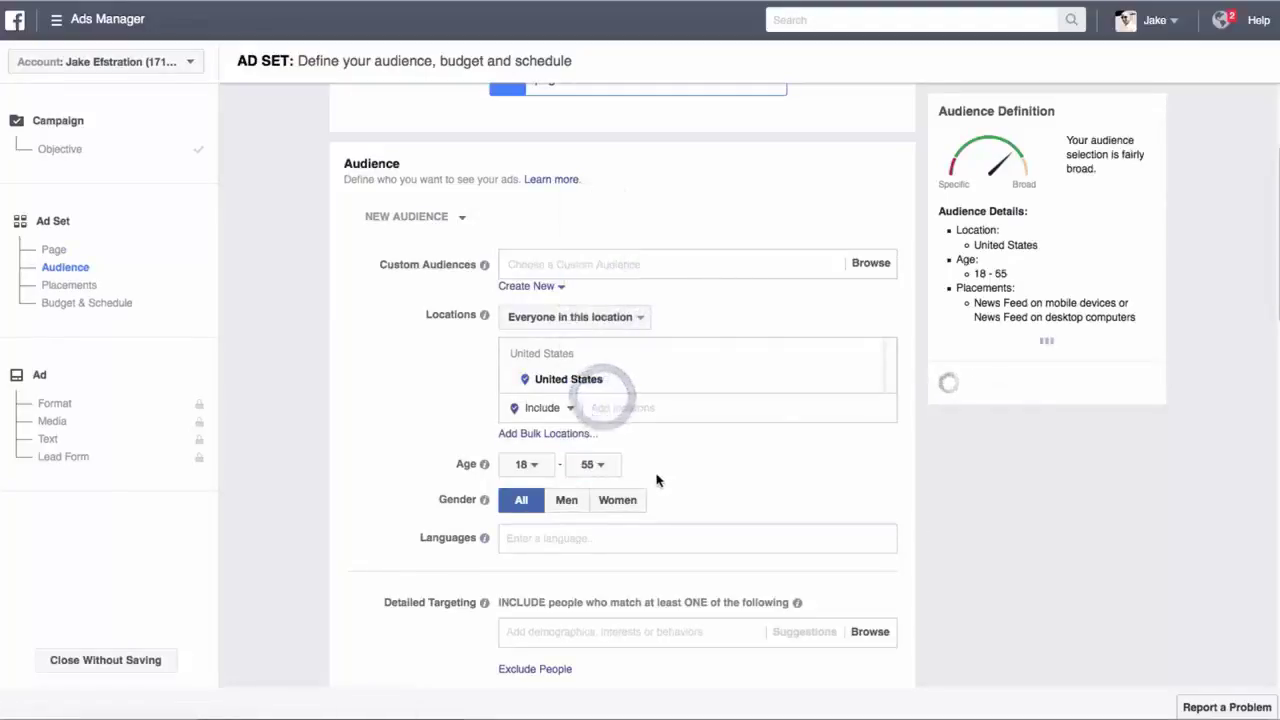
{"action": "left_click", "coordinate": [566, 500]}
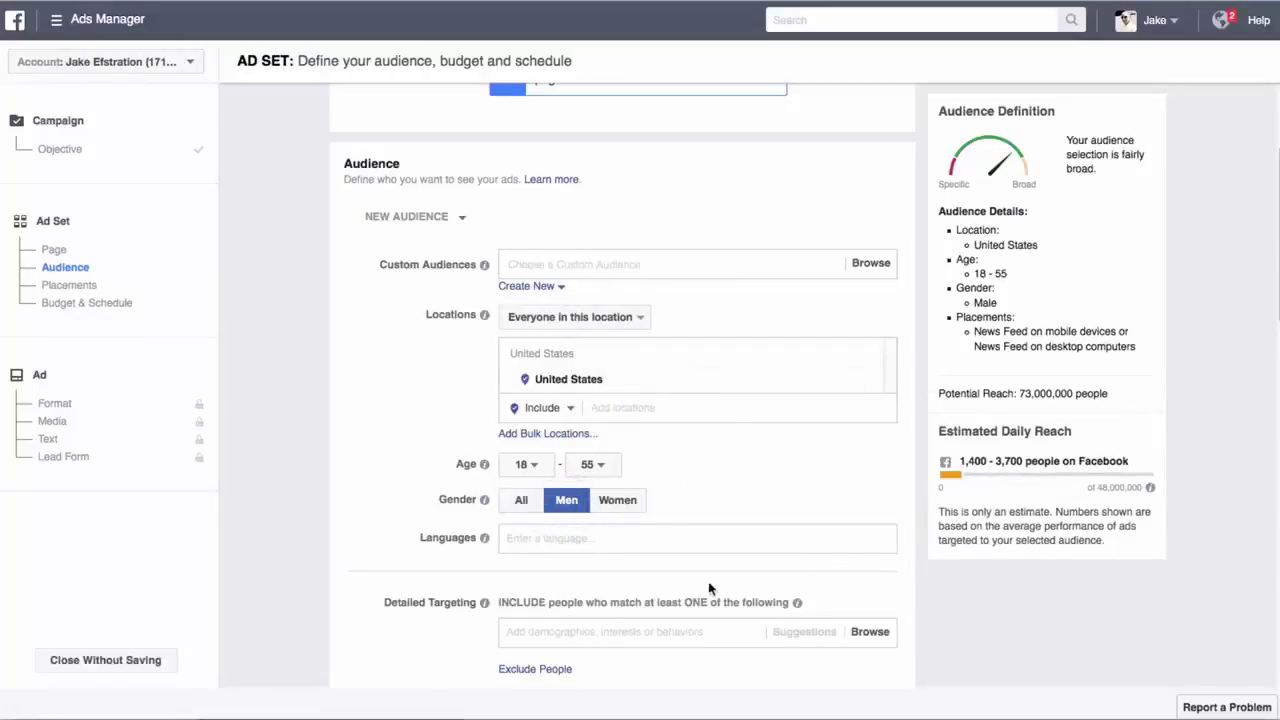
{"action": "left_click", "coordinate": [597, 539]}
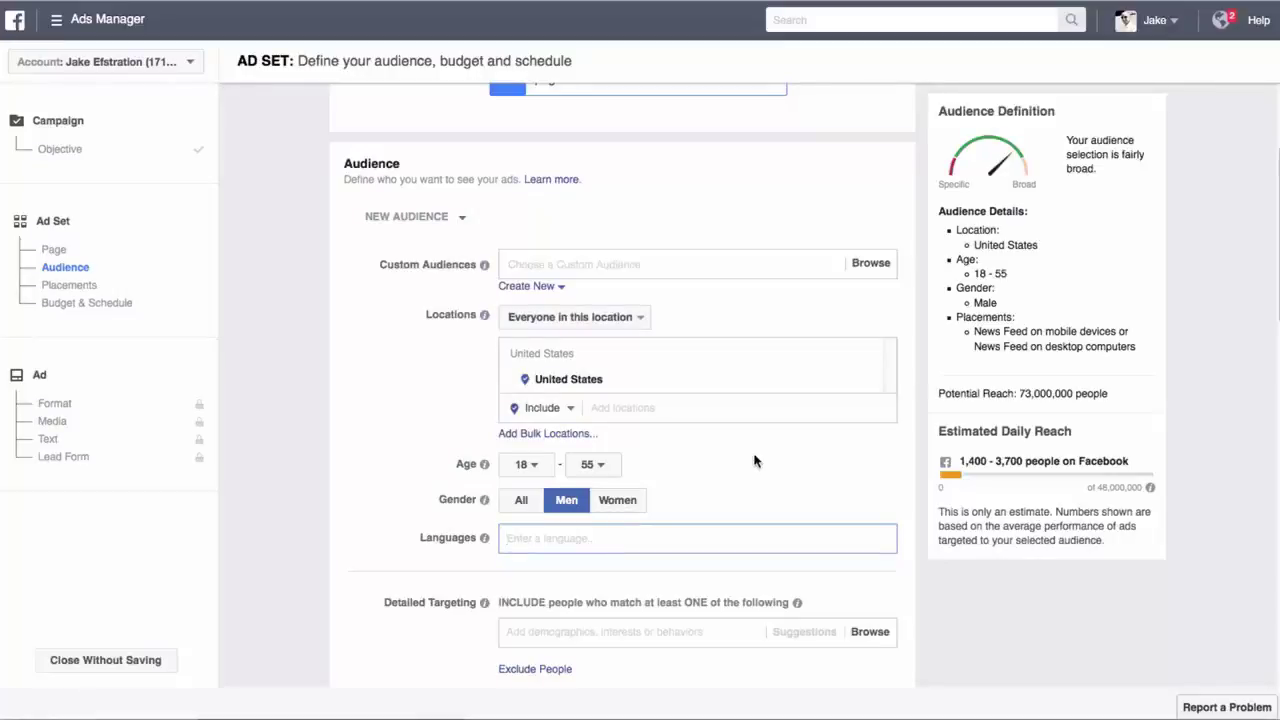
Add the DJI interest to the audience's detailed targeting
{"action": "scroll", "coordinate": [397, 369], "scroll_direction": "down", "scroll_amount": 3}
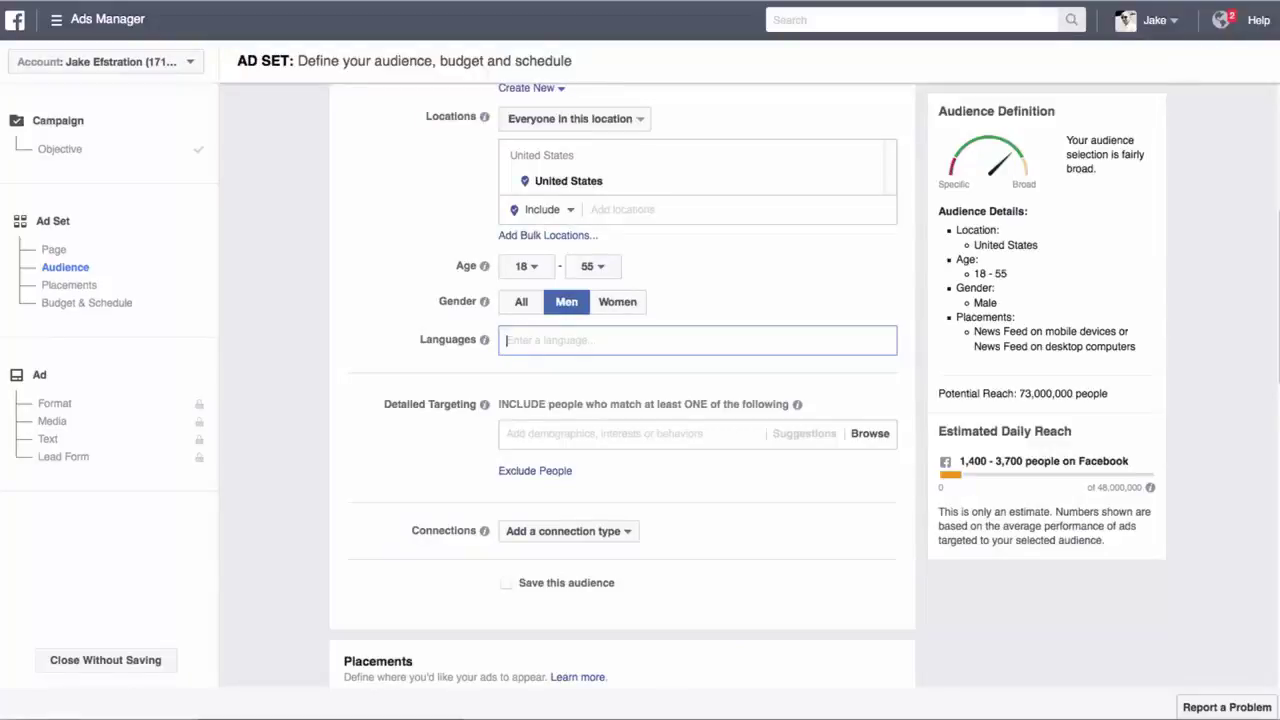
{"action": "left_click", "coordinate": [557, 437]}
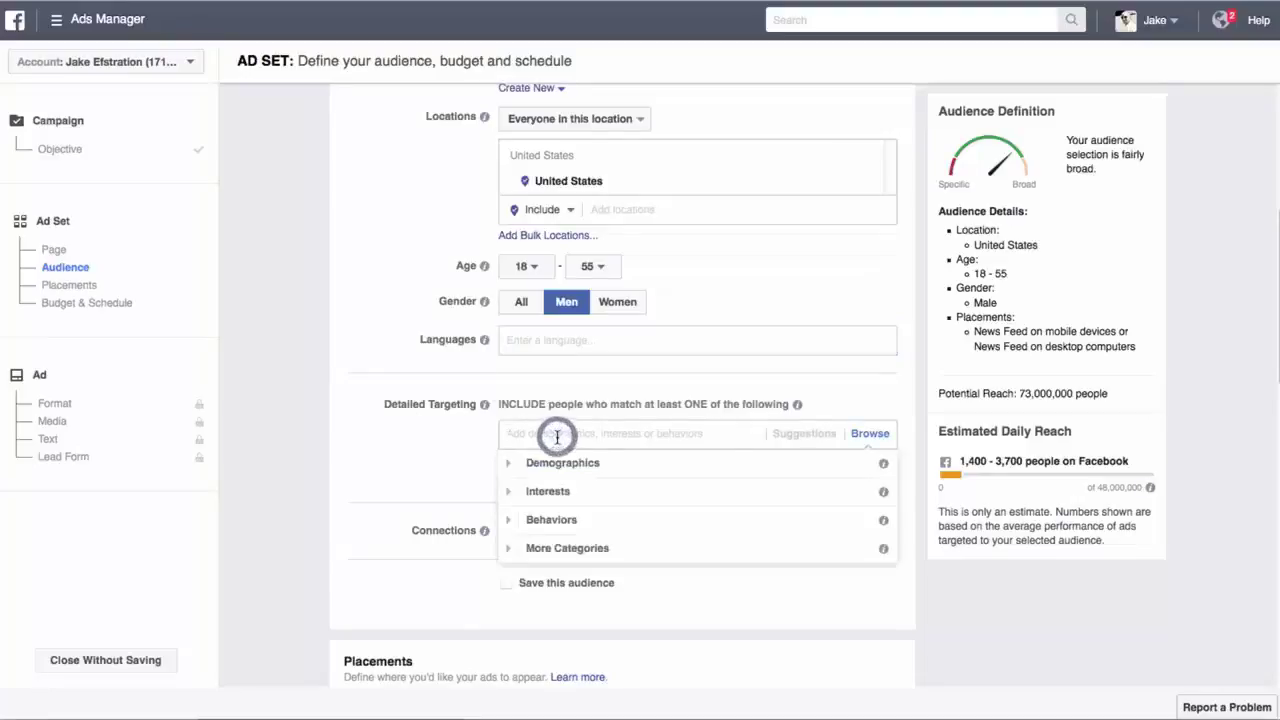
{"action": "type", "text": "dji"}
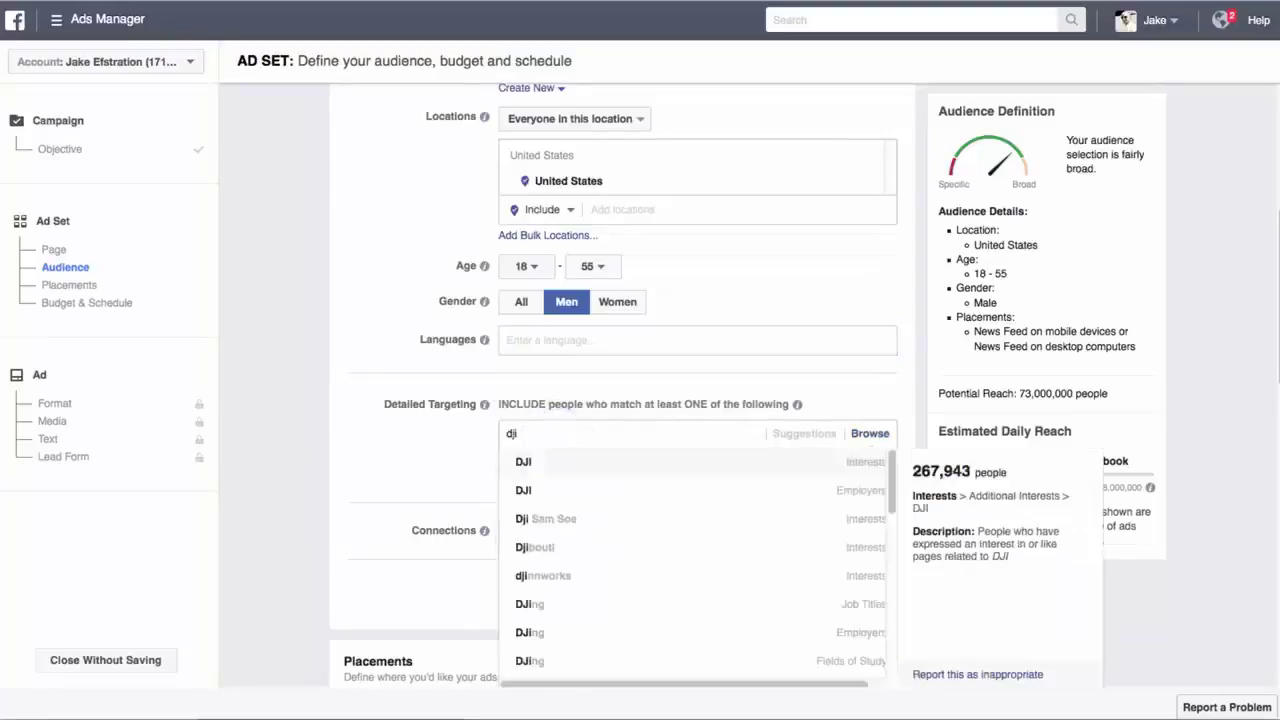
{"action": "left_click", "coordinate": [563, 464]}
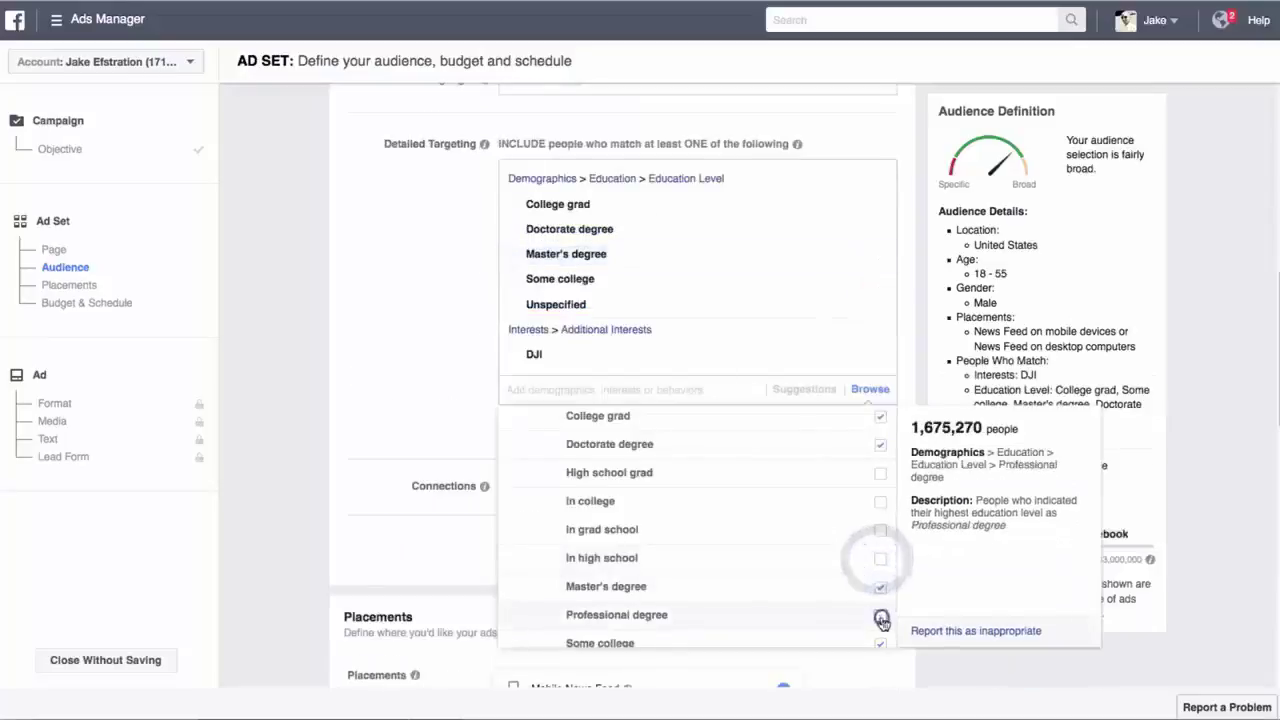
Add the Professional degree and Some grad school education levels to the detailed targeting, and close the category list
{"action": "left_click", "coordinate": [880, 614]}
{"action": "scroll", "coordinate": [810, 514], "scroll_direction": "down", "scroll_amount": 2}
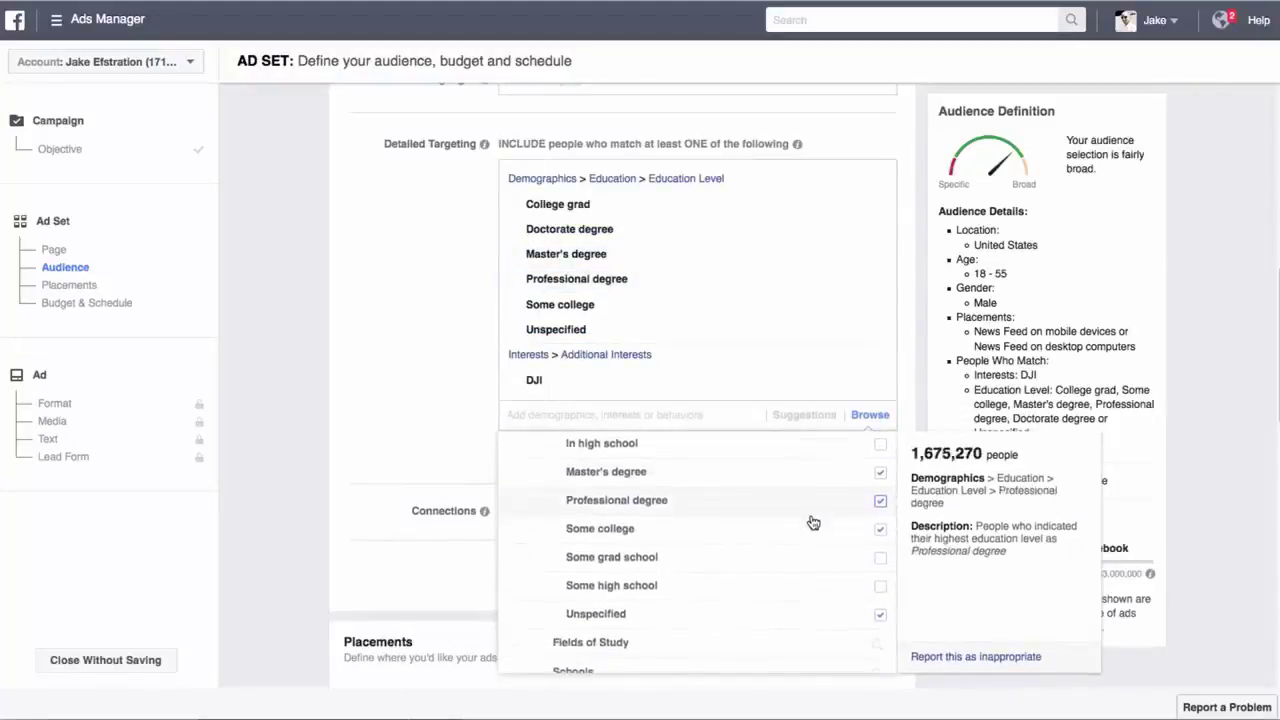
{"action": "left_click", "coordinate": [881, 564]}
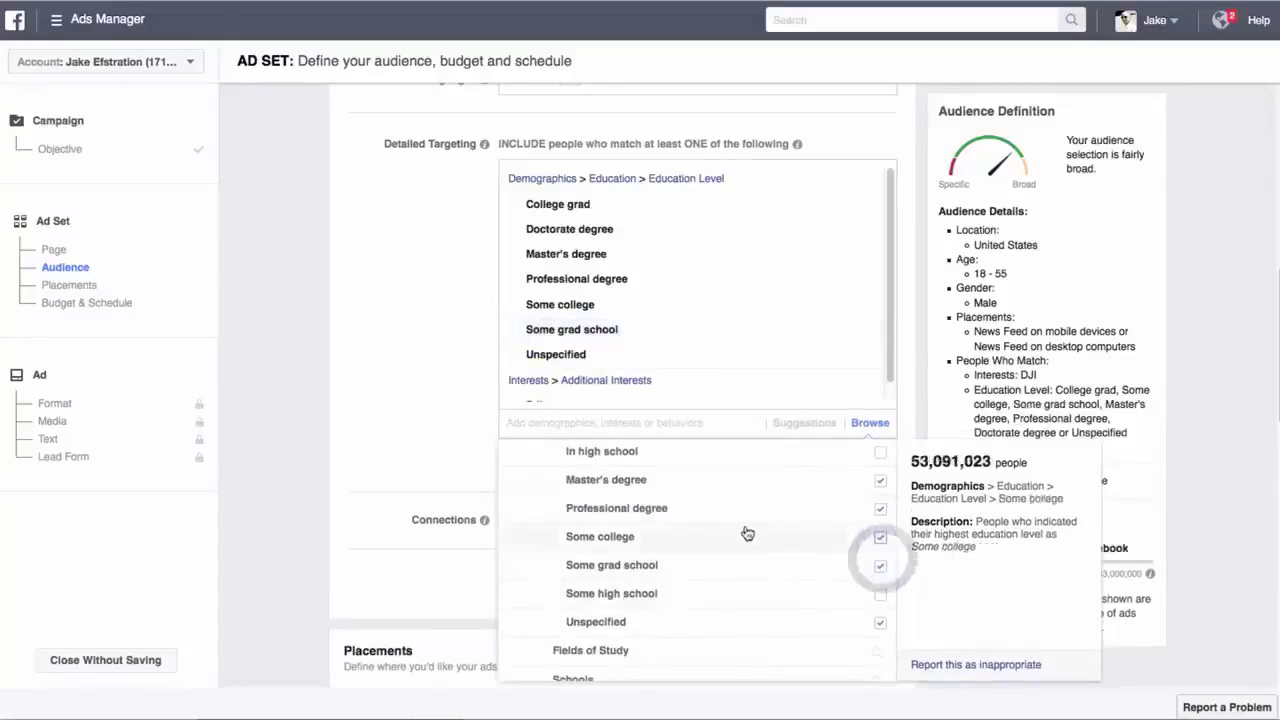
{"action": "scroll", "coordinate": [769, 526], "scroll_direction": "up", "scroll_amount": 5}
{"action": "left_click", "coordinate": [416, 444]}
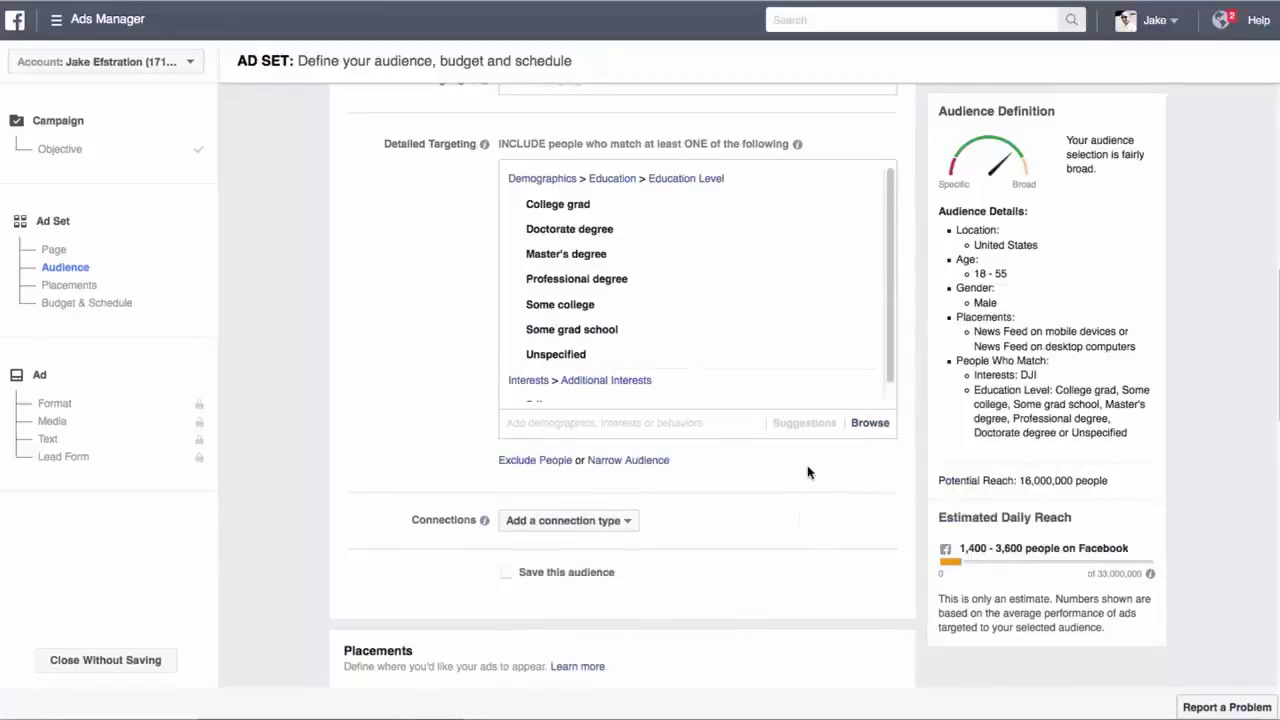
Set the ad set's daily budget to $50
{"action": "scroll", "coordinate": [809, 480], "scroll_direction": "down", "scroll_amount": 3}
{"action": "scroll", "coordinate": [809, 482], "scroll_direction": "down", "scroll_amount": 12}
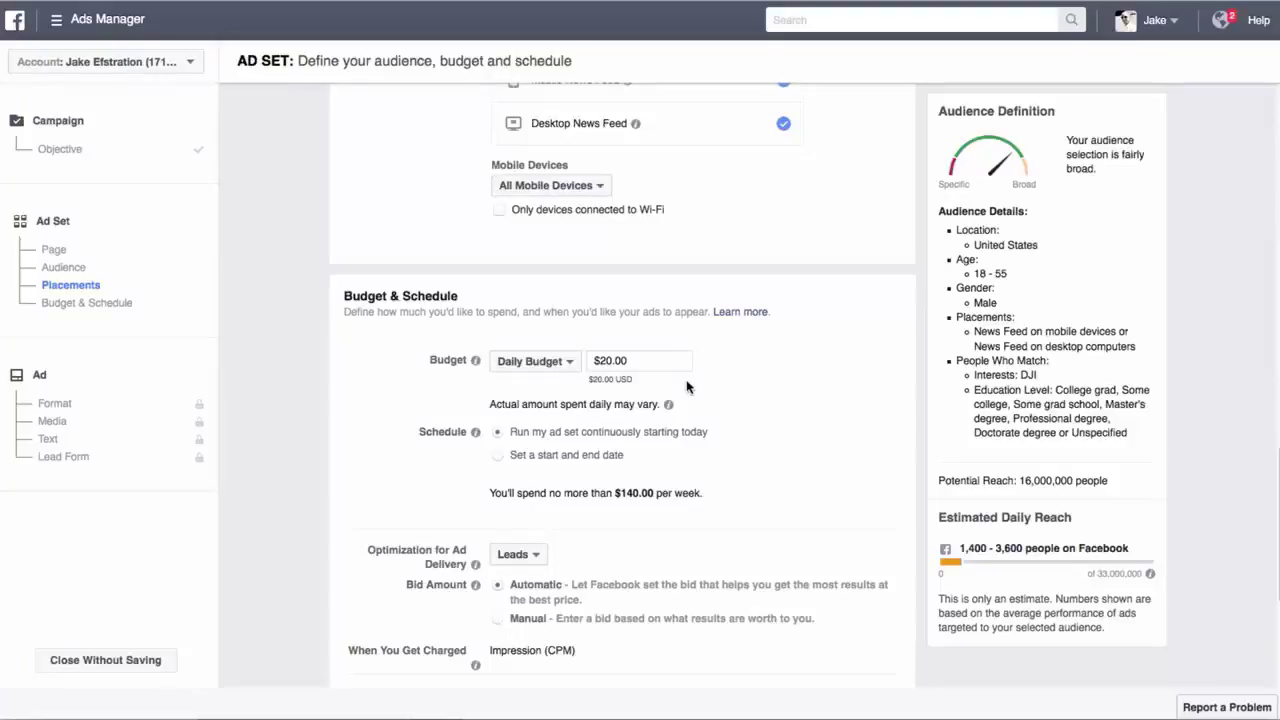
{"action": "left_click", "coordinate": [636, 360]}
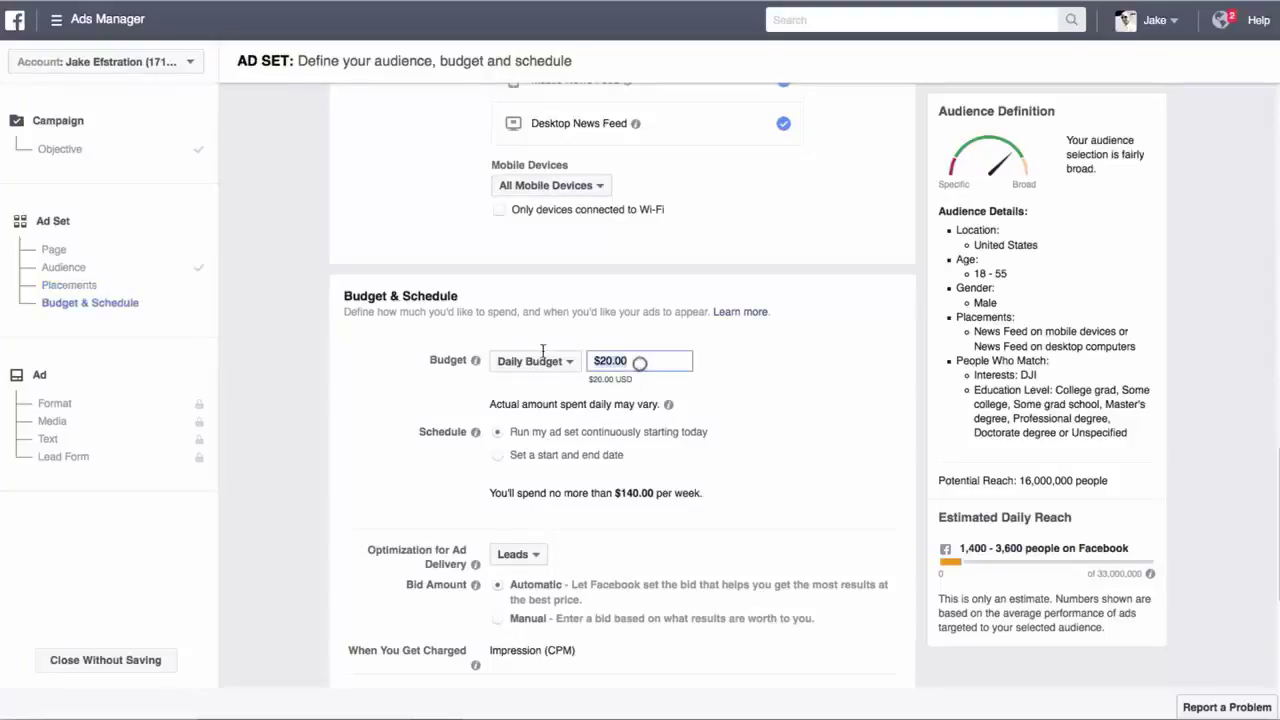
{"action": "double_click", "coordinate": [640, 362]}
{"action": "type", "text": "50"}
{"action": "left_click", "coordinate": [848, 420]}
Keep the remaining budget and schedule settings and the ad set name, and continue to the ad creation stage
{"action": "scroll", "coordinate": [845, 432], "scroll_direction": "down", "scroll_amount": 2}
{"action": "scroll", "coordinate": [848, 432], "scroll_direction": "down", "scroll_amount": 2}
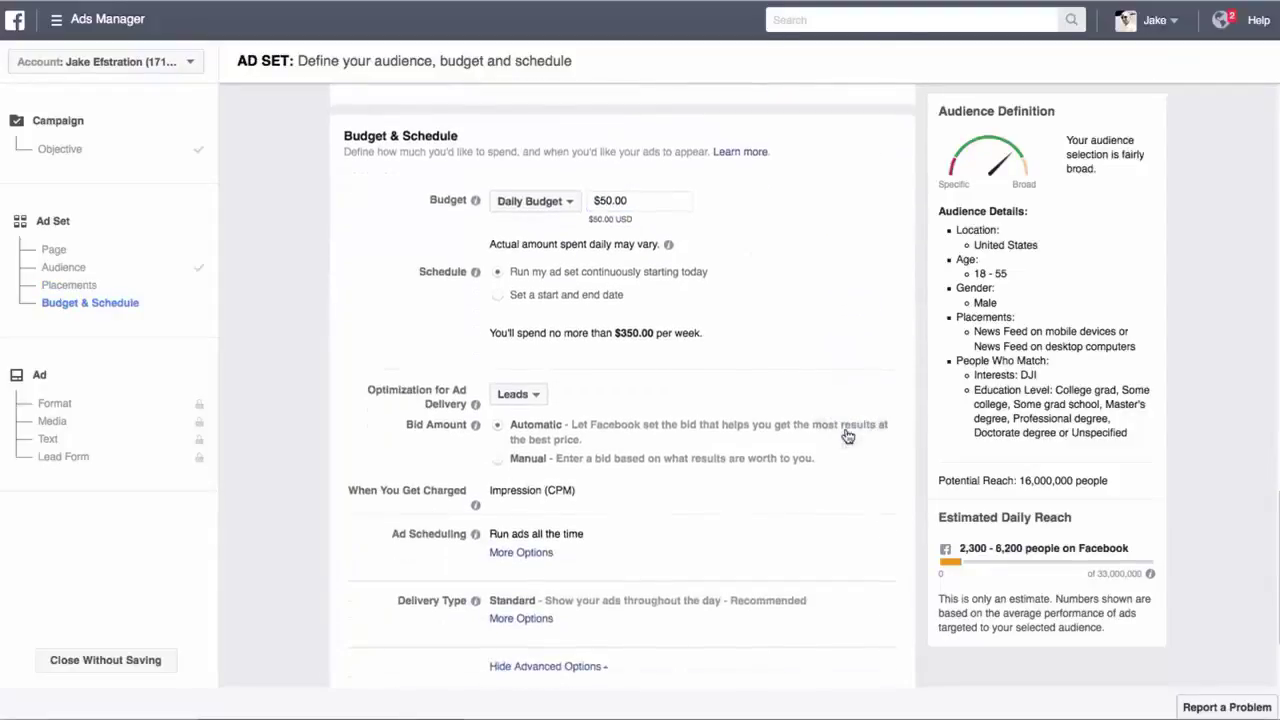
{"action": "scroll", "coordinate": [706, 414], "scroll_direction": "down", "scroll_amount": 1}
{"action": "scroll", "coordinate": [706, 414], "scroll_direction": "down", "scroll_amount": 1}
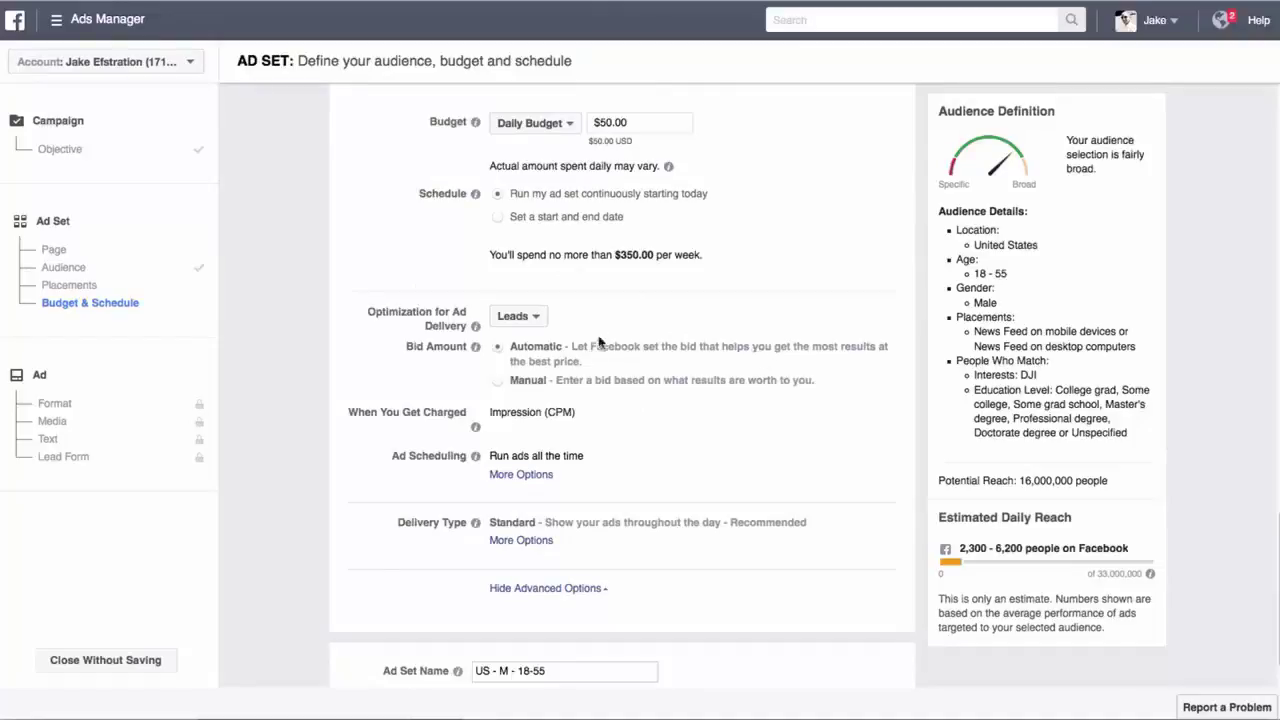
{"action": "mouse_move", "coordinate": [468, 339]}
{"action": "scroll", "coordinate": [740, 460], "scroll_direction": "down", "scroll_amount": 2}
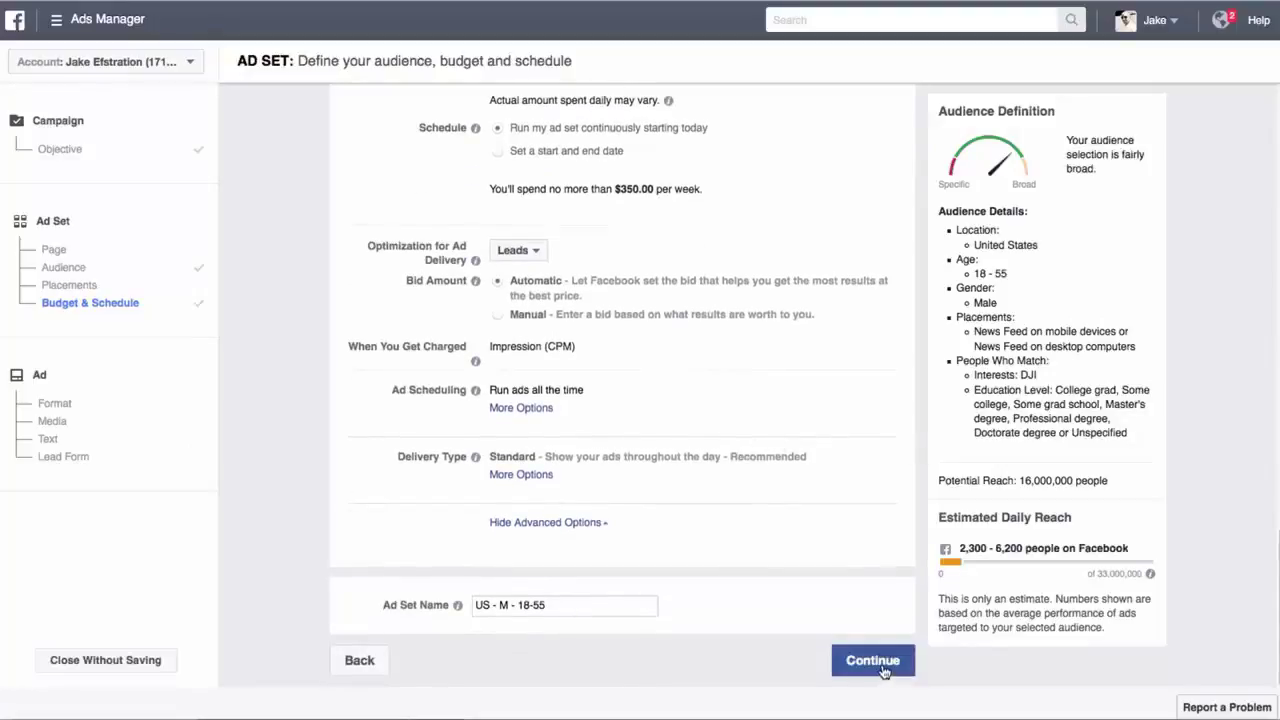
{"action": "left_click_drag", "start_coordinate": [570, 606], "coordinate": [513, 600]}
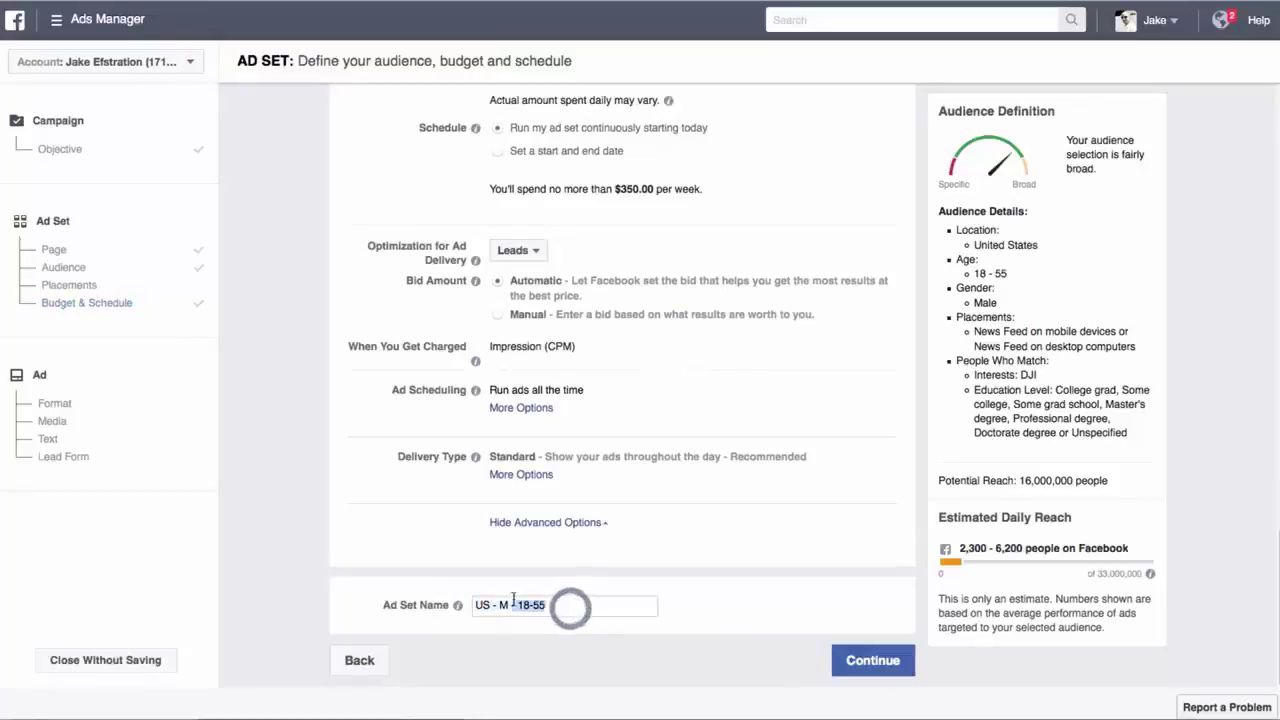
{"action": "left_click", "coordinate": [887, 668]}
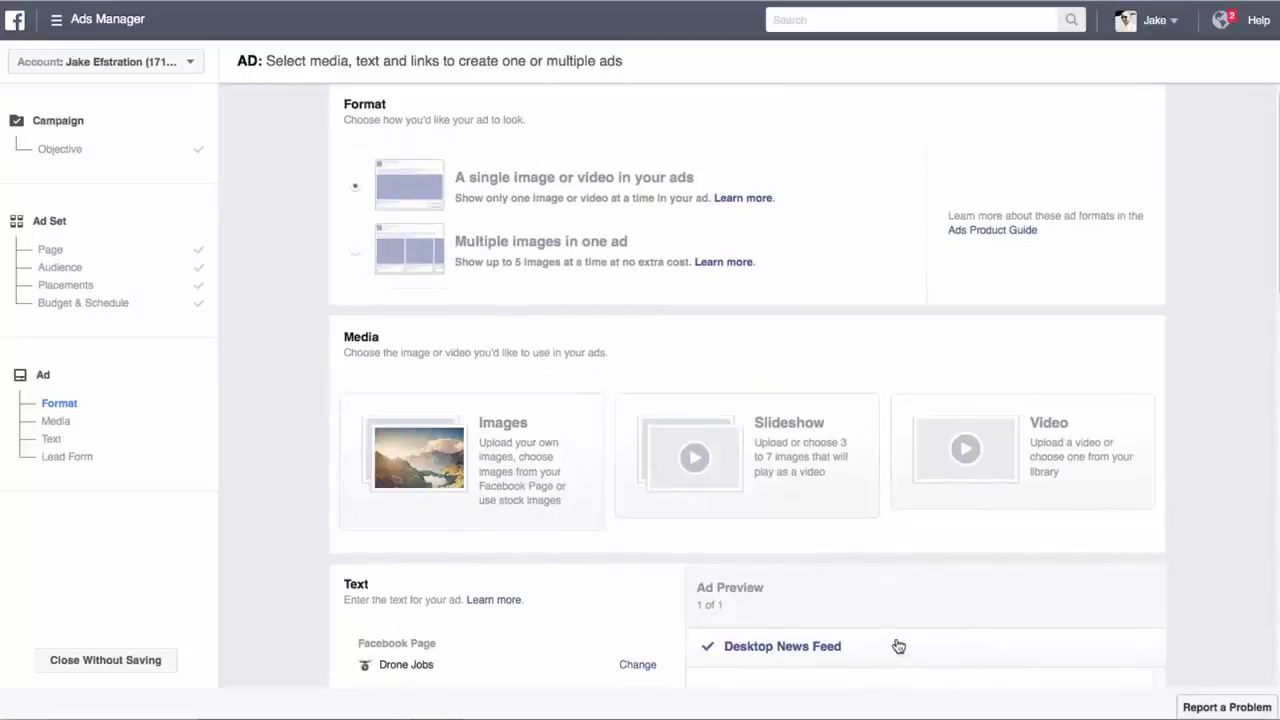
Add the 1200 x 628 drone study guide image as the ad's media and remove the preselected mountain image
{"action": "left_click", "coordinate": [492, 455]}
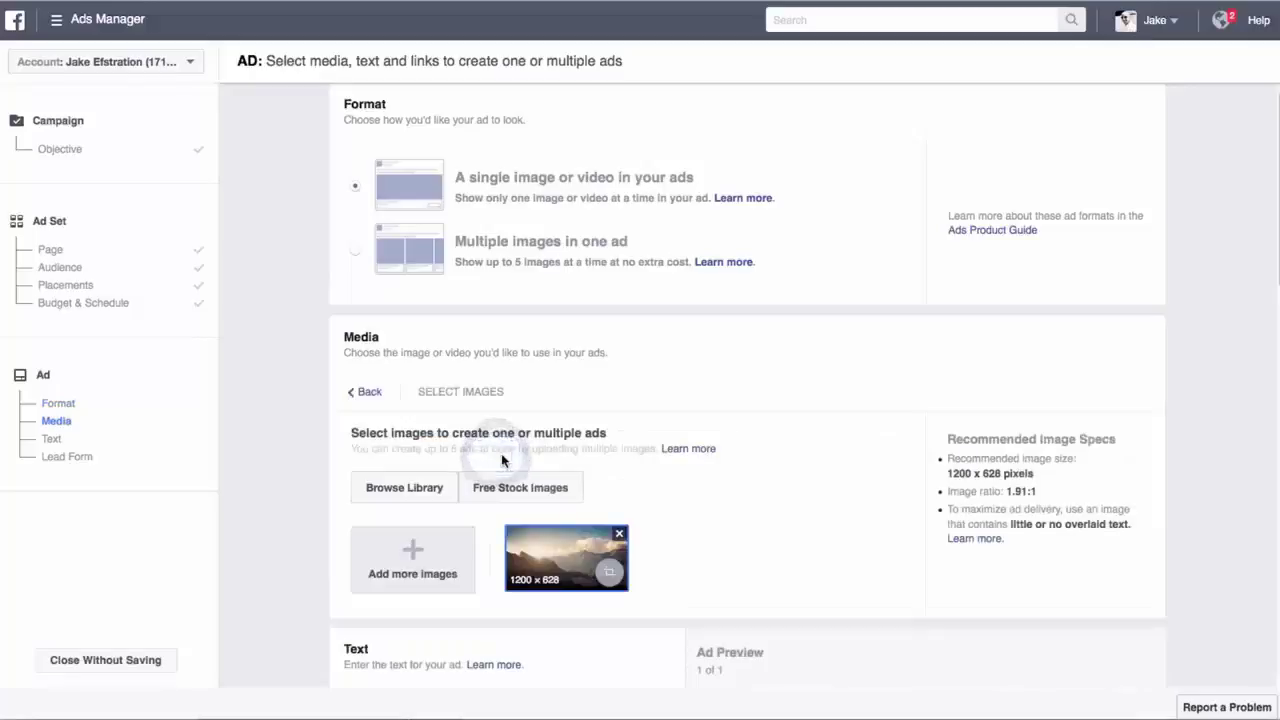
{"action": "left_click", "coordinate": [423, 555]}
{"action": "left_click", "coordinate": [1052, 597]}
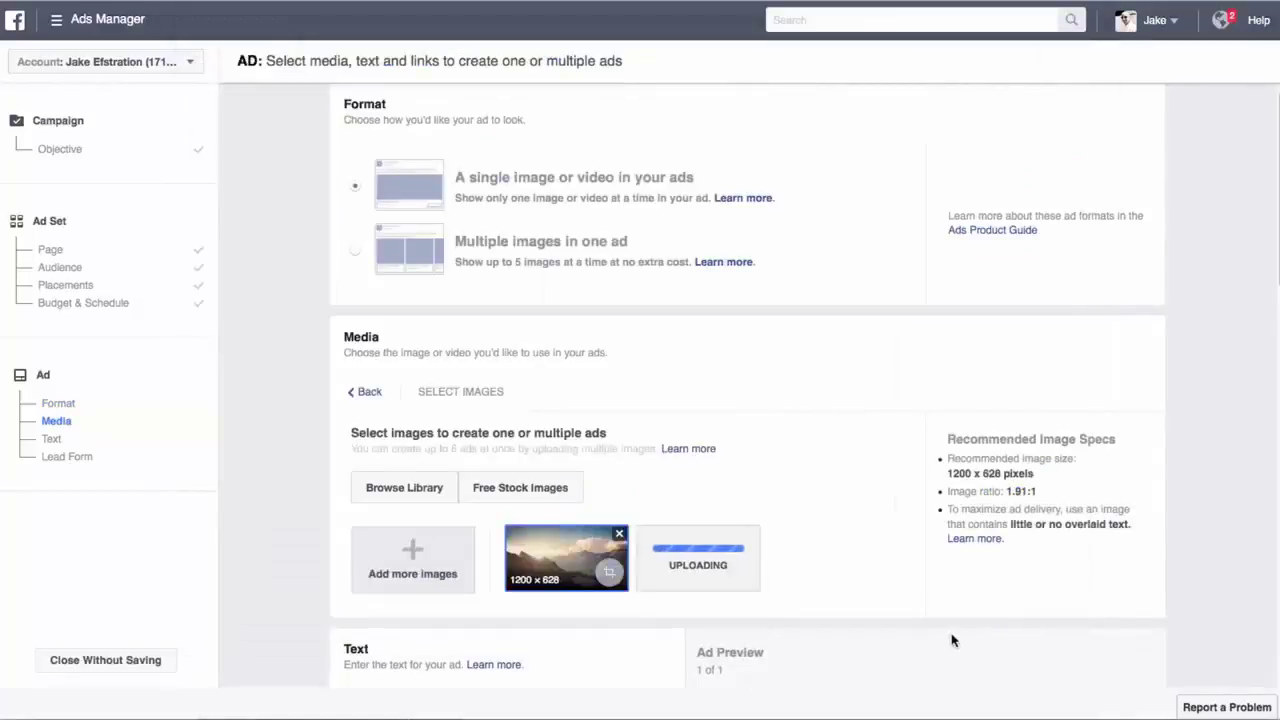
{"action": "left_click", "coordinate": [619, 533]}
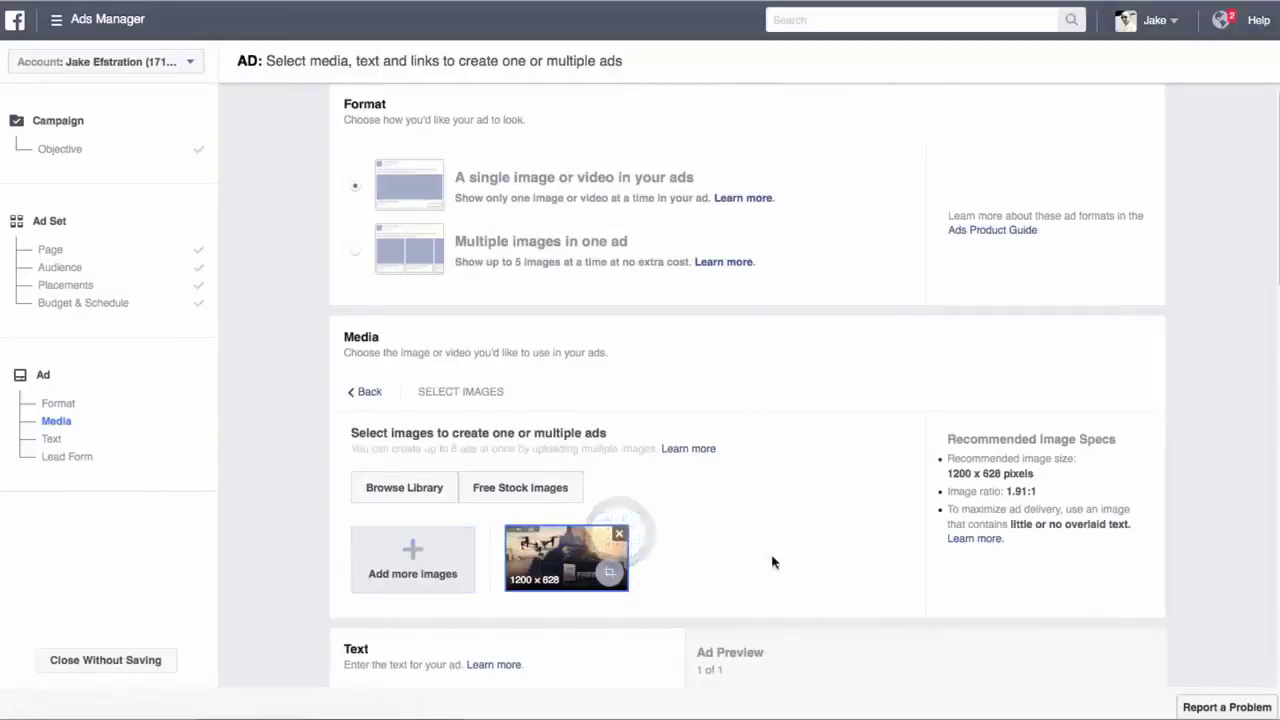
Enter the ad text "Download this FREE study guide and ensure you are prepared for the Part 107 Aeronautical Knowledge Test."
{"action": "scroll", "coordinate": [848, 515], "scroll_direction": "down", "scroll_amount": 5}
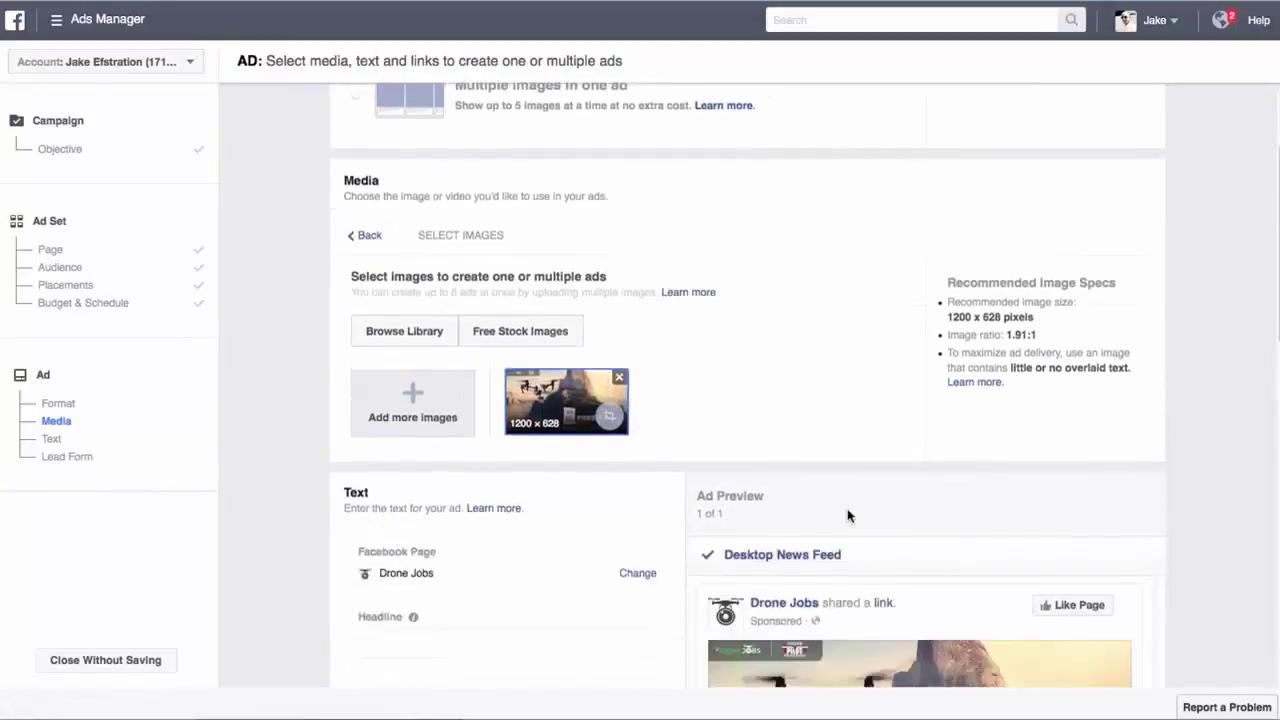
{"action": "scroll", "coordinate": [848, 505], "scroll_direction": "down", "scroll_amount": 3}
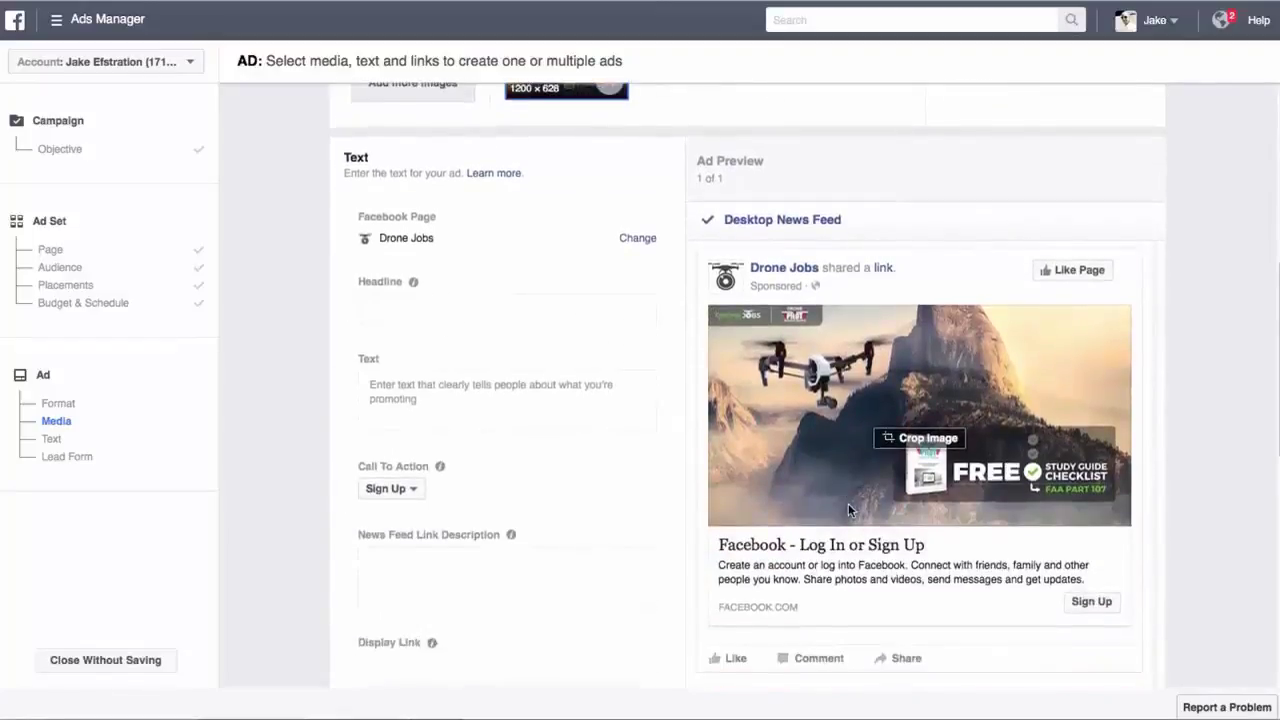
{"action": "scroll", "coordinate": [848, 503], "scroll_direction": "down", "scroll_amount": 2}
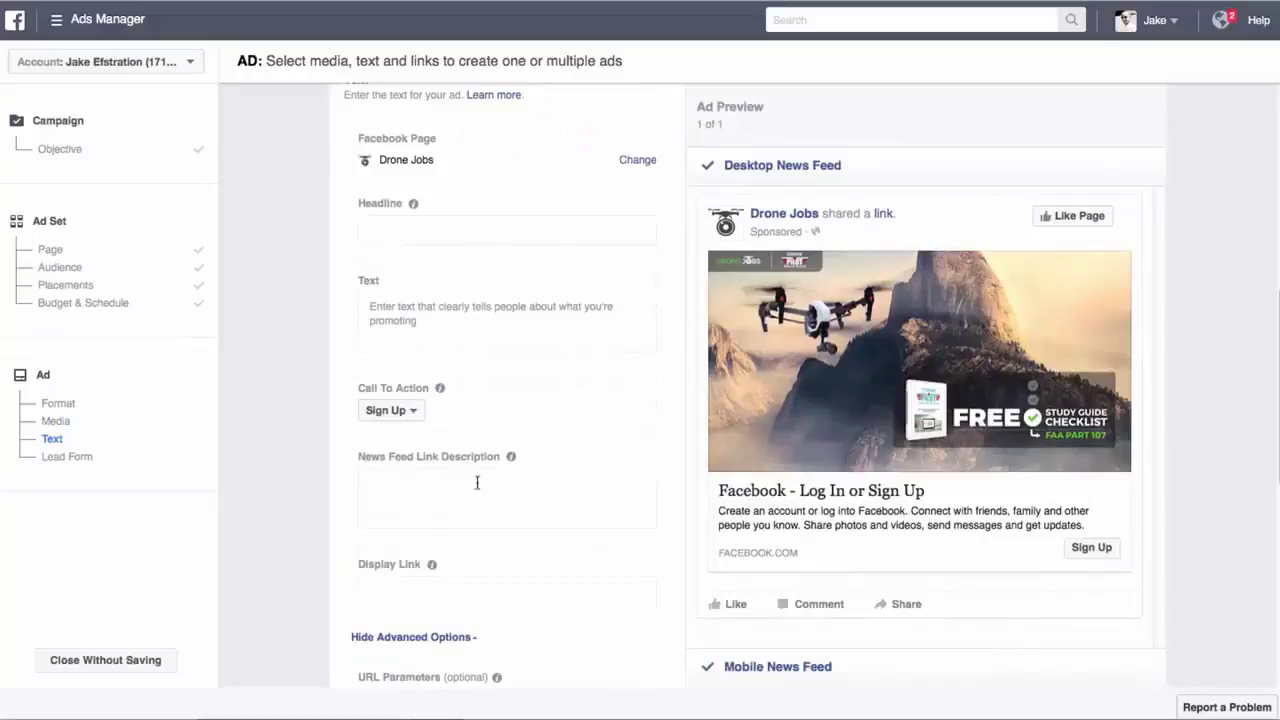
{"action": "left_click", "coordinate": [408, 231]}
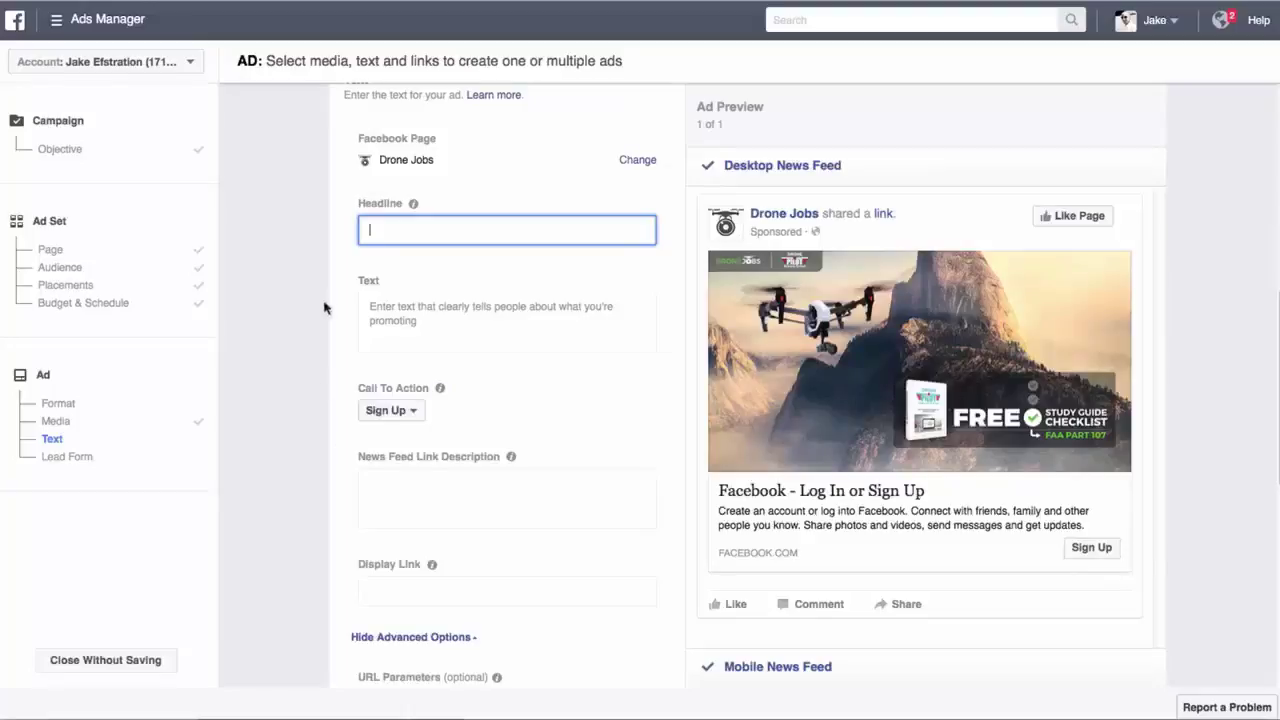
{"action": "left_click", "coordinate": [417, 394]}
{"action": "type", "text": "Download this FREE study guide and ensure you are prepared for the Part 107 Aeronautical Knowledge Test."}
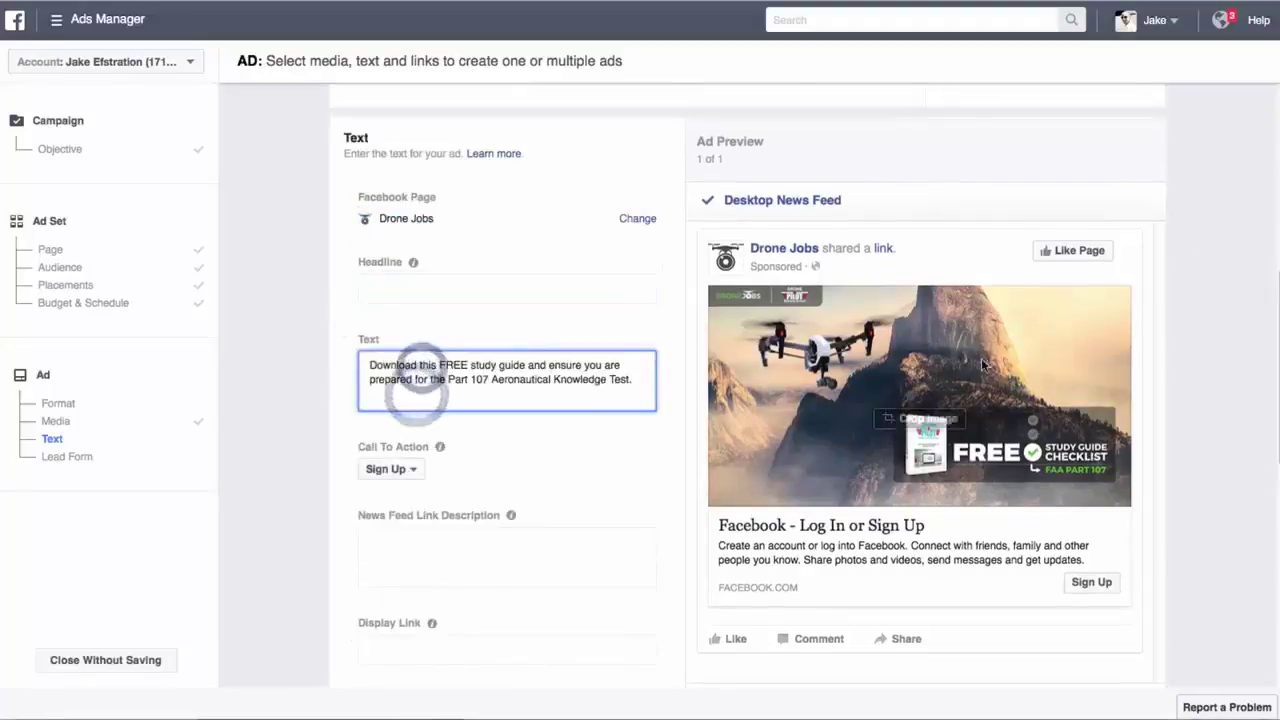
Headline the ad "FREE FAA Part 107 Study Guide Check List" and add a link description promoting the checklist as preparation for the Aeronautical Knowledge Test
{"action": "left_click", "coordinate": [400, 288]}
{"action": "type", "text": "FREE FAA Part 107 Study Guide Check List"}
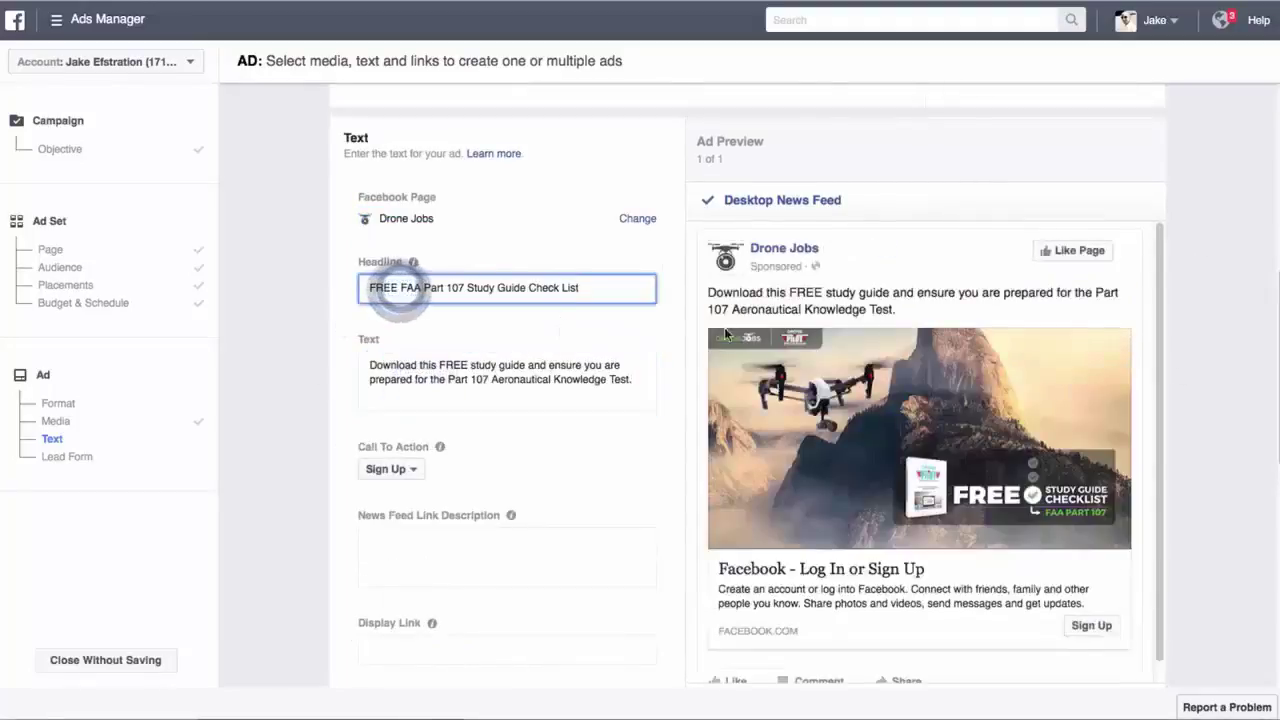
{"action": "left_click", "coordinate": [543, 571]}
{"action": "type", "text": "The FREE Stucdy Guide Checklist was designed to ensure you will be prepared for the Part 107 Aeronautical Knowledge Test. Download it now."}
Set the ad's display link to dronejobs.org/faa-part-107-study-guide and its call to action to Download
{"action": "left_click", "coordinate": [443, 649]}
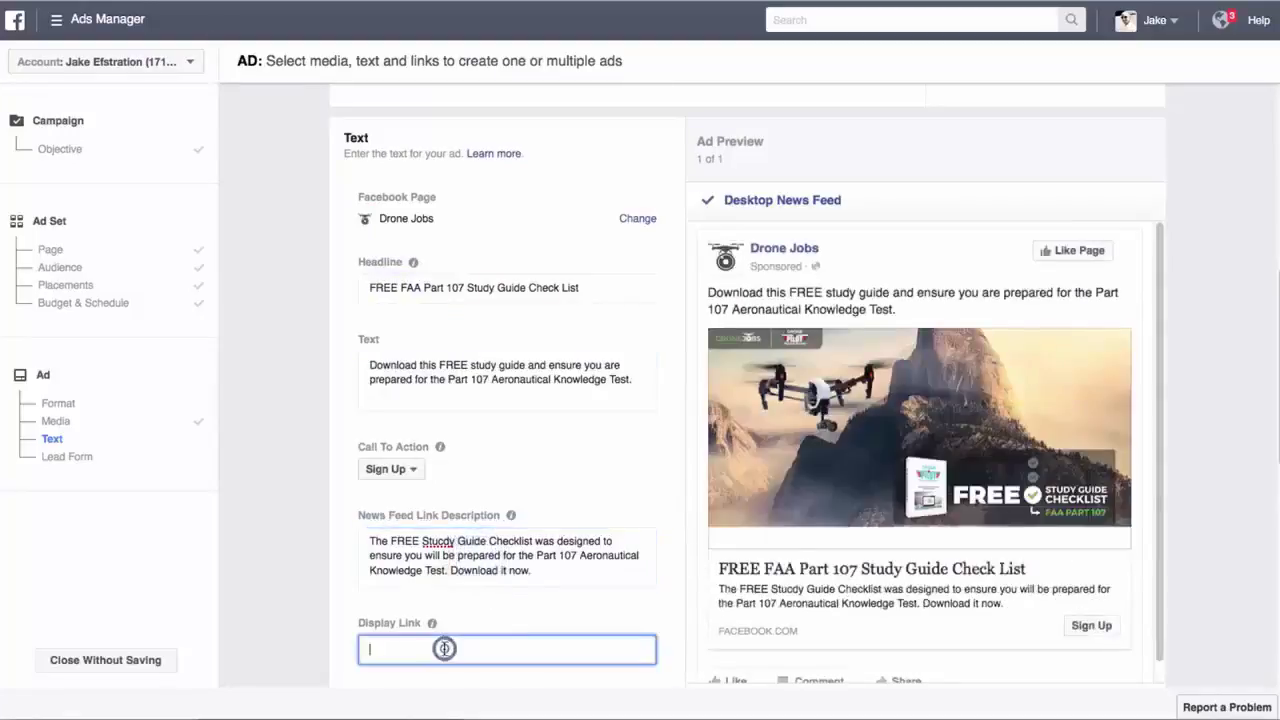
{"action": "type", "text": "dronejobs.org/faa-part-107-study-guide"}
{"action": "left_click", "coordinate": [659, 593]}
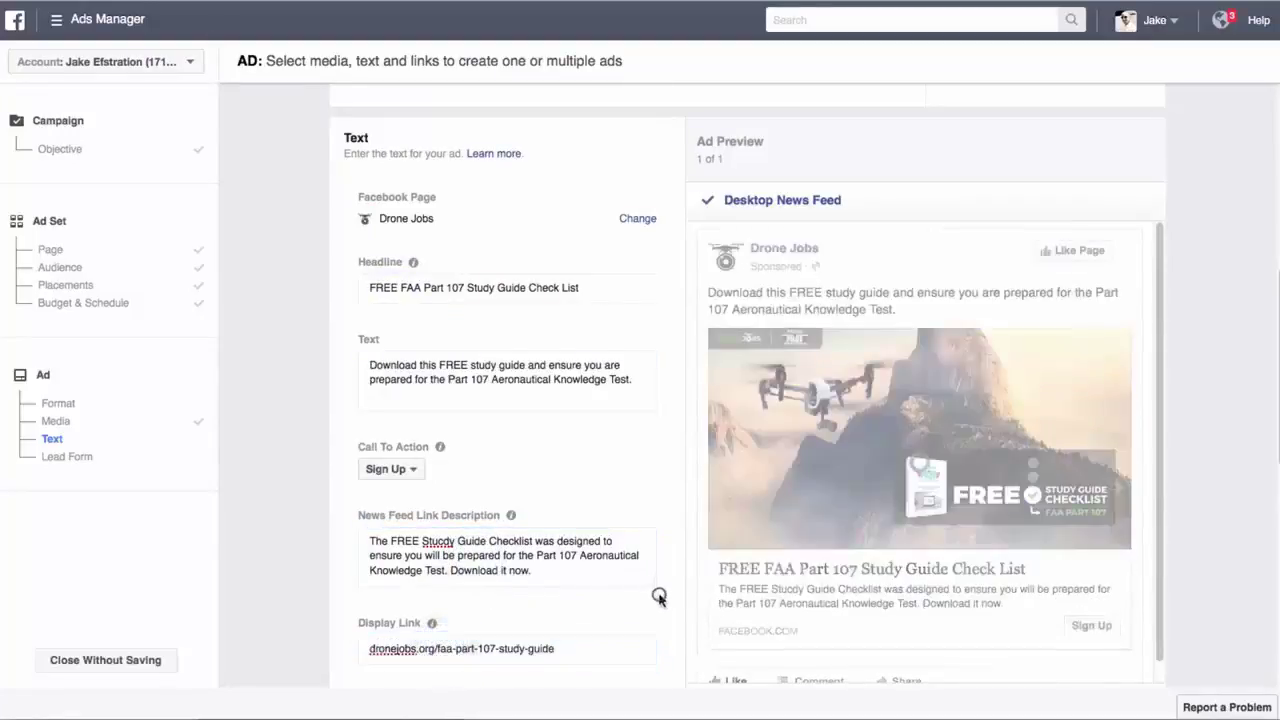
{"action": "left_click", "coordinate": [388, 469]}
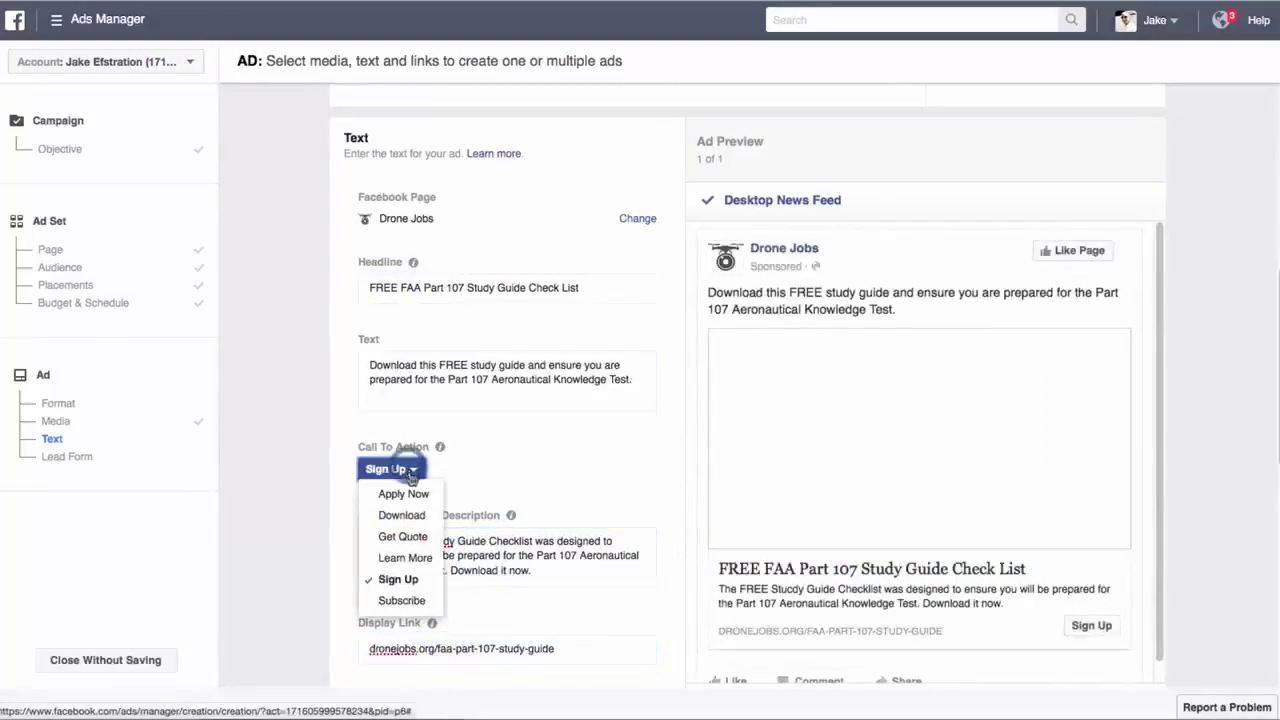
{"action": "left_click", "coordinate": [418, 523]}
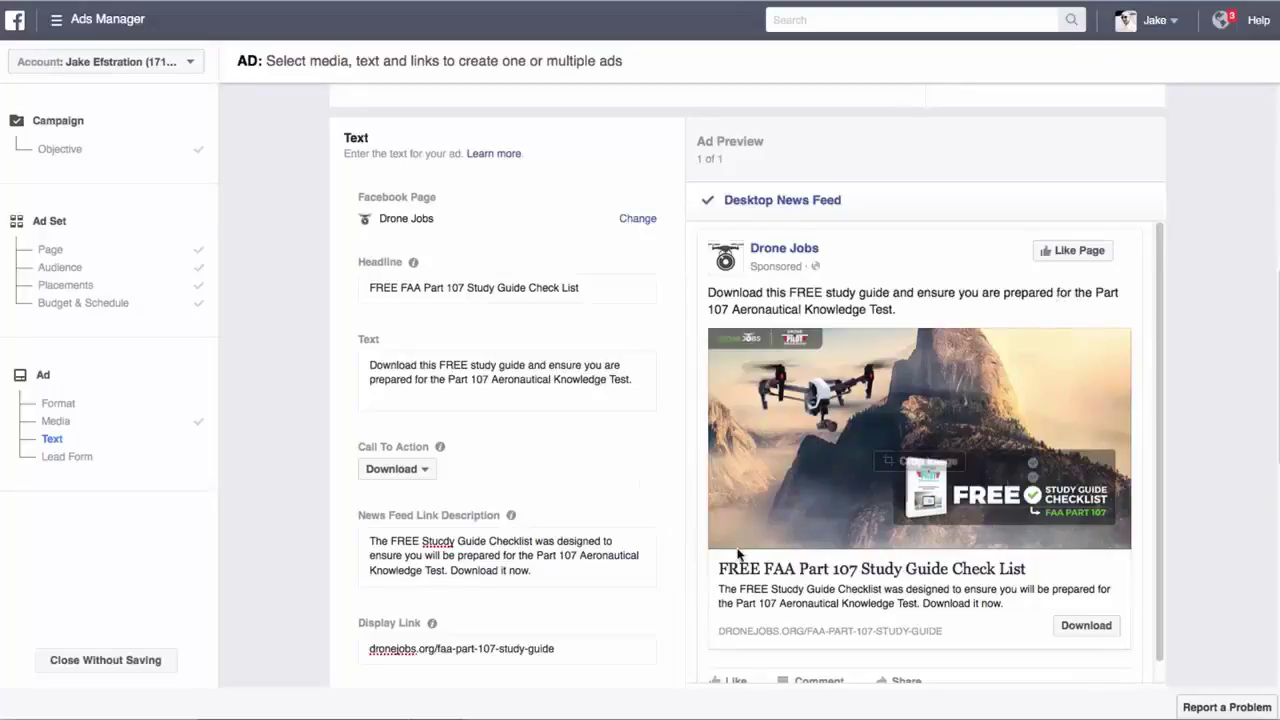
Start a new lead form named "DPGS Free Study Guide" and skip the context card
{"action": "scroll", "coordinate": [420, 523], "scroll_direction": "down", "scroll_amount": 6}
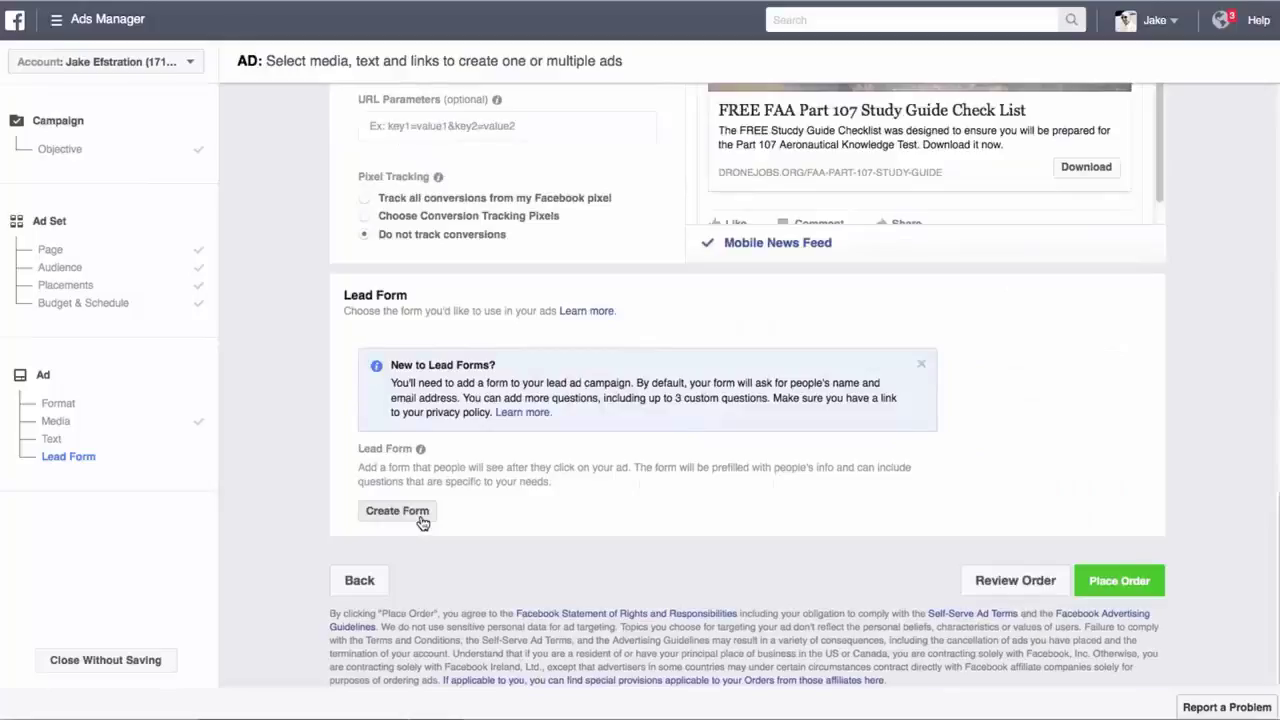
{"action": "left_click", "coordinate": [422, 520]}
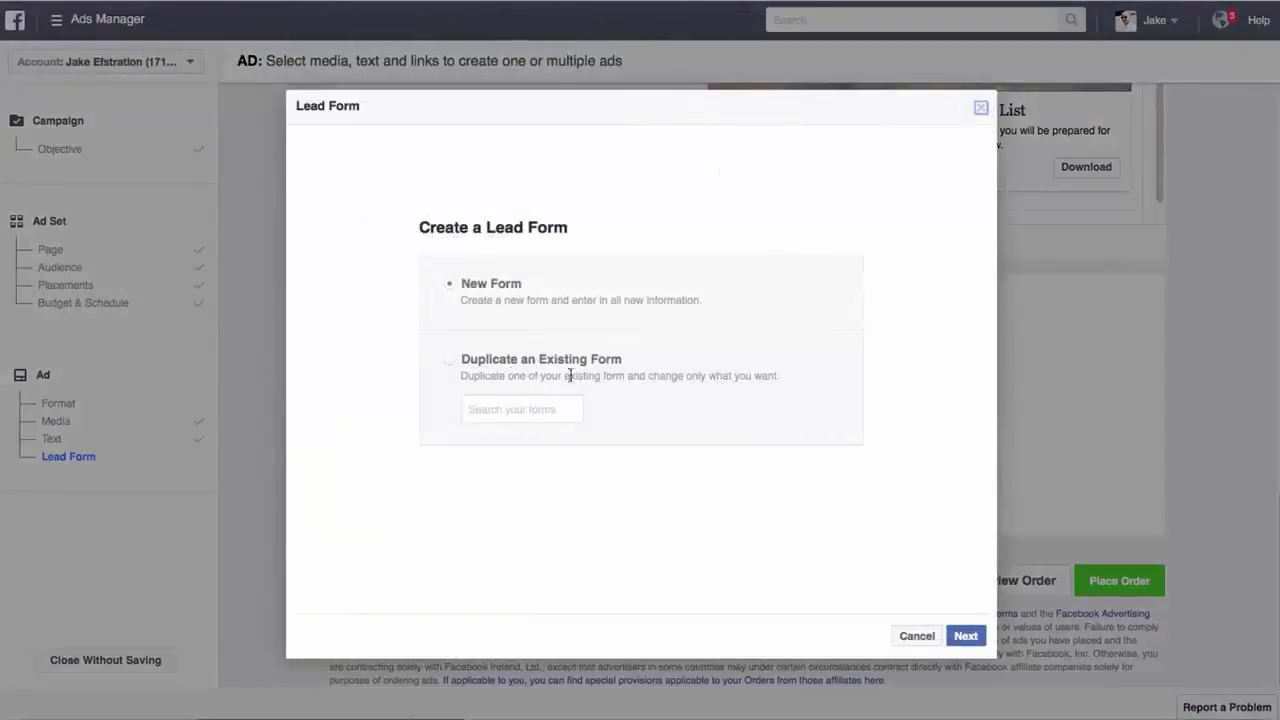
{"action": "left_click", "coordinate": [965, 636]}
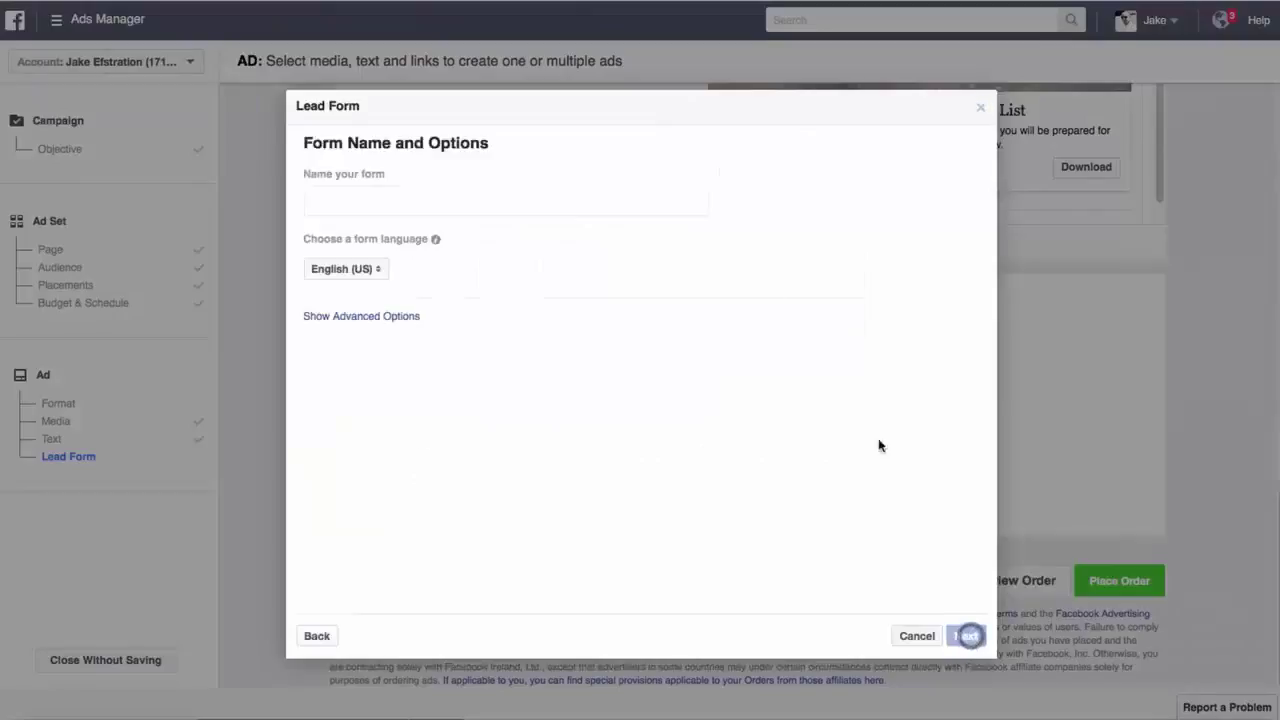
{"action": "left_click", "coordinate": [469, 207]}
{"action": "type", "text": "DPGS Free Study Guide"}
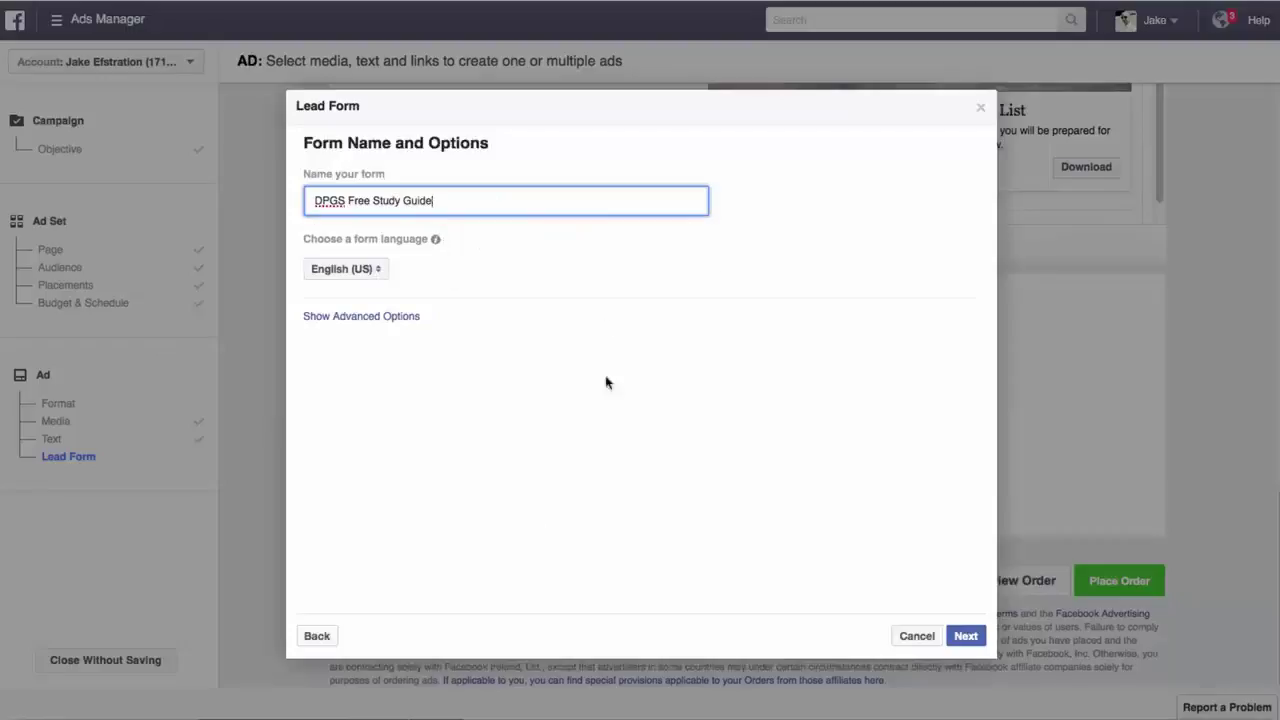
{"action": "left_click", "coordinate": [966, 637]}
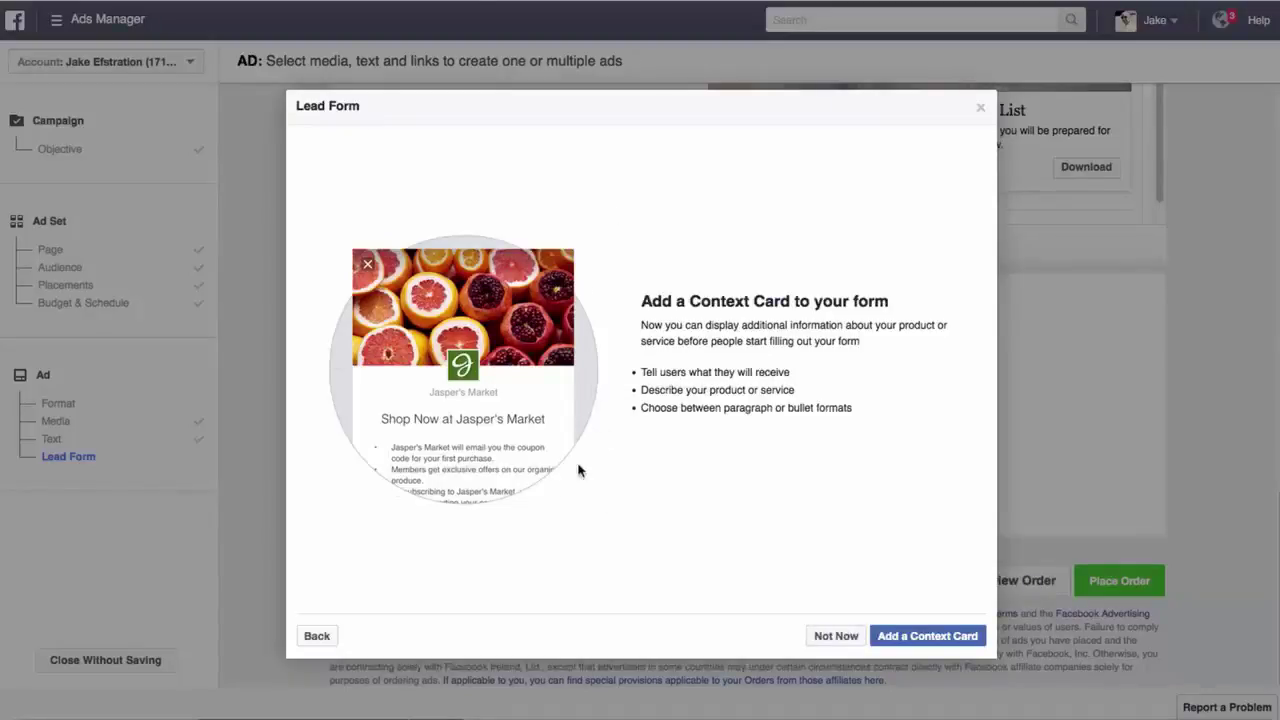
{"action": "left_click", "coordinate": [838, 637]}
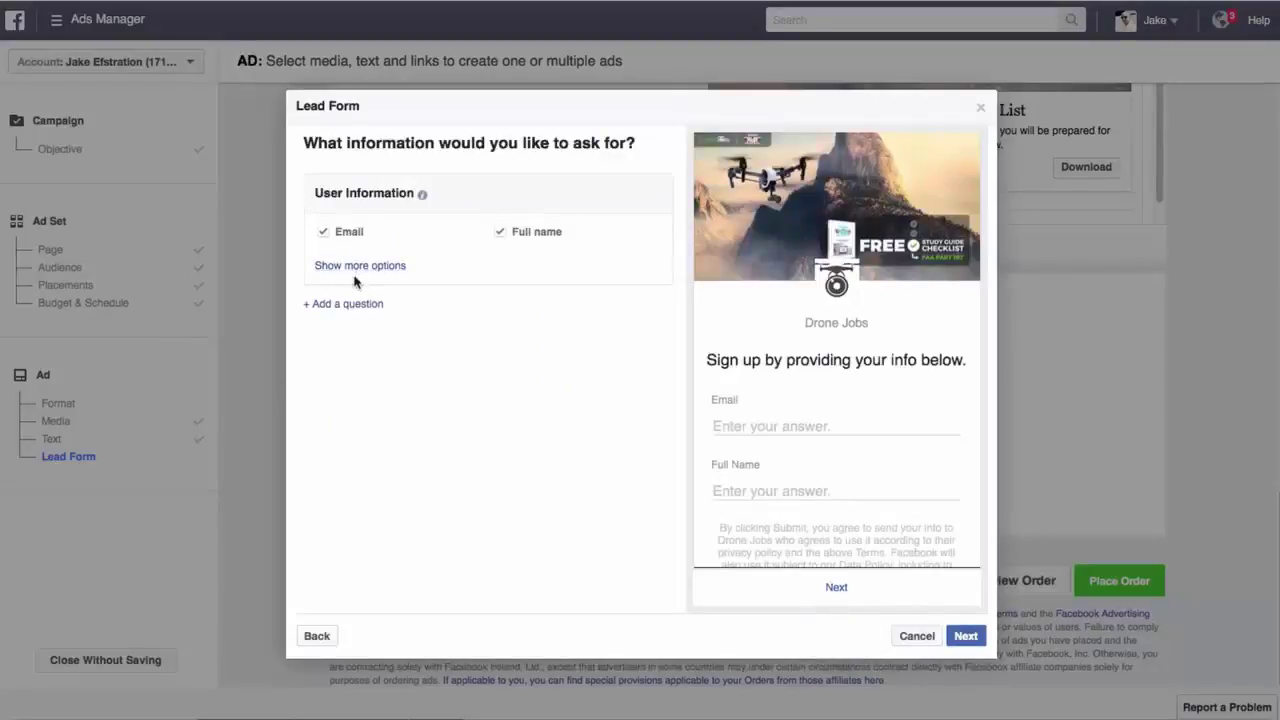
{"action": "left_click", "coordinate": [375, 265]}
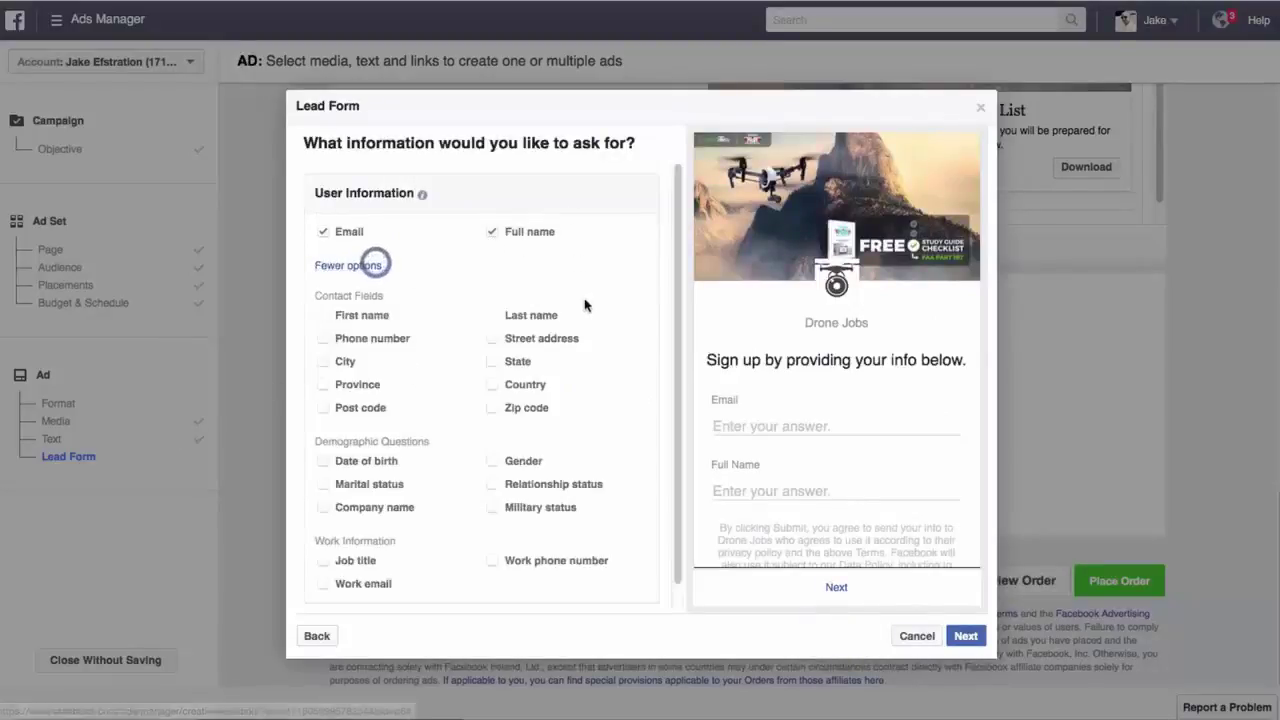
{"action": "left_click", "coordinate": [491, 232]}
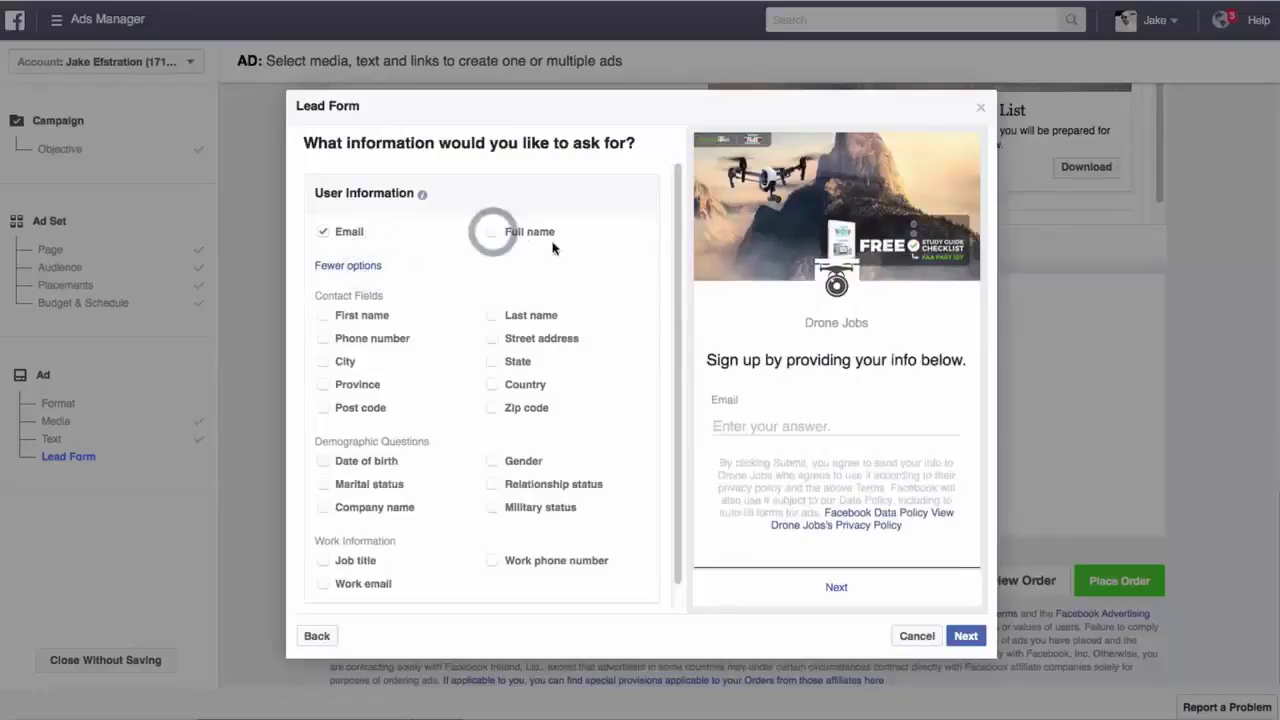
{"action": "left_click", "coordinate": [340, 318]}
{"action": "left_click", "coordinate": [491, 315]}
{"action": "left_click", "coordinate": [491, 315]}
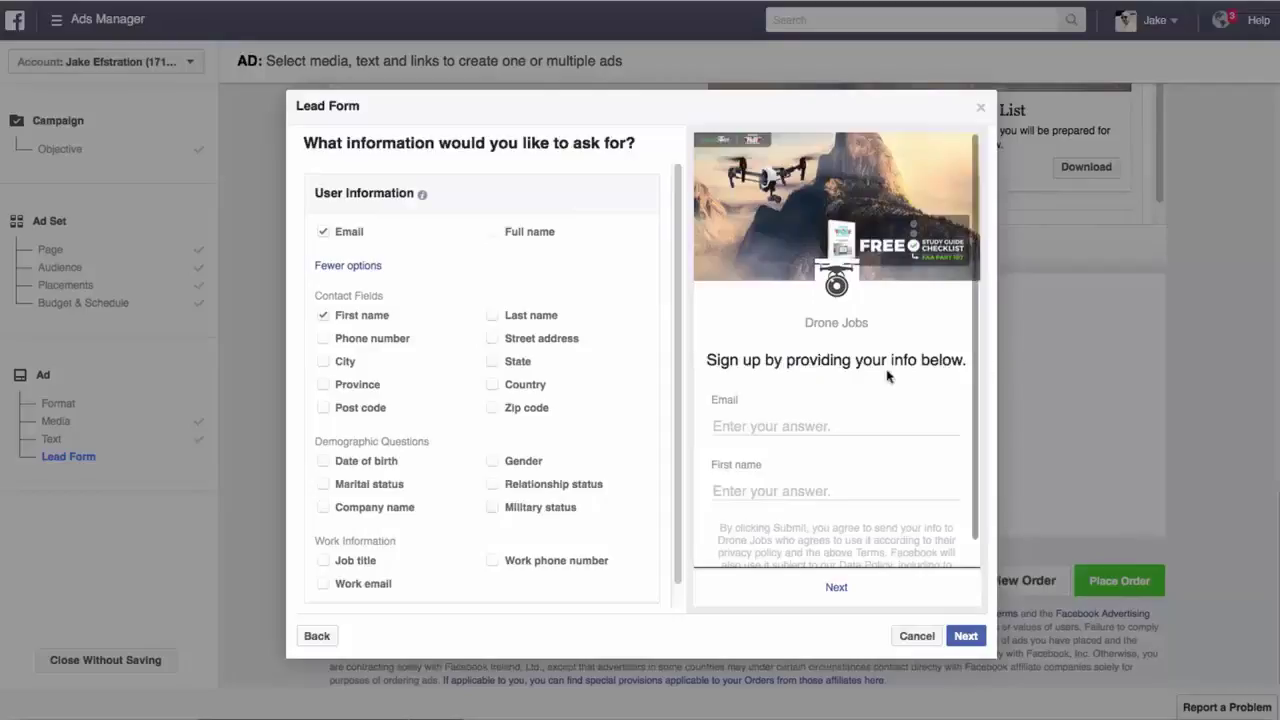
{"action": "scroll", "coordinate": [911, 374], "scroll_direction": "down", "scroll_amount": 1}
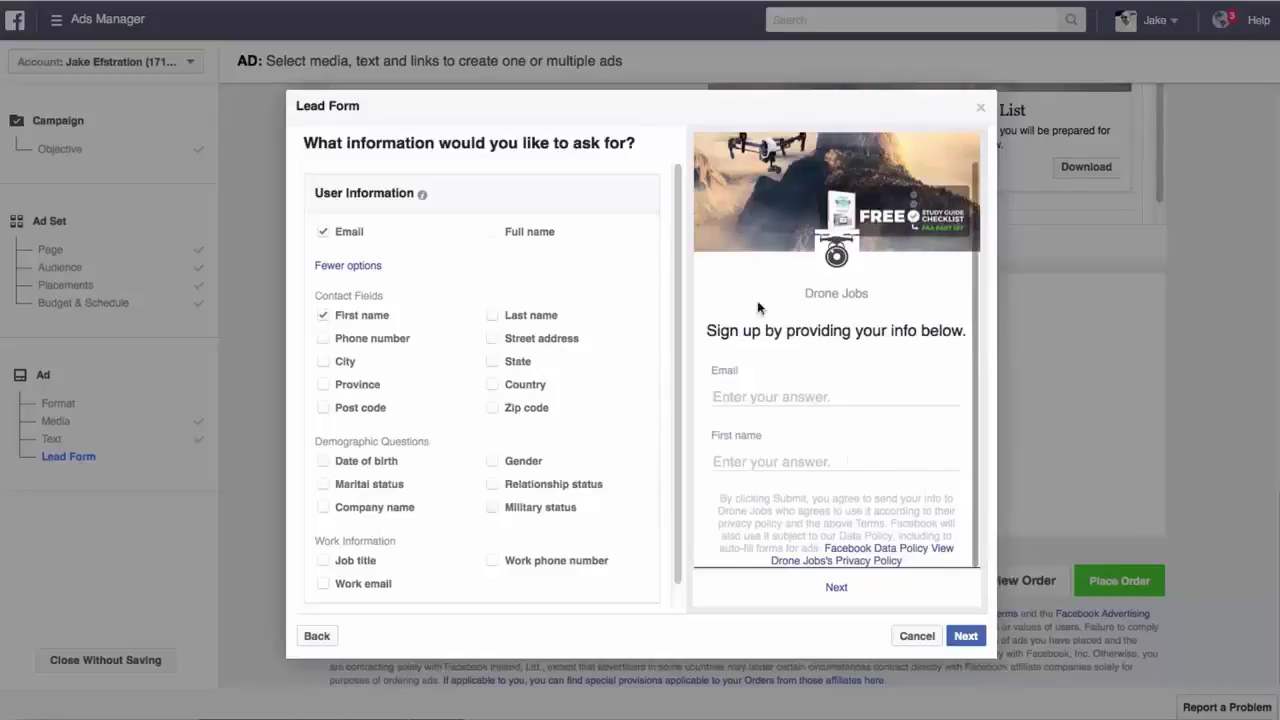
{"action": "left_click", "coordinate": [965, 638]}
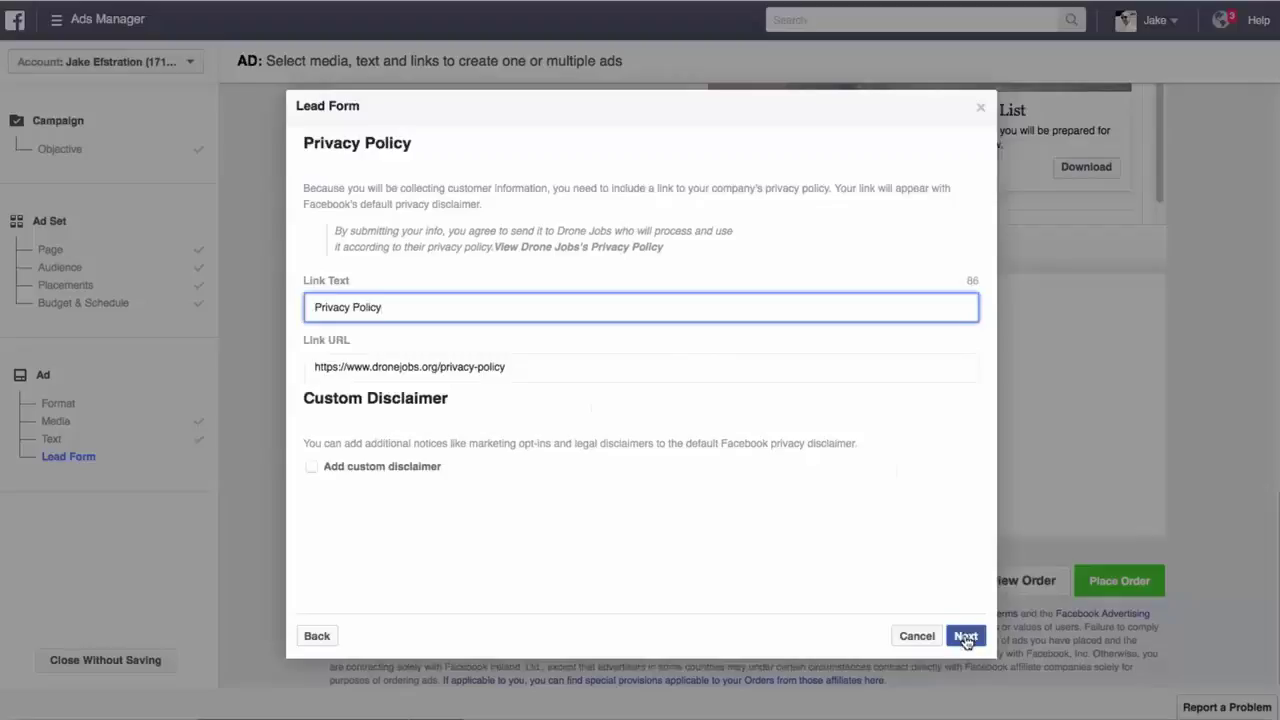
{"action": "left_click", "coordinate": [966, 636]}
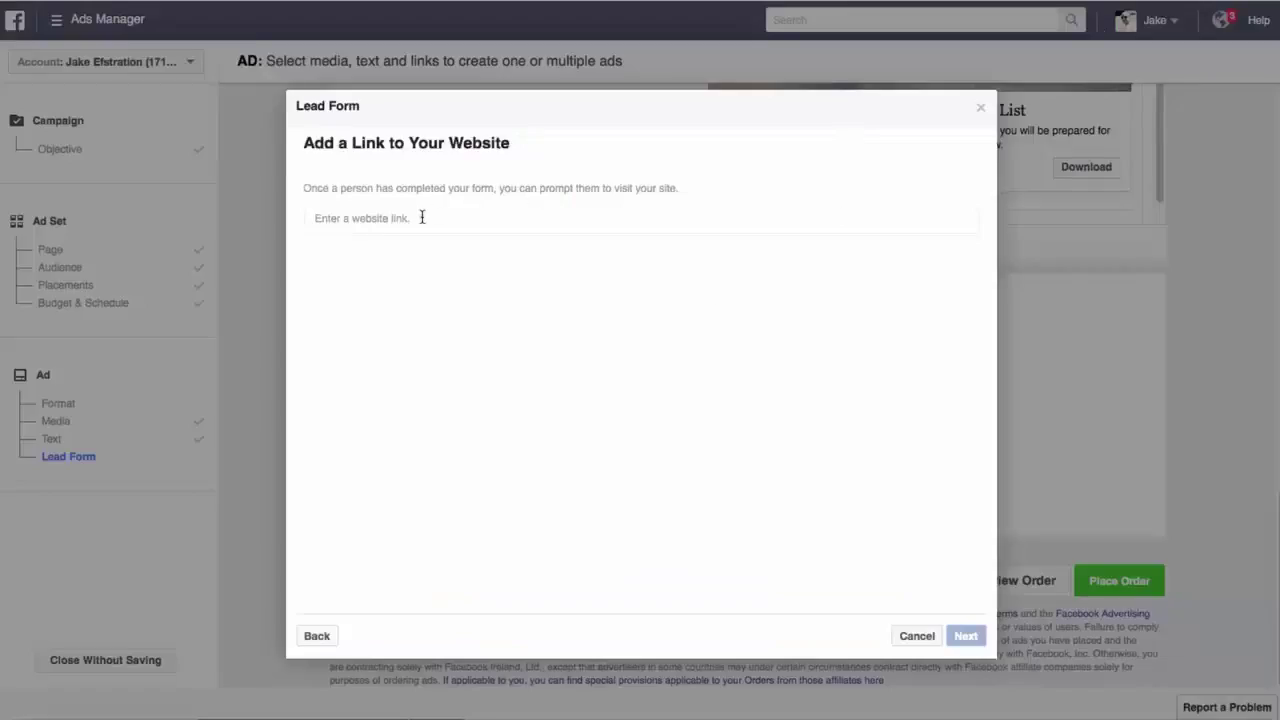
{"action": "left_click", "coordinate": [423, 217]}
{"action": "type", "text": "https://www.dronejobs.org/faa-part-107-ground-school"}
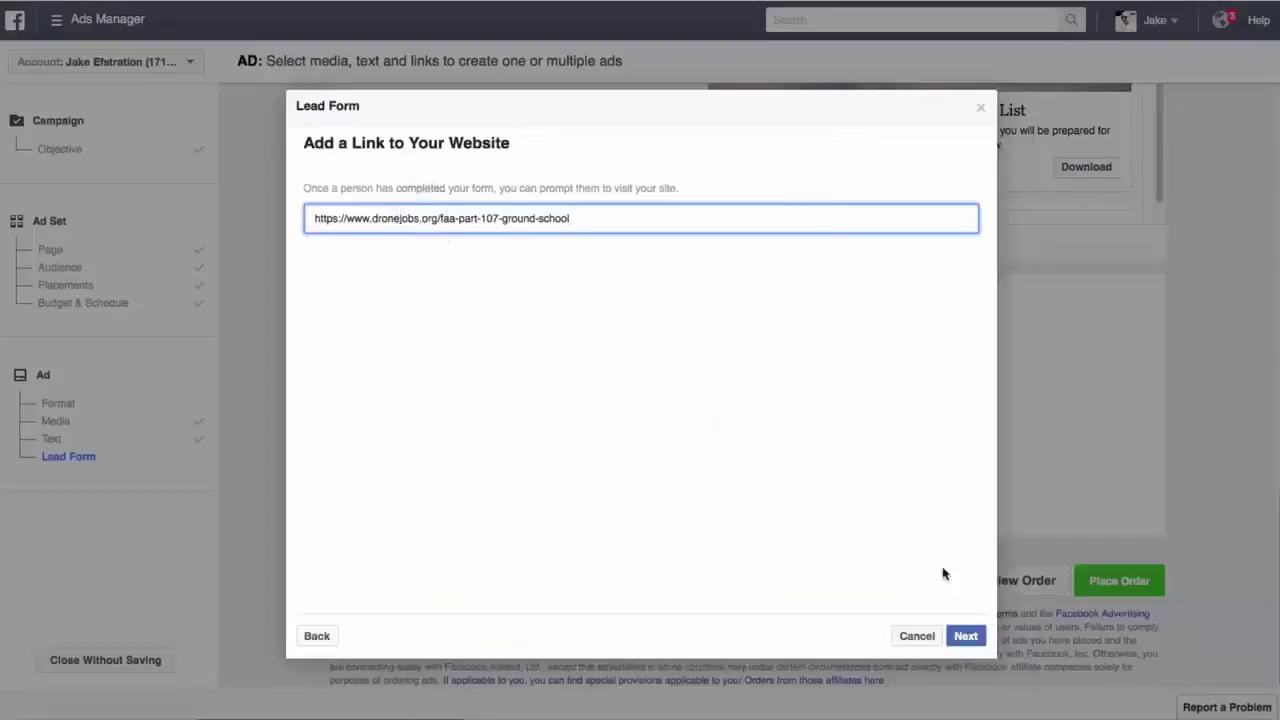
{"action": "left_click", "coordinate": [966, 637]}
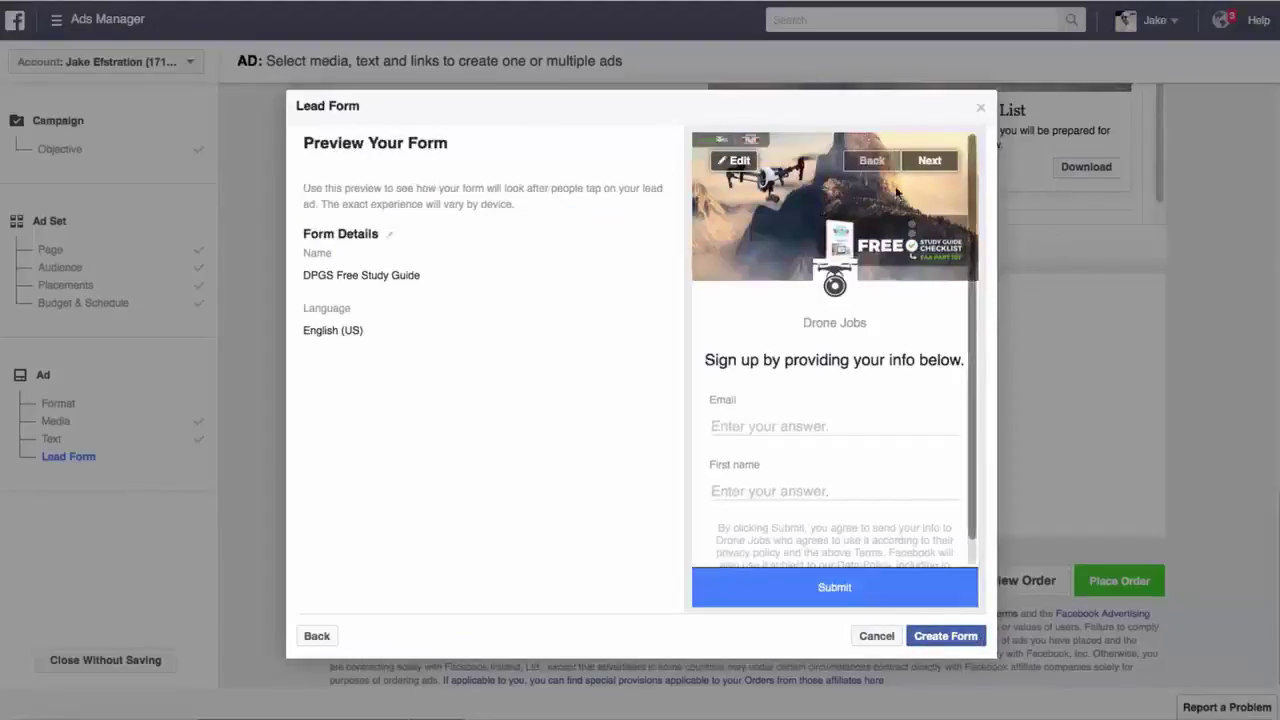
{"action": "left_click", "coordinate": [951, 637]}
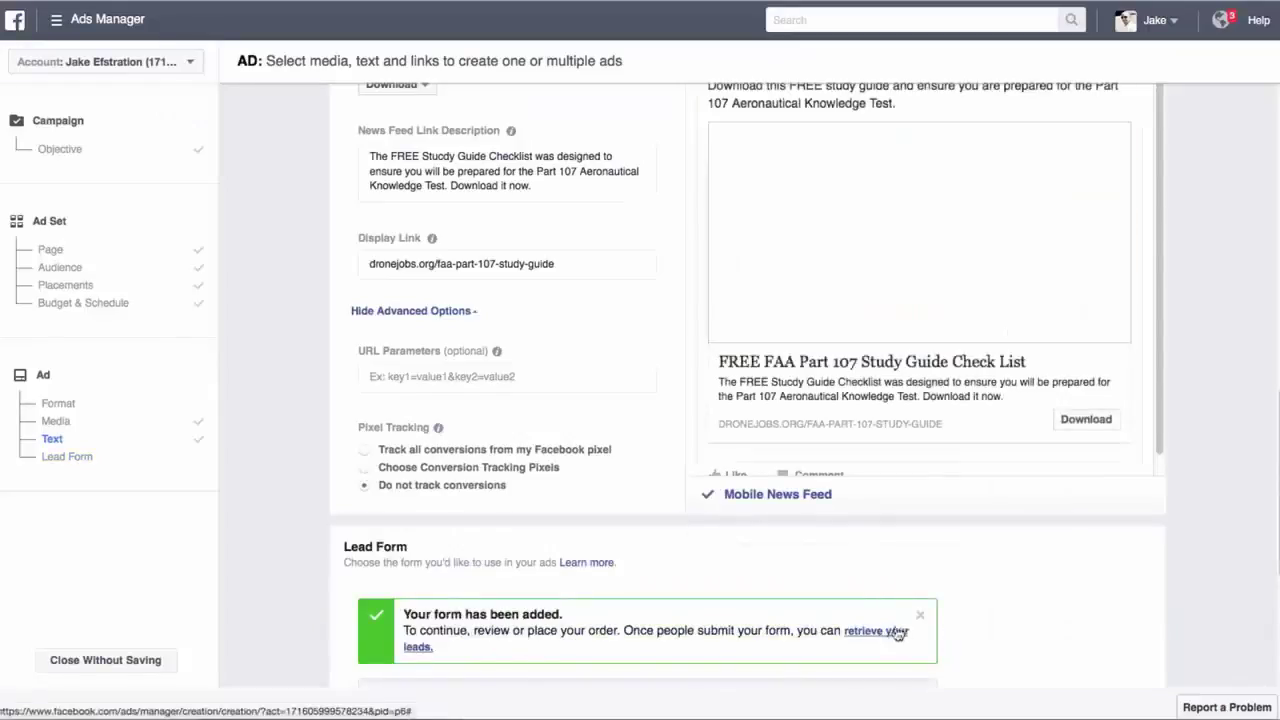
{"action": "scroll", "coordinate": [700, 590], "scroll_direction": "down", "scroll_amount": 5}
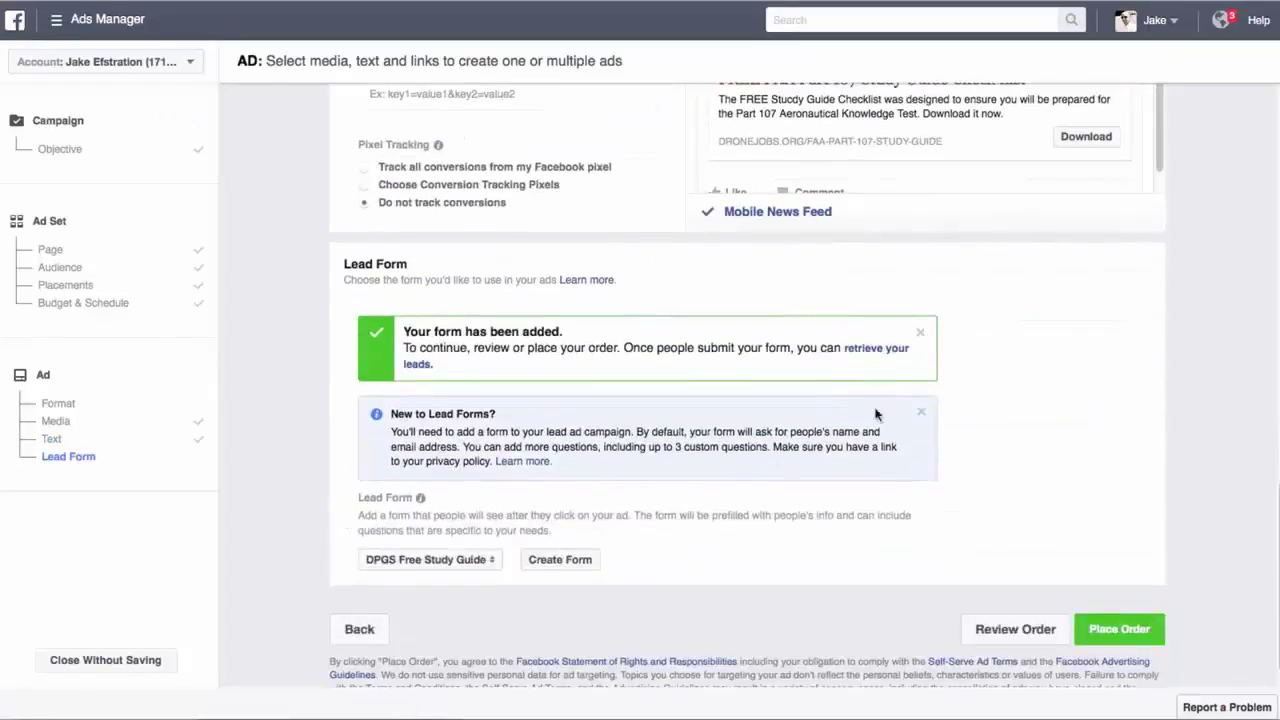
{"action": "scroll", "coordinate": [980, 394], "scroll_direction": "down", "scroll_amount": 1}
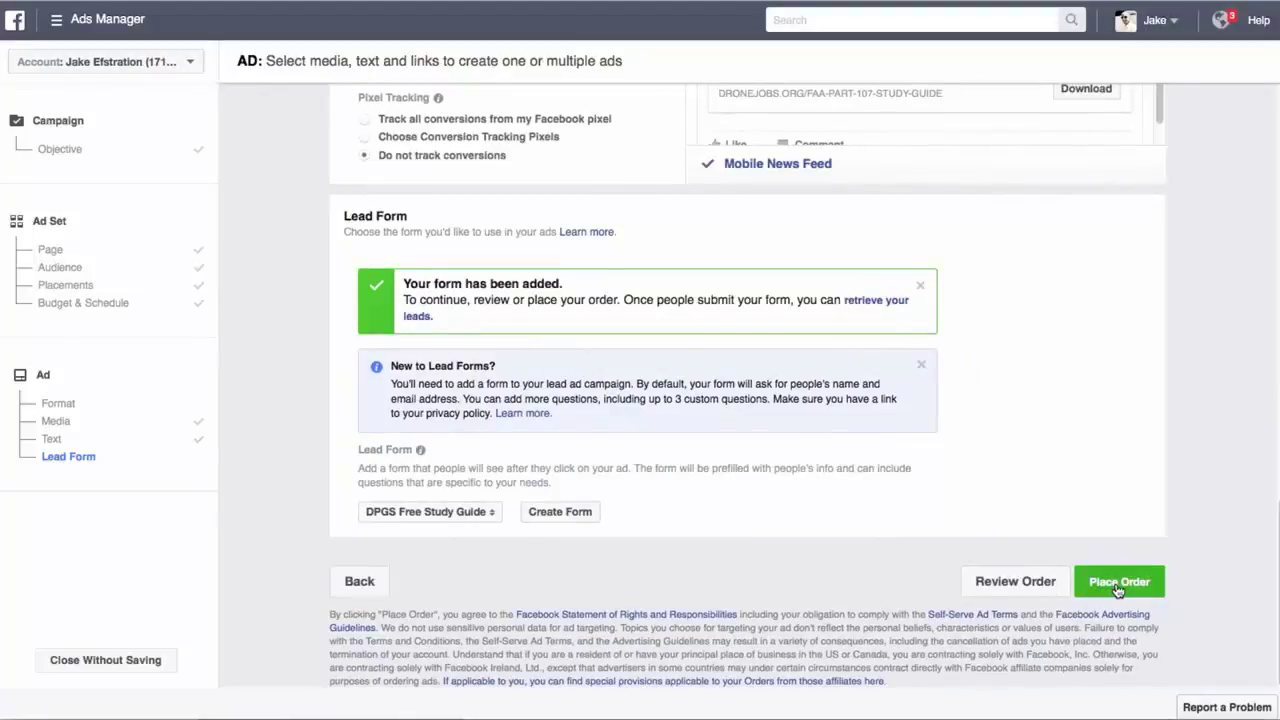
Place the ad order and continue past the order confirmation
{"action": "left_click", "coordinate": [1117, 590]}
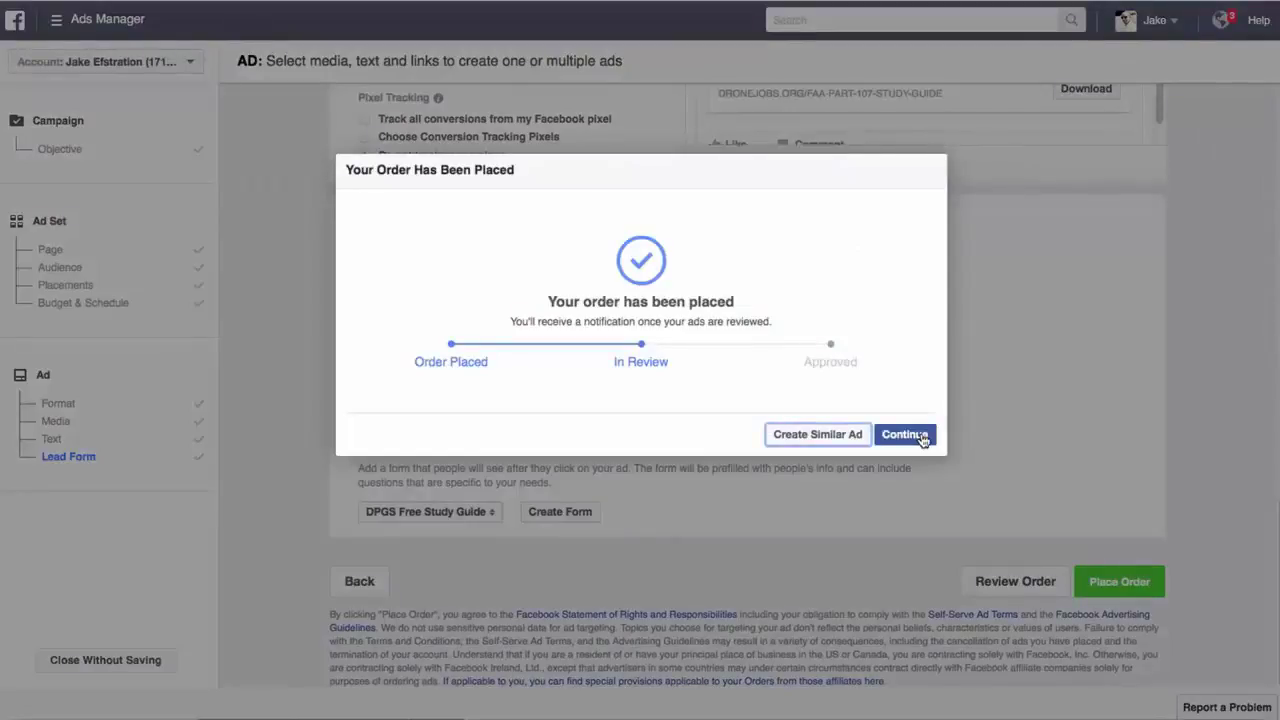
{"action": "left_click", "coordinate": [922, 438]}
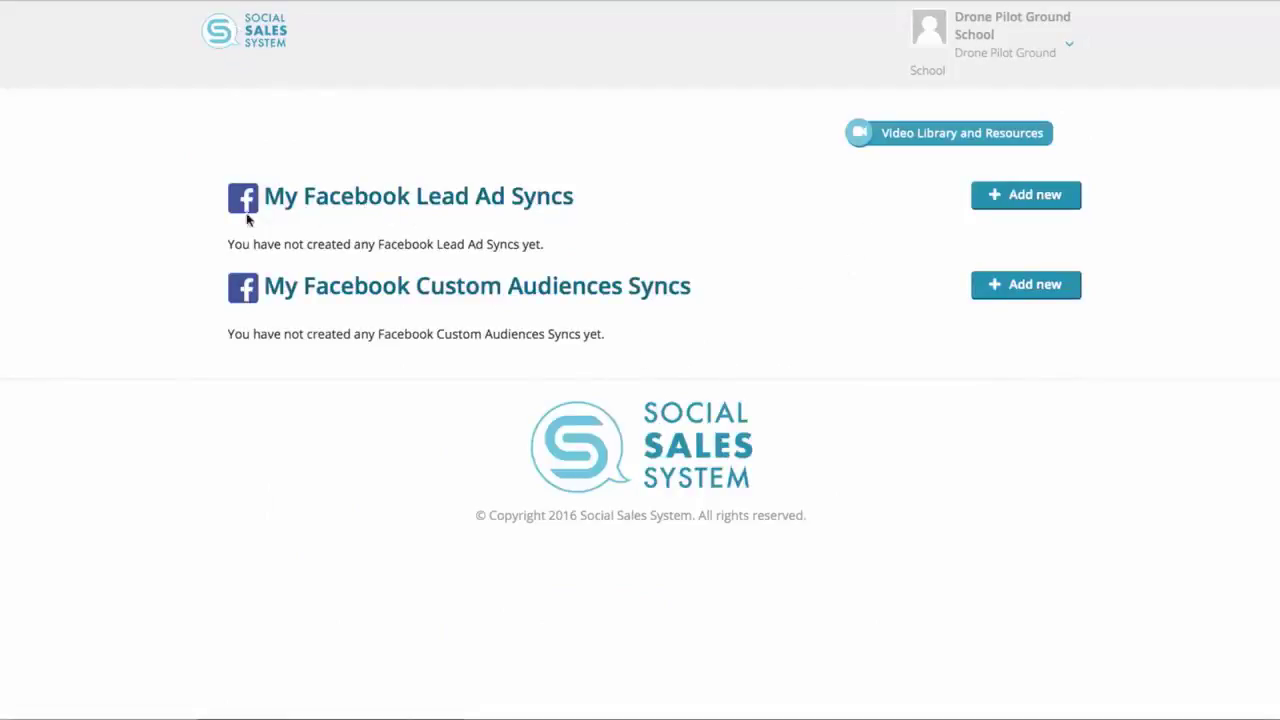
In Social Sales System, add a new Facebook Lead Ad Sync and name the lead generator "DPGS Free Study Guide"
{"action": "left_click_drag", "start_coordinate": [268, 197], "coordinate": [562, 199]}
{"action": "left_click", "coordinate": [562, 200]}
{"action": "left_click_drag", "start_coordinate": [270, 196], "coordinate": [577, 198]}
{"action": "left_click", "coordinate": [333, 197]}
{"action": "left_click", "coordinate": [1026, 194]}
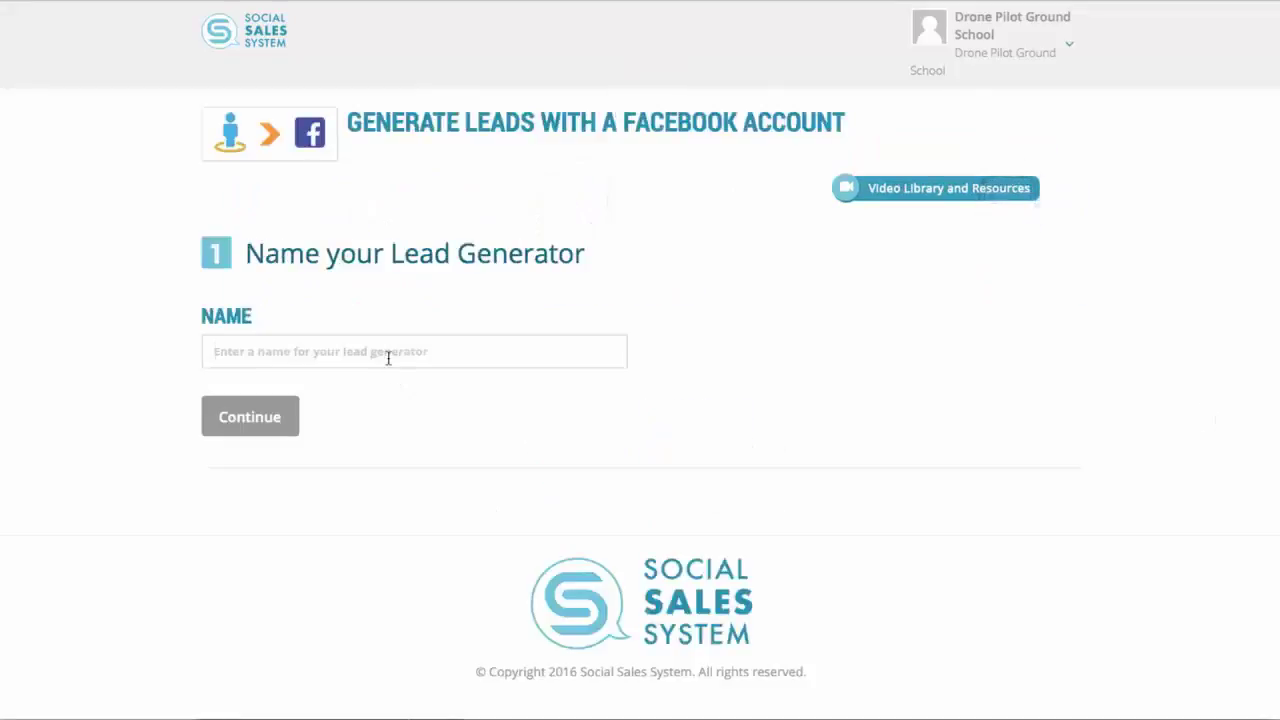
{"action": "left_click", "coordinate": [388, 358]}
{"action": "type", "text": "DPGS Free Study Guide"}
{"action": "left_click", "coordinate": [255, 416]}
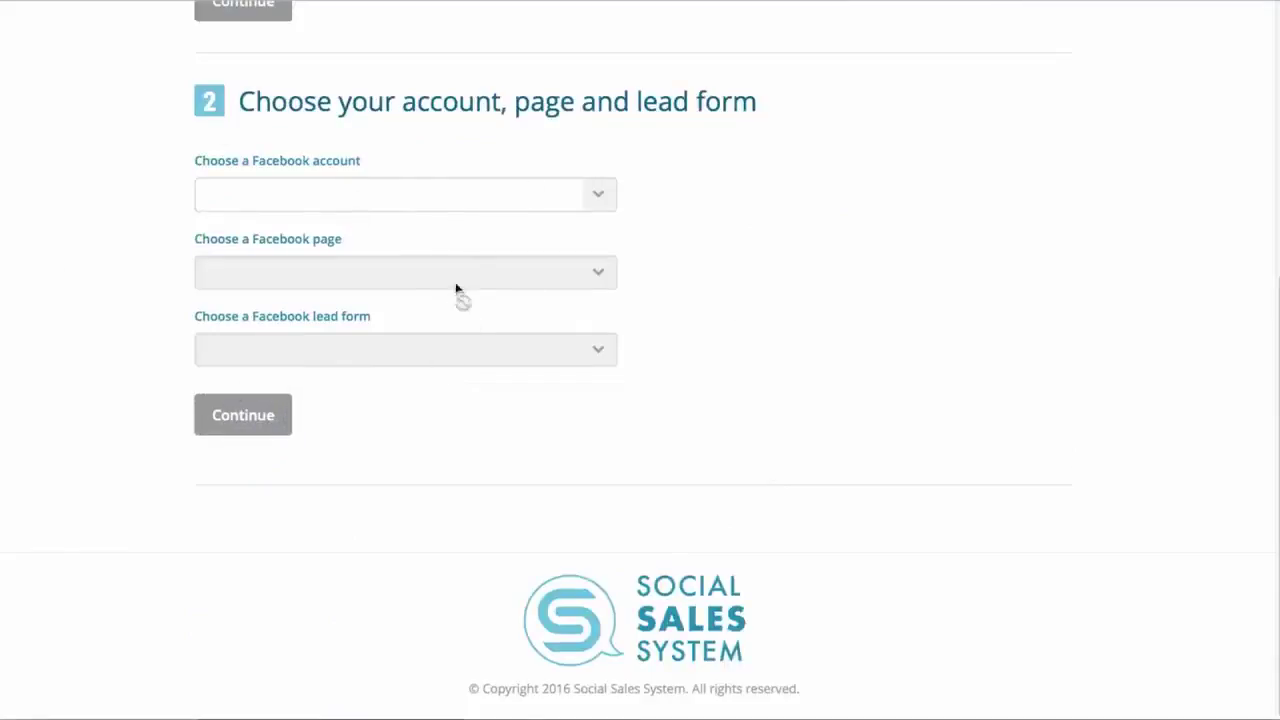
Connect the lead generator to the Drone Pilot Ground School account, the Drone Jobs page and the DPGS Free Study Guide lead form
{"action": "left_click", "coordinate": [417, 178]}
{"action": "left_click", "coordinate": [410, 236]}
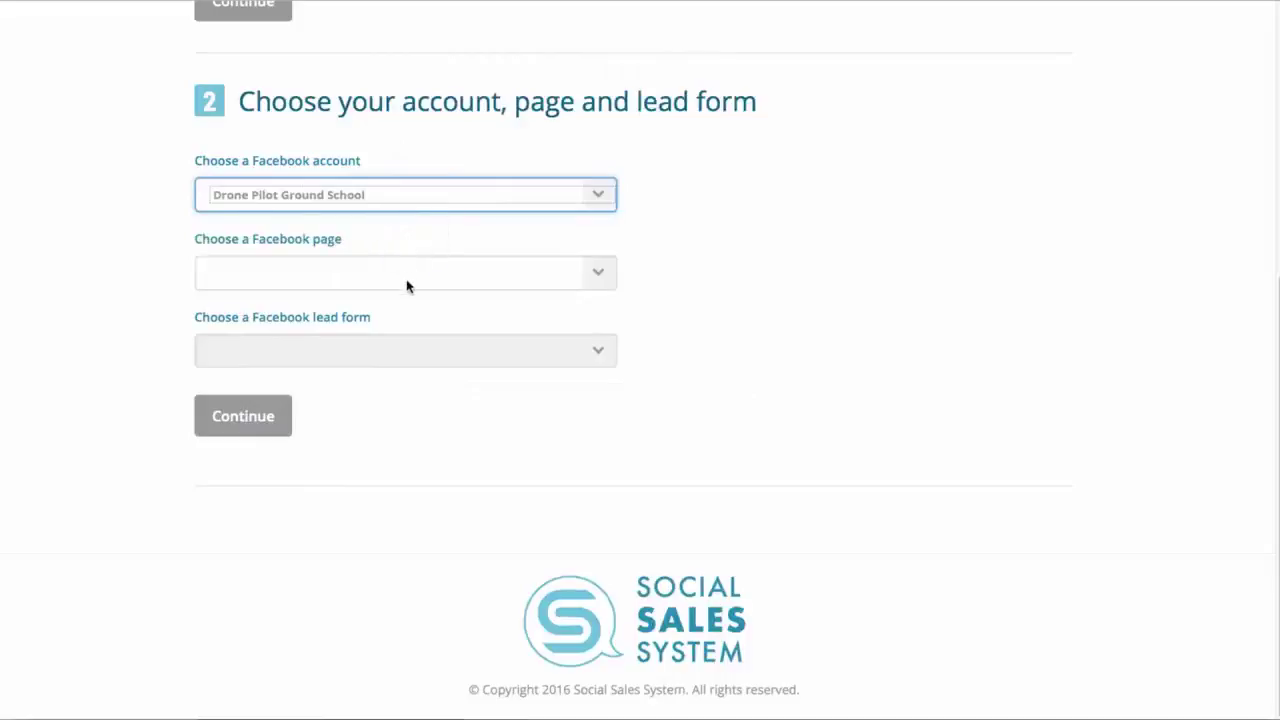
{"action": "left_click", "coordinate": [406, 282]}
{"action": "left_click", "coordinate": [402, 311]}
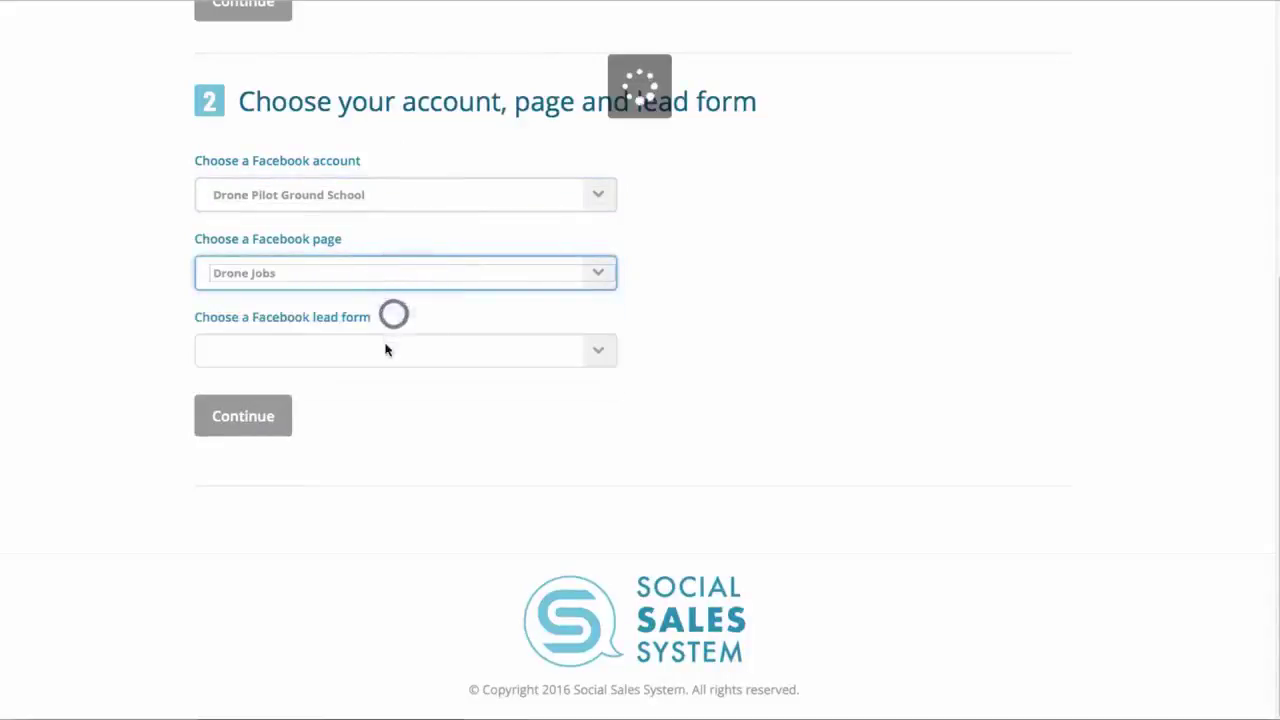
{"action": "left_click", "coordinate": [388, 351]}
{"action": "left_click", "coordinate": [369, 388]}
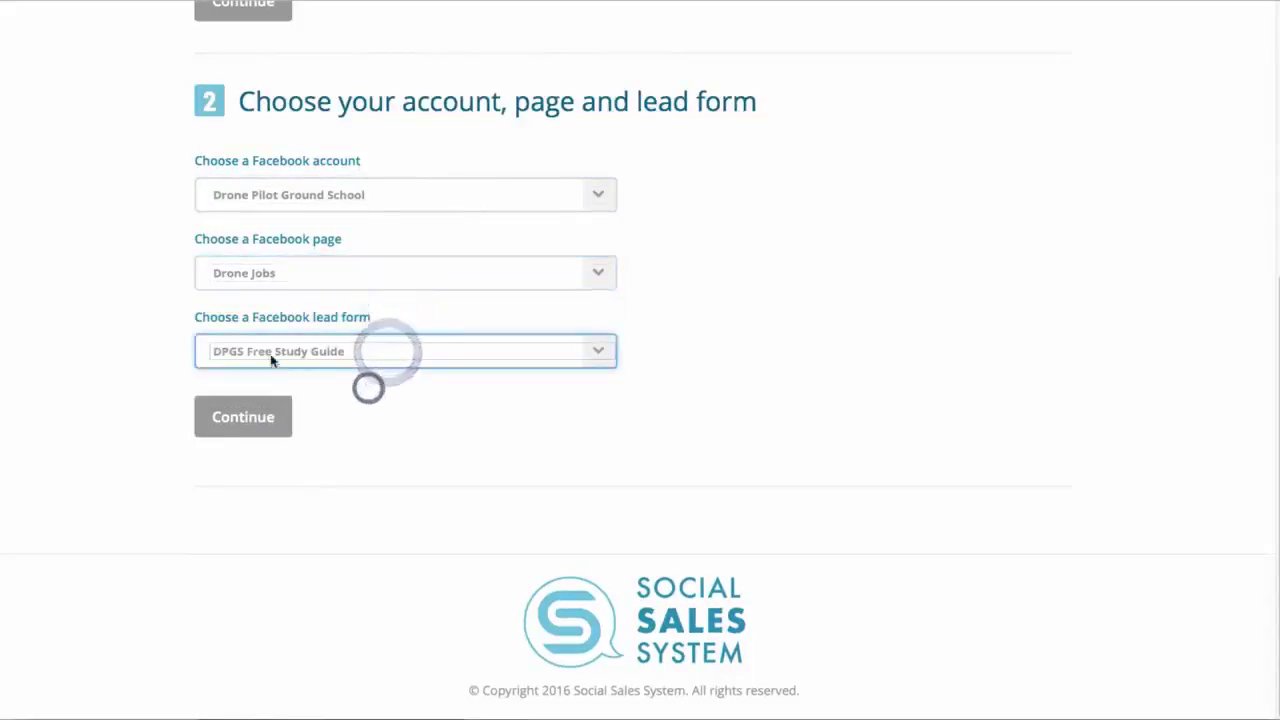
{"action": "left_click", "coordinate": [231, 316]}
{"action": "left_click", "coordinate": [363, 318]}
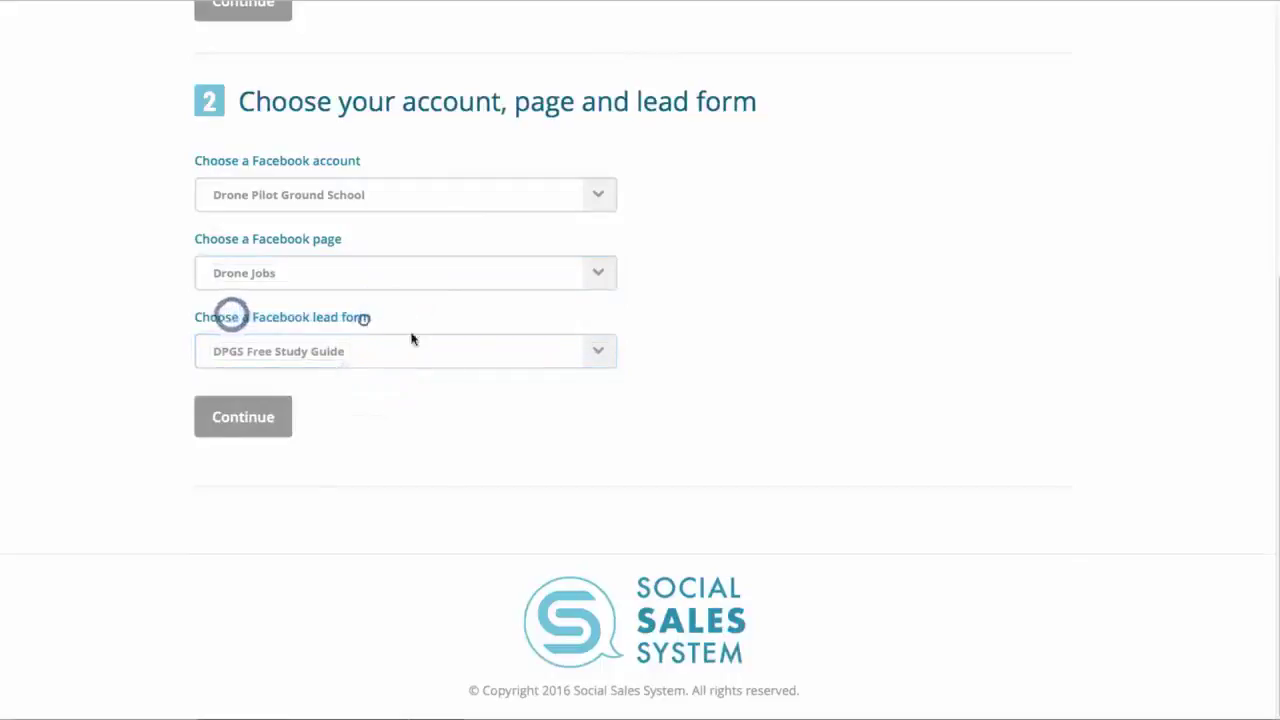
{"action": "left_click", "coordinate": [279, 434]}
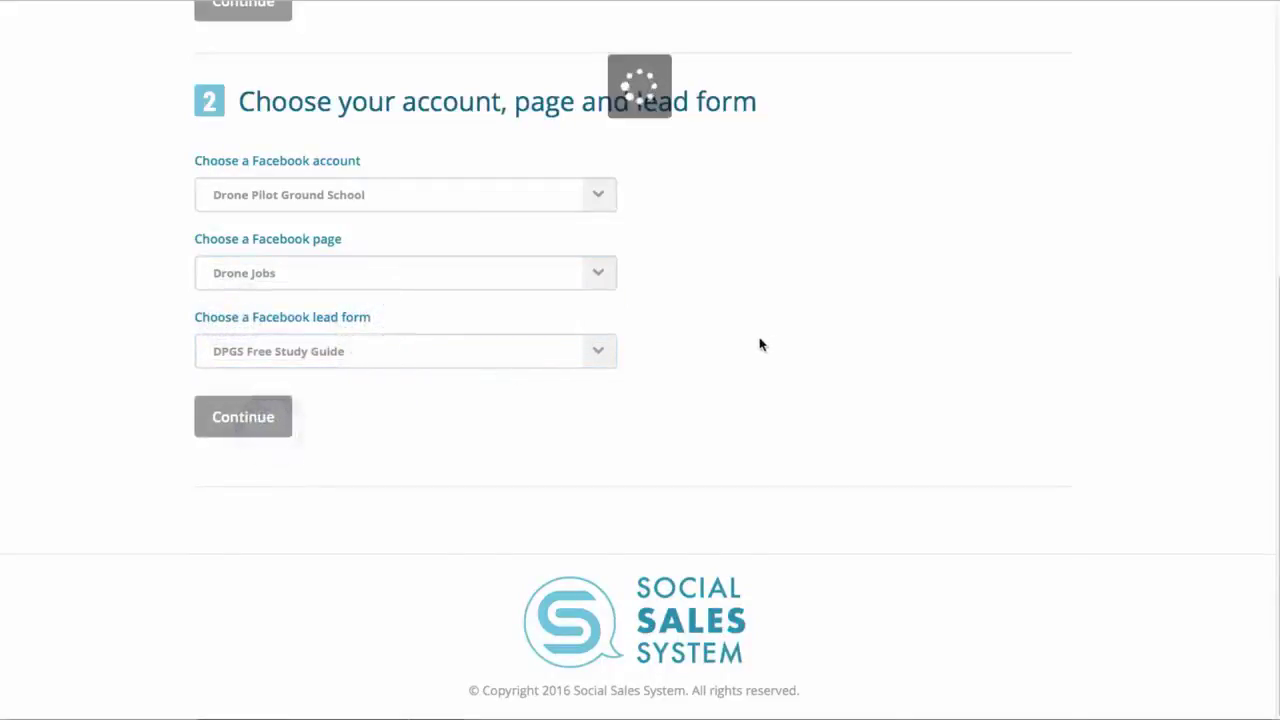
Sync Infusionsoft's Drone Pilot Ground School account with the action "Apply a tag to a contact" and open that action's configuration
{"action": "scroll", "coordinate": [790, 330], "scroll_direction": "down", "scroll_amount": 3}
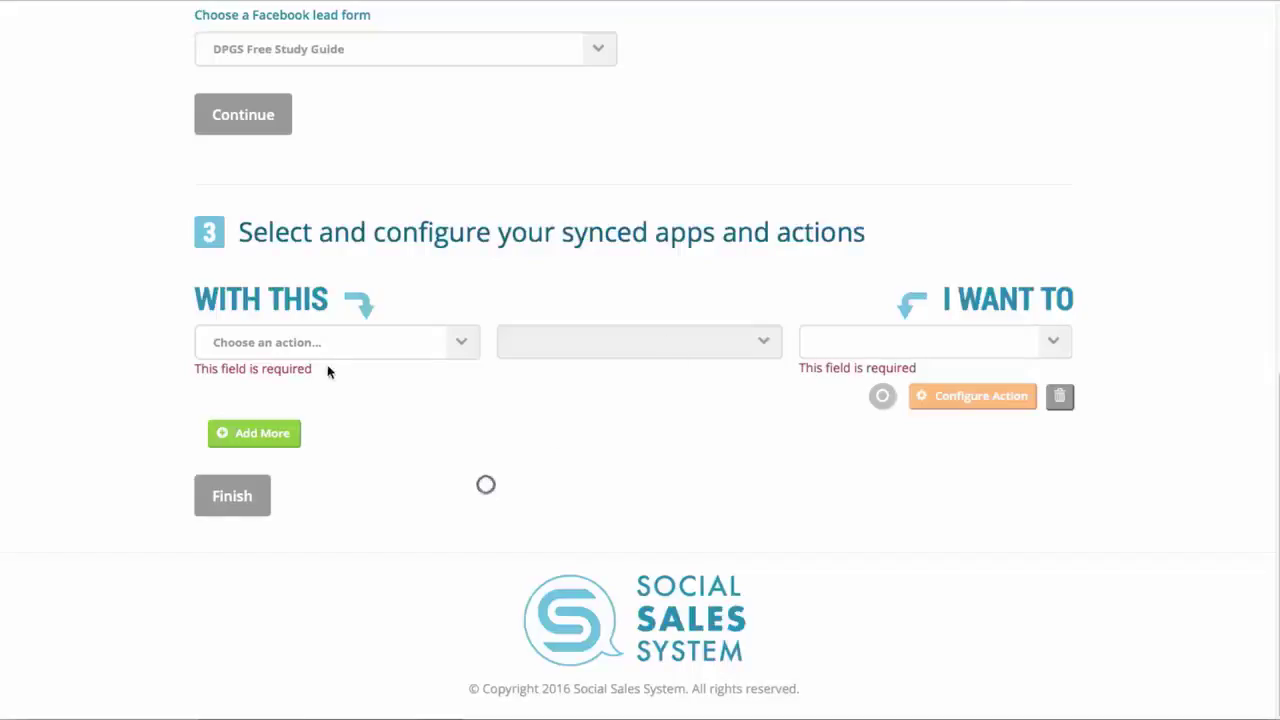
{"action": "left_click", "coordinate": [307, 341]}
{"action": "left_click", "coordinate": [293, 383]}
{"action": "left_click", "coordinate": [594, 340]}
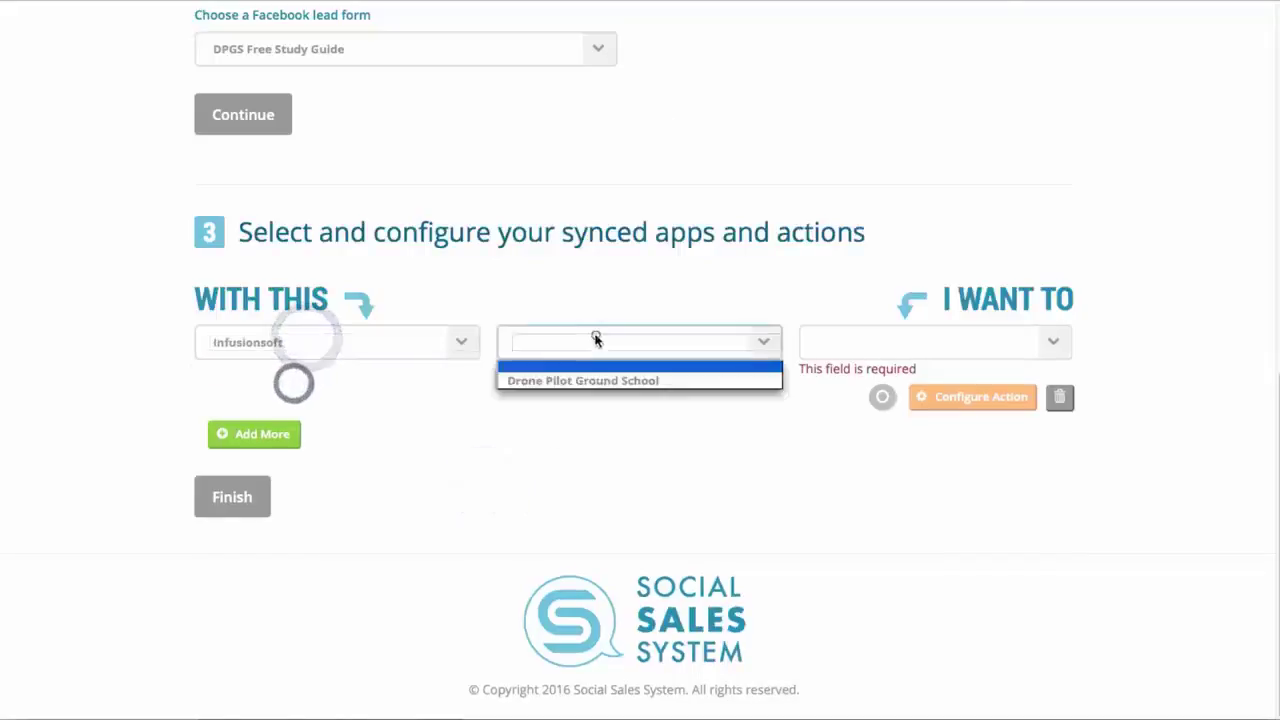
{"action": "left_click", "coordinate": [588, 378]}
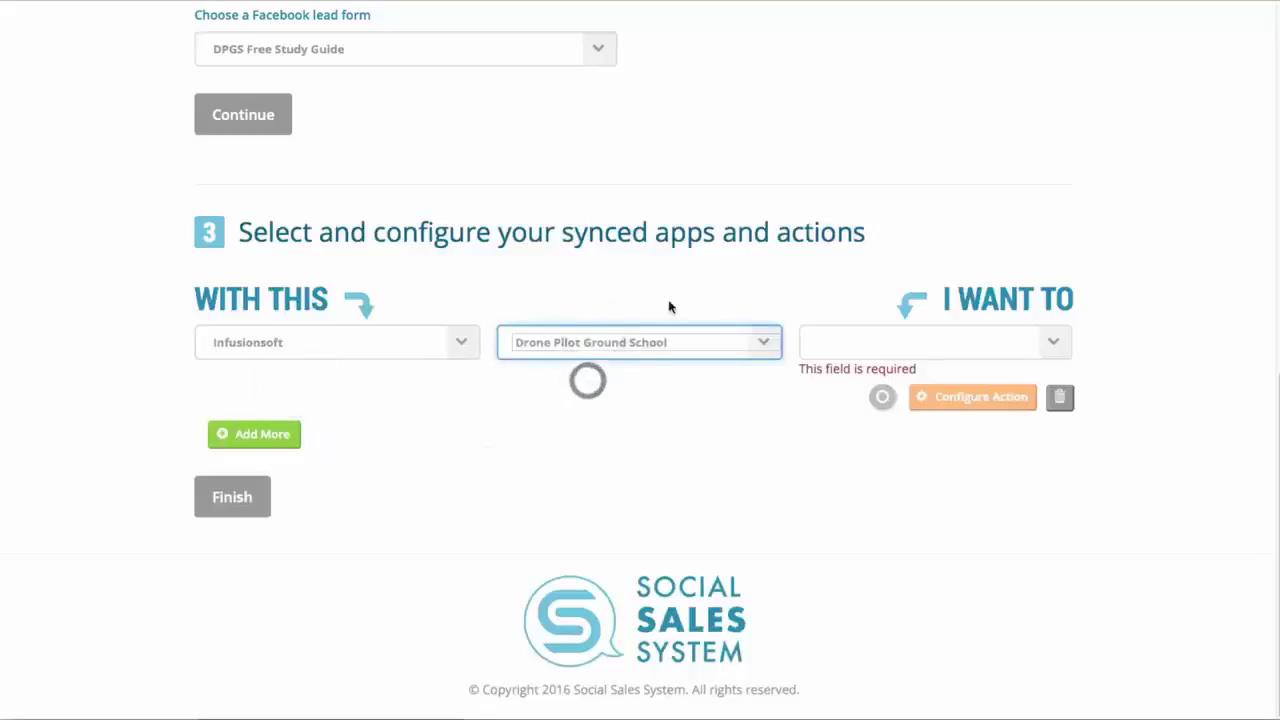
{"action": "left_click", "coordinate": [875, 345]}
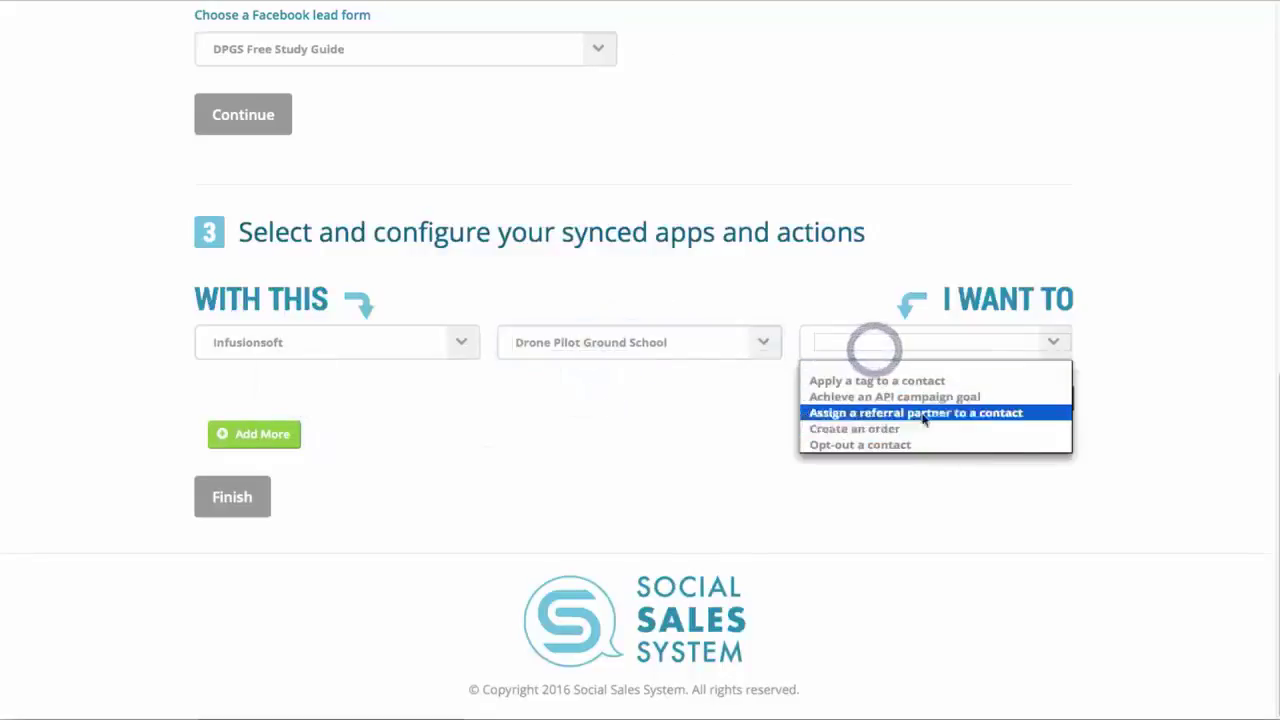
{"action": "left_click", "coordinate": [907, 384]}
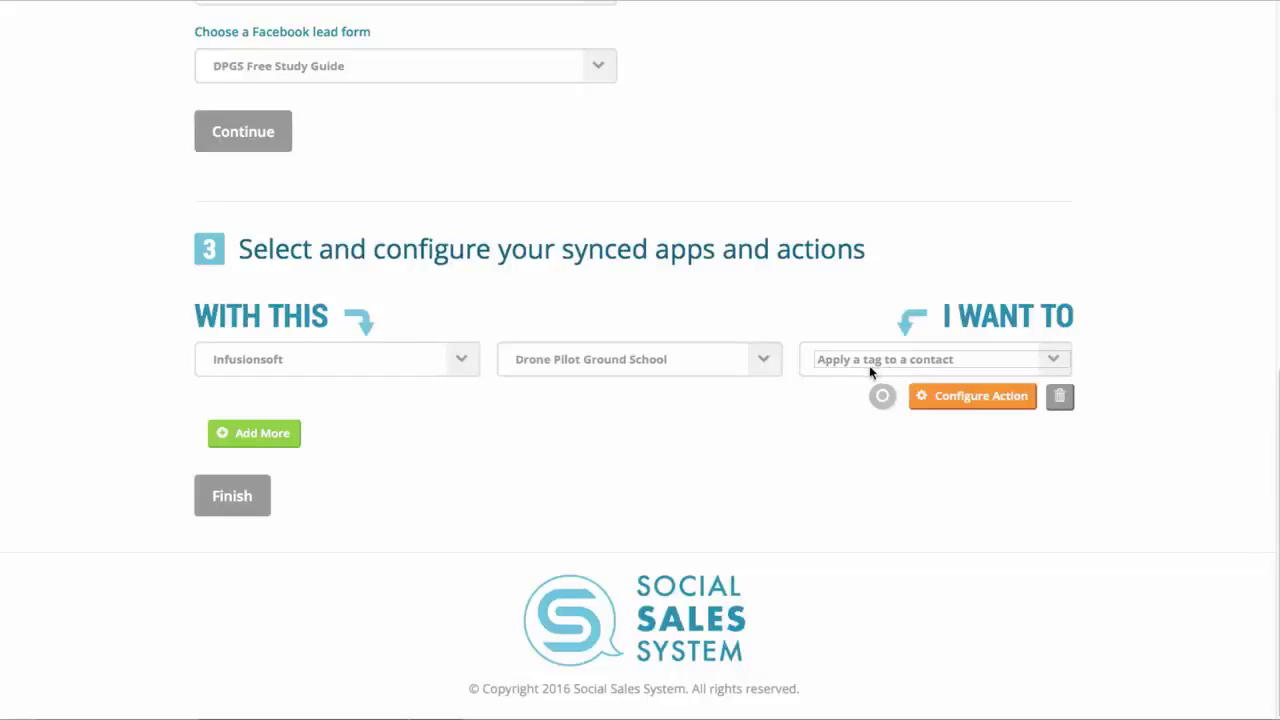
{"action": "left_click", "coordinate": [979, 408]}
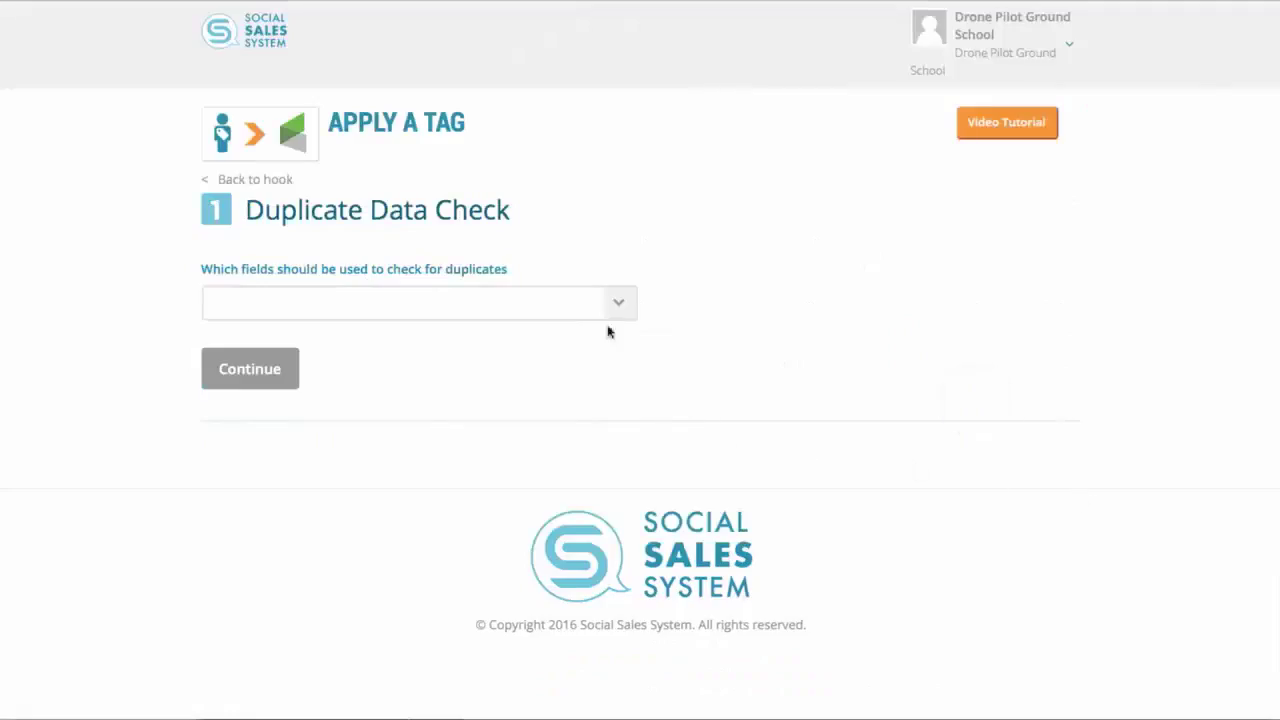
Check for duplicates by primary email address, using the email.0 field
{"action": "left_click", "coordinate": [617, 302]}
{"action": "left_click", "coordinate": [480, 357]}
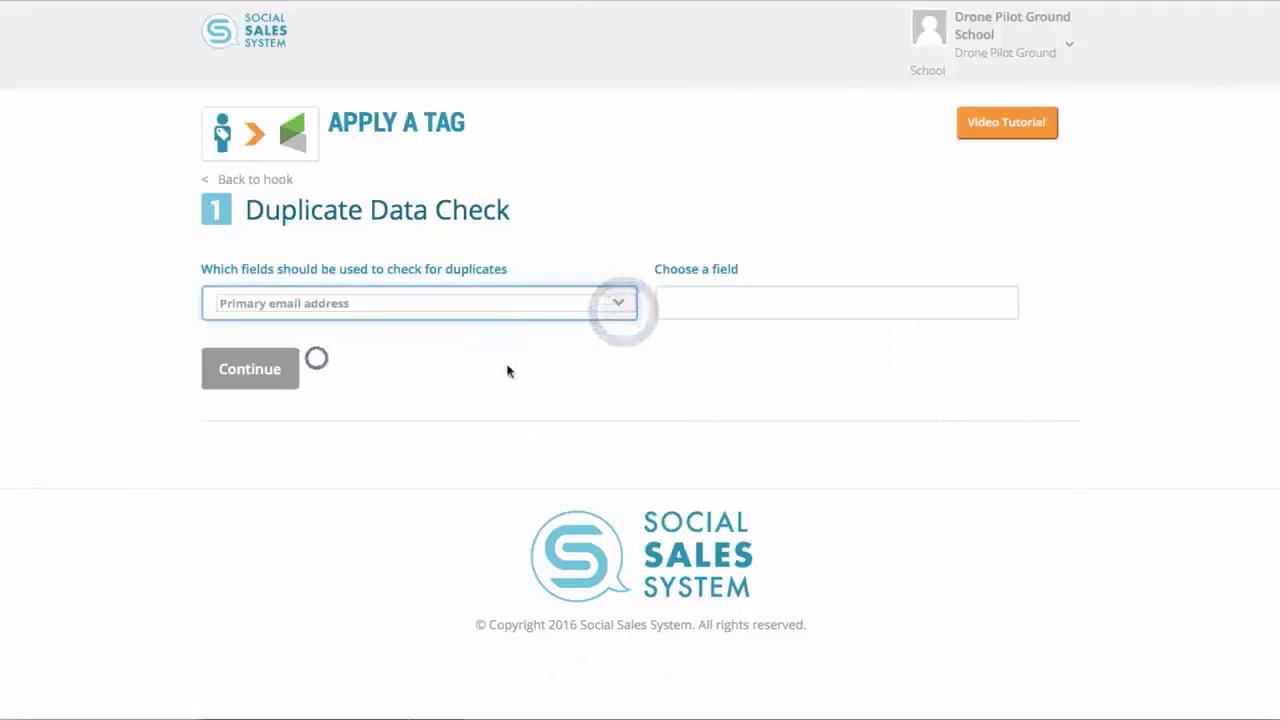
{"action": "left_click", "coordinate": [741, 307]}
{"action": "left_click", "coordinate": [743, 467]}
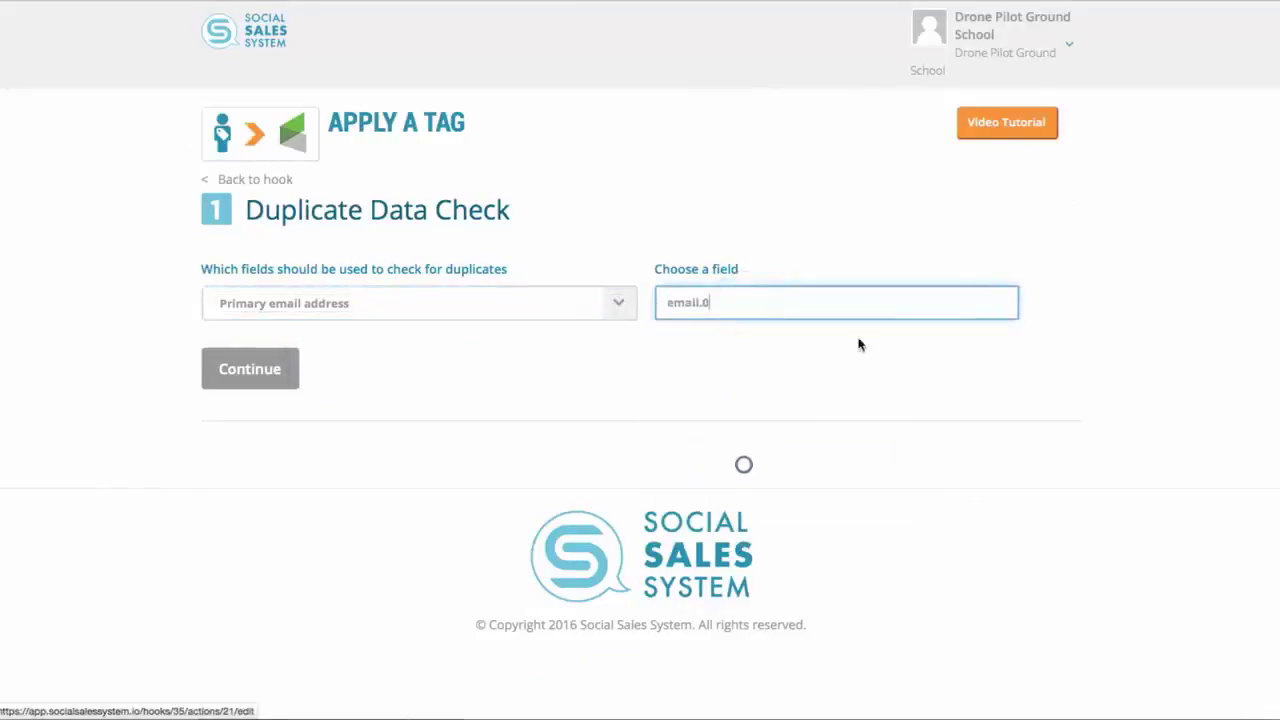
{"action": "left_click", "coordinate": [268, 385]}
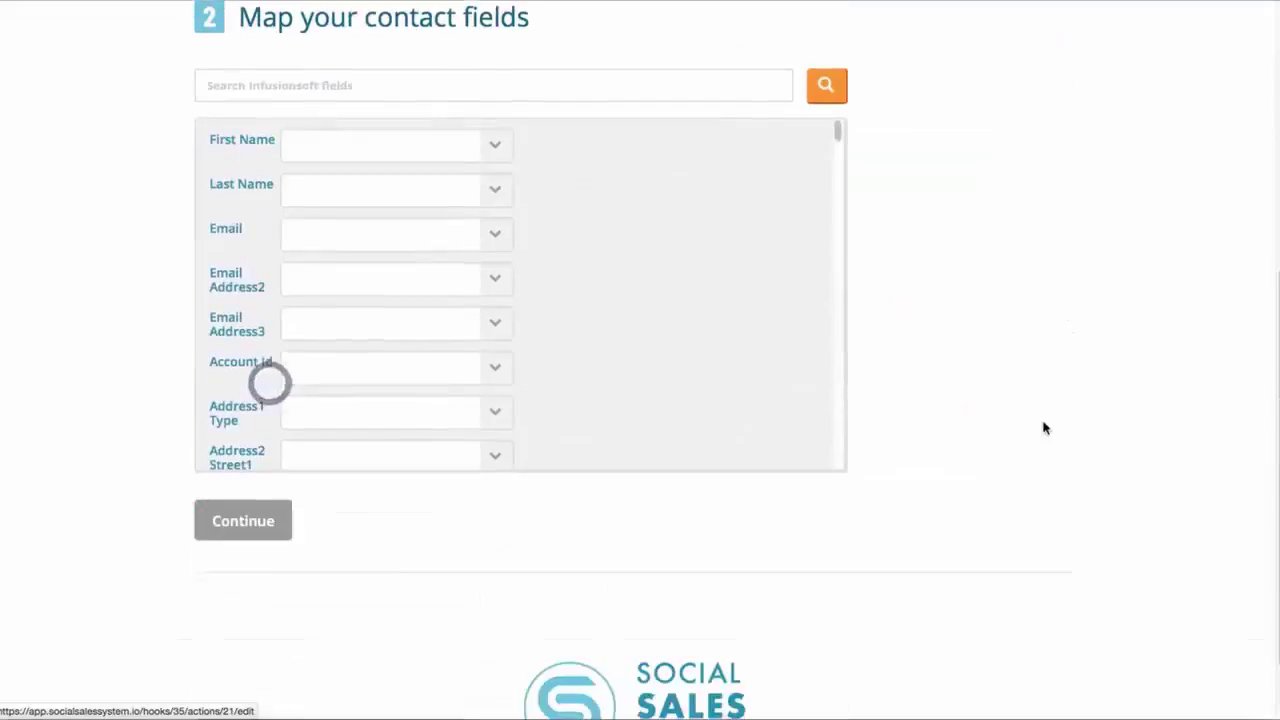
Map the First Name and Email contact fields to the incoming request fields first_name.0 and email.0
{"action": "left_click", "coordinate": [381, 149]}
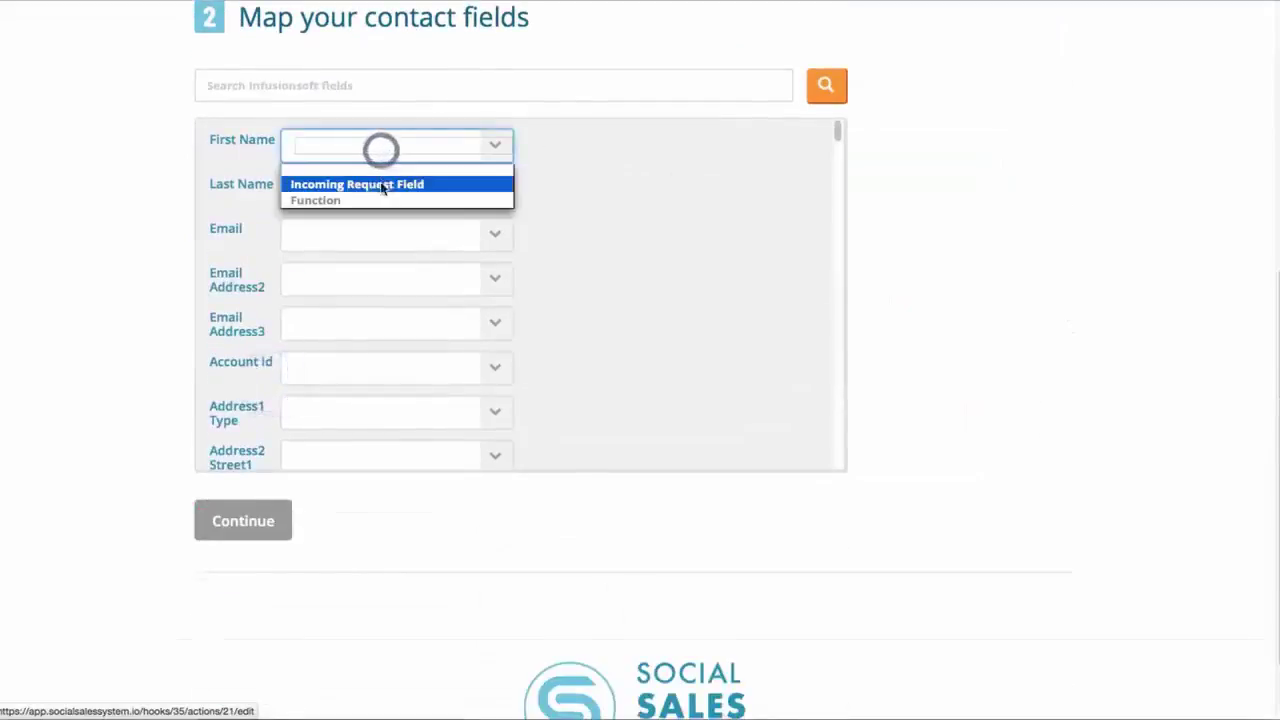
{"action": "left_click", "coordinate": [382, 186]}
{"action": "left_click", "coordinate": [663, 148]}
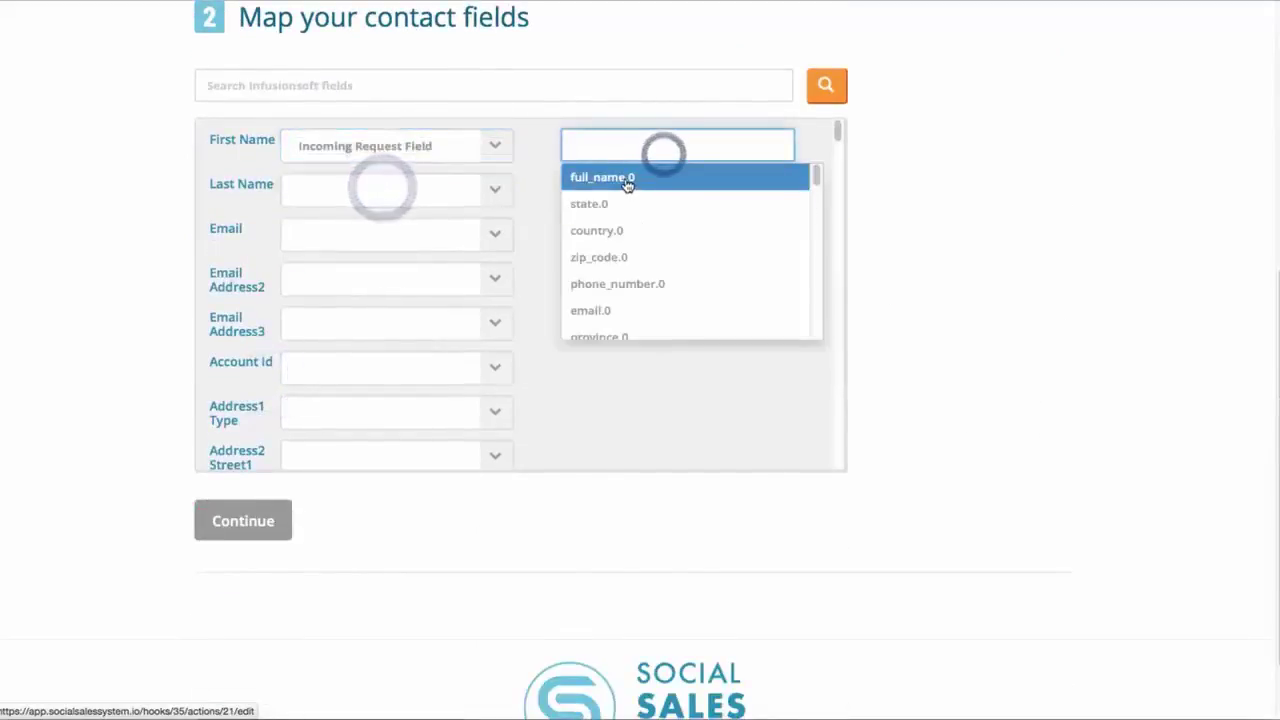
{"action": "scroll", "coordinate": [698, 258], "scroll_direction": "down", "scroll_amount": 3}
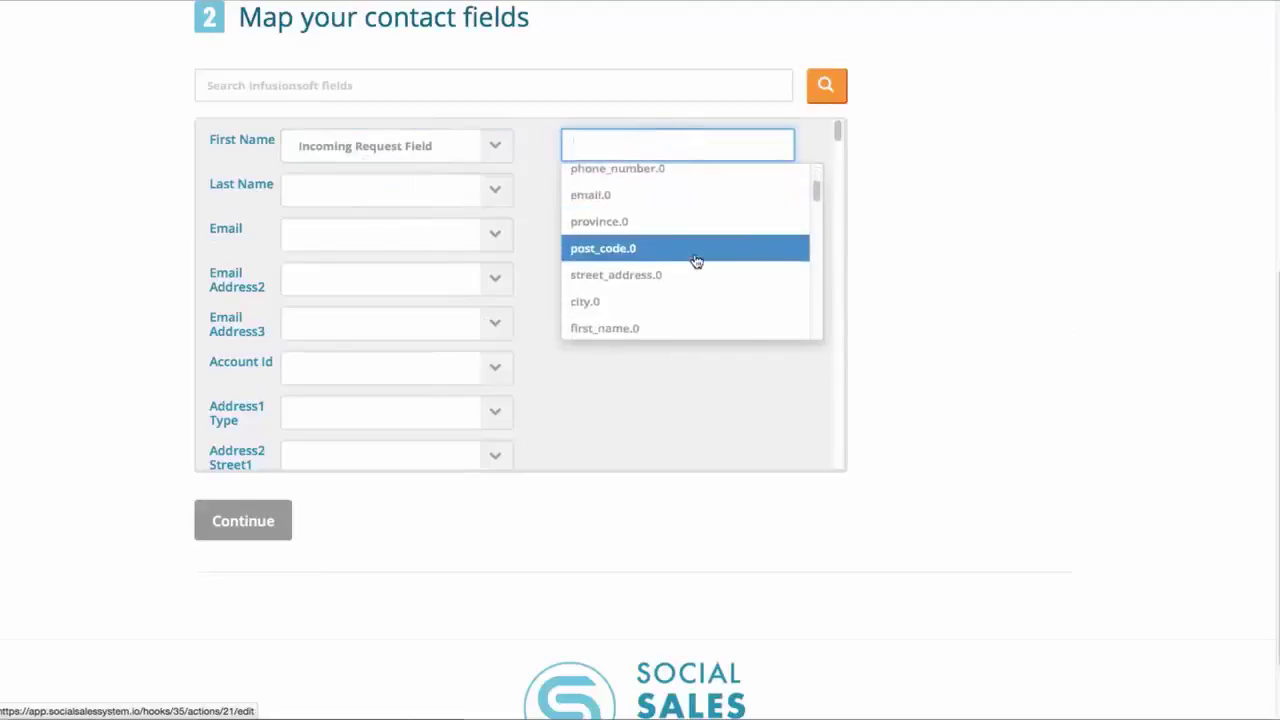
{"action": "left_click", "coordinate": [634, 328]}
{"action": "left_click", "coordinate": [343, 235]}
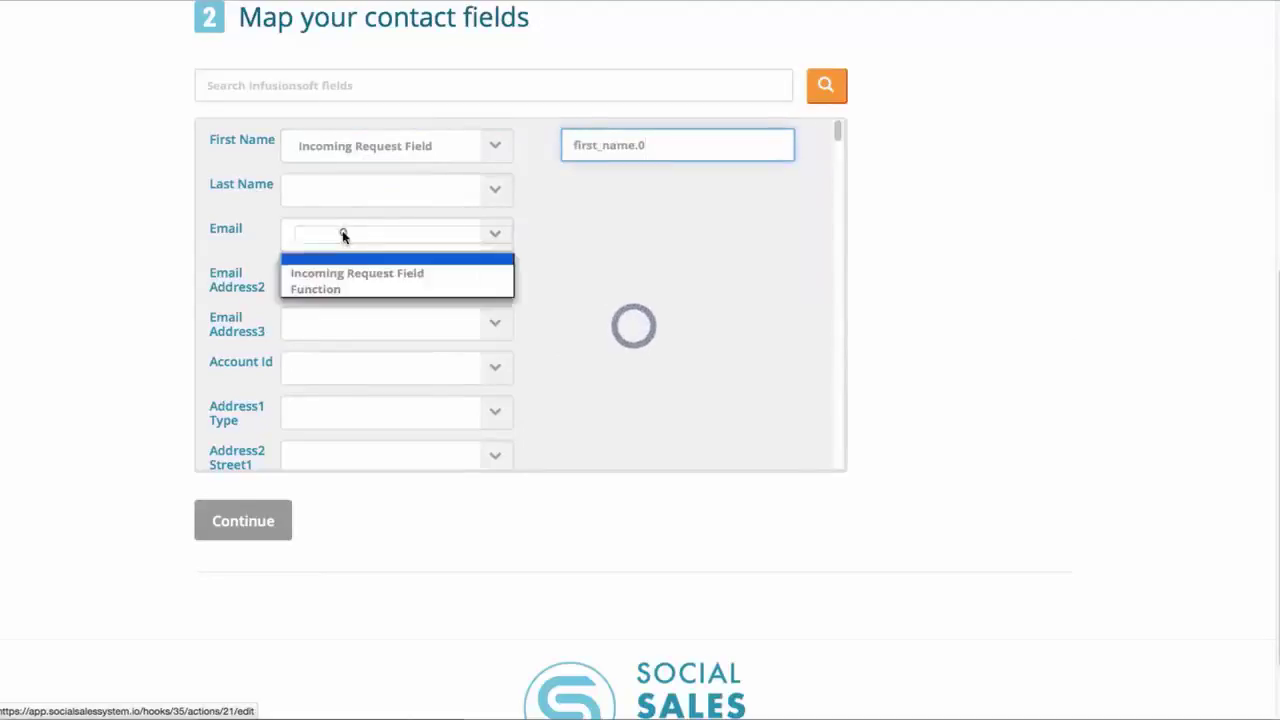
{"action": "left_click", "coordinate": [346, 273]}
{"action": "left_click", "coordinate": [672, 236]}
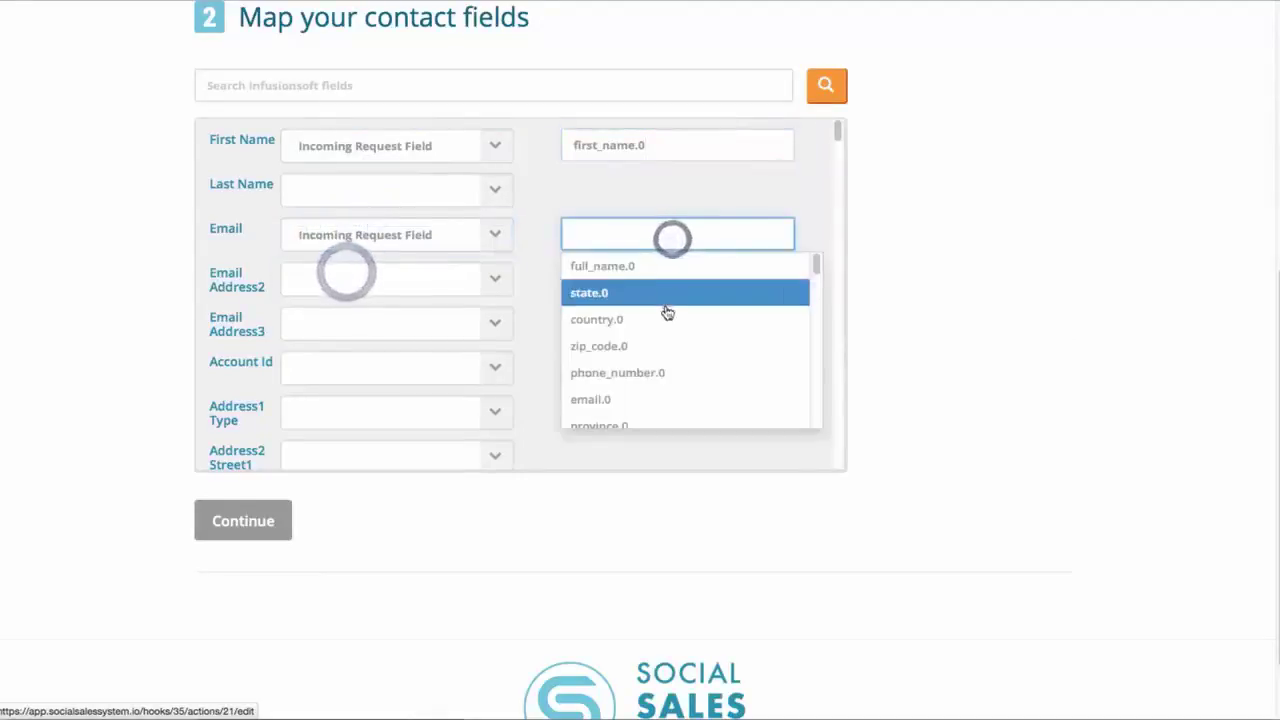
{"action": "left_click", "coordinate": [651, 399]}
{"action": "left_click", "coordinate": [242, 518]}
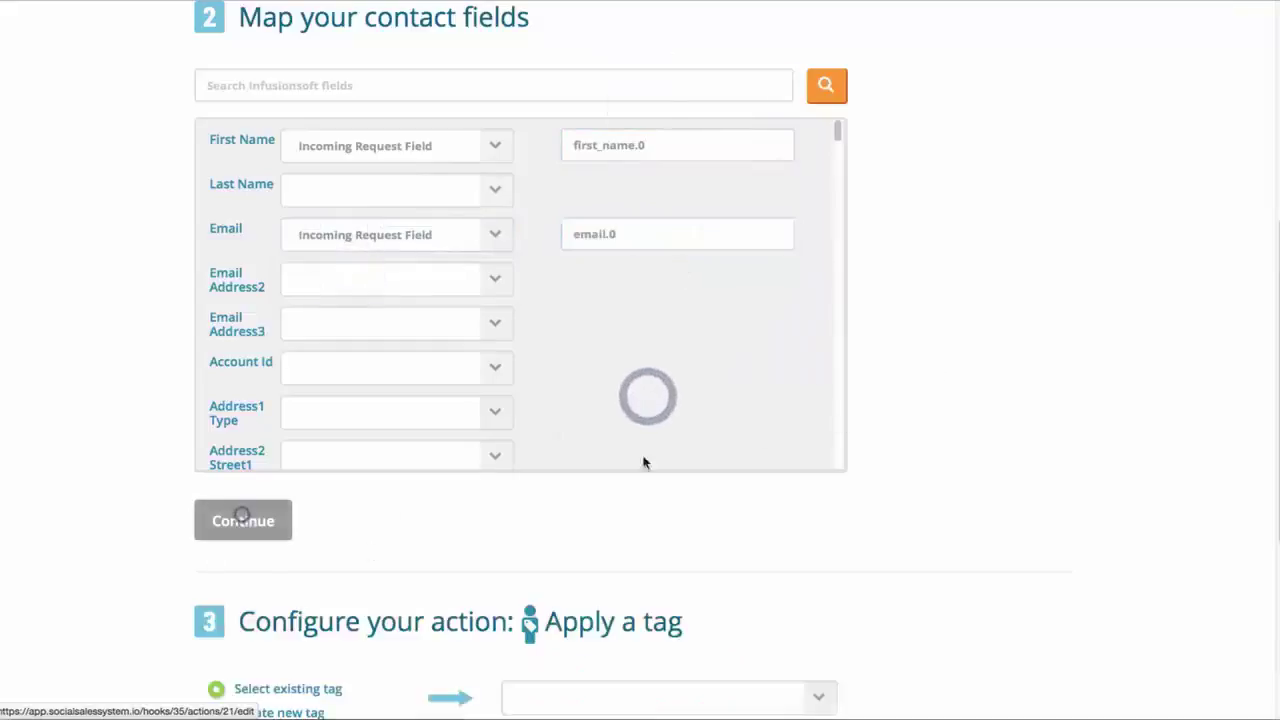
Apply the existing tag "DPGS - Download Free Study Guide" and save the action without conditions
{"action": "scroll", "coordinate": [903, 354], "scroll_direction": "down", "scroll_amount": 5}
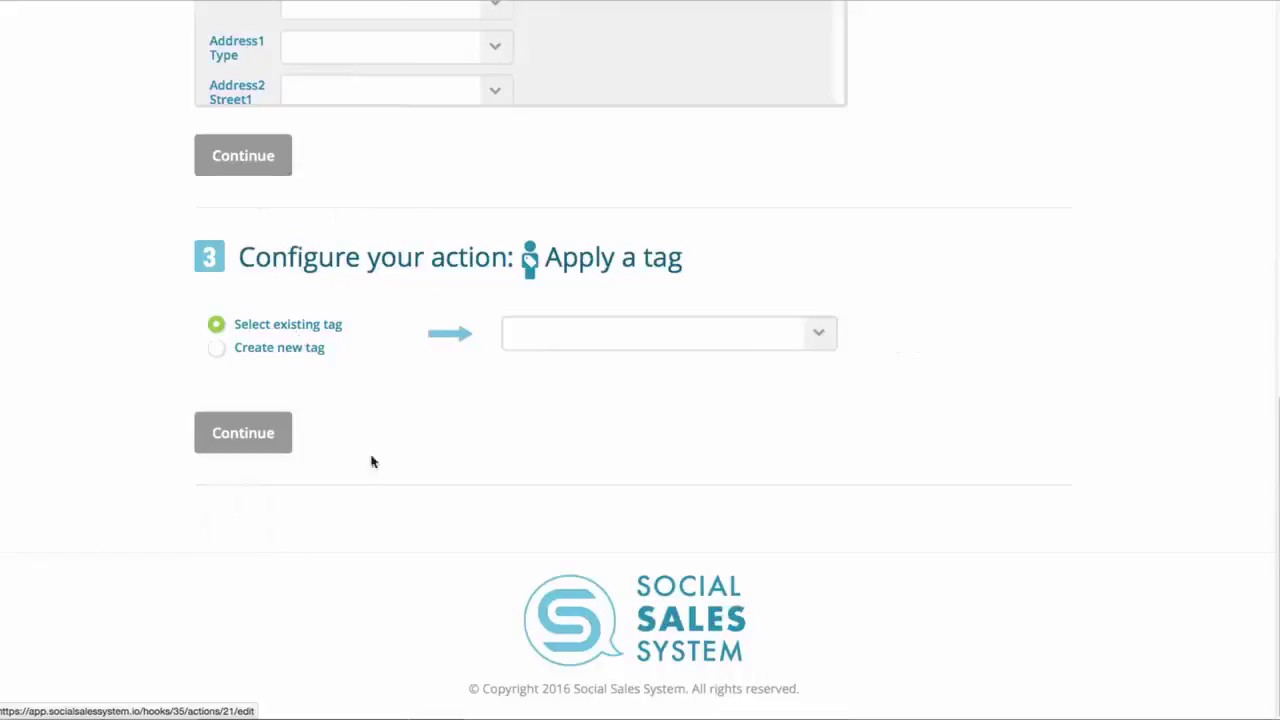
{"action": "left_click", "coordinate": [606, 336]}
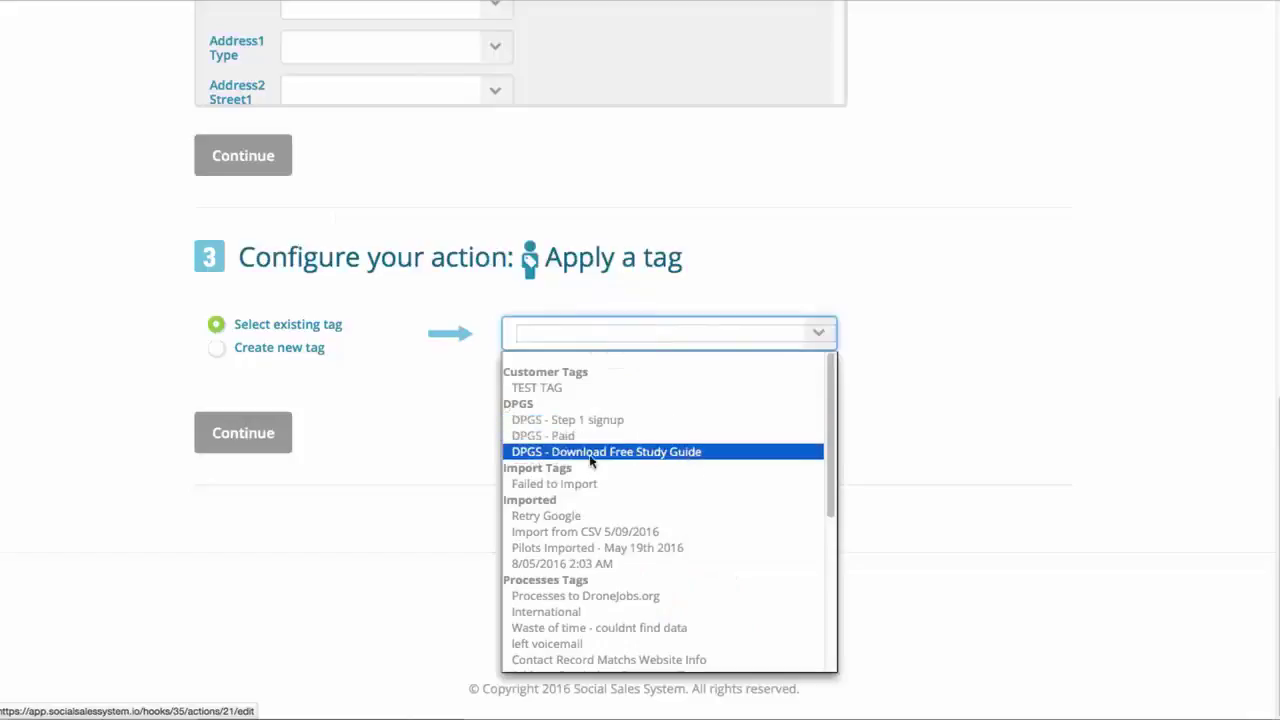
{"action": "left_click", "coordinate": [680, 455]}
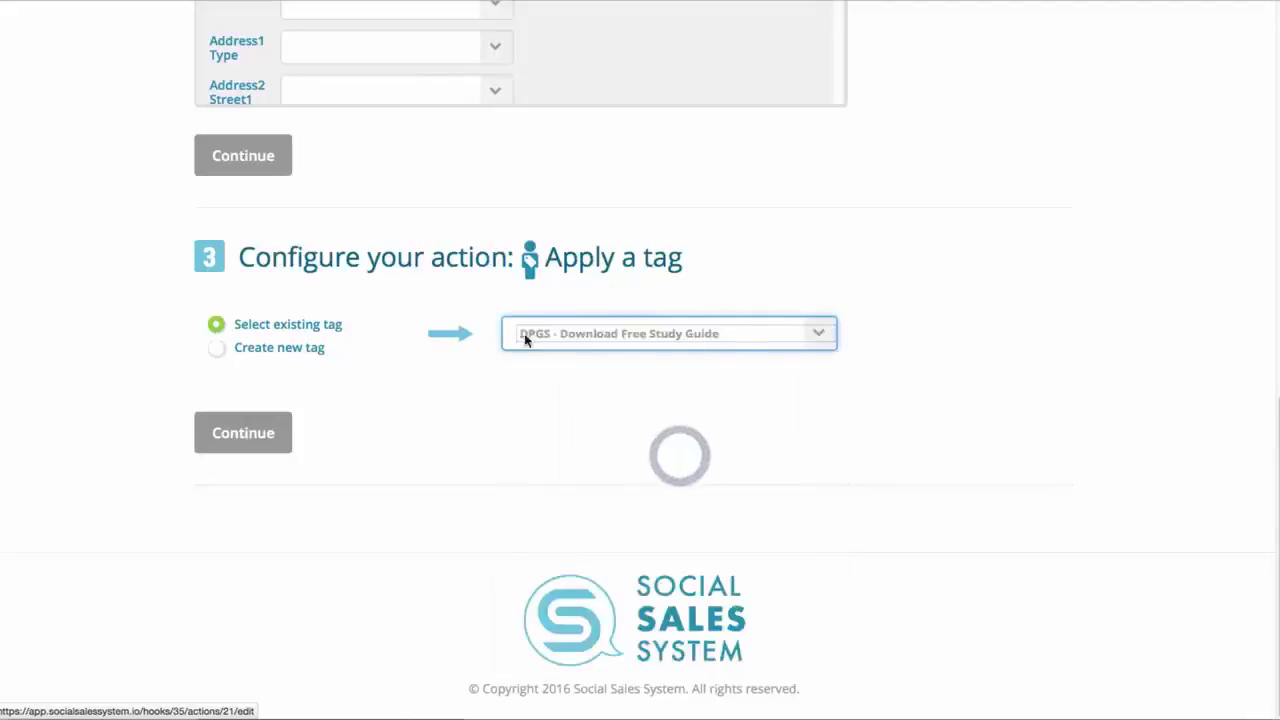
{"action": "left_click", "coordinate": [280, 435]}
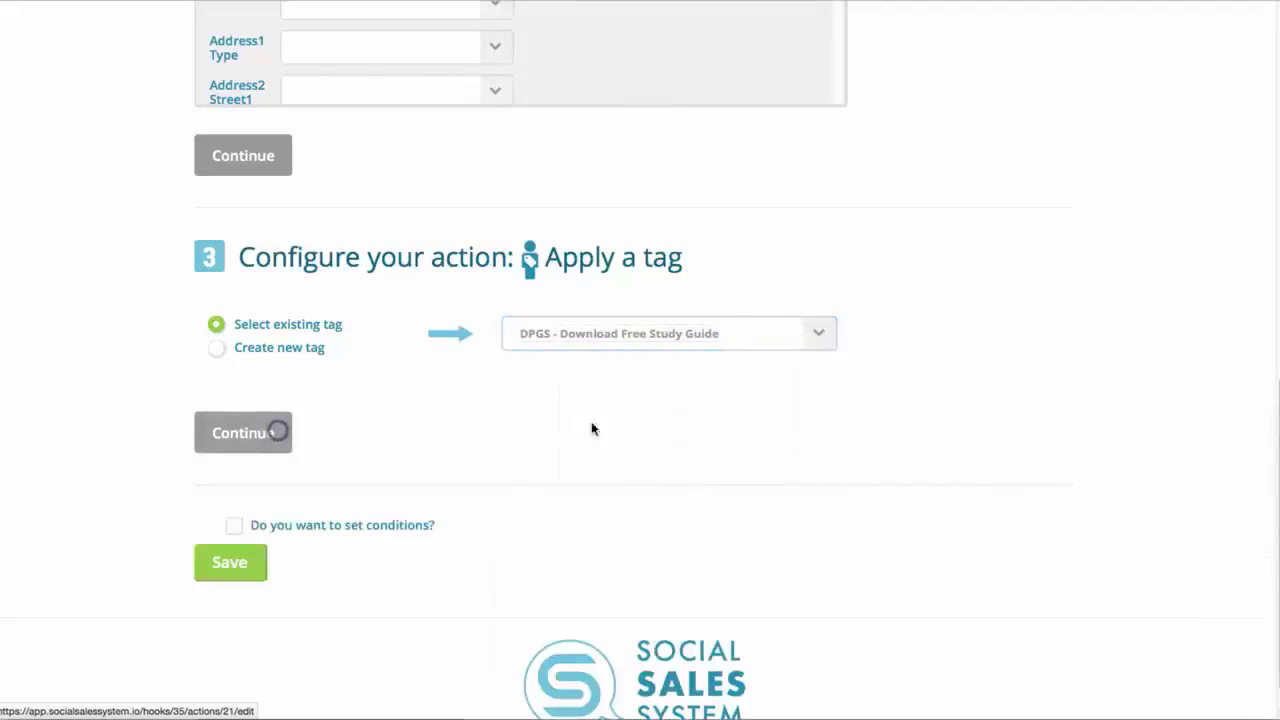
{"action": "scroll", "coordinate": [420, 557], "scroll_direction": "down", "scroll_amount": 1}
{"action": "left_click", "coordinate": [241, 502]}
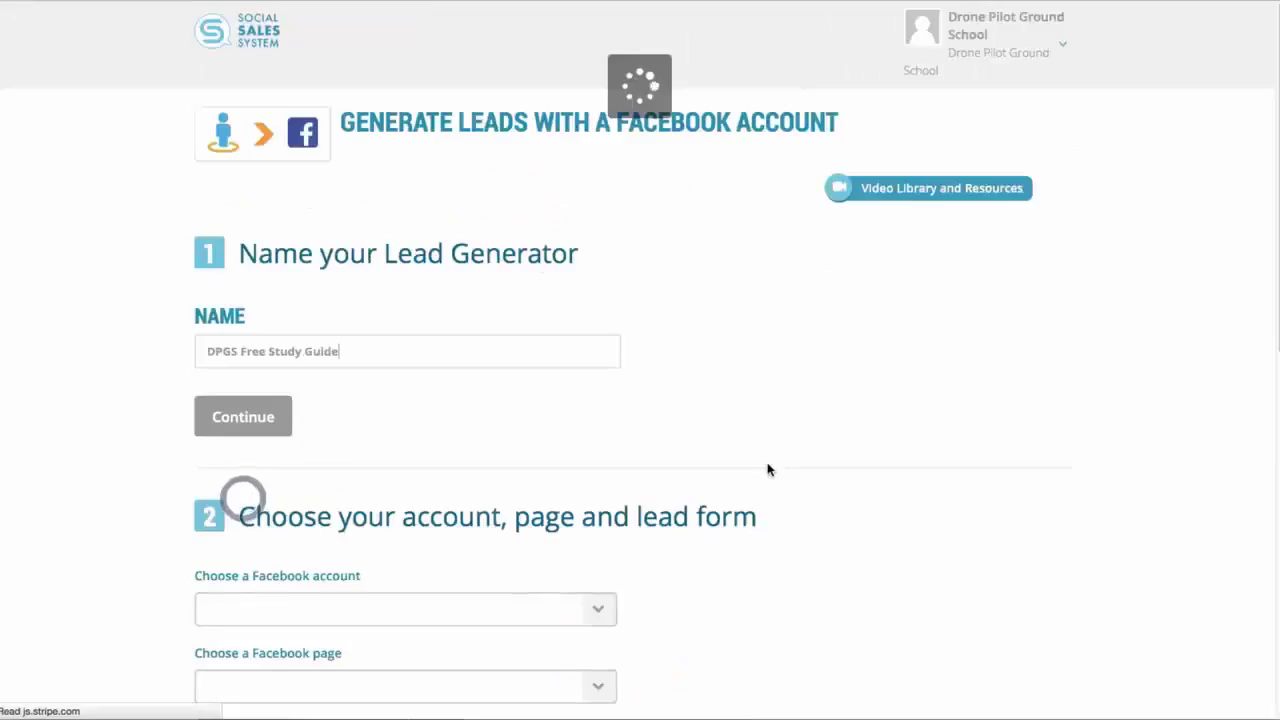
Confirm the lead generator's account, page and lead form, and finish the sync setup
{"action": "scroll", "coordinate": [800, 450], "scroll_direction": "down", "scroll_amount": 3}
{"action": "scroll", "coordinate": [911, 425], "scroll_direction": "down", "scroll_amount": 1}
{"action": "left_click", "coordinate": [255, 632]}
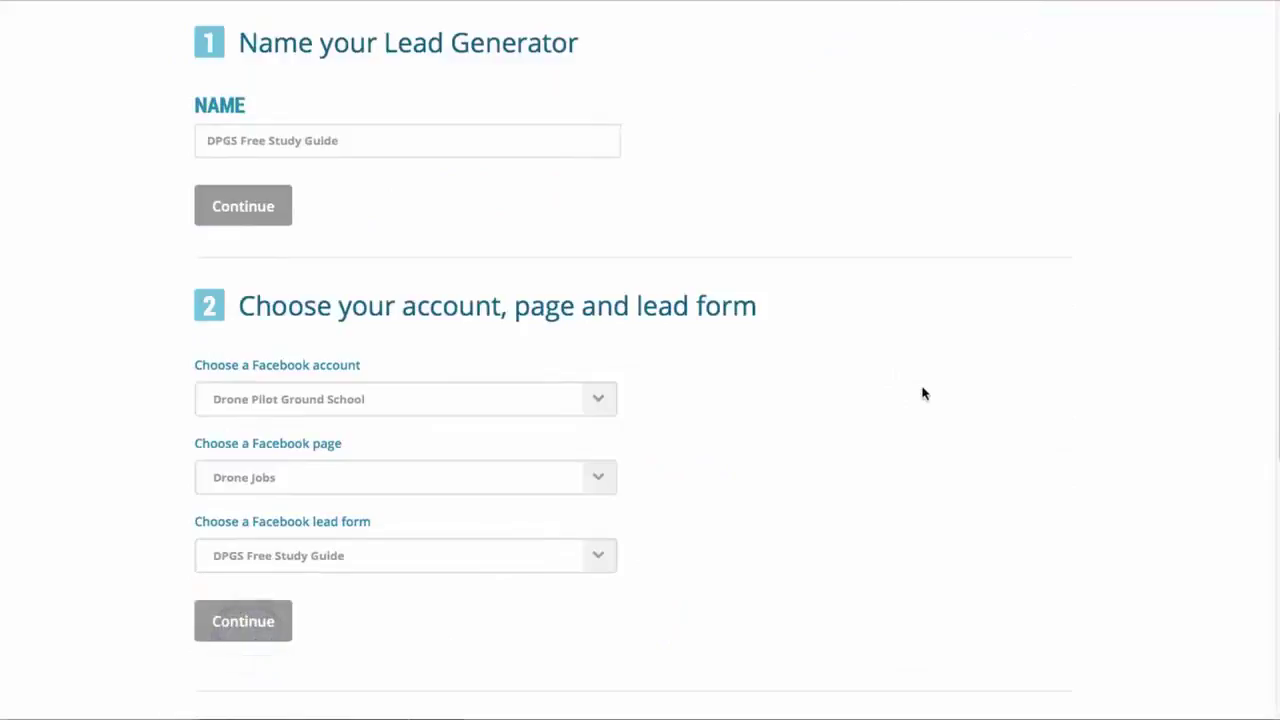
{"action": "left_click", "coordinate": [240, 495]}
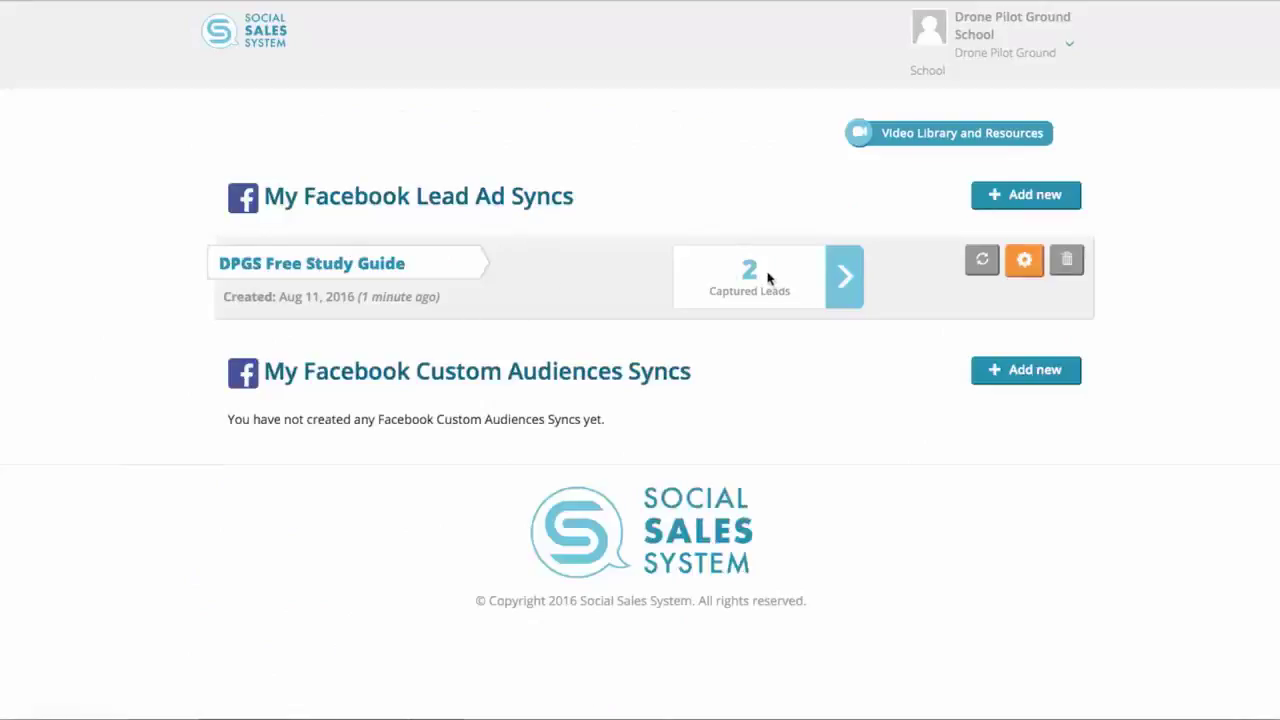
Reset the DPGS Free Study Guide lead ad sync by deleting all its captured lead logs
{"action": "left_click", "coordinate": [761, 273]}
{"action": "left_click", "coordinate": [758, 269]}
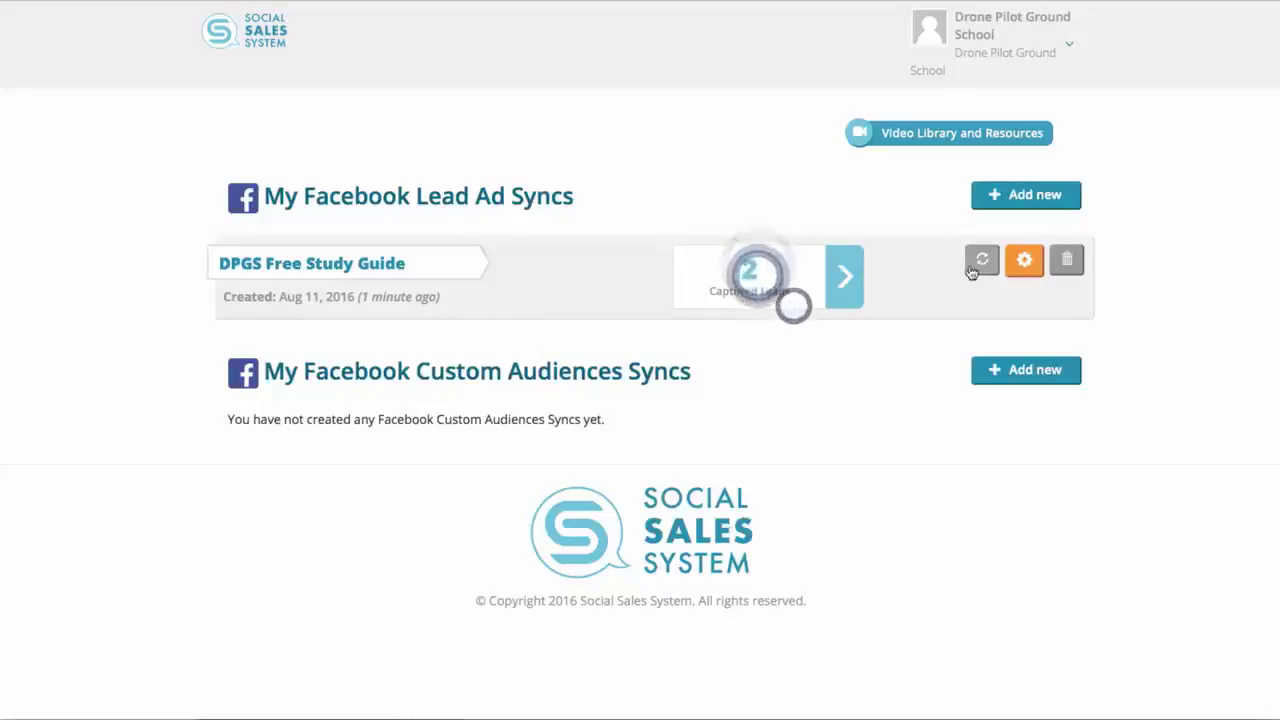
{"action": "left_click", "coordinate": [982, 262]}
{"action": "left_click", "coordinate": [721, 303]}
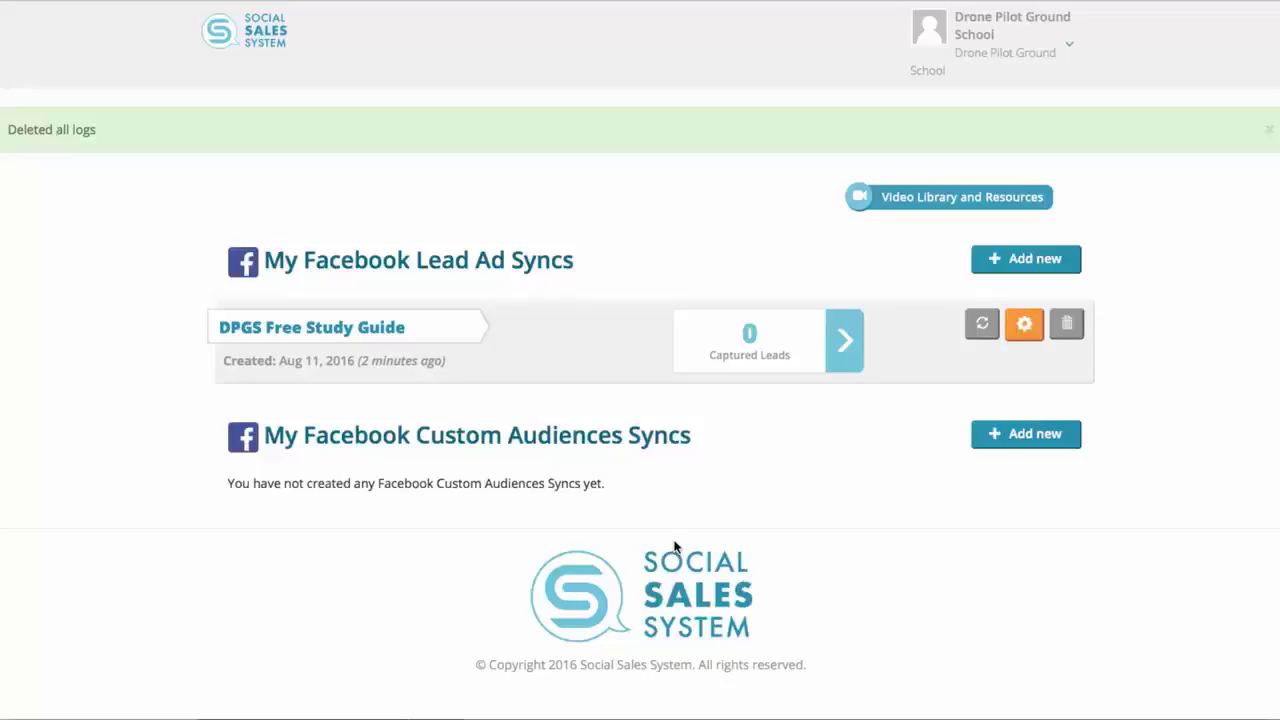
Start a custom audience sync named "Downloaded FREE Study Guide" using the Drone Pilot Ground School Facebook account and its ad account
{"action": "left_click", "coordinate": [1057, 440]}
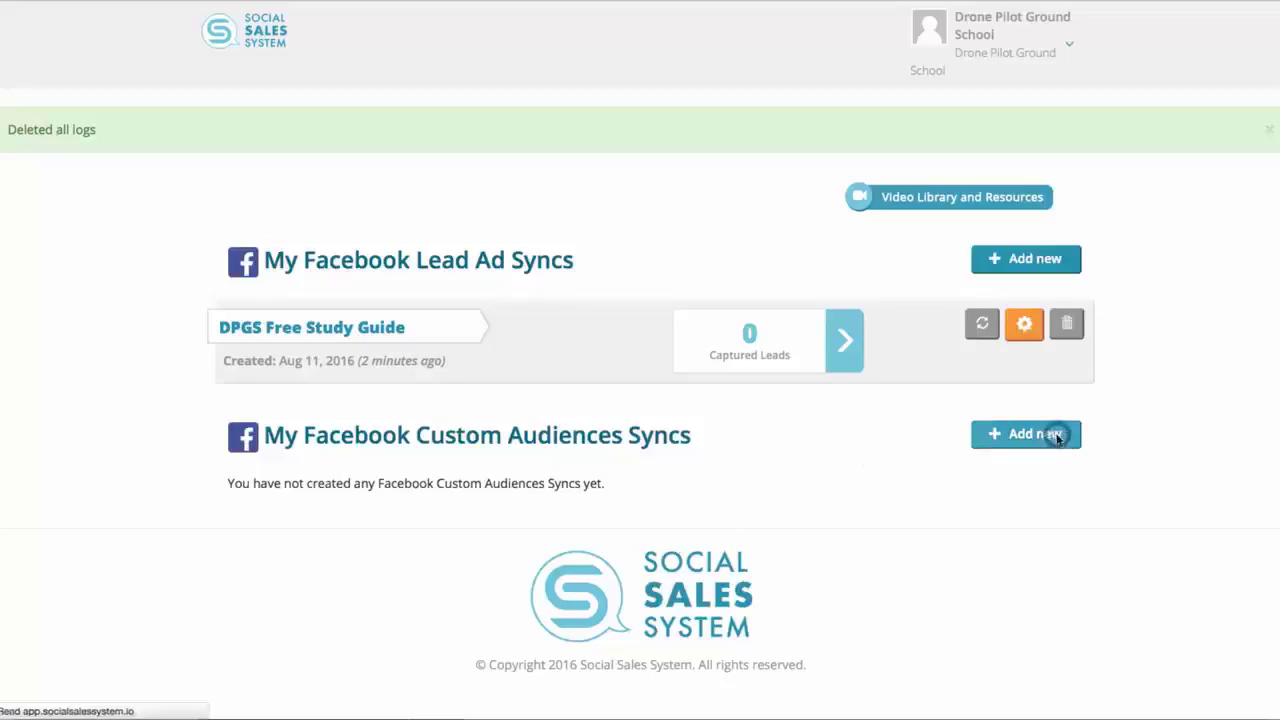
{"action": "scroll", "coordinate": [429, 360], "scroll_direction": "down", "scroll_amount": 3}
{"action": "type", "text": "Downloaded FREE Study Guide"}
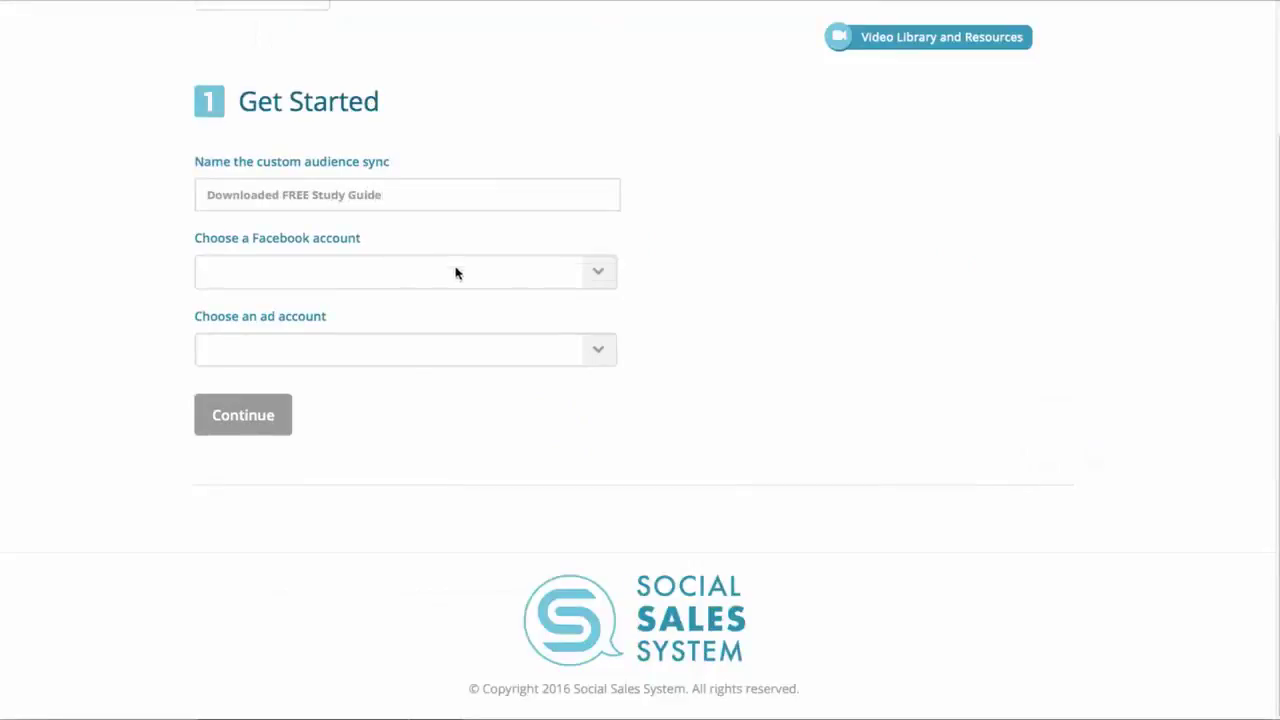
{"action": "left_click", "coordinate": [455, 272]}
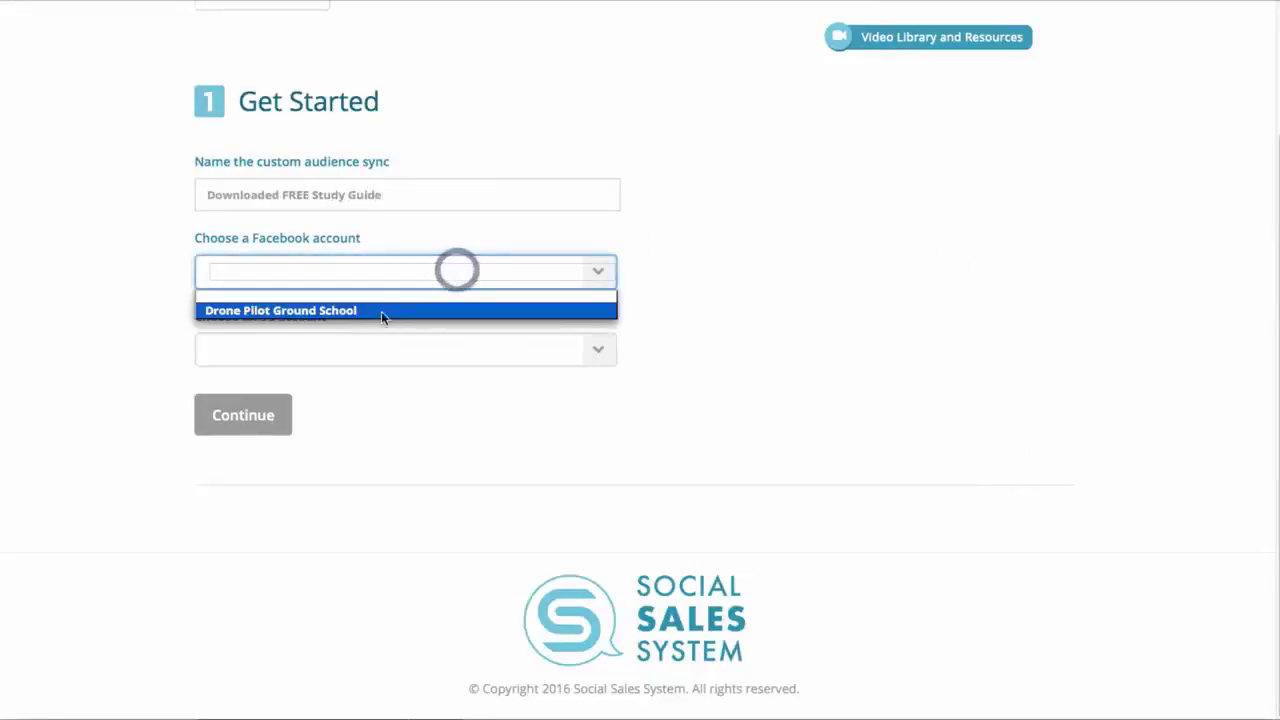
{"action": "left_click", "coordinate": [381, 310]}
{"action": "left_click", "coordinate": [420, 360]}
{"action": "left_click", "coordinate": [392, 386]}
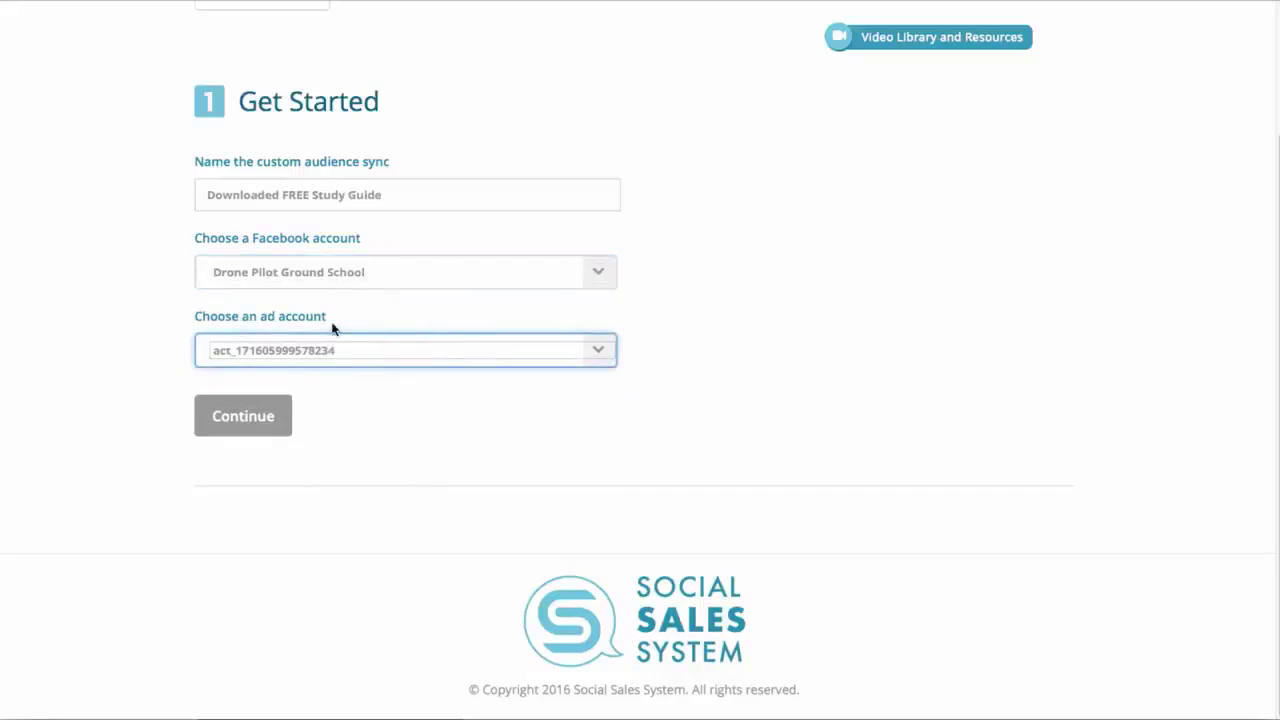
{"action": "left_click", "coordinate": [272, 427]}
Create a new custom audience for the sync named "DPGS Free Study Guide" and continue to the app settings
{"action": "scroll", "coordinate": [875, 470], "scroll_direction": "down", "scroll_amount": 3}
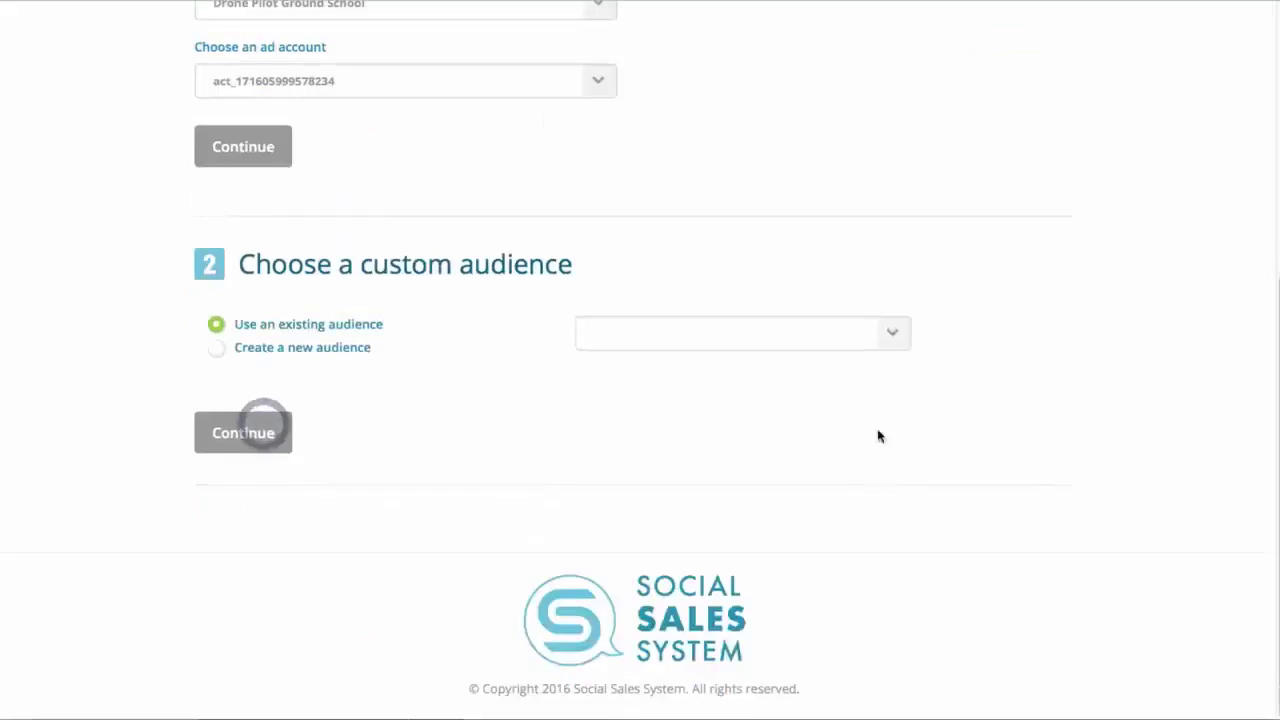
{"action": "left_click", "coordinate": [323, 353]}
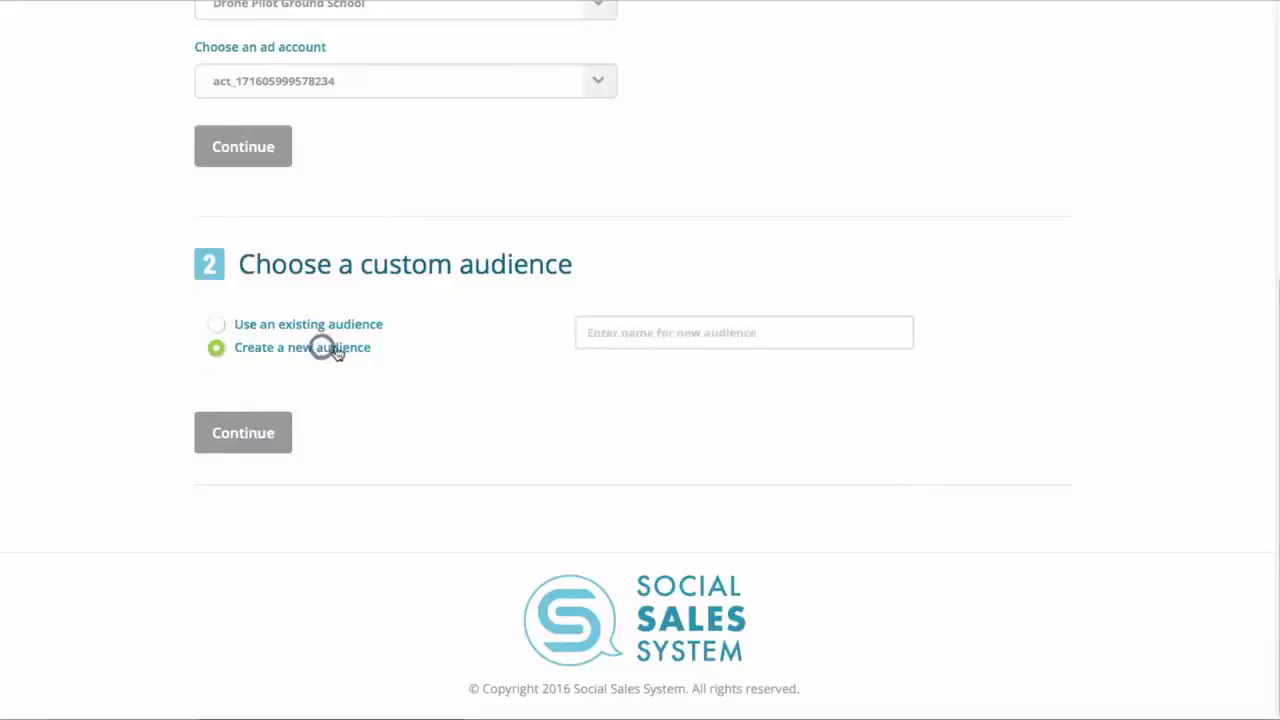
{"action": "left_click", "coordinate": [676, 323]}
{"action": "type", "text": "D"}
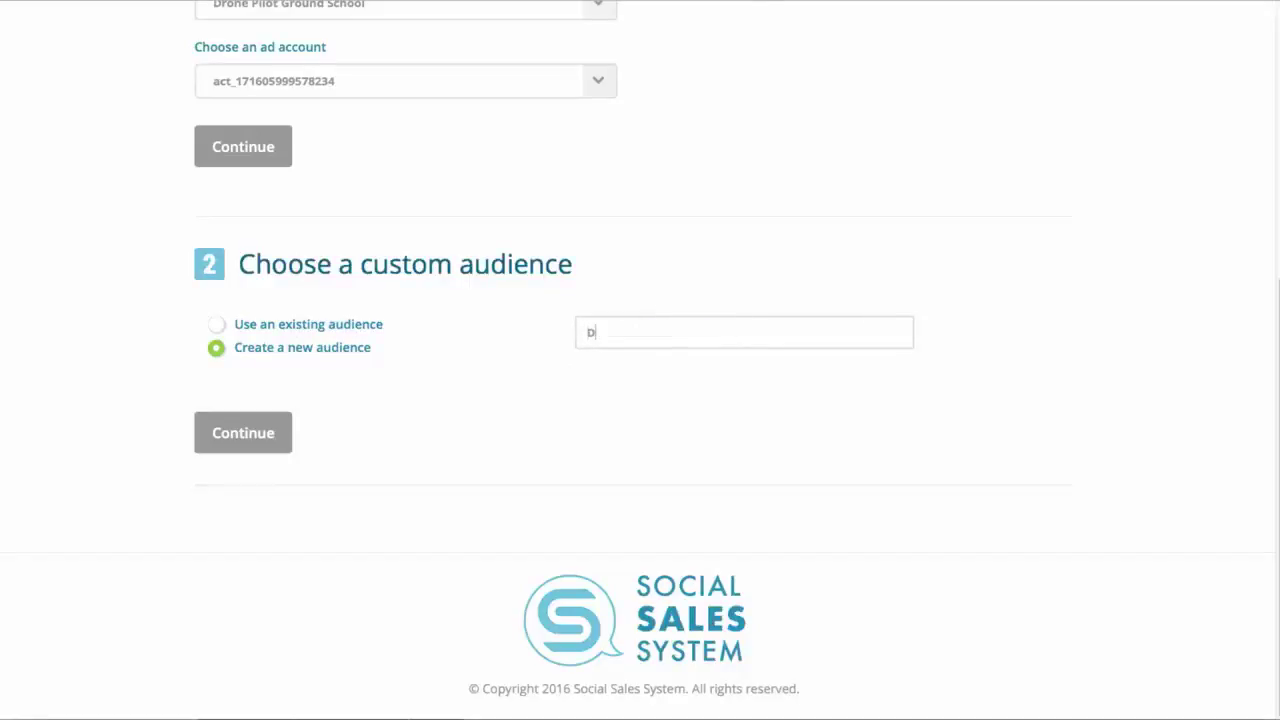
{"action": "type", "text": "PGS"}
{"action": "type", "text": "Free Study Guide"}
{"action": "left_click", "coordinate": [257, 437]}
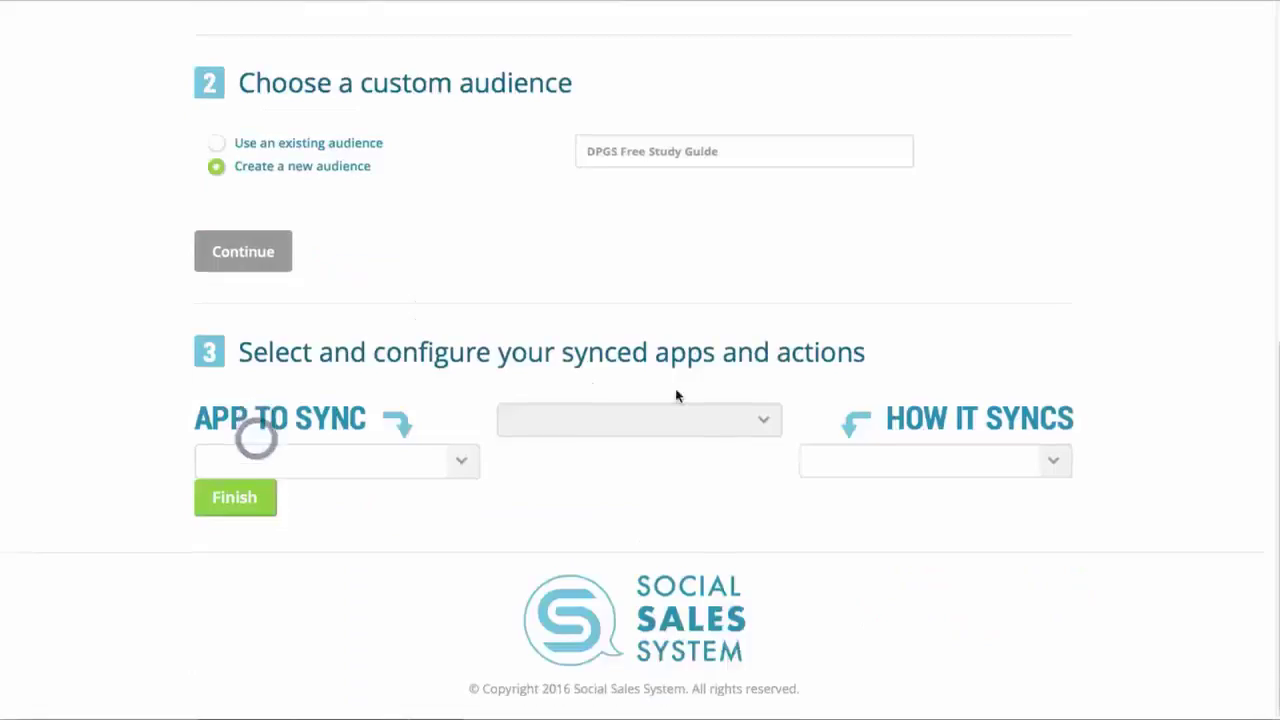
Set Infusionsoft as the app to sync, using the Drone Pilot Ground School account
{"action": "left_click", "coordinate": [389, 461]}
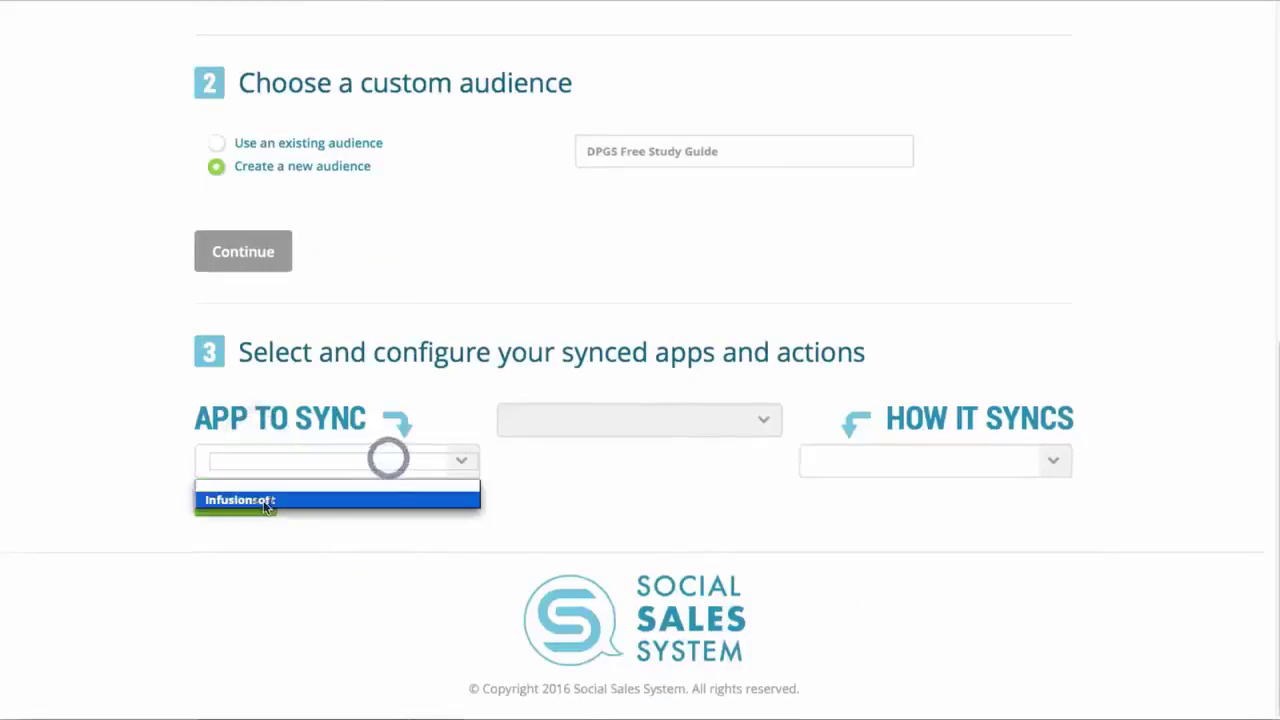
{"action": "left_click", "coordinate": [263, 500]}
{"action": "left_click", "coordinate": [590, 418]}
{"action": "left_click", "coordinate": [589, 458]}
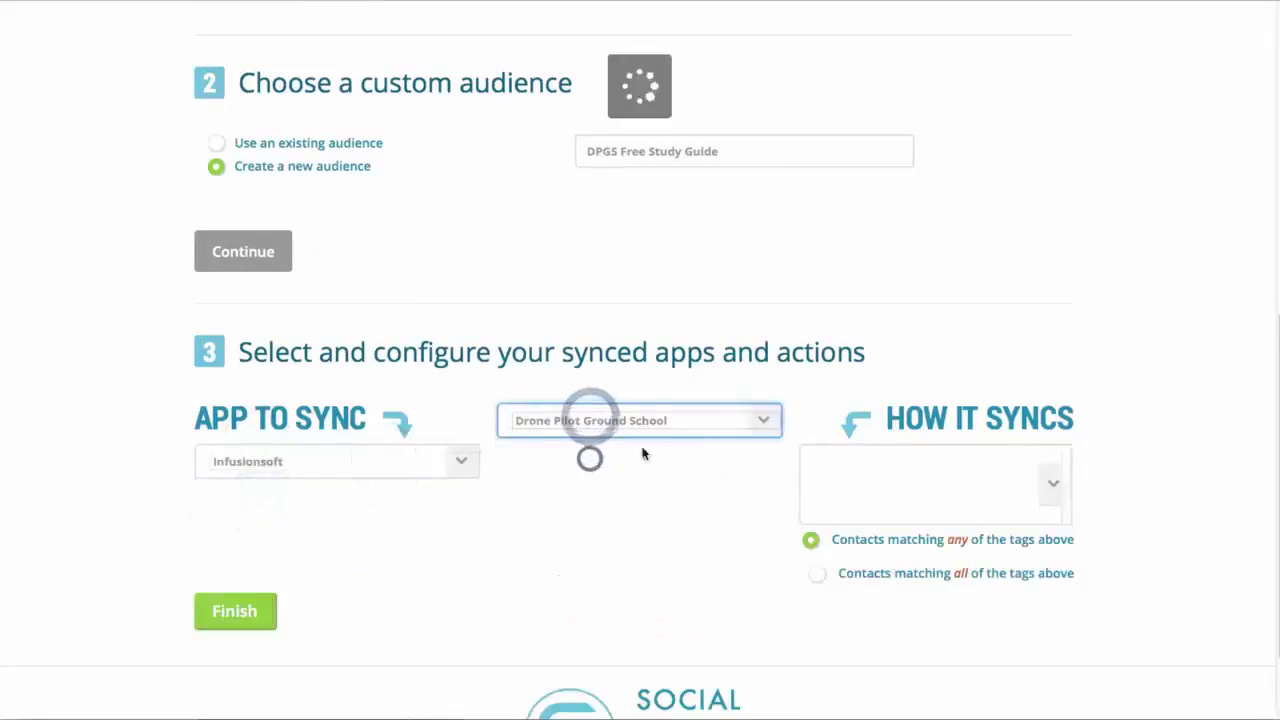
Sync contacts with the tag "DPGS - Download Free Study Guide", matching any selected tag, and finish the audience sync
{"action": "scroll", "coordinate": [962, 474], "scroll_direction": "down", "scroll_amount": 5}
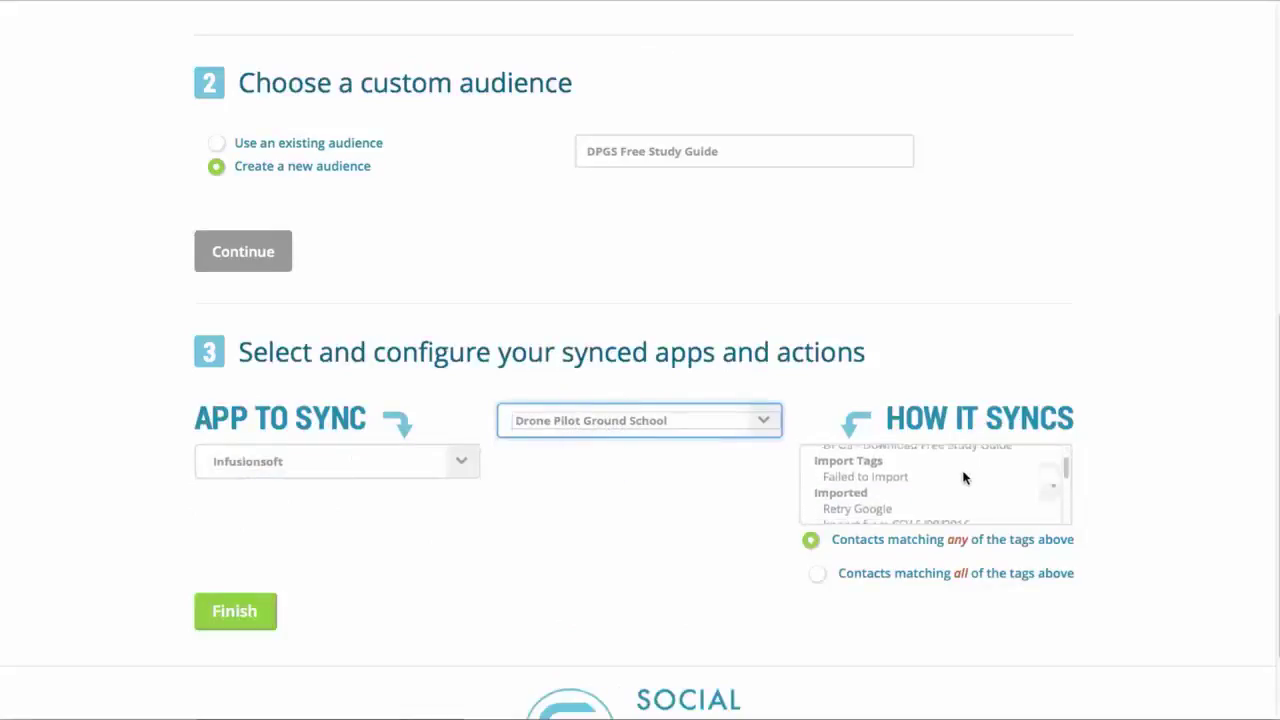
{"action": "scroll", "coordinate": [965, 477], "scroll_direction": "down", "scroll_amount": 10}
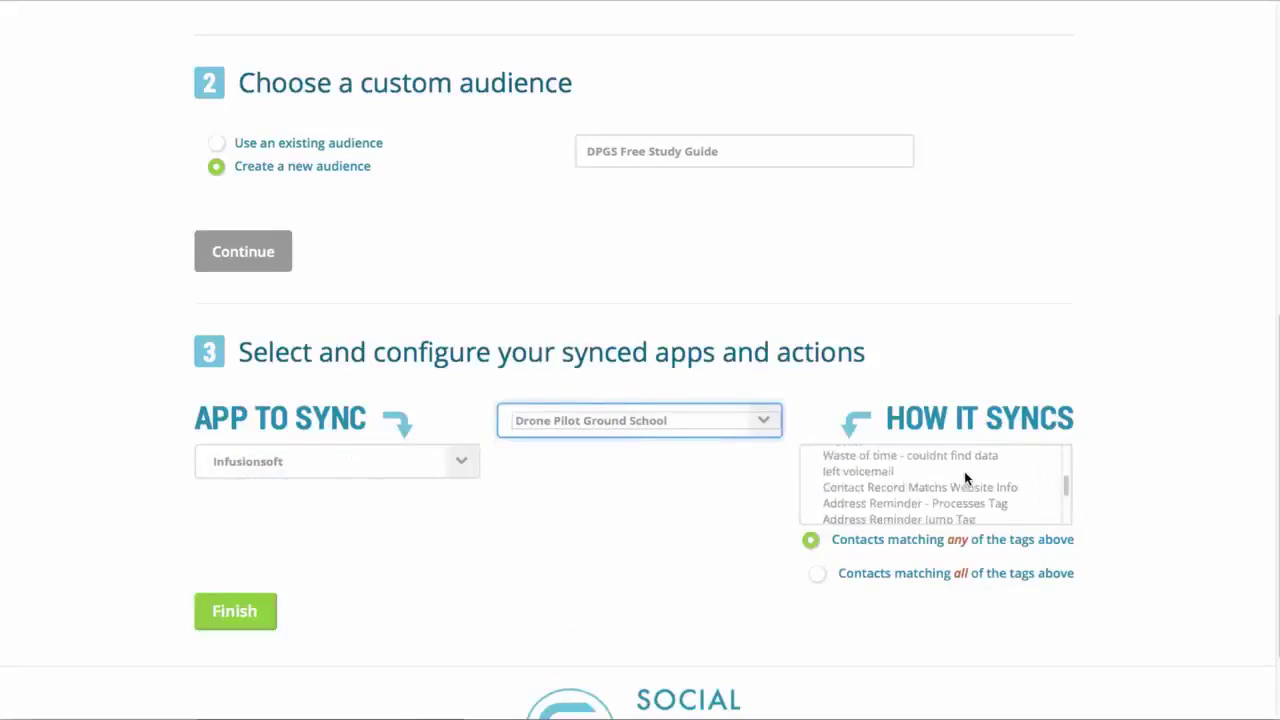
{"action": "scroll", "coordinate": [966, 471], "scroll_direction": "down", "scroll_amount": 10}
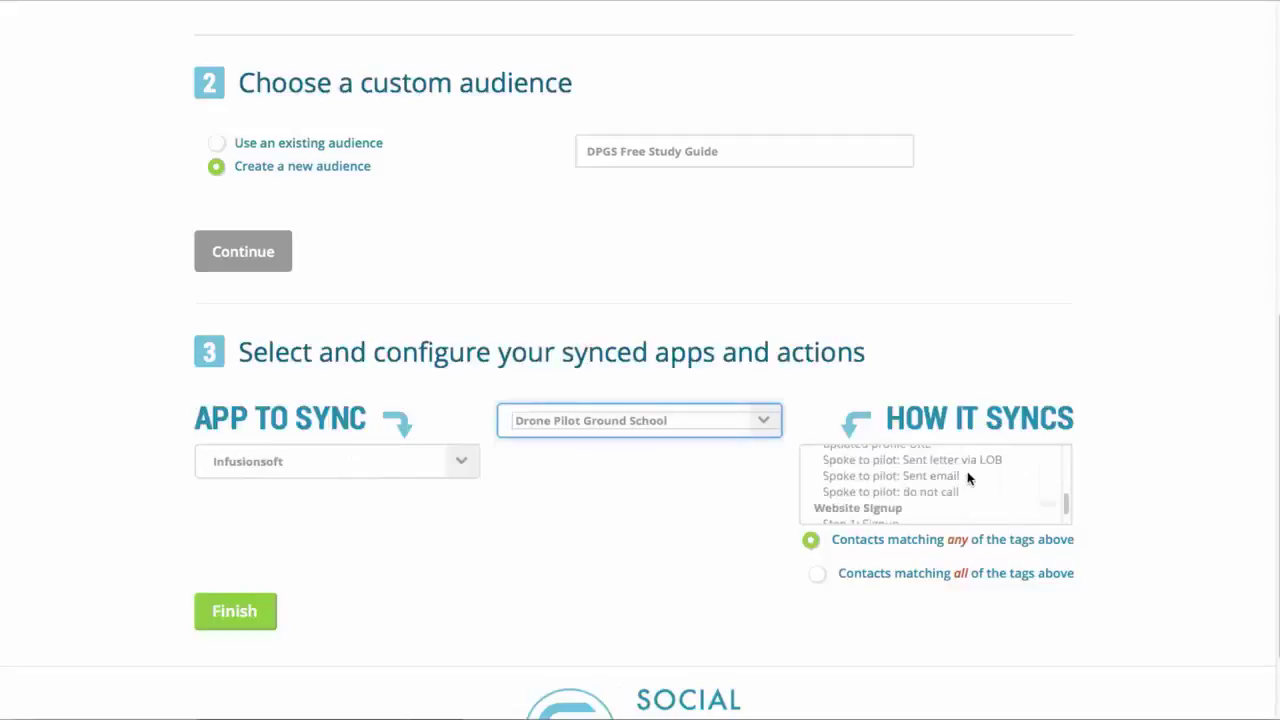
{"action": "scroll", "coordinate": [964, 470], "scroll_direction": "up", "scroll_amount": 3}
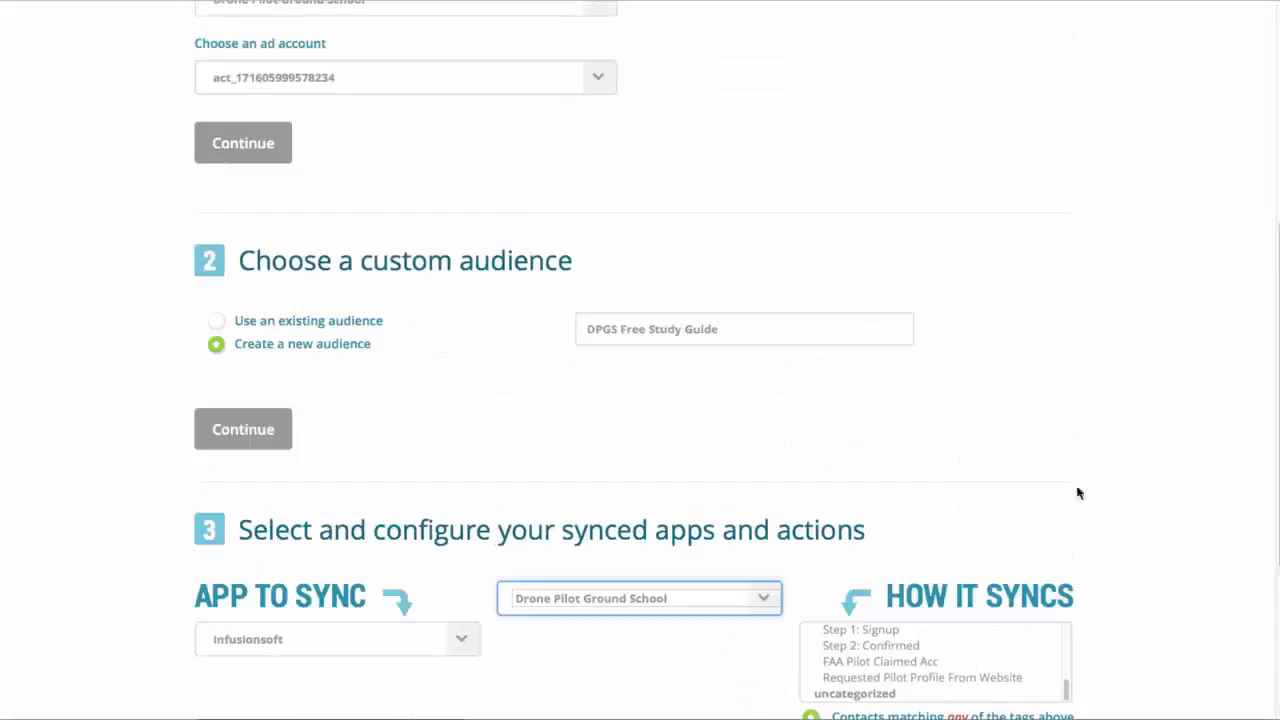
{"action": "scroll", "coordinate": [1078, 493], "scroll_direction": "down", "scroll_amount": 1}
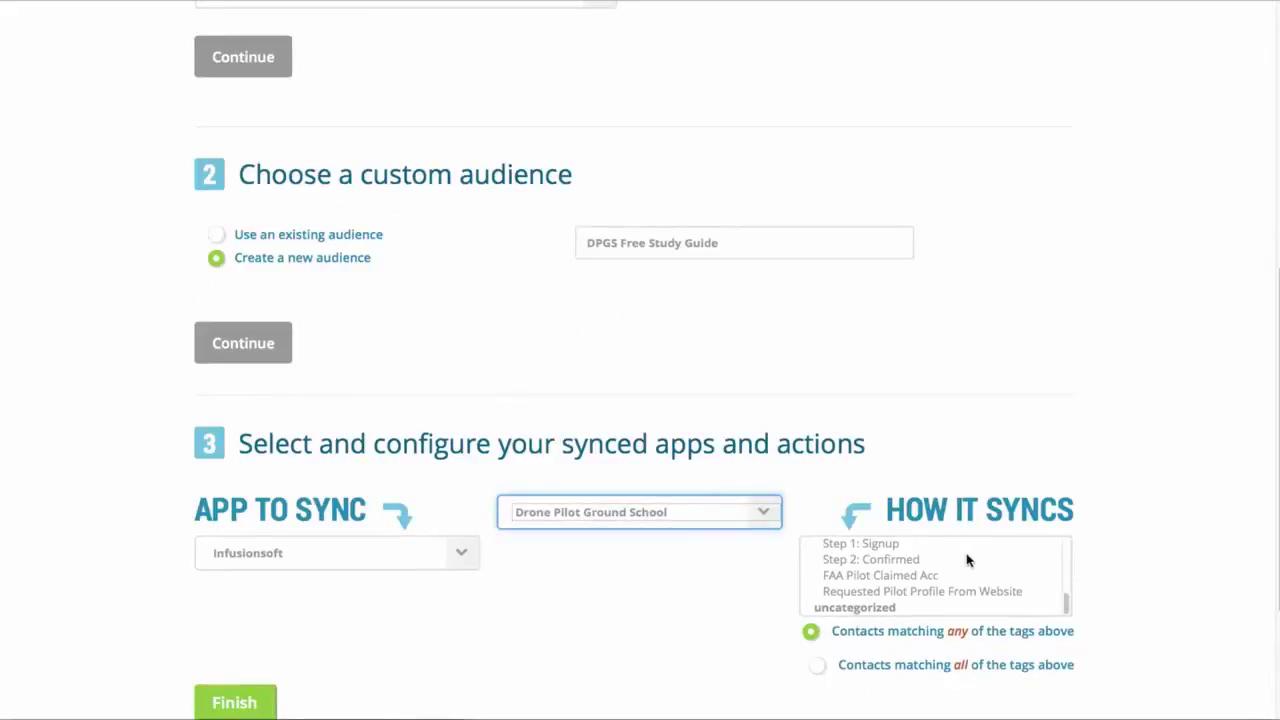
{"action": "scroll", "coordinate": [975, 575], "scroll_direction": "up", "scroll_amount": 10}
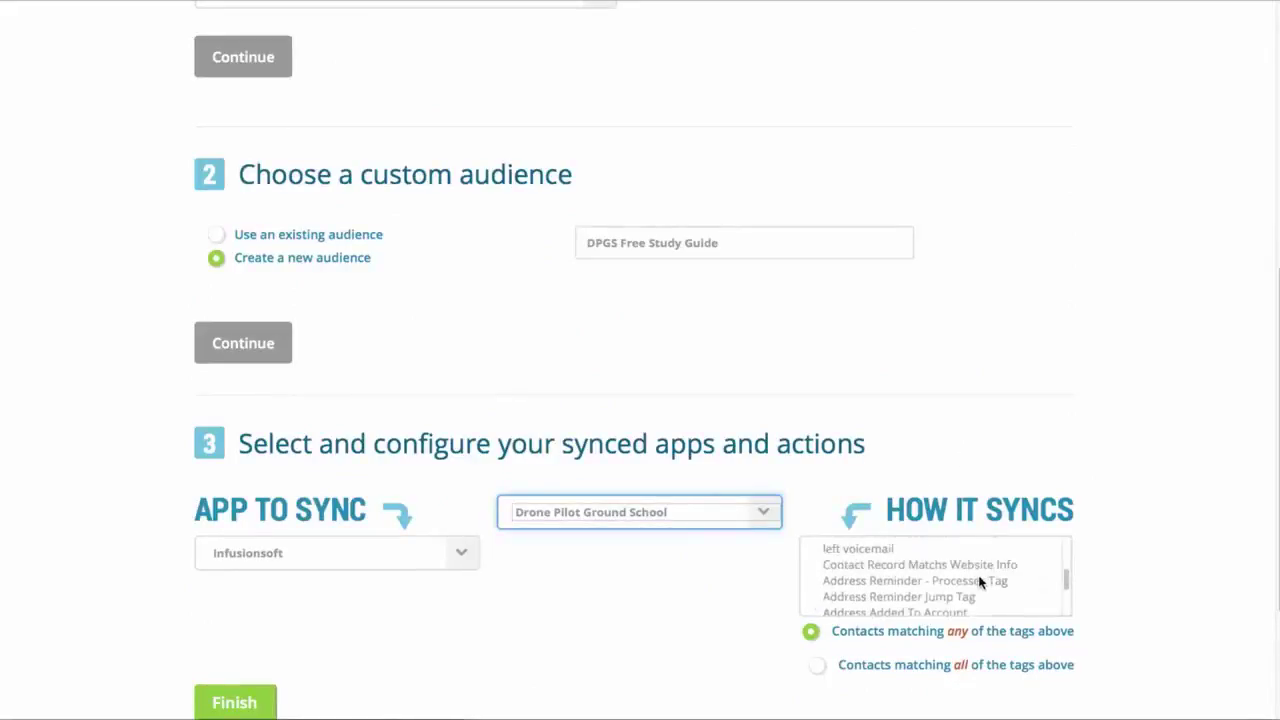
{"action": "scroll", "coordinate": [978, 586], "scroll_direction": "up", "scroll_amount": 10}
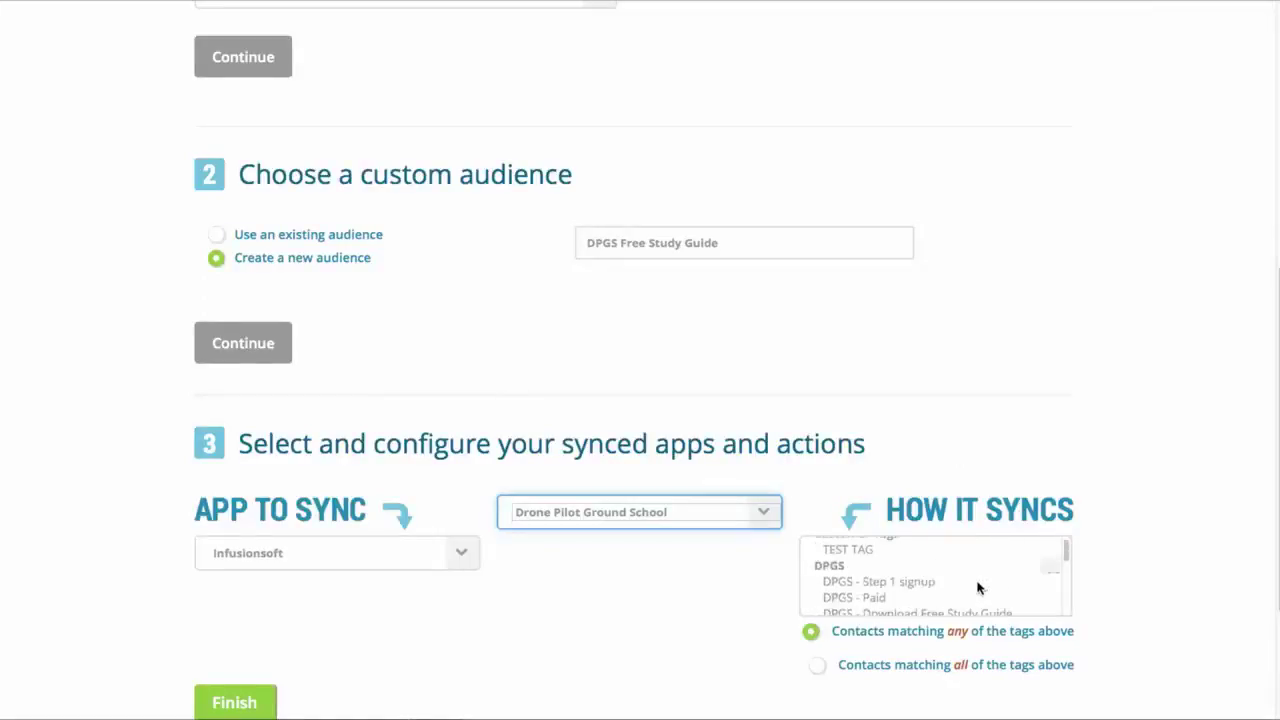
{"action": "scroll", "coordinate": [906, 600], "scroll_direction": "down", "scroll_amount": 1}
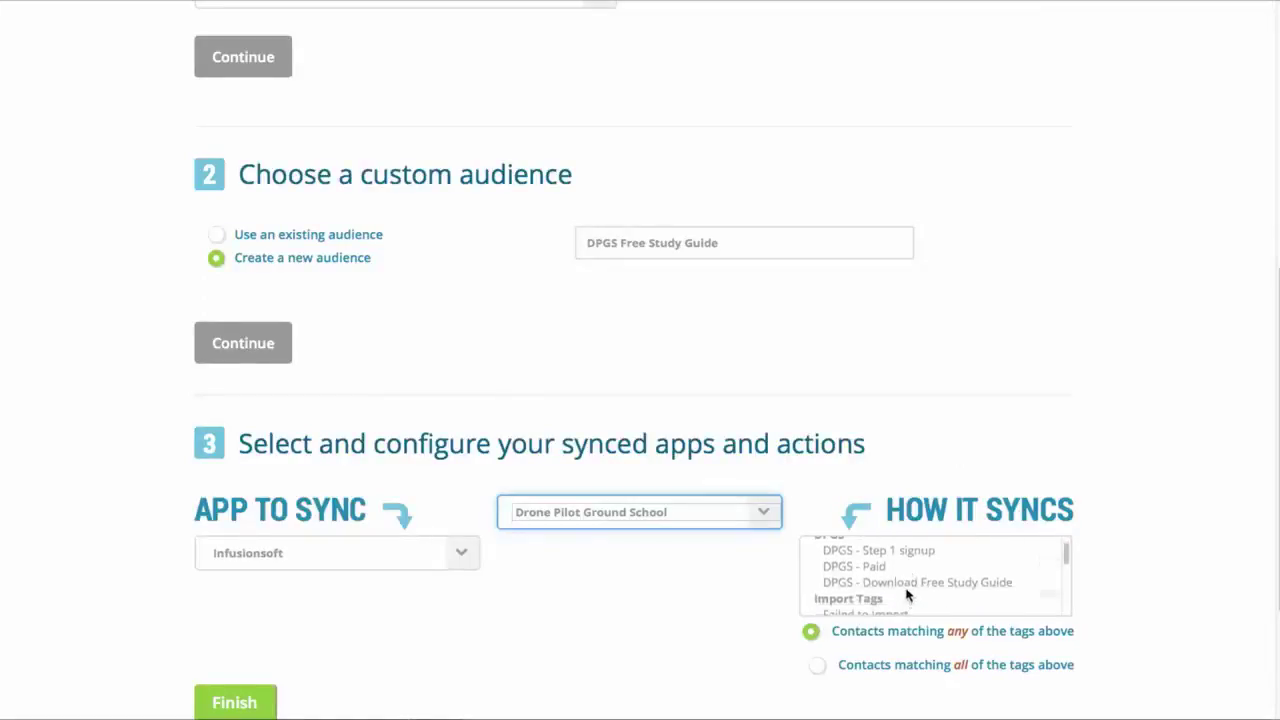
{"action": "left_click", "coordinate": [910, 584]}
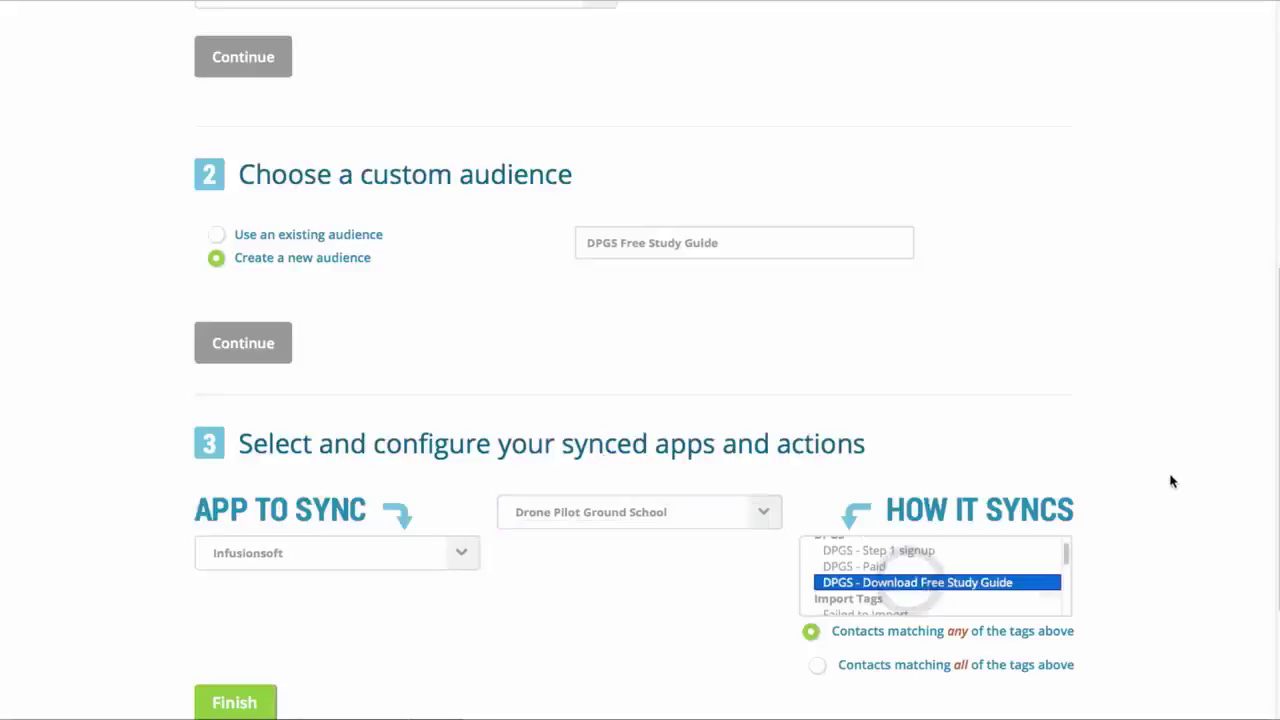
{"action": "scroll", "coordinate": [1165, 451], "scroll_direction": "down", "scroll_amount": 3}
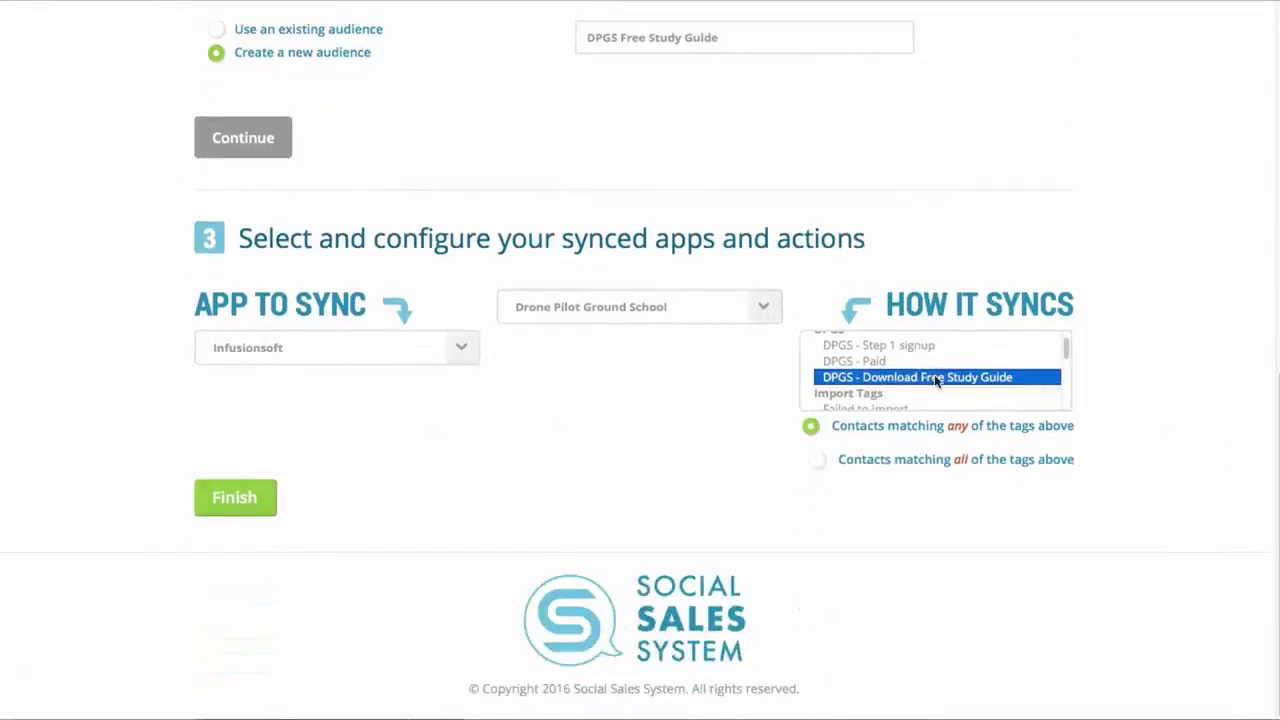
{"action": "left_click", "coordinate": [500, 433]}
{"action": "left_click", "coordinate": [245, 497]}
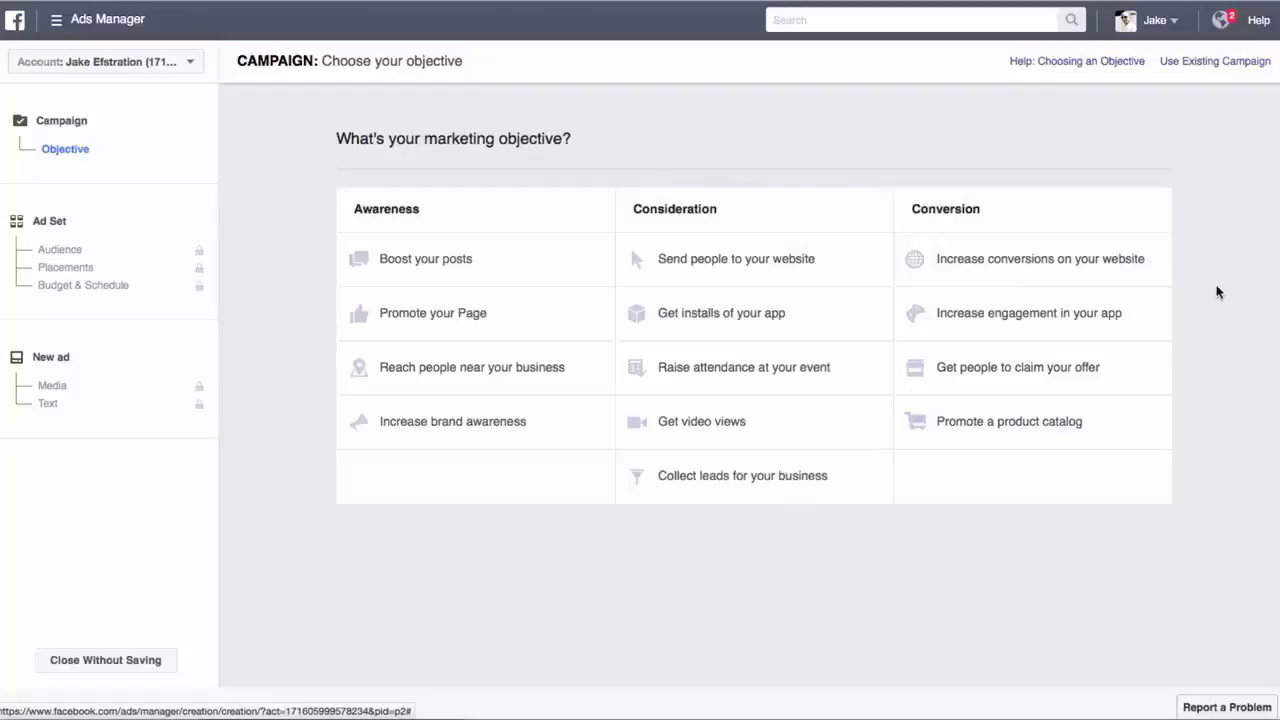
In Facebook Ads Manager, start a website conversions campaign named "DPGS Purchase Training" and continue to its ad set
{"action": "left_click", "coordinate": [1040, 257]}
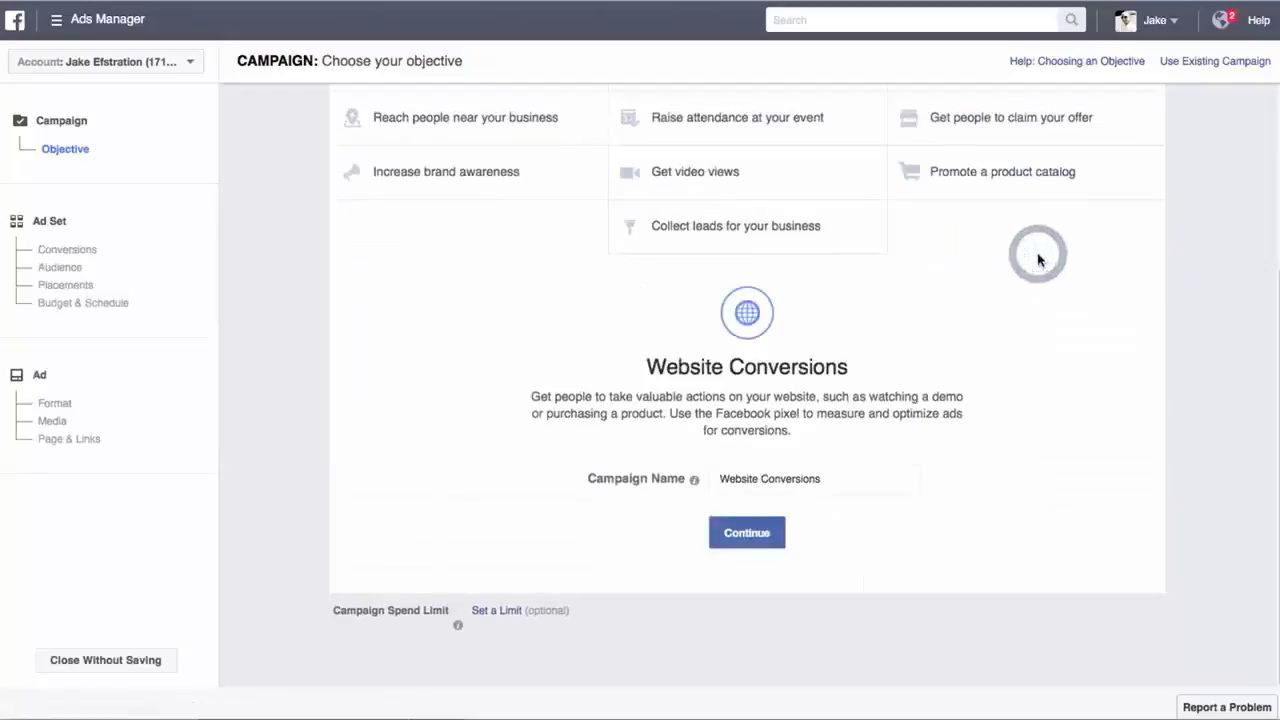
{"action": "left_click", "coordinate": [855, 480]}
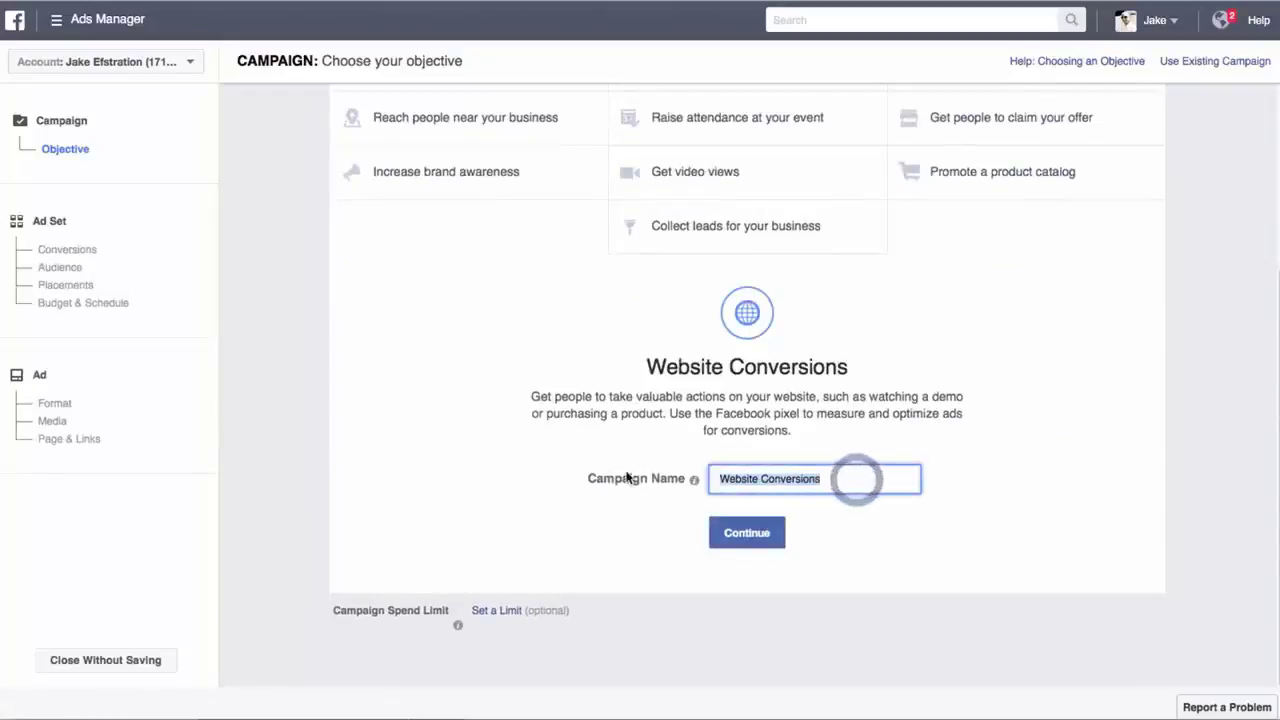
{"action": "type", "text": "DPGS Free Study Guide Download"}
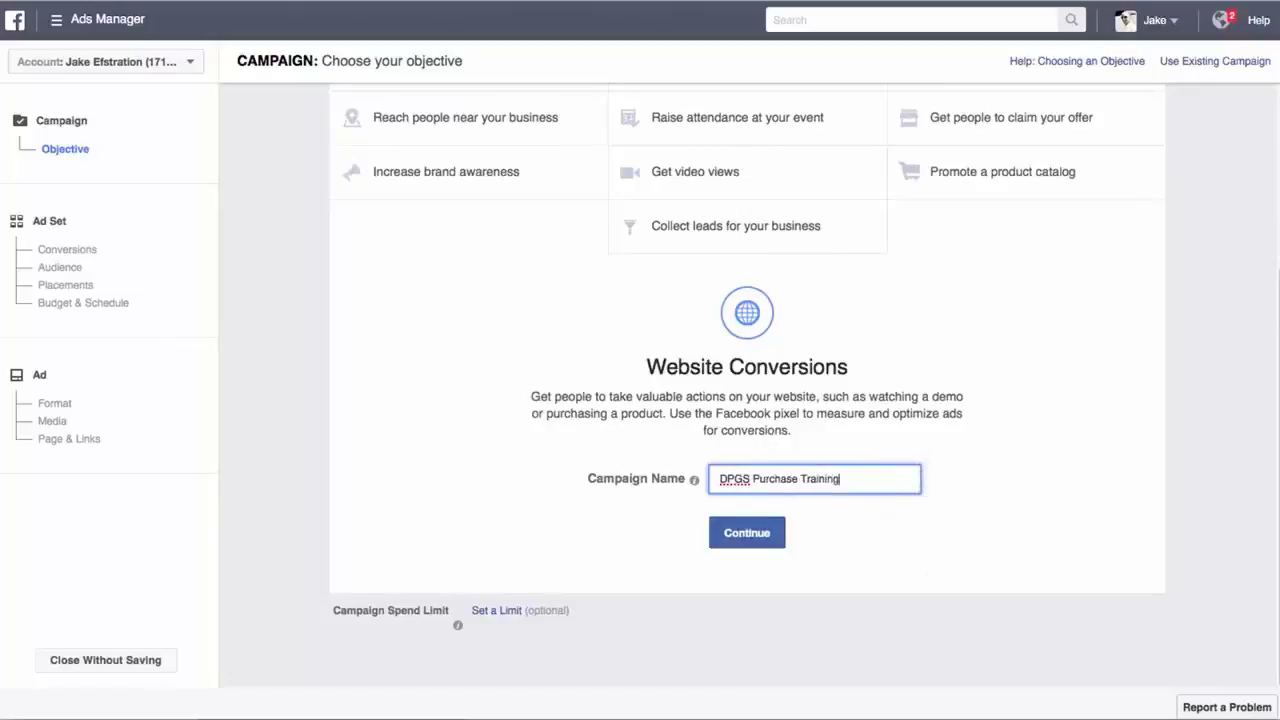
{"action": "left_click", "coordinate": [750, 533]}
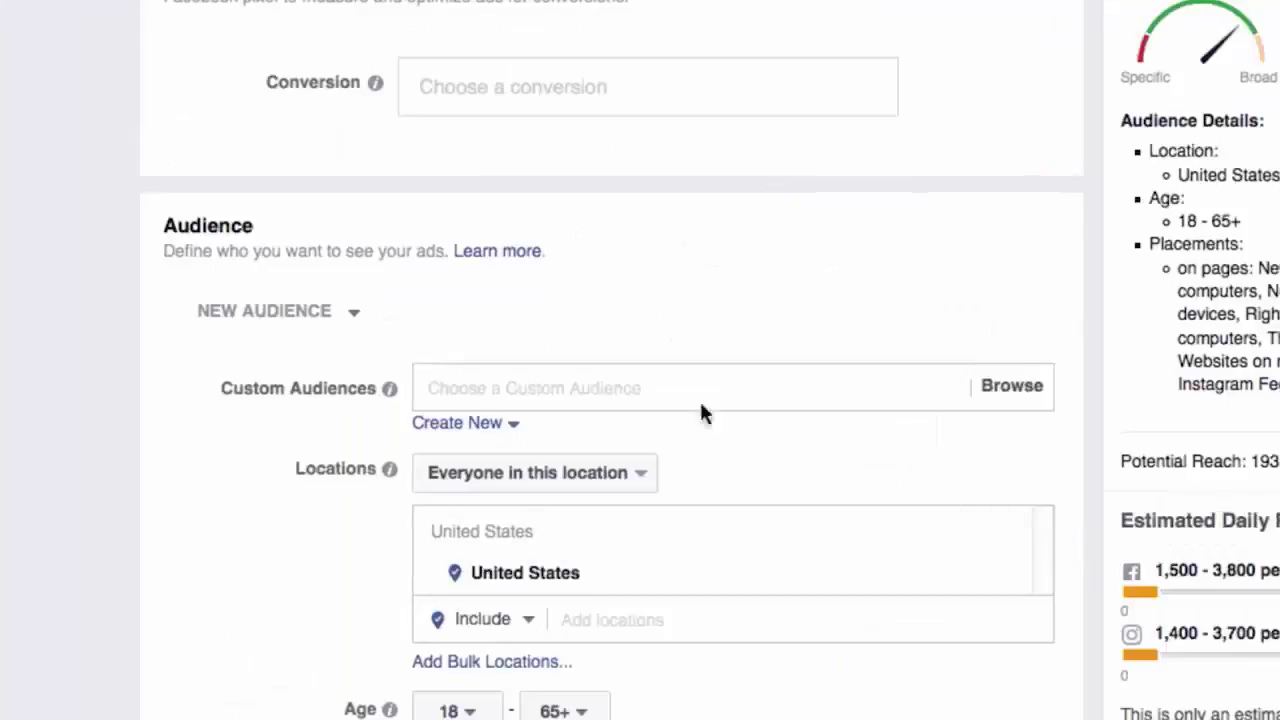
Target the ad set at the custom audience "DPGS Free Study Guide Download"
{"action": "scroll", "coordinate": [357, 500], "scroll_direction": "down", "scroll_amount": 3}
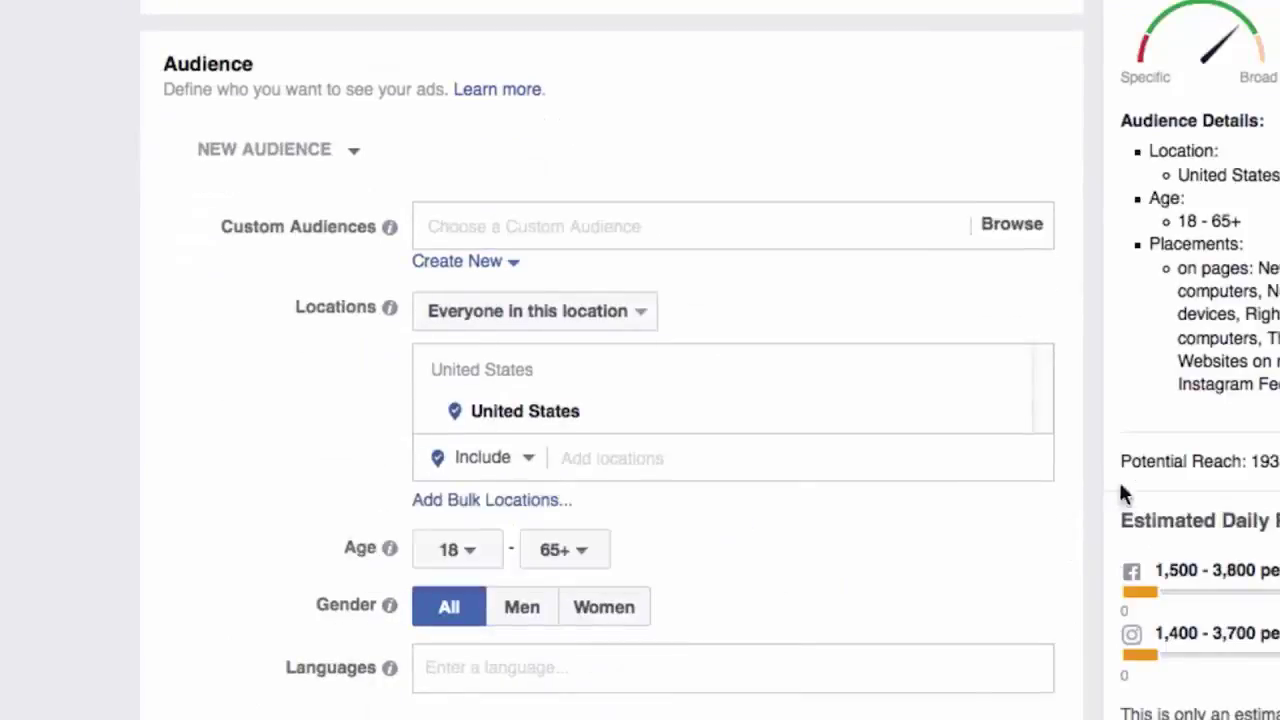
{"action": "scroll", "coordinate": [843, 529], "scroll_direction": "up", "scroll_amount": 2}
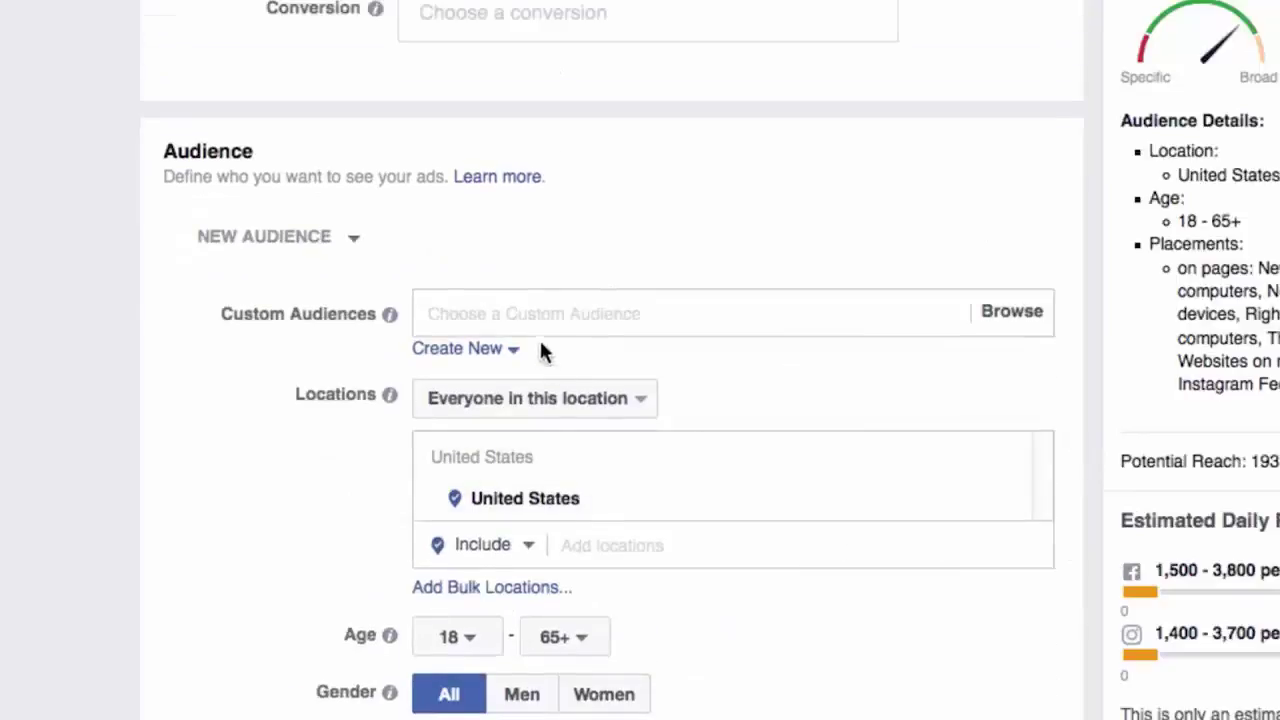
{"action": "left_click", "coordinate": [505, 316]}
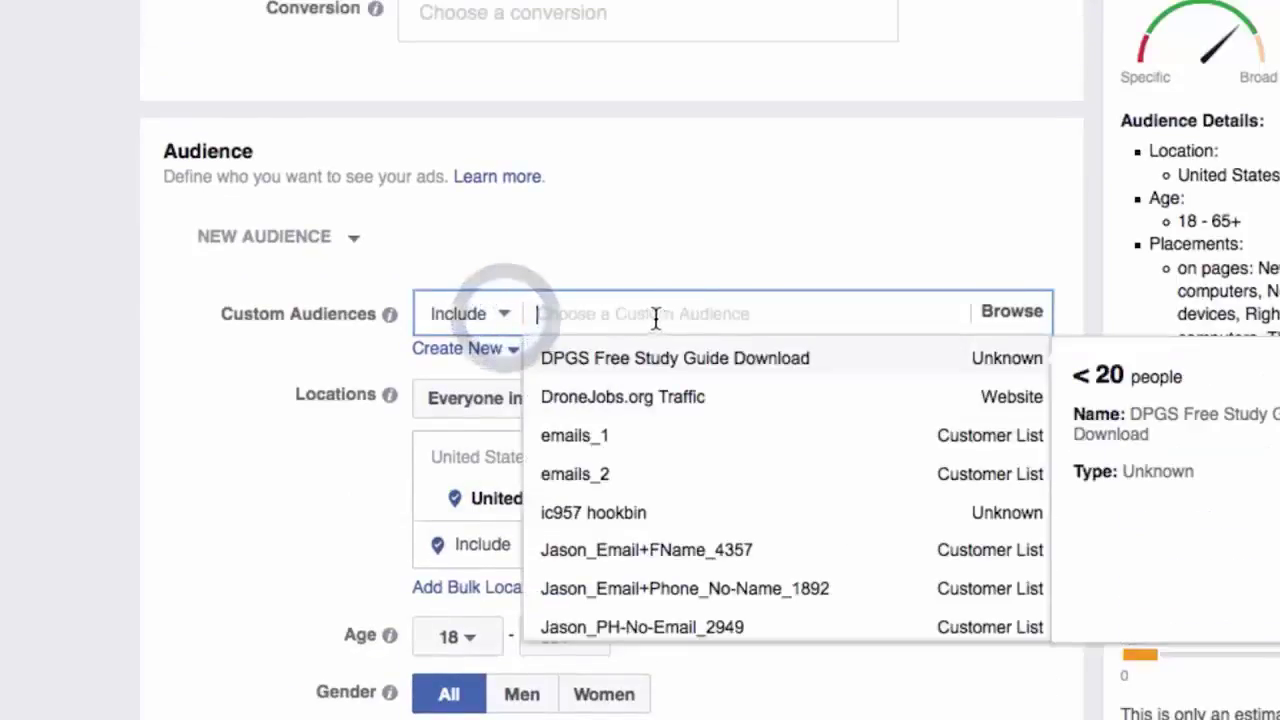
{"action": "left_click", "coordinate": [650, 358]}
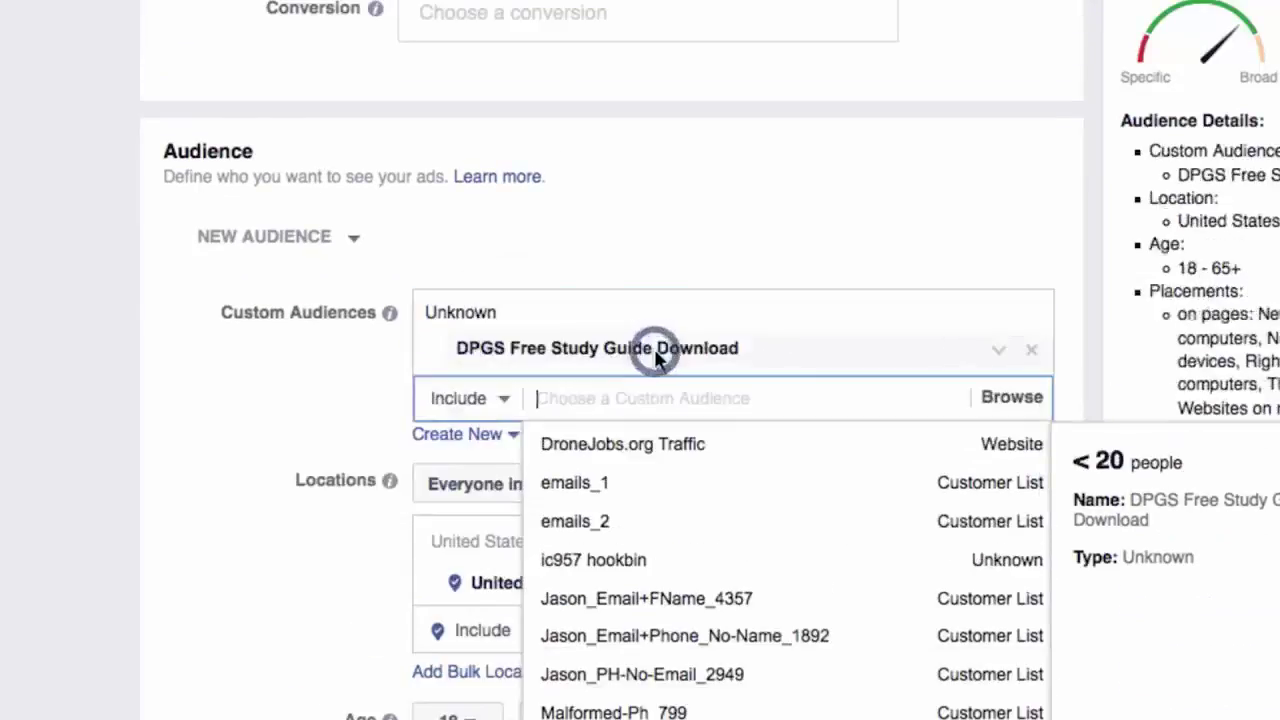
{"action": "left_click", "coordinate": [678, 212]}
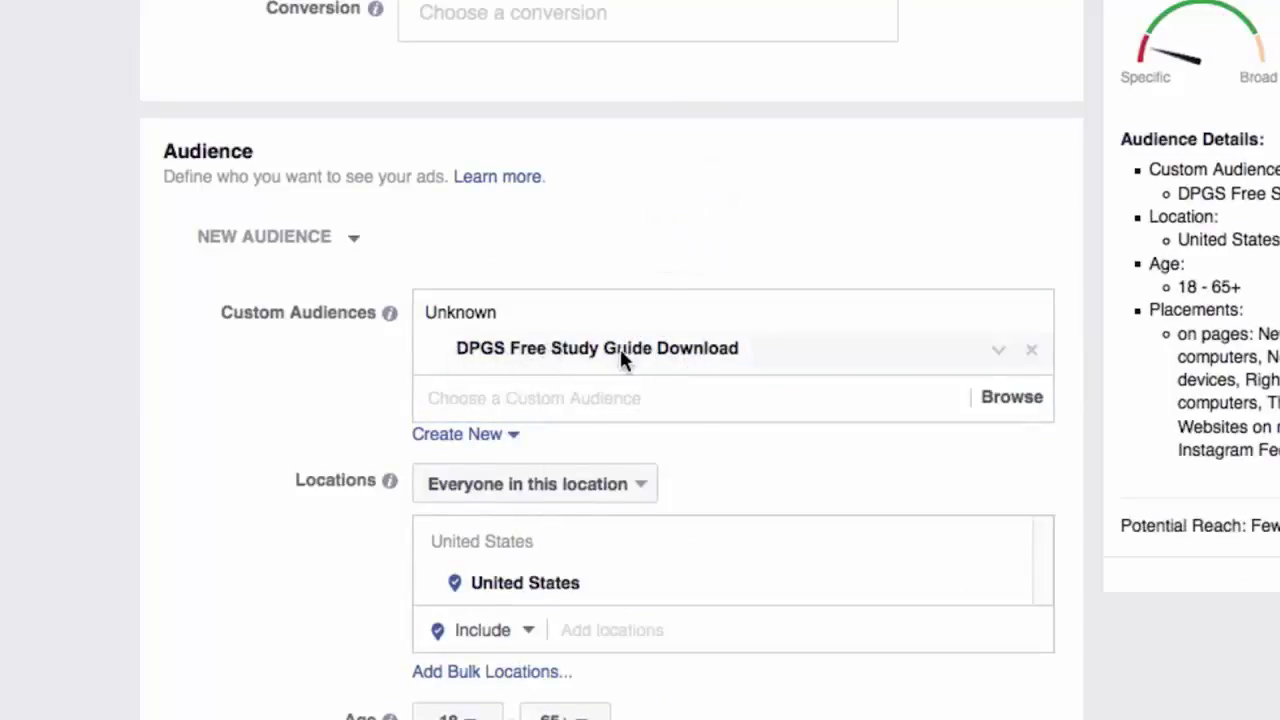
Set the ad set's daily budget to $50.00
{"action": "scroll", "coordinate": [974, 523], "scroll_direction": "down", "scroll_amount": 2}
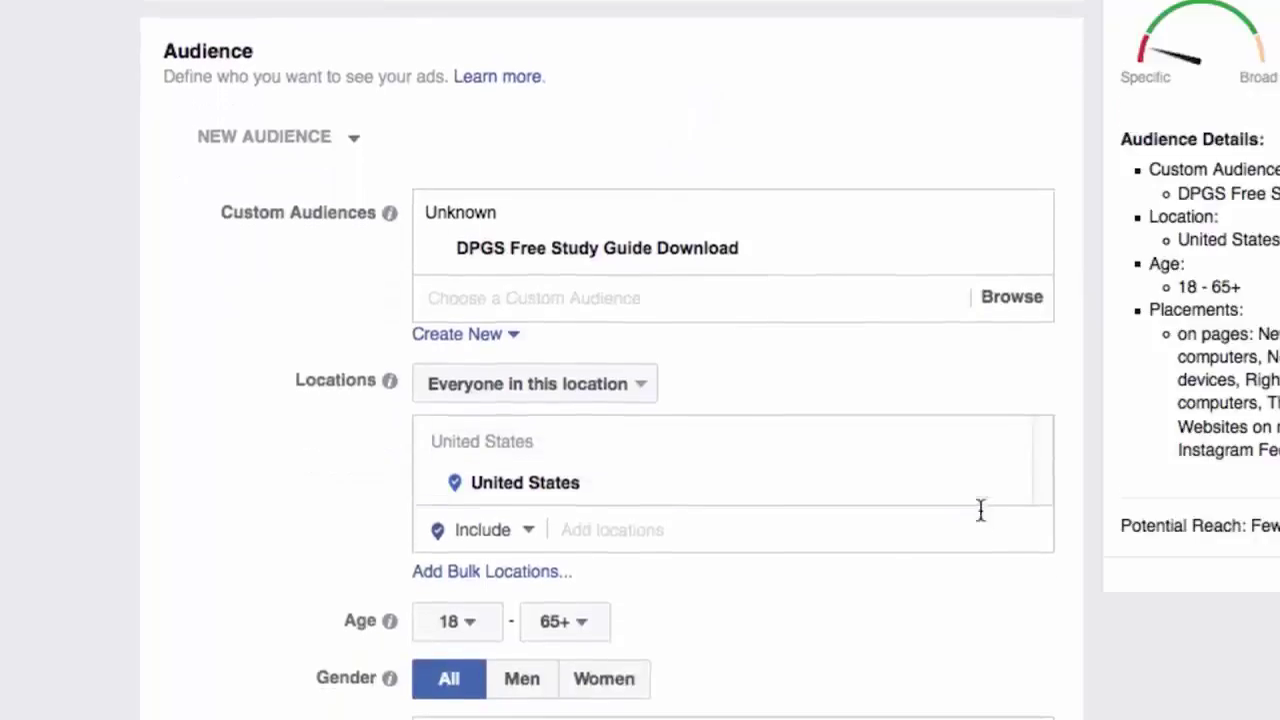
{"action": "scroll", "coordinate": [978, 501], "scroll_direction": "down", "scroll_amount": 5}
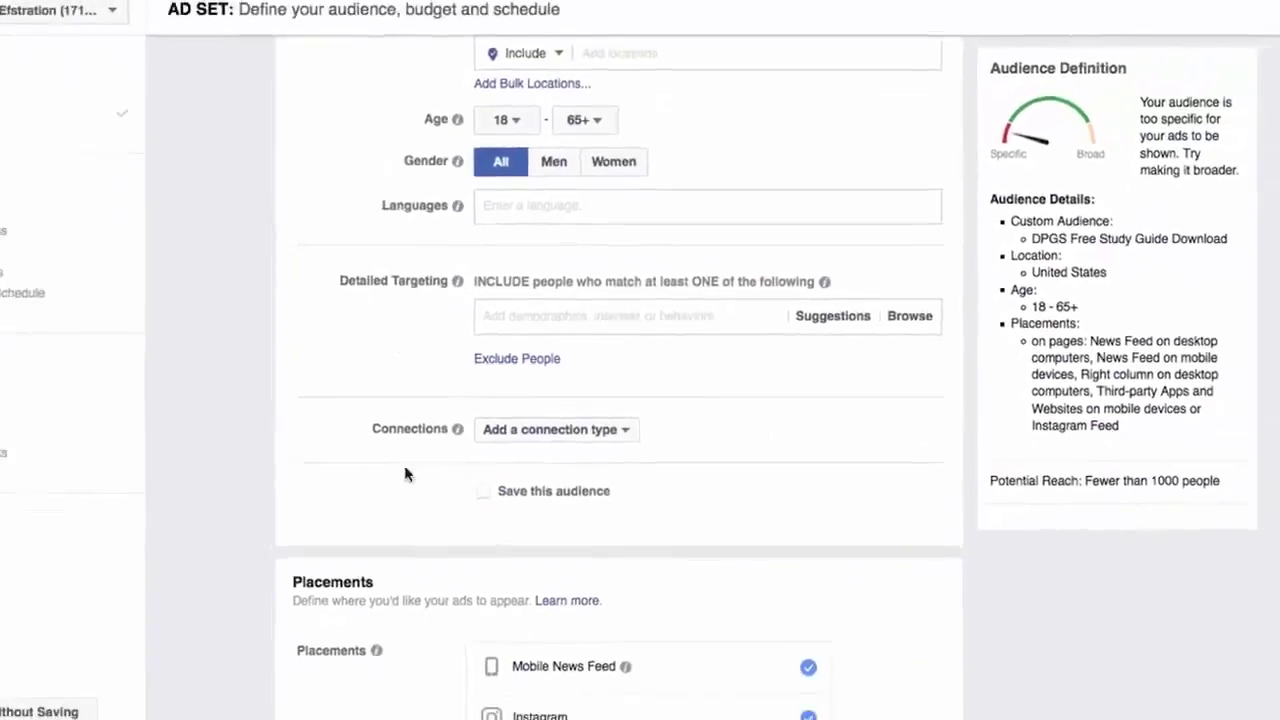
{"action": "scroll", "coordinate": [720, 320], "scroll_direction": "down", "scroll_amount": 5}
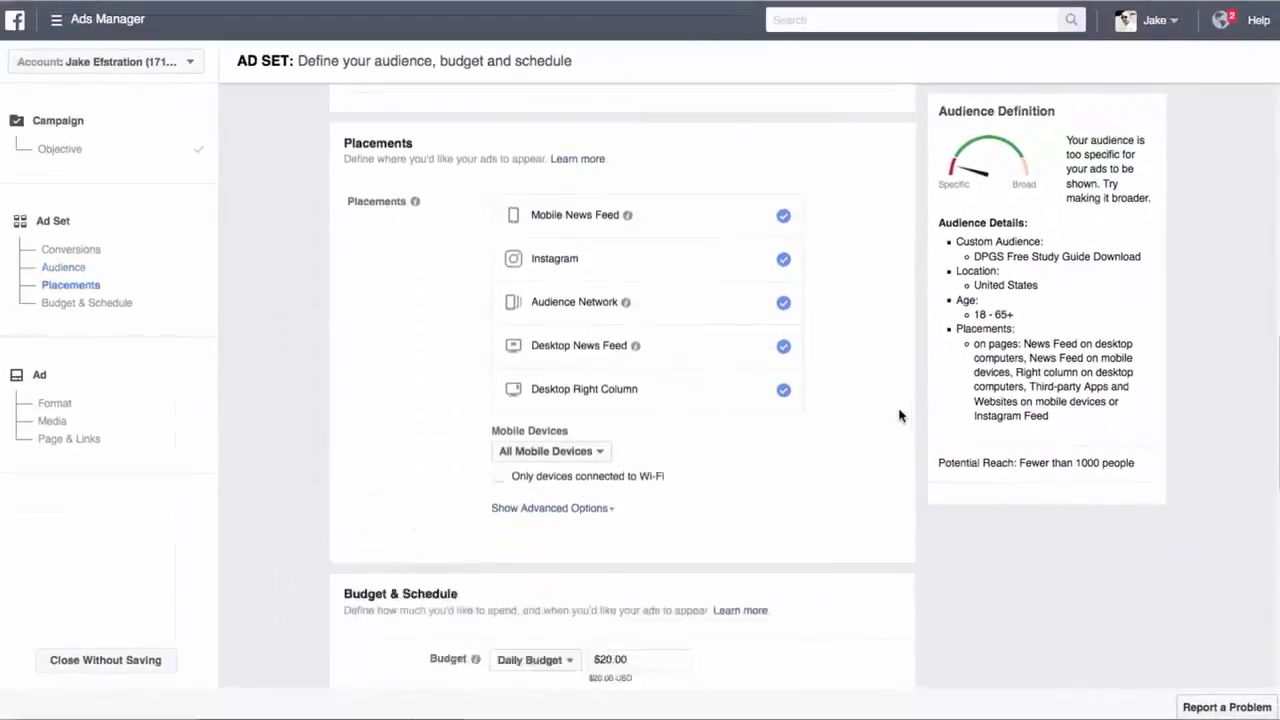
{"action": "scroll", "coordinate": [890, 420], "scroll_direction": "down", "scroll_amount": 5}
{"action": "left_click_drag", "start_coordinate": [660, 282], "coordinate": [596, 275]}
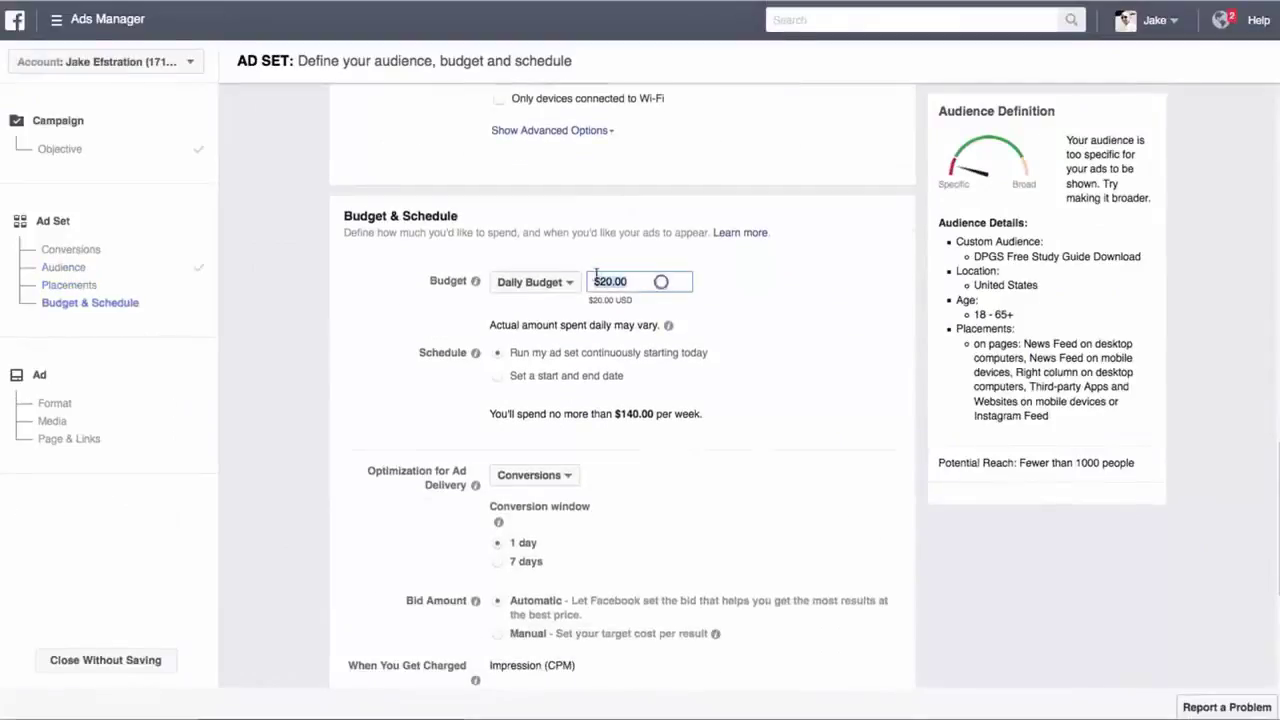
{"action": "type", "text": "50"}
{"action": "left_click", "coordinate": [808, 337]}
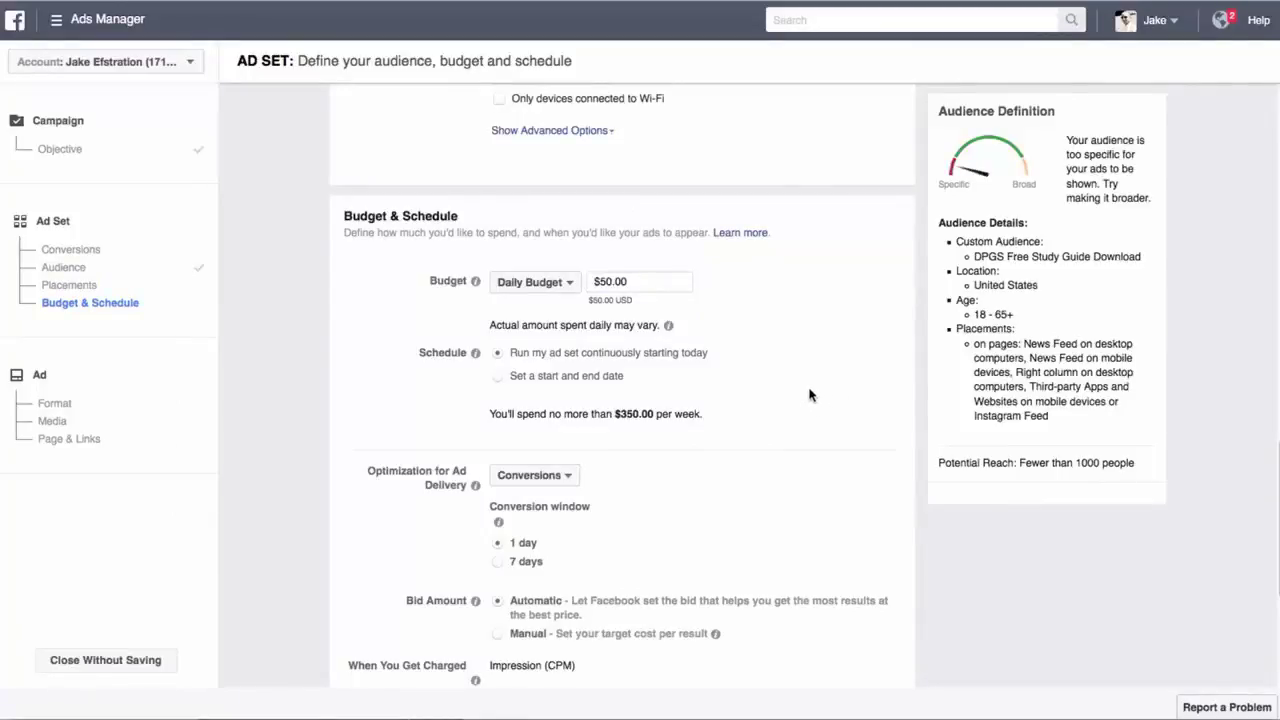
Name the ad set "Convet to Purchase" and continue to the ad setup
{"action": "scroll", "coordinate": [810, 395], "scroll_direction": "down", "scroll_amount": 1}
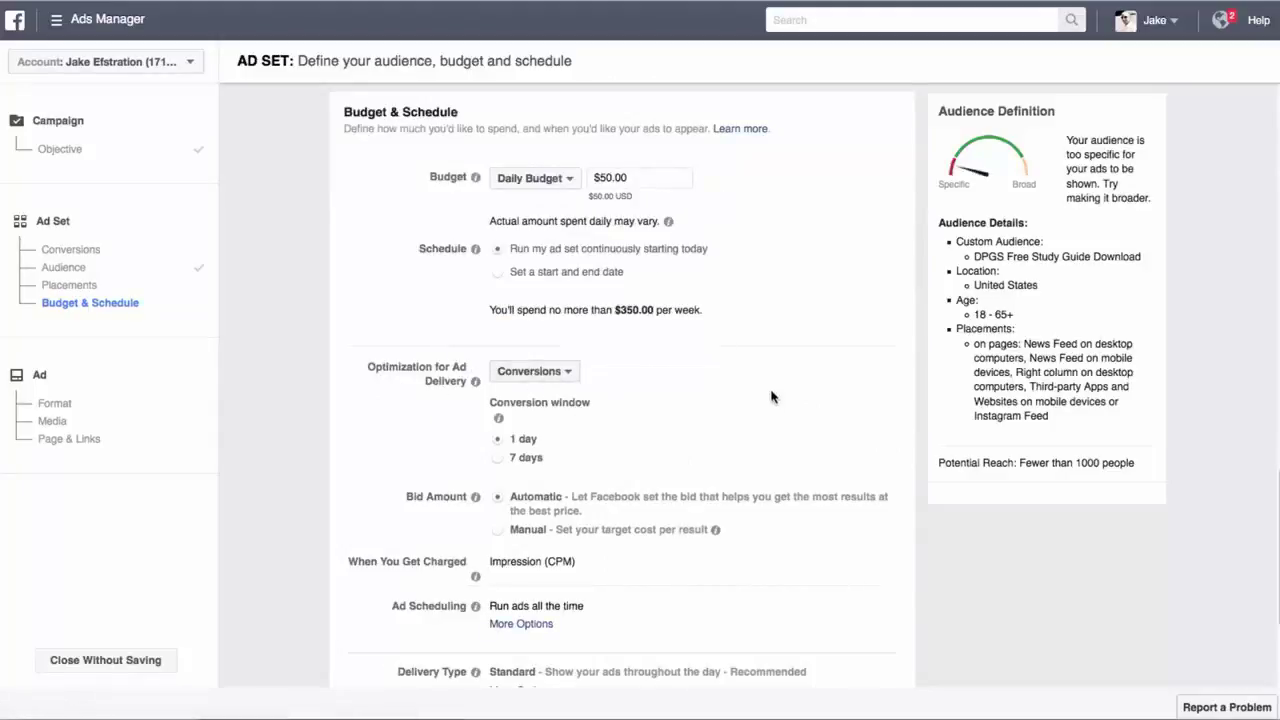
{"action": "scroll", "coordinate": [770, 396], "scroll_direction": "down", "scroll_amount": 1}
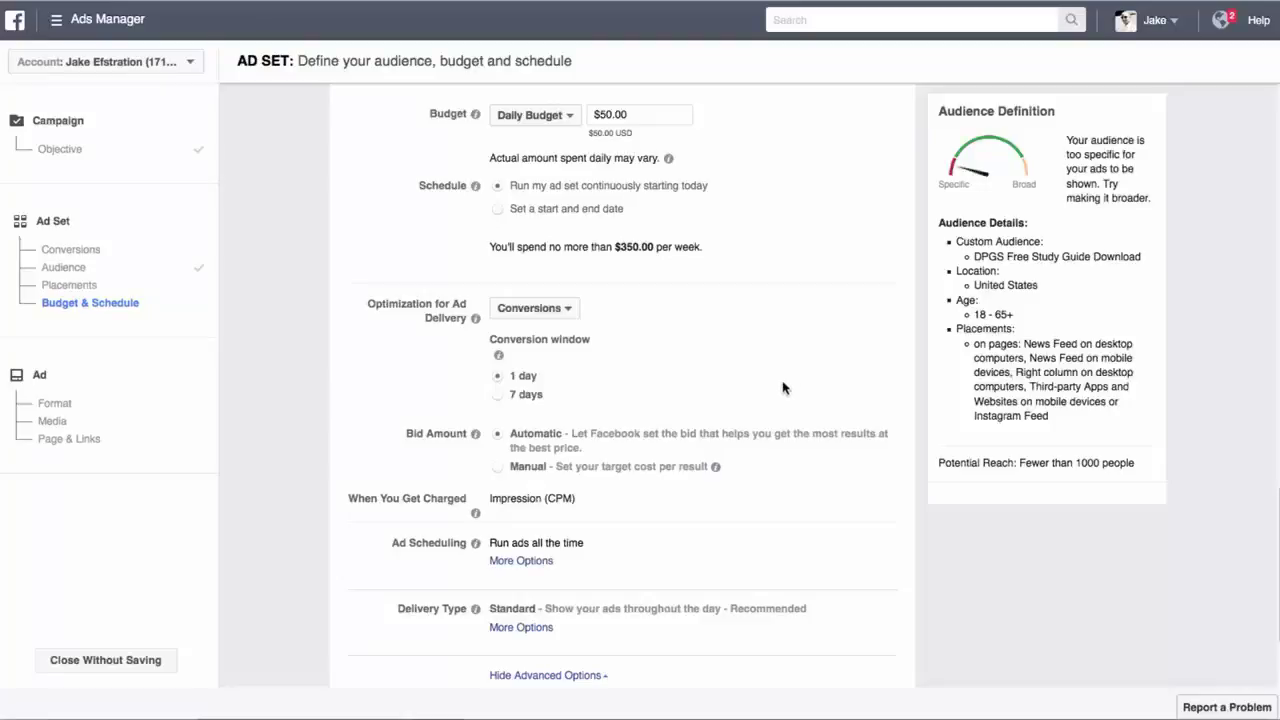
{"action": "scroll", "coordinate": [777, 446], "scroll_direction": "down", "scroll_amount": 3}
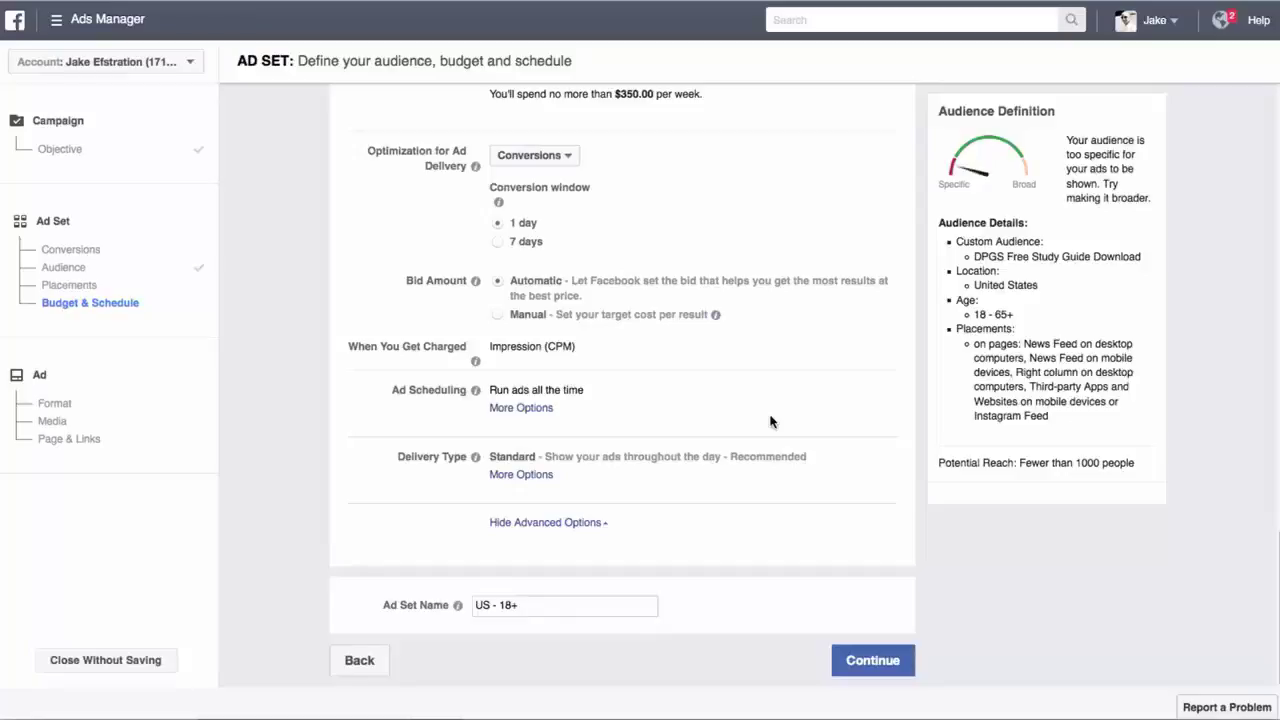
{"action": "triple_click", "coordinate": [549, 613]}
{"action": "type", "text": "Convet to Purchase"}
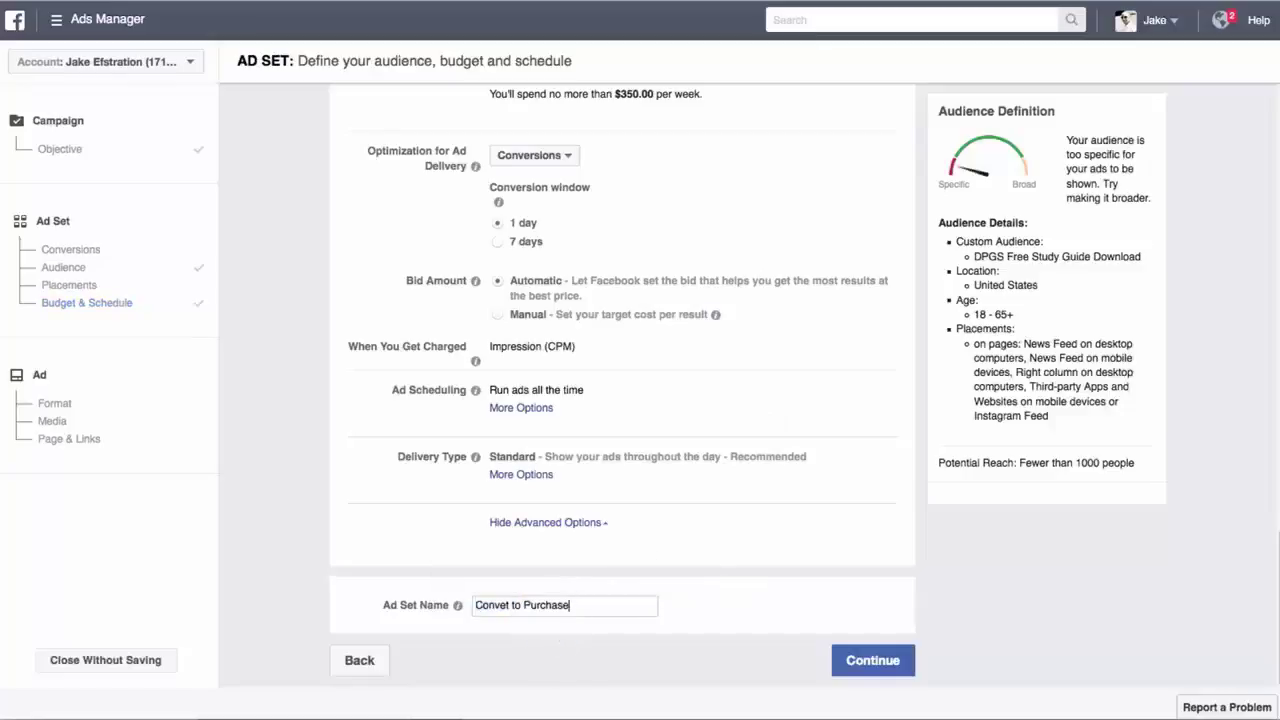
{"action": "left_click", "coordinate": [871, 660]}
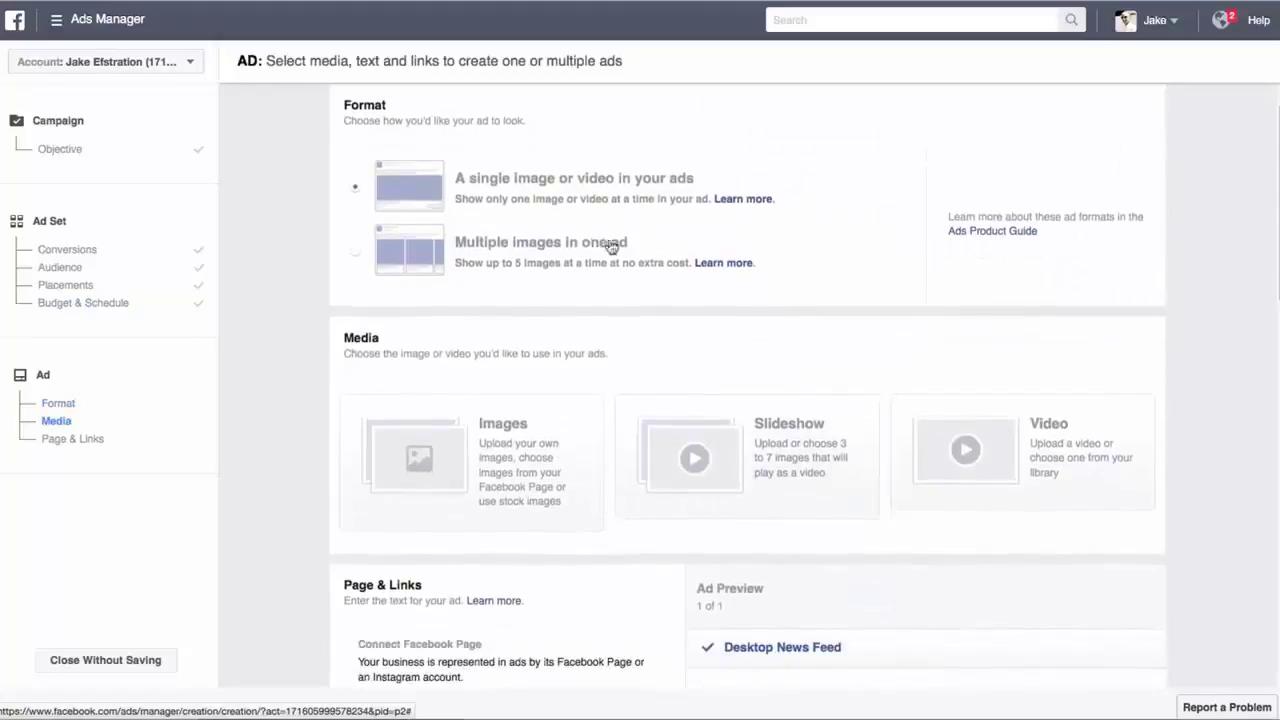
Upload the 1200 x 628 drone image for the FAA Part 107 test prep course as the ad's image
{"action": "left_click", "coordinate": [497, 449]}
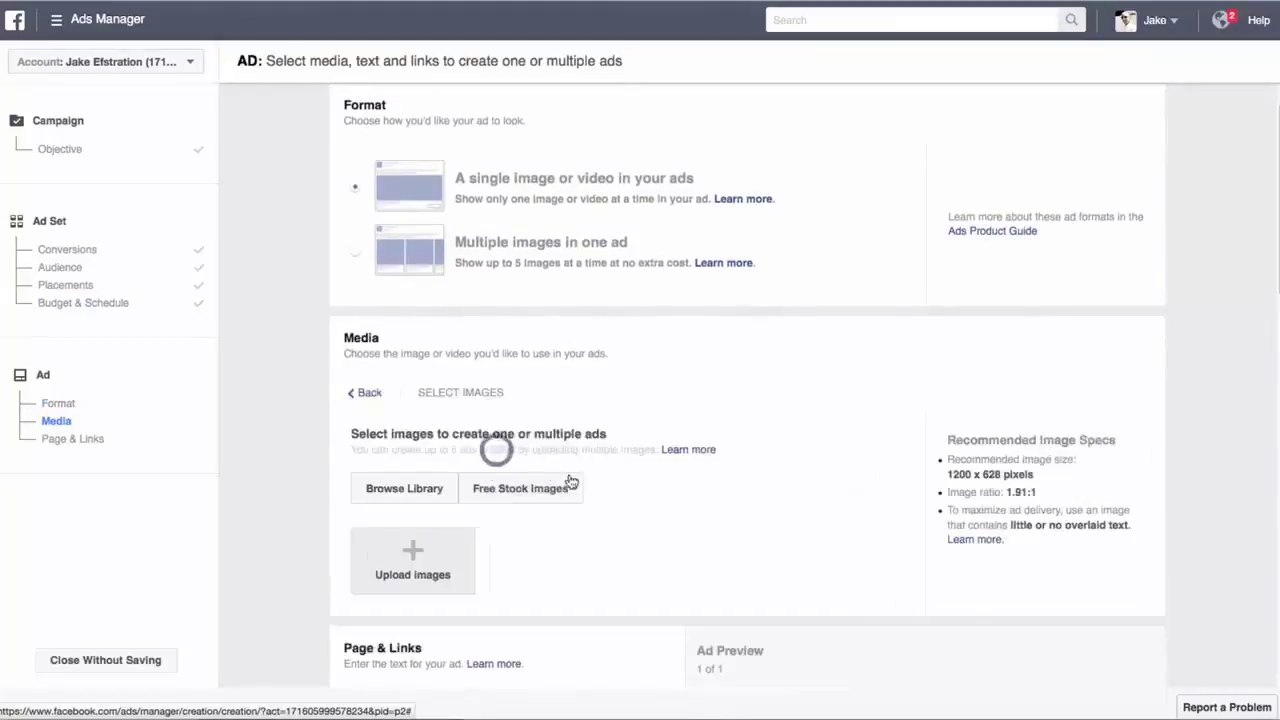
{"action": "left_click", "coordinate": [408, 490]}
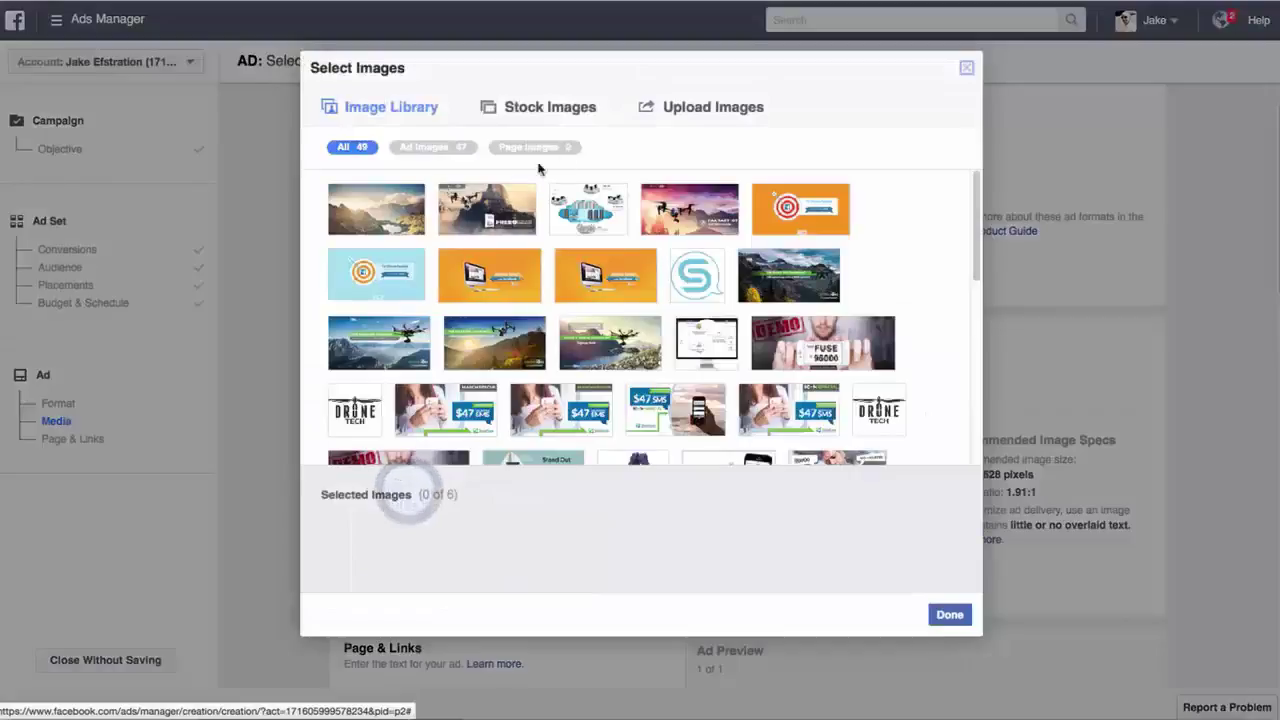
{"action": "left_click", "coordinate": [715, 110]}
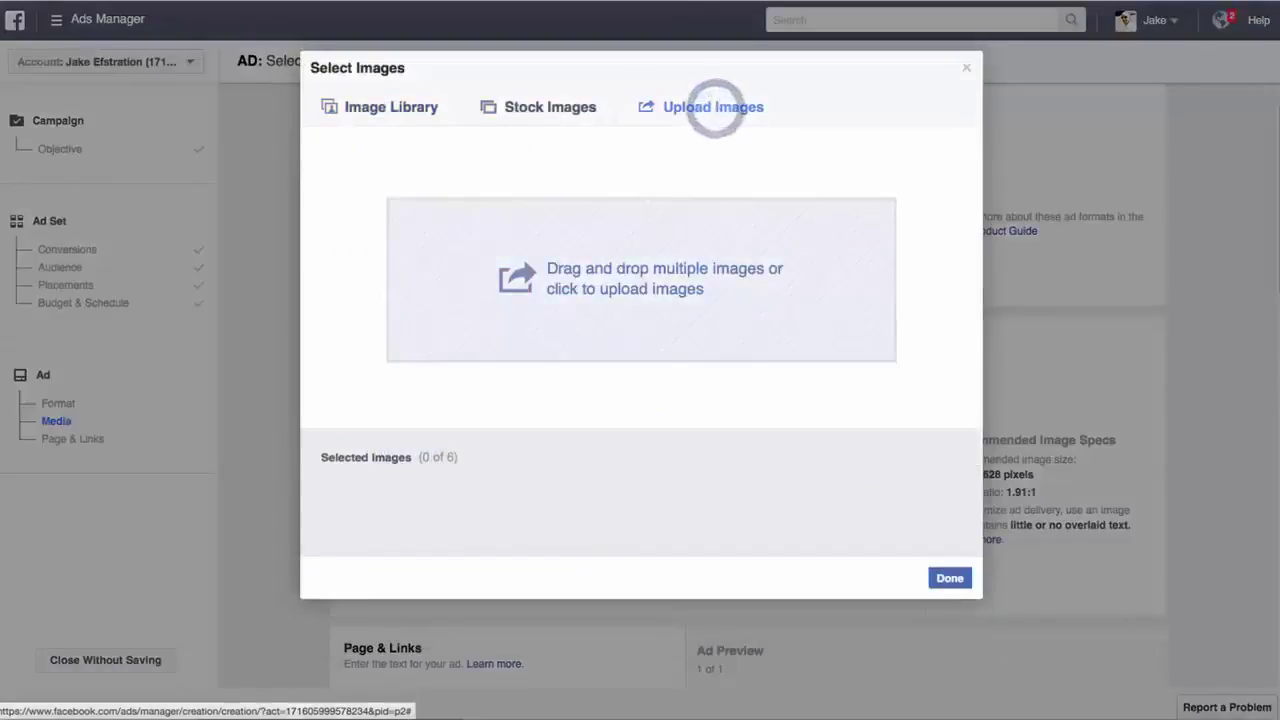
{"action": "left_click_drag", "start_coordinate": [50, 323], "coordinate": [605, 264]}
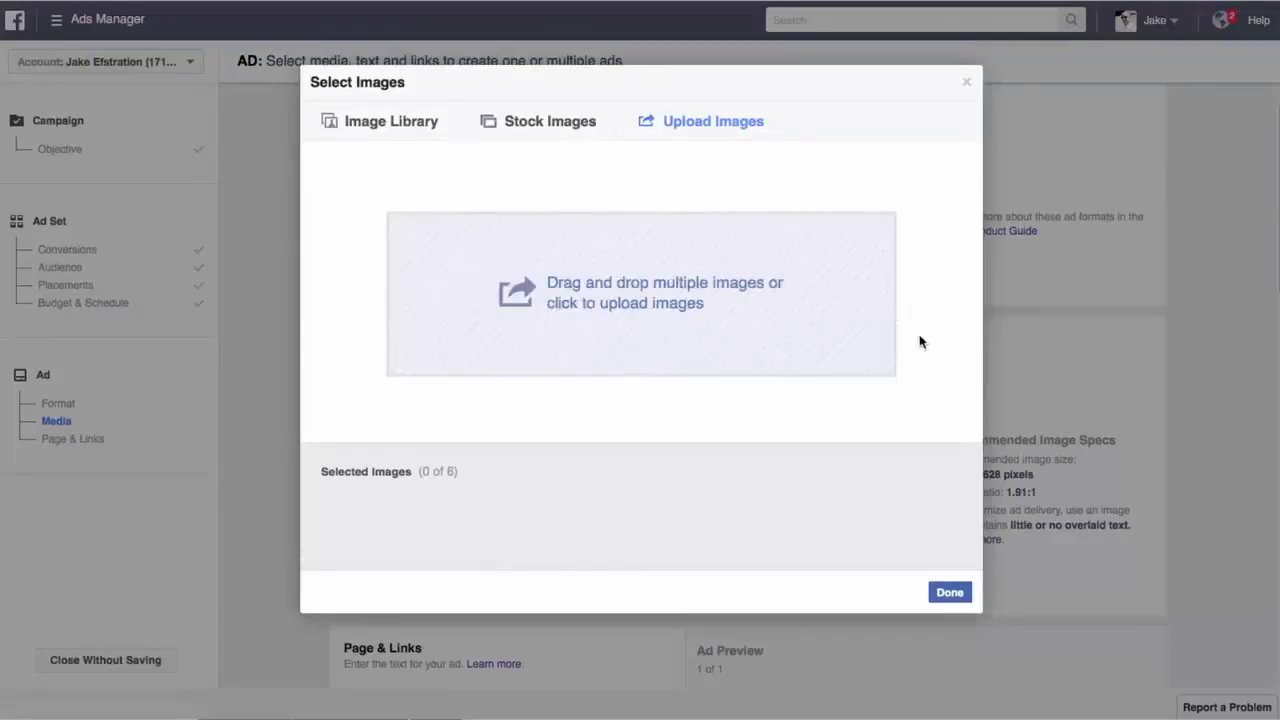
{"action": "left_click", "coordinate": [950, 594]}
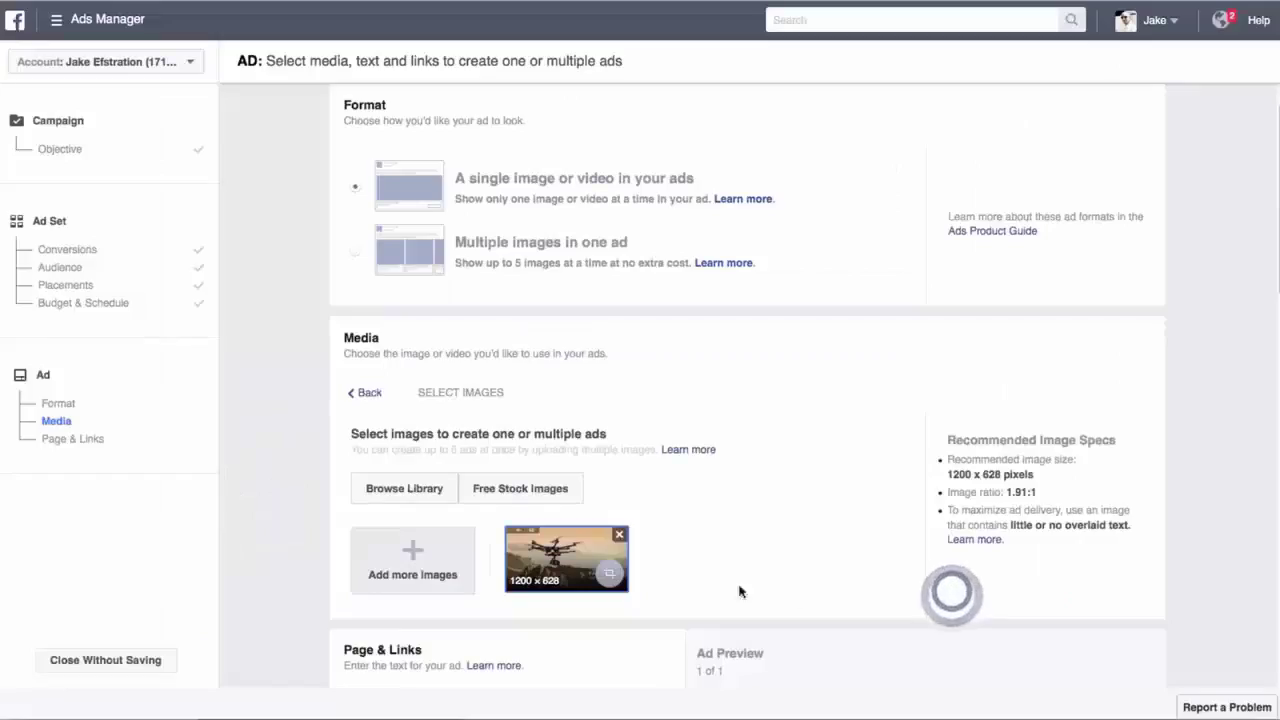
{"action": "scroll", "coordinate": [797, 507], "scroll_direction": "down", "scroll_amount": 5}
{"action": "scroll", "coordinate": [797, 507], "scroll_direction": "down", "scroll_amount": 3}
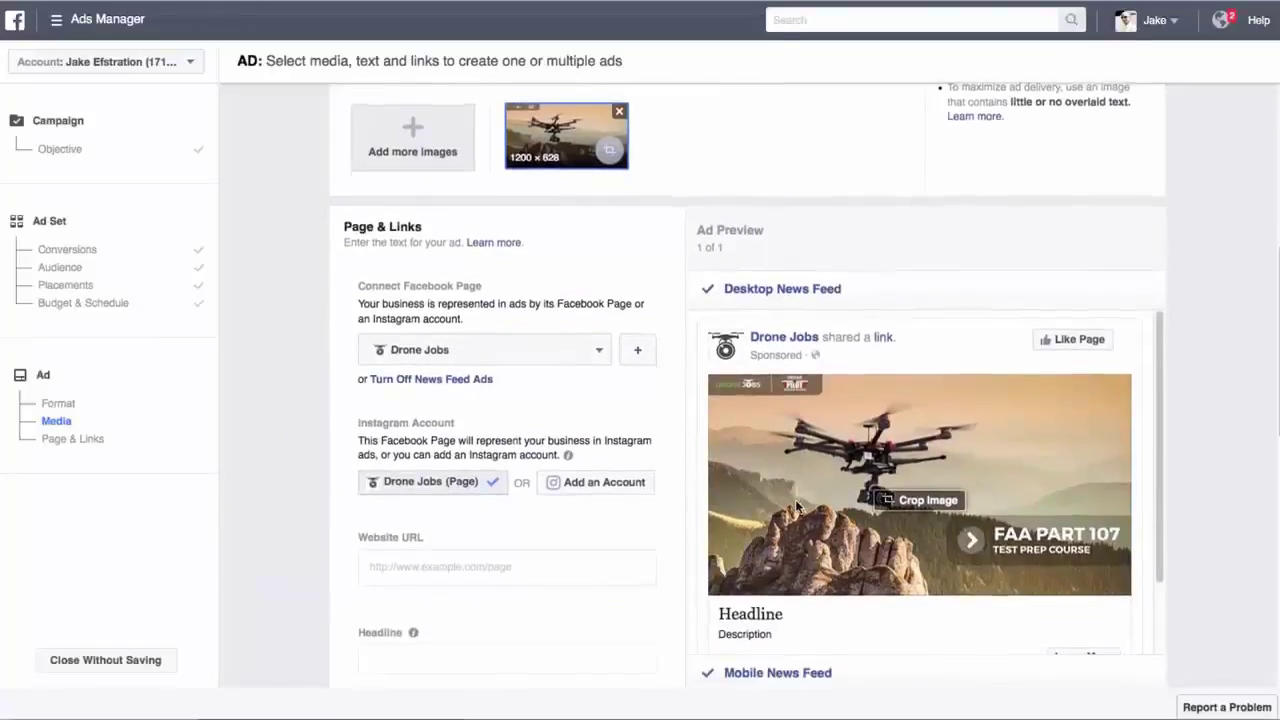
{"action": "scroll", "coordinate": [797, 507], "scroll_direction": "down", "scroll_amount": 3}
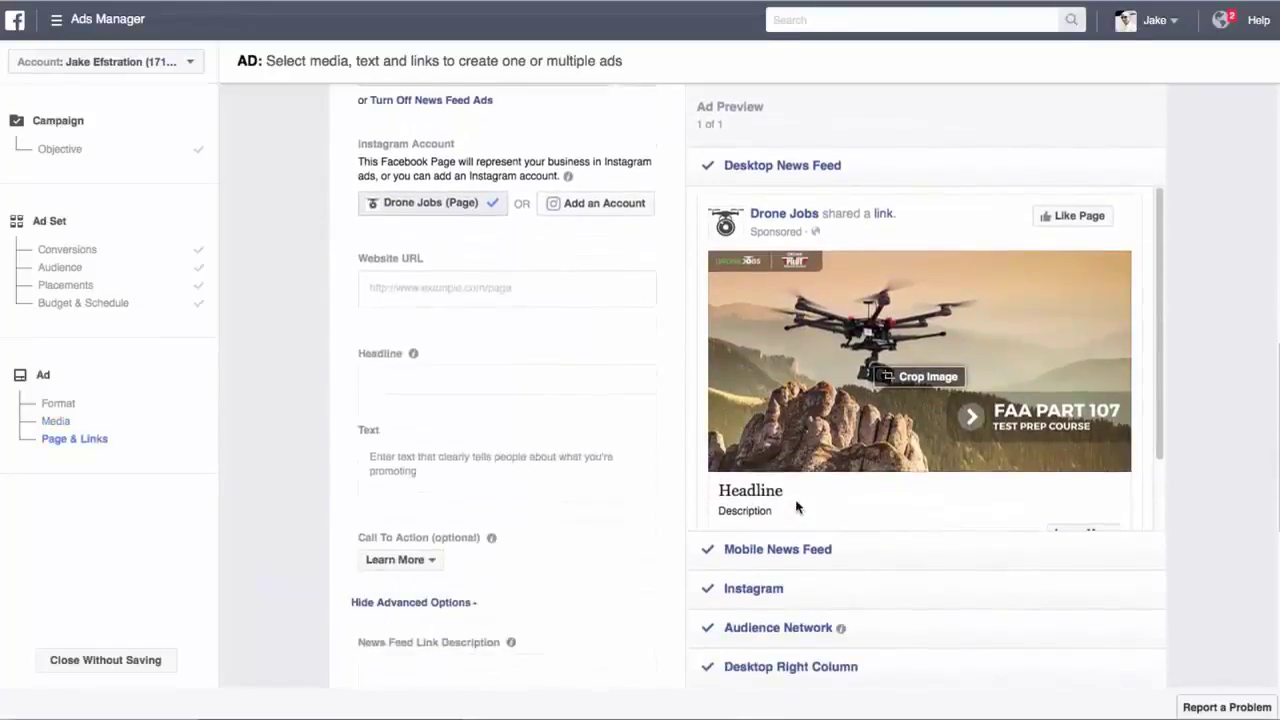
{"action": "scroll", "coordinate": [797, 507], "scroll_direction": "up", "scroll_amount": 2}
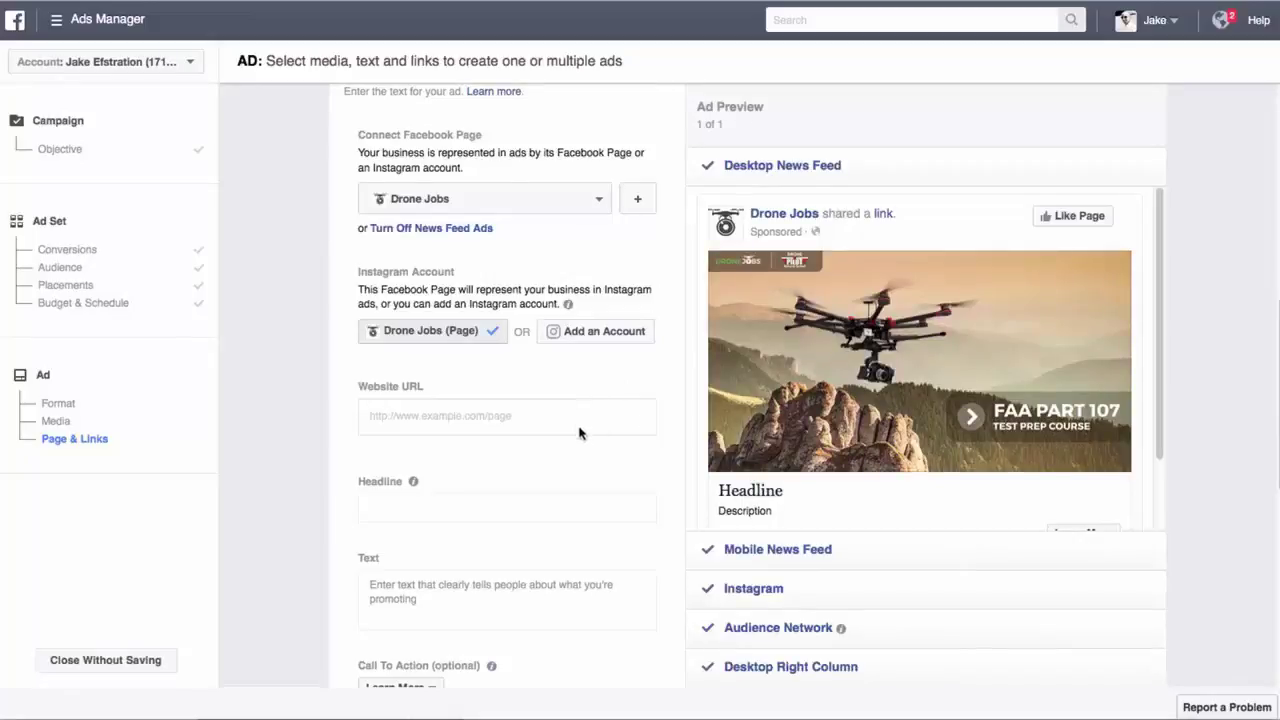
{"action": "left_click", "coordinate": [386, 415]}
{"action": "type", "text": "https://www.dronejobs.org/faa-part-107-ground-school"}
{"action": "left_click", "coordinate": [466, 428]}
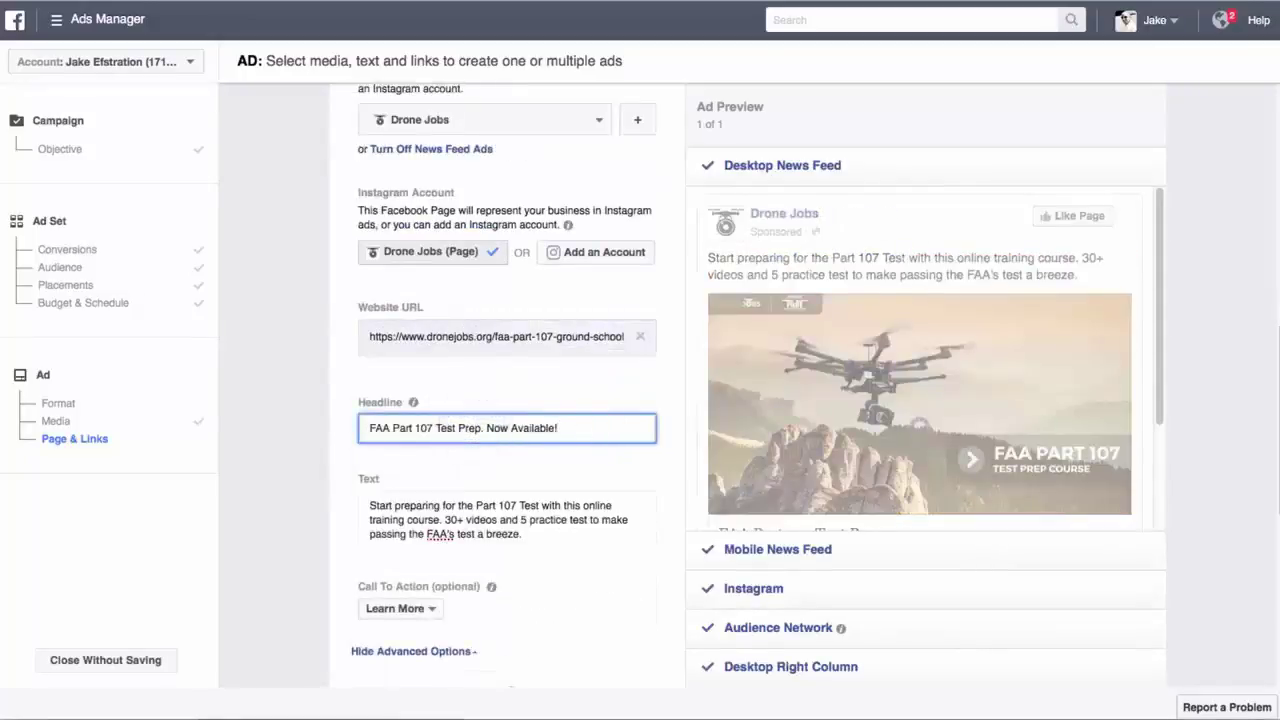
Add a news feed link description promoting online FAA Part 107 Test prep with easy-to-follow videos and inviting readers to sign up now
{"action": "scroll", "coordinate": [479, 467], "scroll_direction": "down", "scroll_amount": 5}
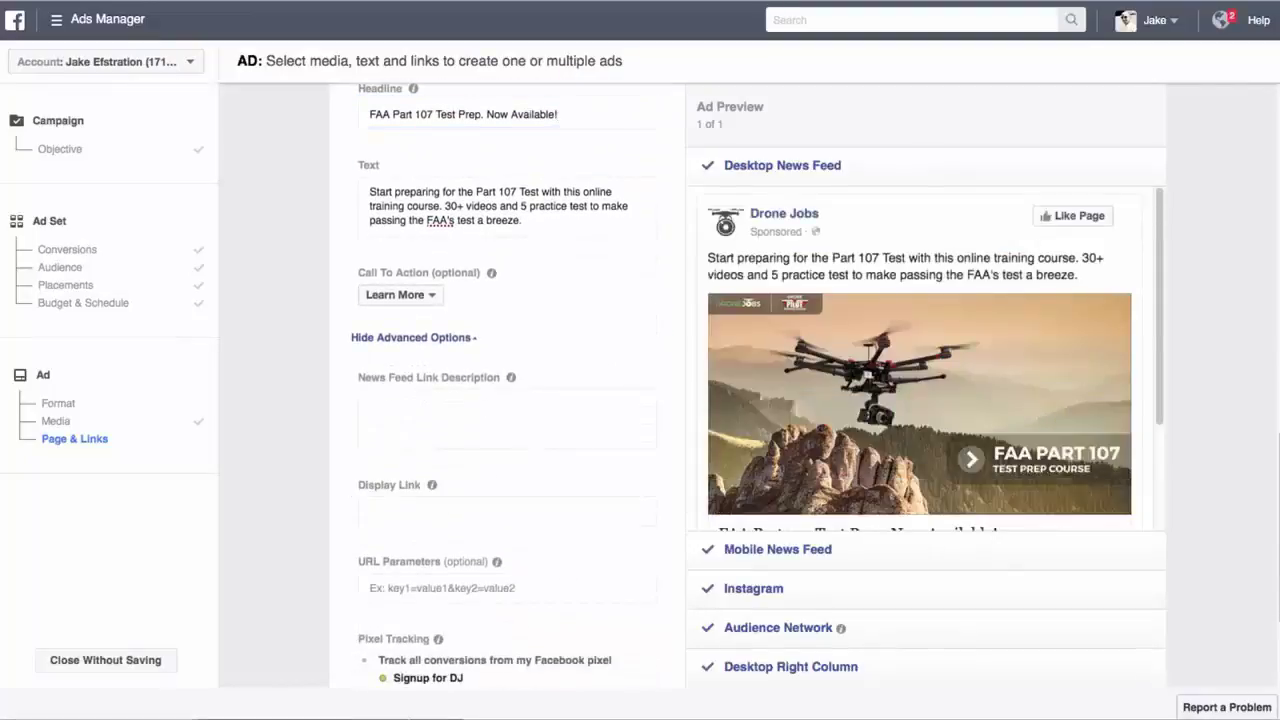
{"action": "left_click", "coordinate": [468, 419]}
{"action": "type", "text": "Online prep for the FAA Part 107 Test. Easy to follow videos make learning the required material simple and fast. Signup now to prepare for the Part 107 test."}
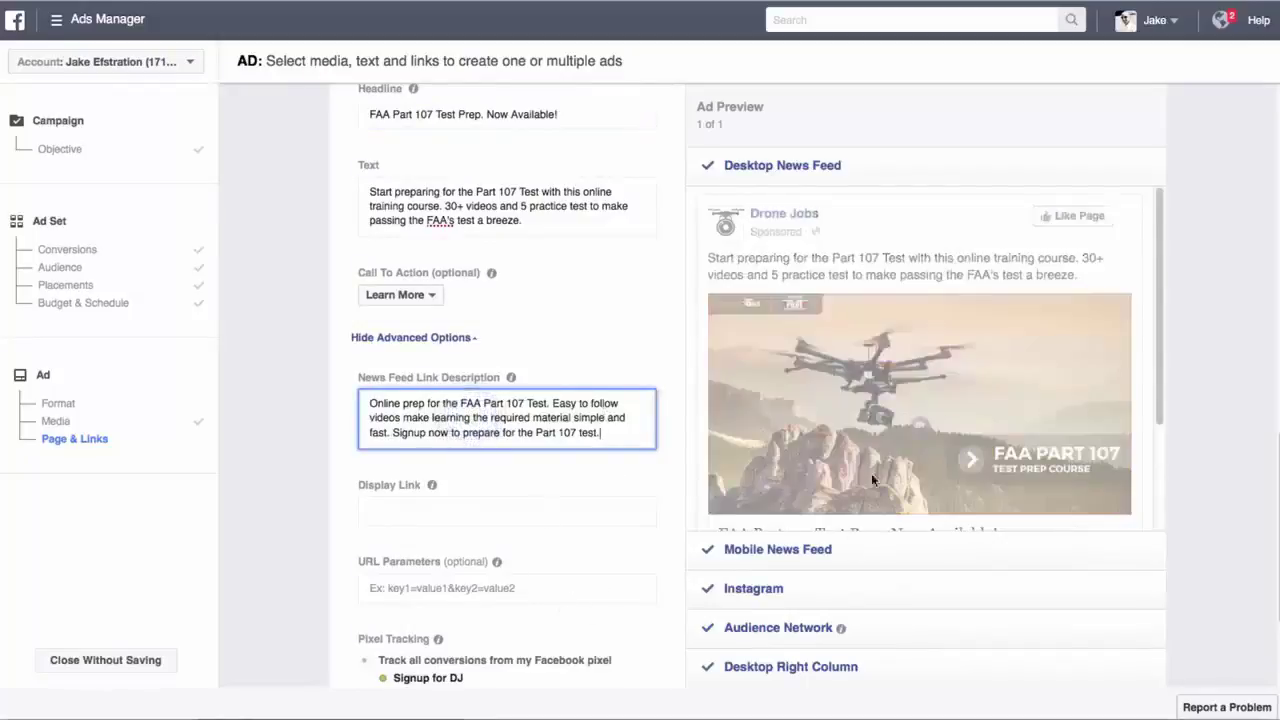
Set the ad's display link to dronejobs.org/faa-part-107-ground-school
{"action": "left_click", "coordinate": [410, 510]}
{"action": "type", "text": "https://www.dronejobs.org/faa-part-107-ground-school"}
{"action": "left_click_drag", "start_coordinate": [428, 511], "coordinate": [314, 513]}
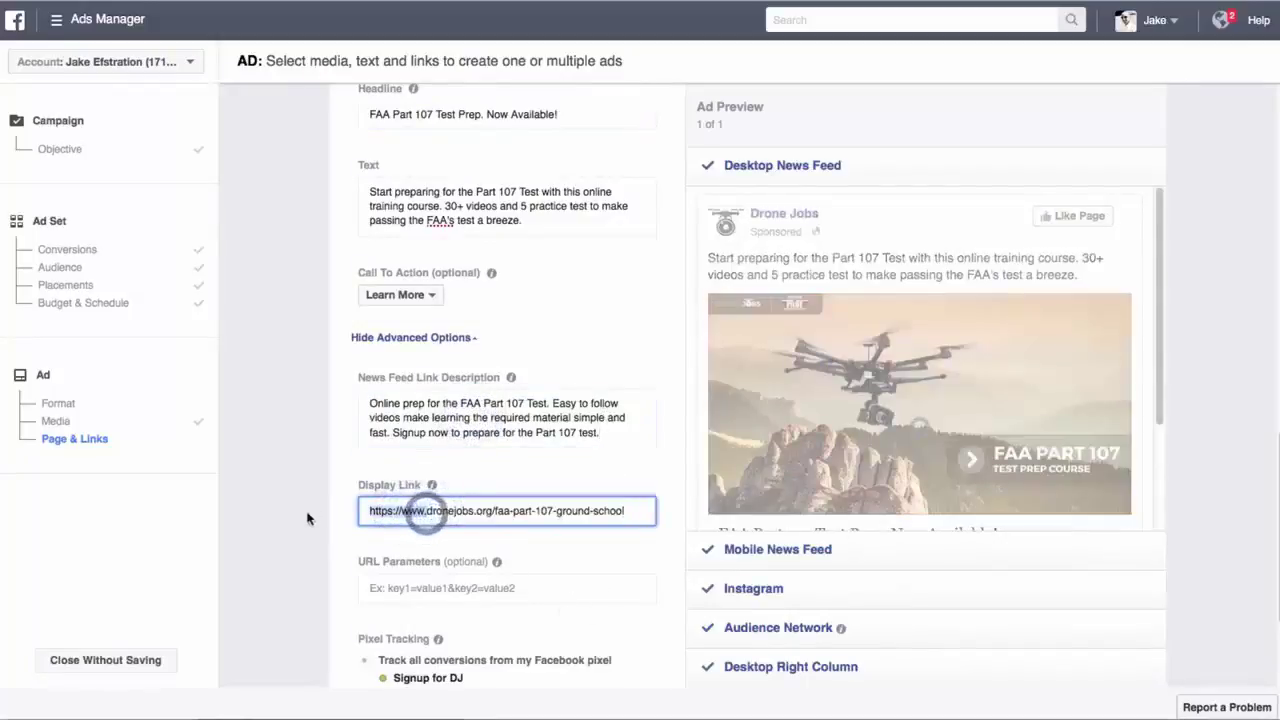
{"action": "key", "text": "BackSpace"}
{"action": "left_click", "coordinate": [608, 496]}
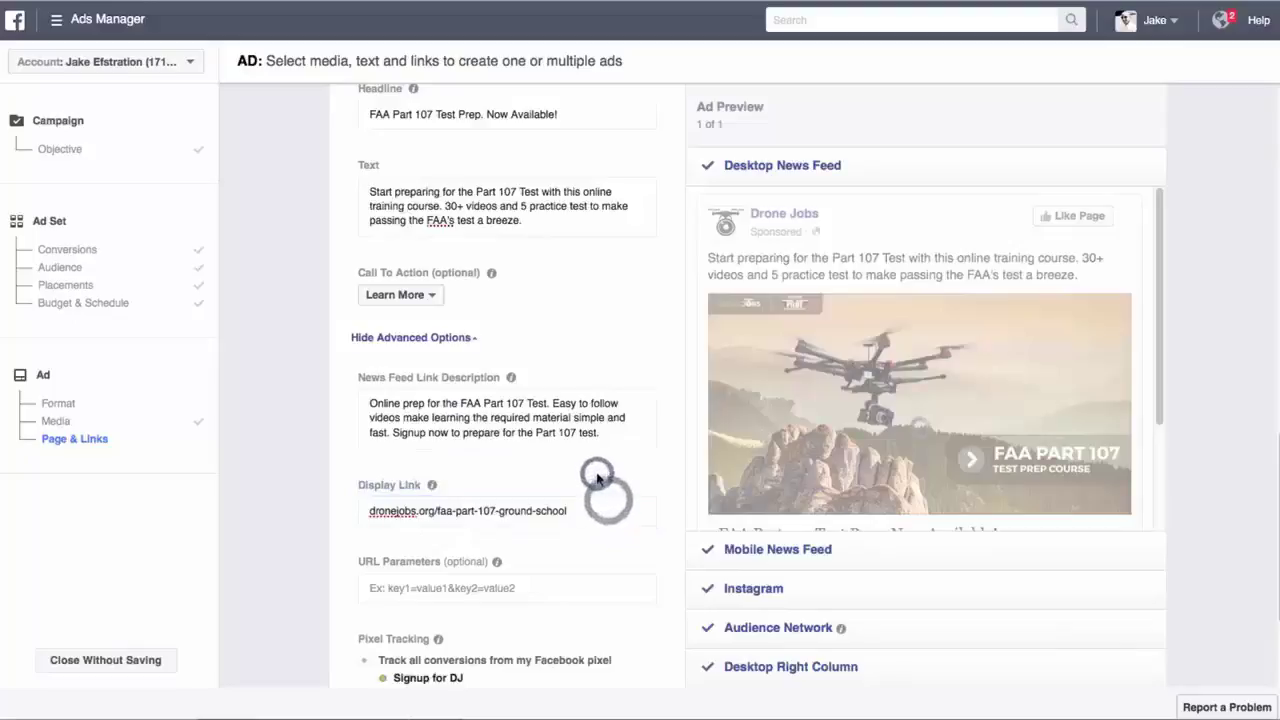
Check the ad's desktop news feed preview and place the order for the conversions campaign
{"action": "scroll", "coordinate": [645, 493], "scroll_direction": "down", "scroll_amount": 3}
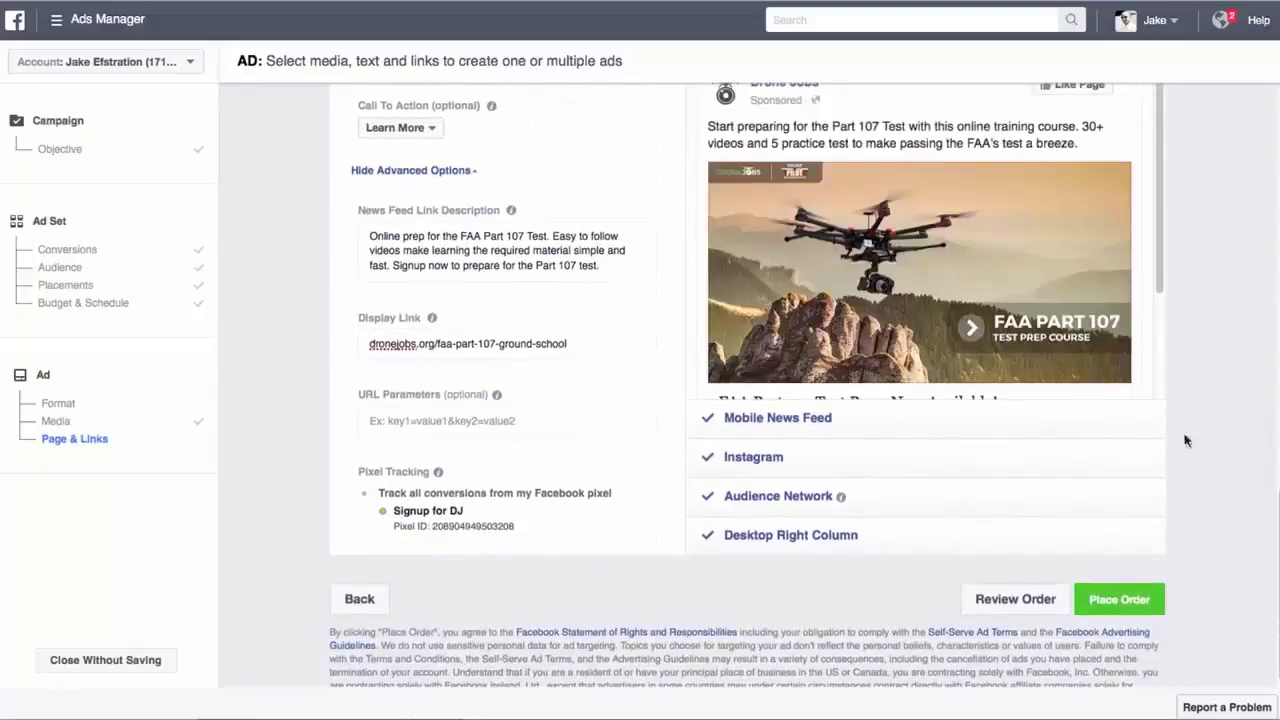
{"action": "scroll", "coordinate": [1027, 300], "scroll_direction": "down", "scroll_amount": 2}
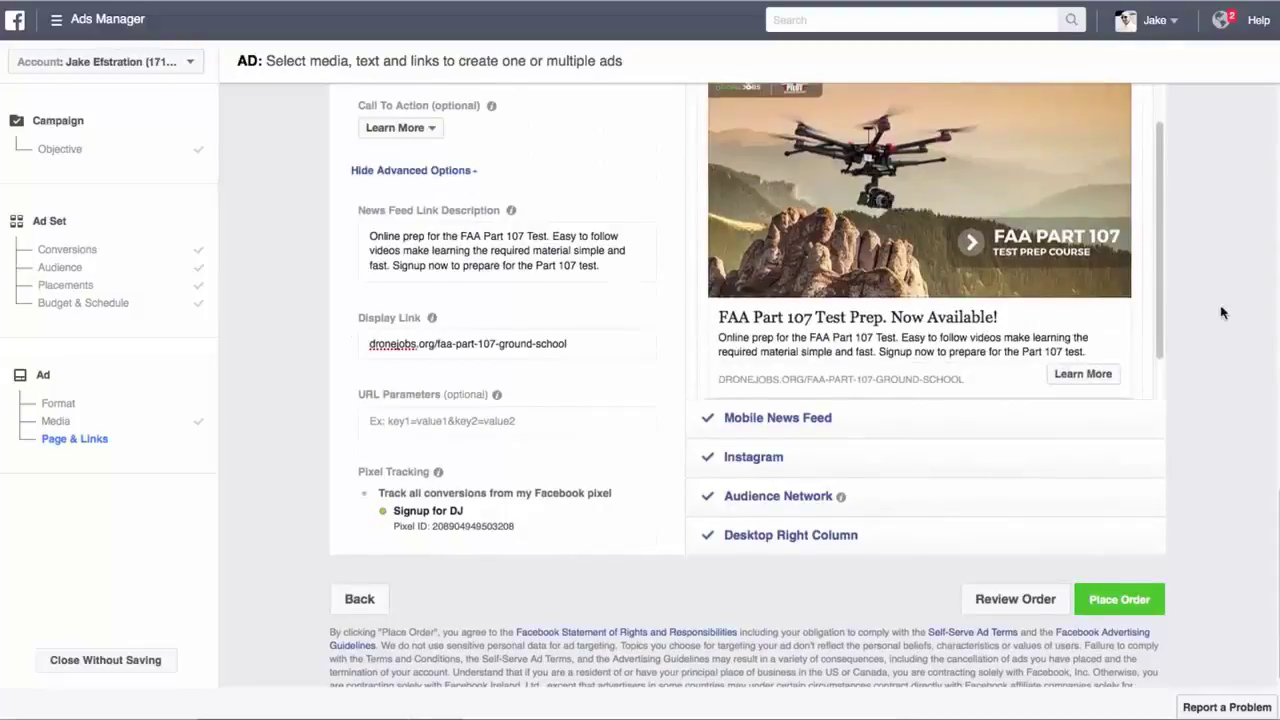
{"action": "scroll", "coordinate": [1223, 307], "scroll_direction": "up", "scroll_amount": 3}
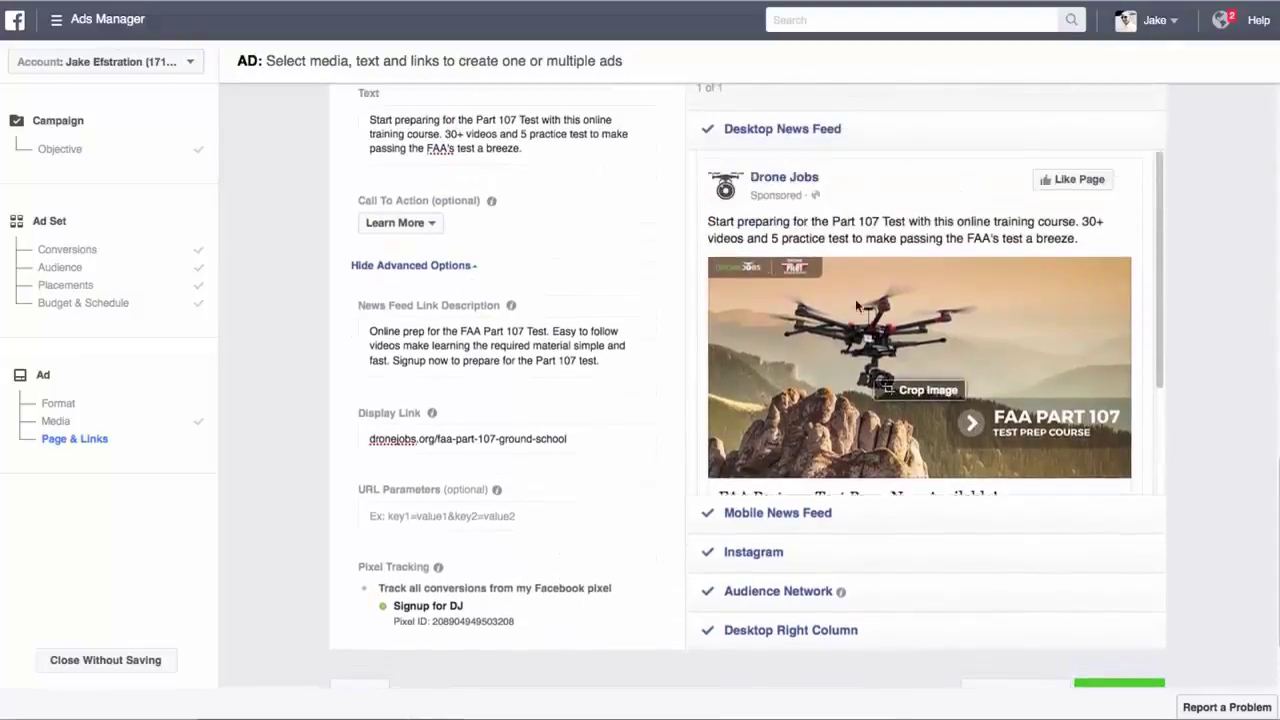
{"action": "scroll", "coordinate": [928, 340], "scroll_direction": "down", "scroll_amount": 1}
{"action": "scroll", "coordinate": [928, 340], "scroll_direction": "down", "scroll_amount": 1}
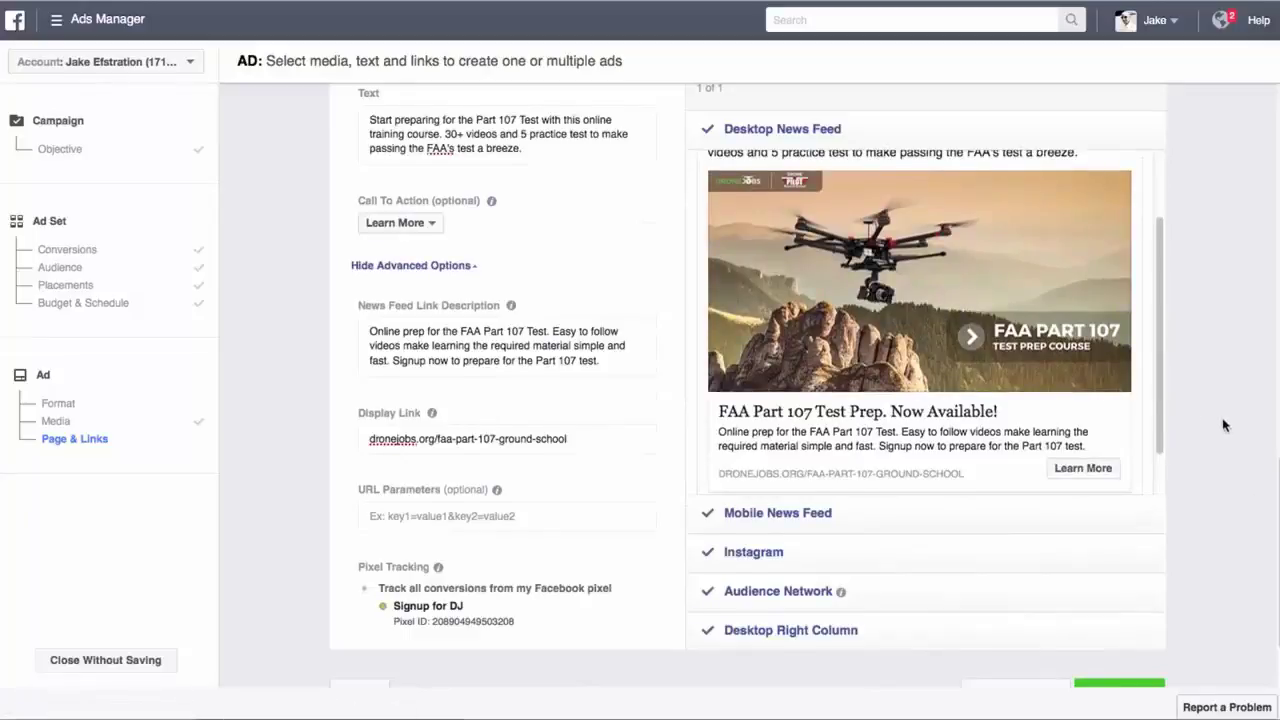
{"action": "scroll", "coordinate": [1223, 428], "scroll_direction": "down", "scroll_amount": 2}
{"action": "left_click", "coordinate": [1120, 586]}
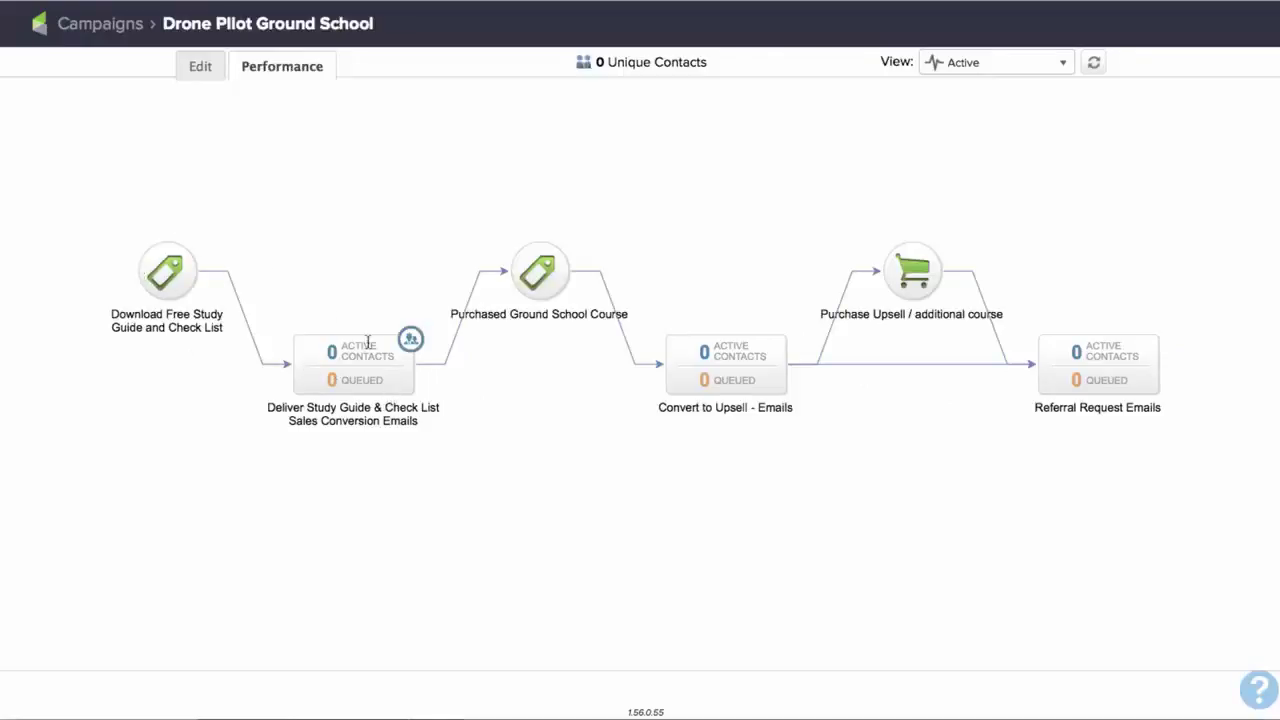
In Infusionsoft, review the Drone Pilot Ground School campaign's stages and its study guide and sales conversion email sequence
{"action": "double_click", "coordinate": [399, 385]}
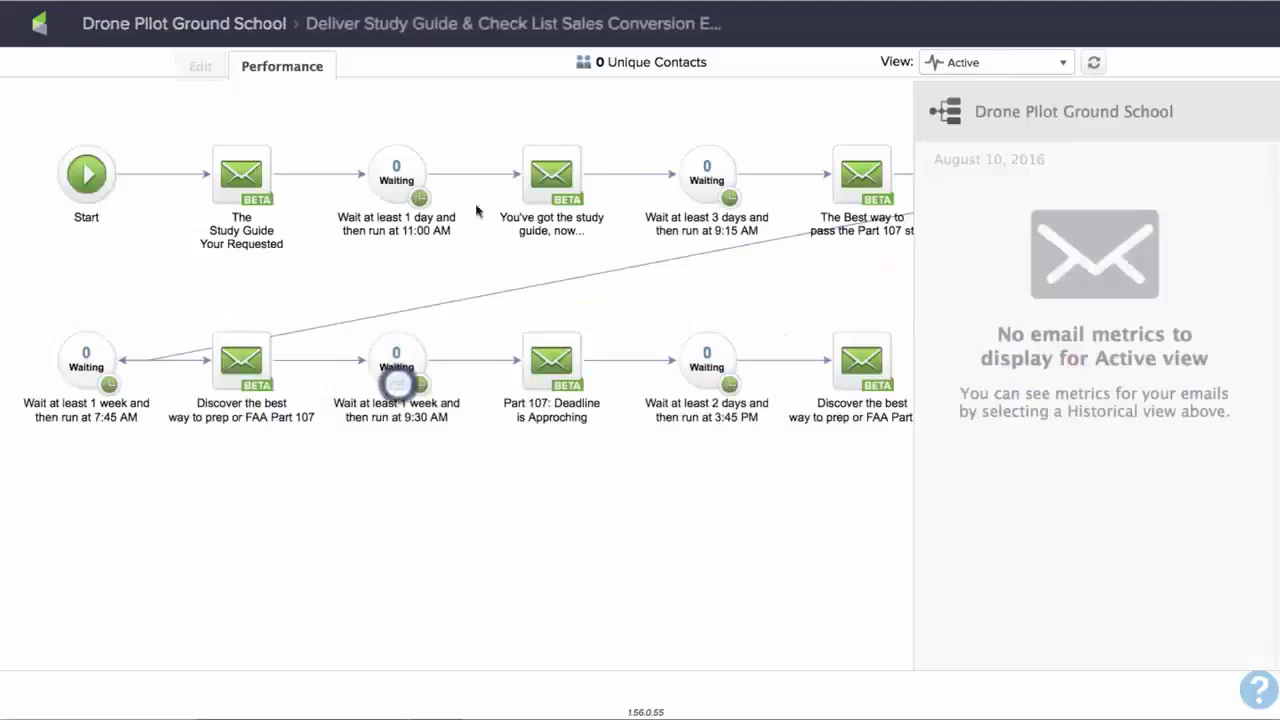
{"action": "left_click", "coordinate": [205, 28]}
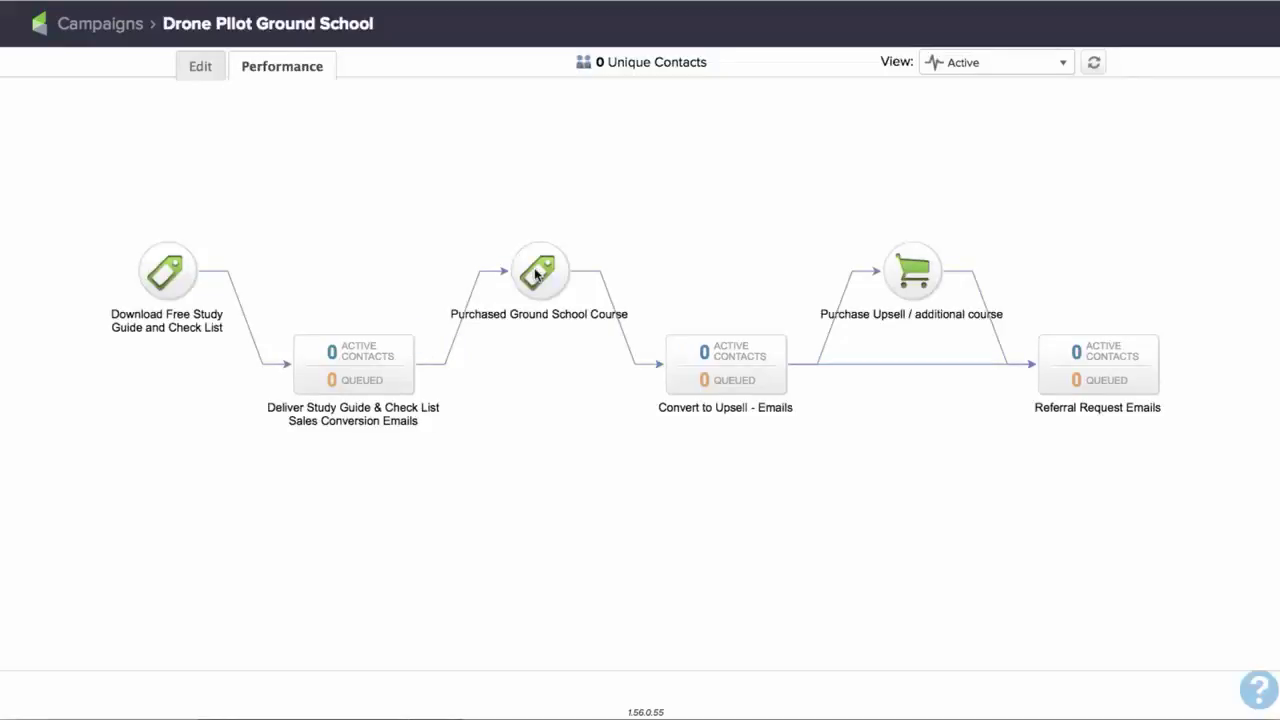
{"action": "mouse_move", "coordinate": [704, 356]}
{"action": "mouse_move", "coordinate": [1079, 381]}
{"action": "mouse_move", "coordinate": [752, 378]}
{"action": "double_click", "coordinate": [406, 381]}
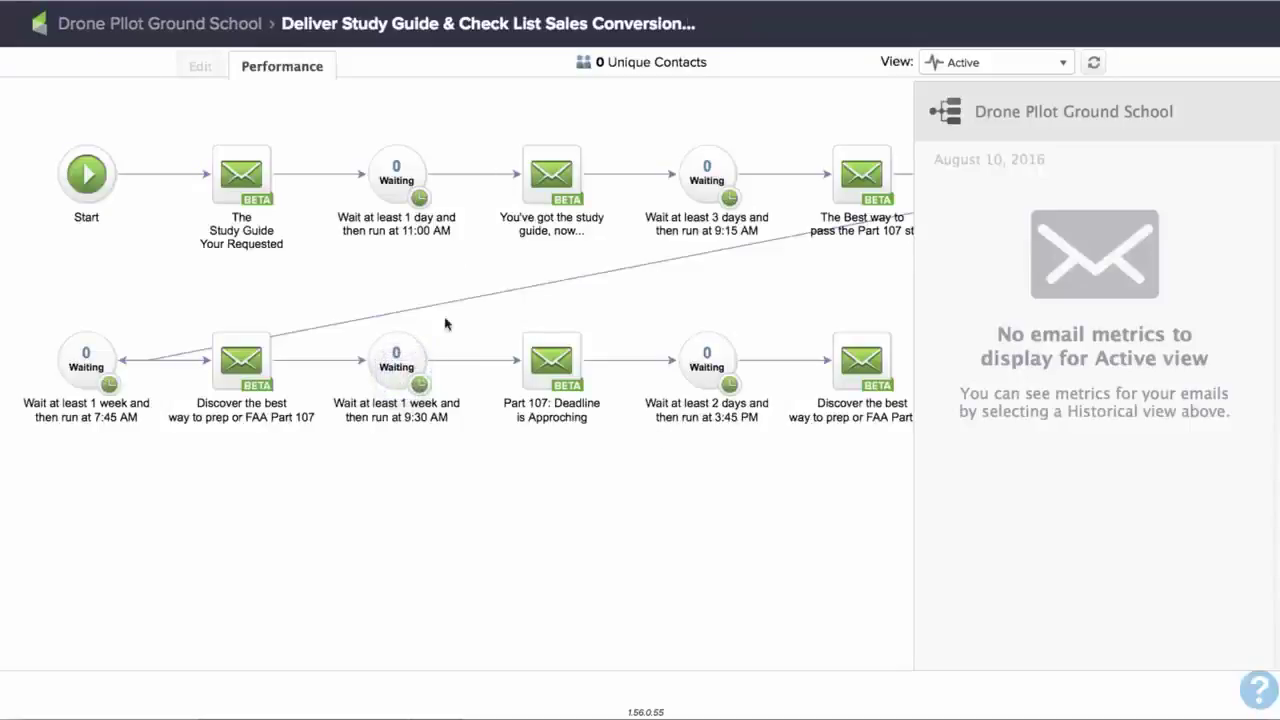
{"action": "mouse_move", "coordinate": [680, 315]}
{"action": "left_mouse_down"}
{"action": "mouse_move", "coordinate": [277, 323]}
{"action": "mouse_move", "coordinate": [806, 309]}
{"action": "mouse_move", "coordinate": [694, 329]}
{"action": "left_mouse_up"}
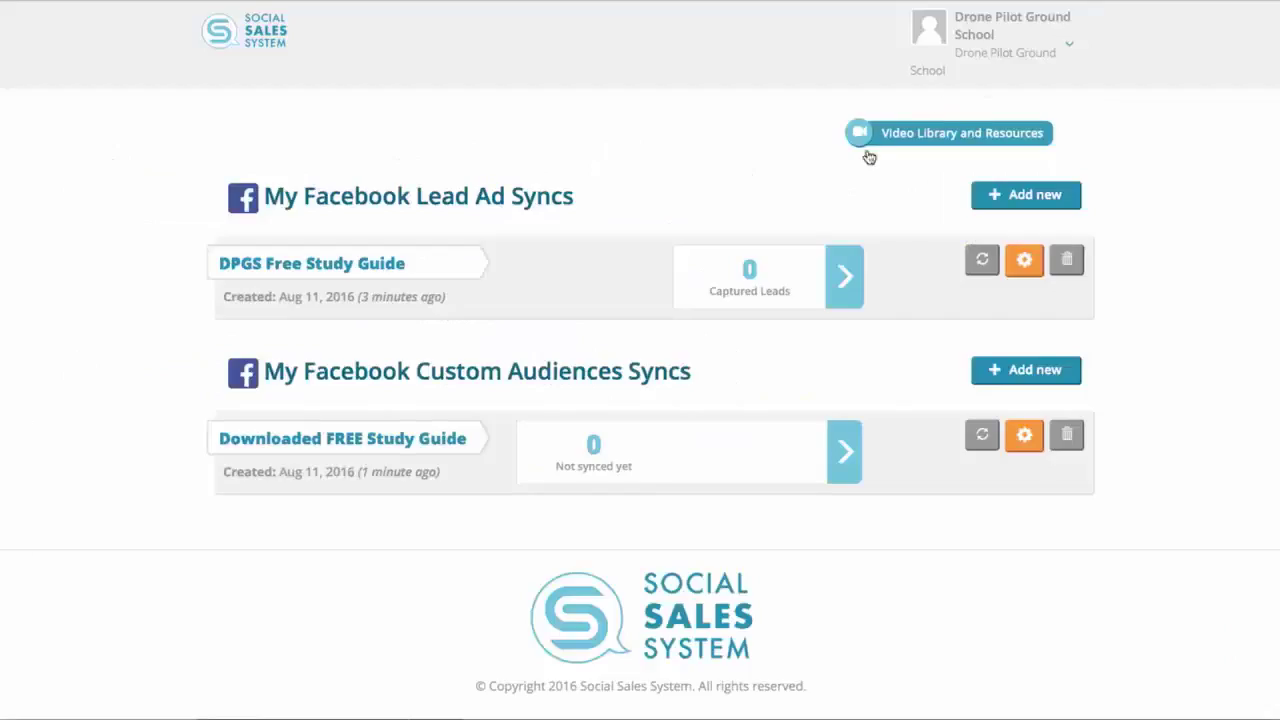
In Social Sales System, look through the library's training videos, workbooks and email swipe file downloads
{"action": "left_click", "coordinate": [955, 135]}
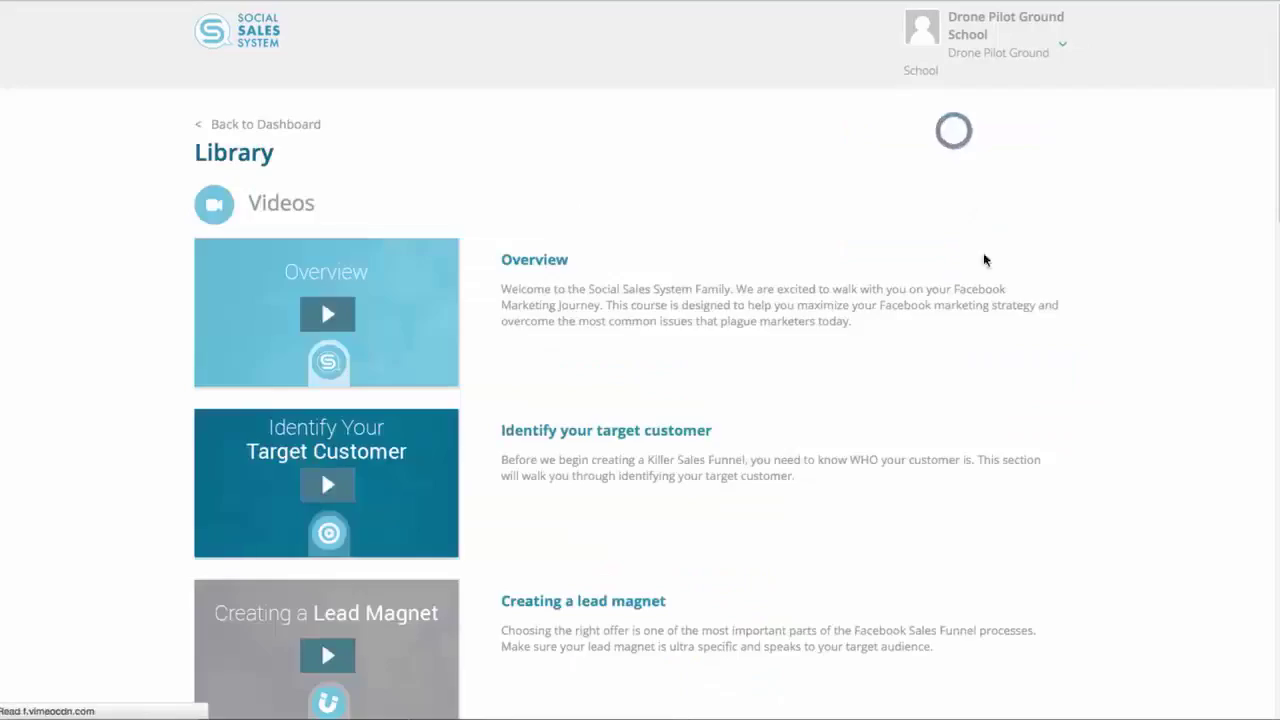
{"action": "scroll", "coordinate": [971, 428], "scroll_direction": "down", "scroll_amount": 15}
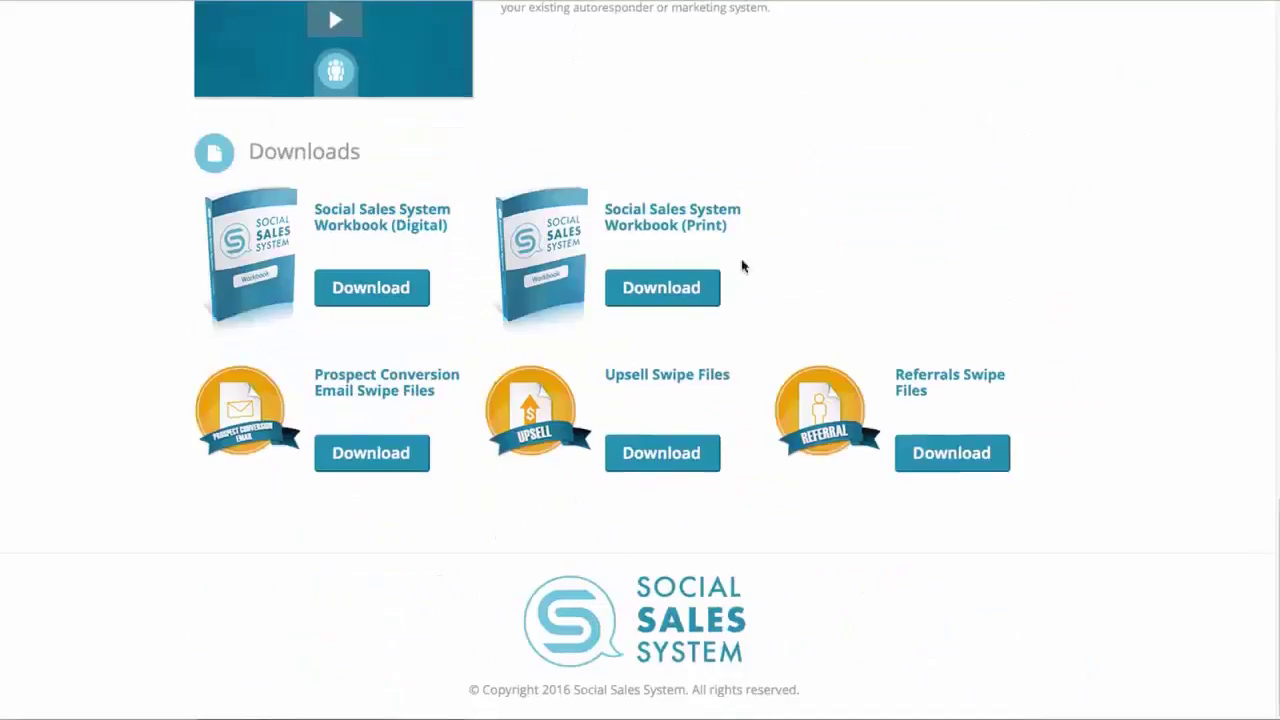
{"action": "scroll", "coordinate": [880, 370], "scroll_direction": "up", "scroll_amount": 3}
{"action": "scroll", "coordinate": [883, 397], "scroll_direction": "up", "scroll_amount": 12}
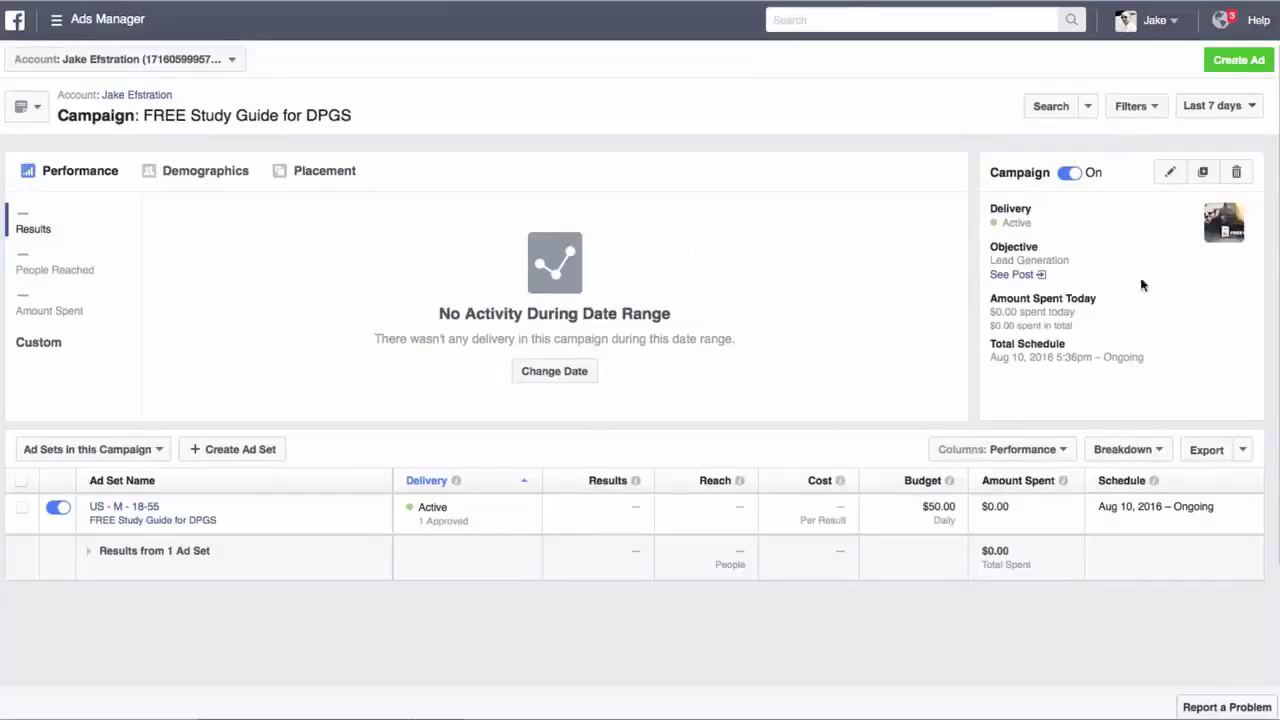
In Facebook Ads Manager, copy the FREE Study Guide for DPGS campaign's post link and open the post's lead form from a new browser tab
{"action": "right_click", "coordinate": [1014, 283]}
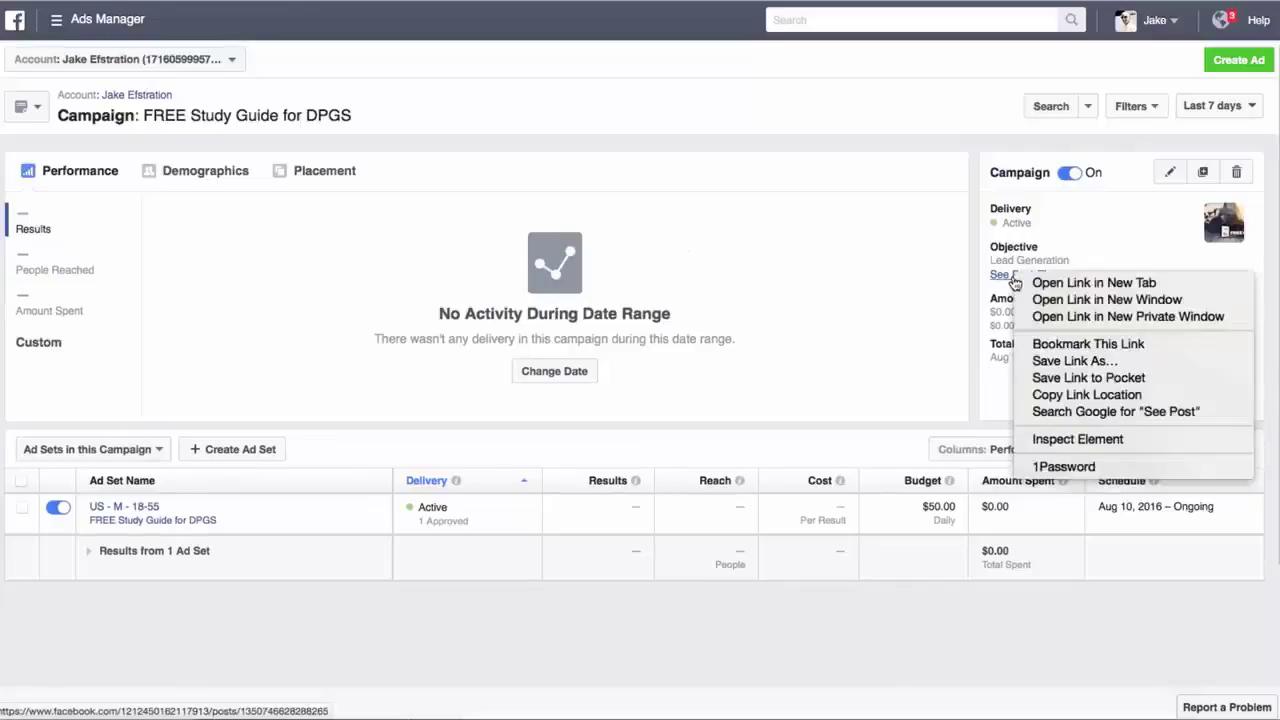
{"action": "left_click", "coordinate": [1083, 394]}
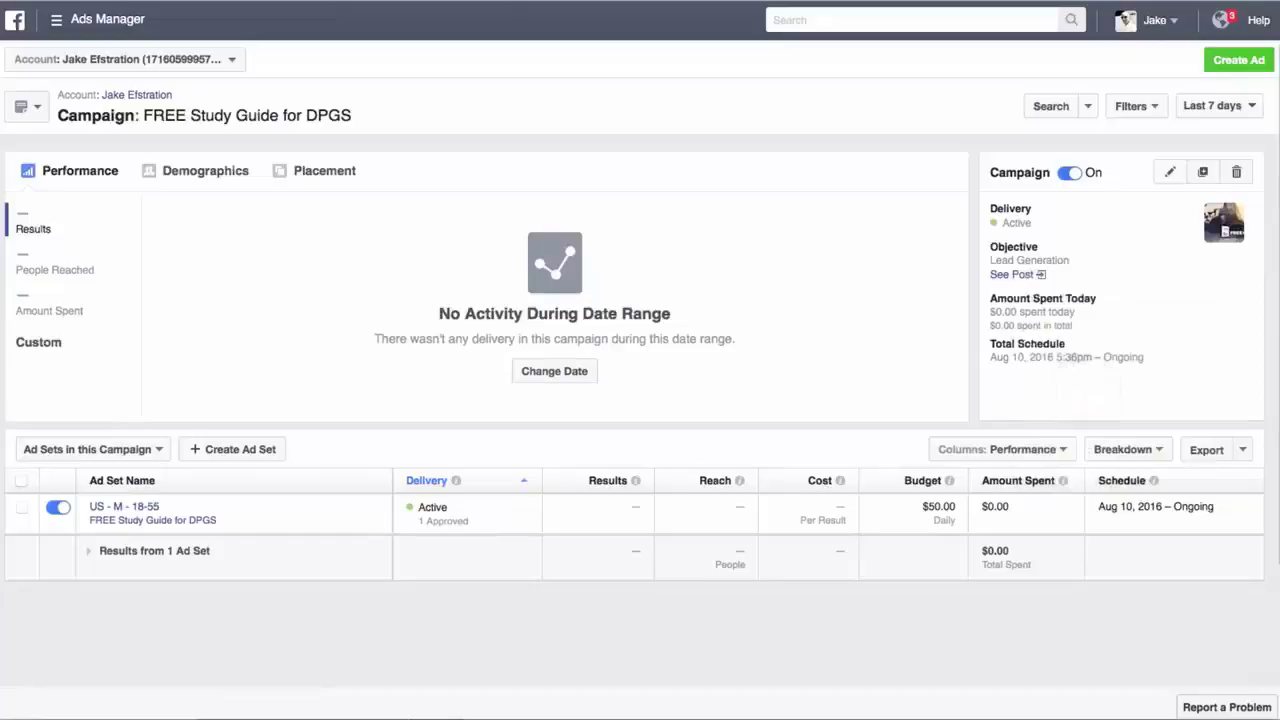
{"action": "key", "text": "ctrl+t"}
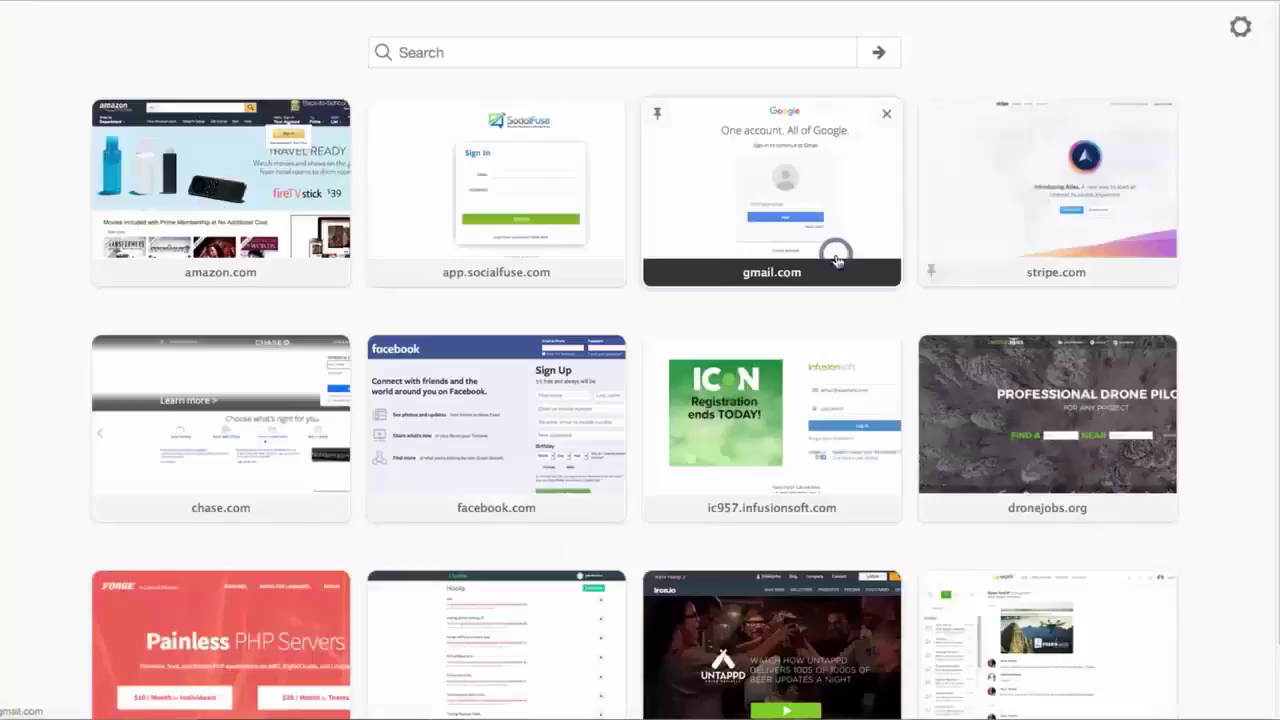
{"action": "key", "text": "ctrl+v"}
{"action": "key", "text": "Return"}
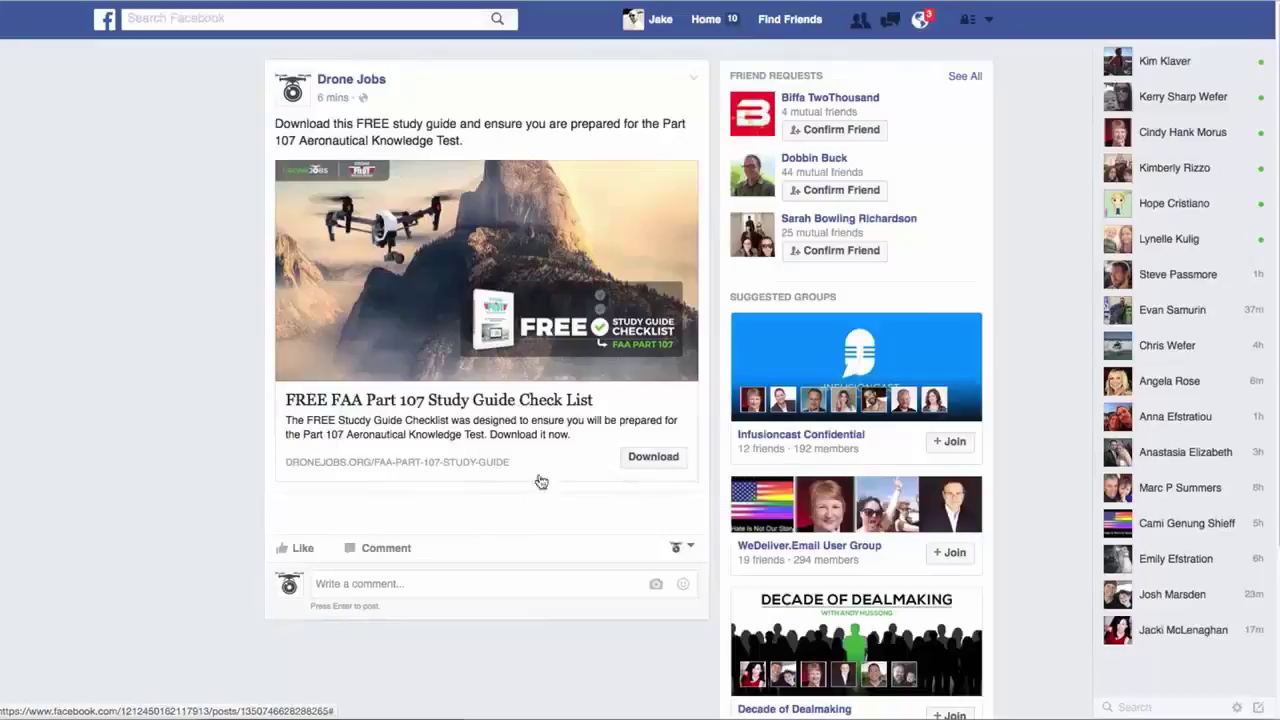
{"action": "left_click", "coordinate": [653, 457]}
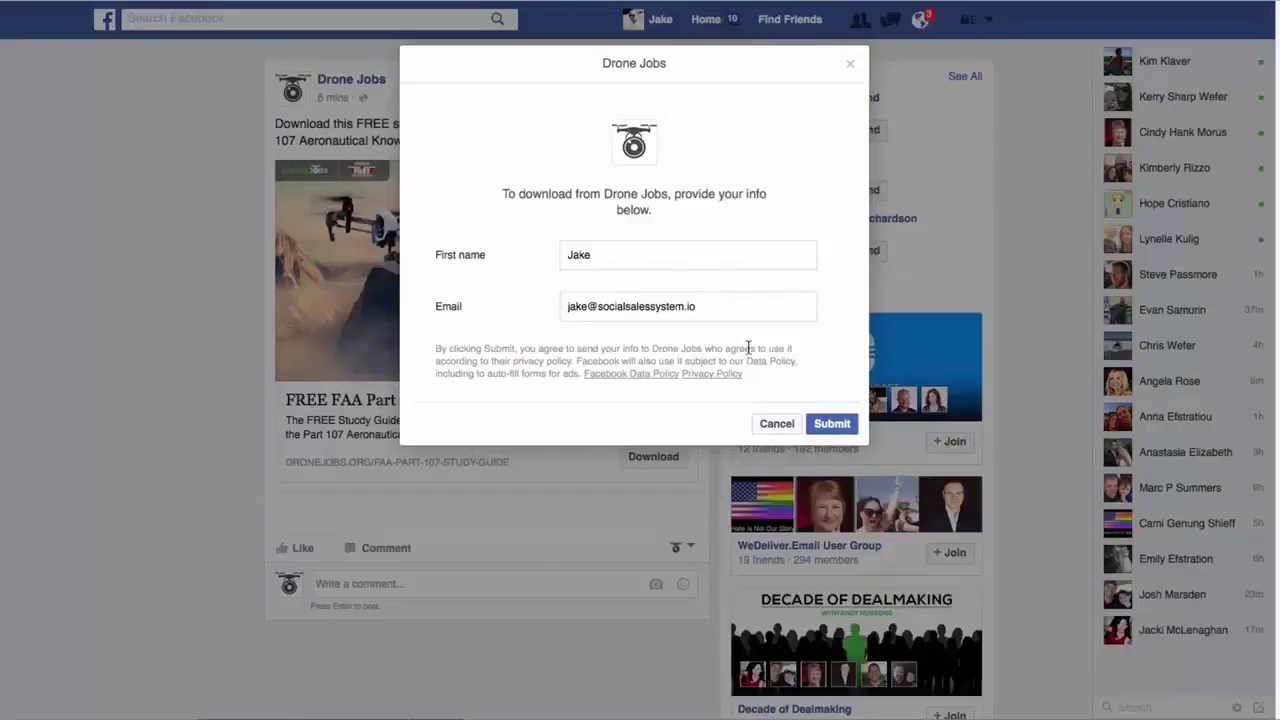
Submit the Drone Jobs lead form with the prefilled first name and email, and open the advertiser's website
{"action": "left_click", "coordinate": [836, 425]}
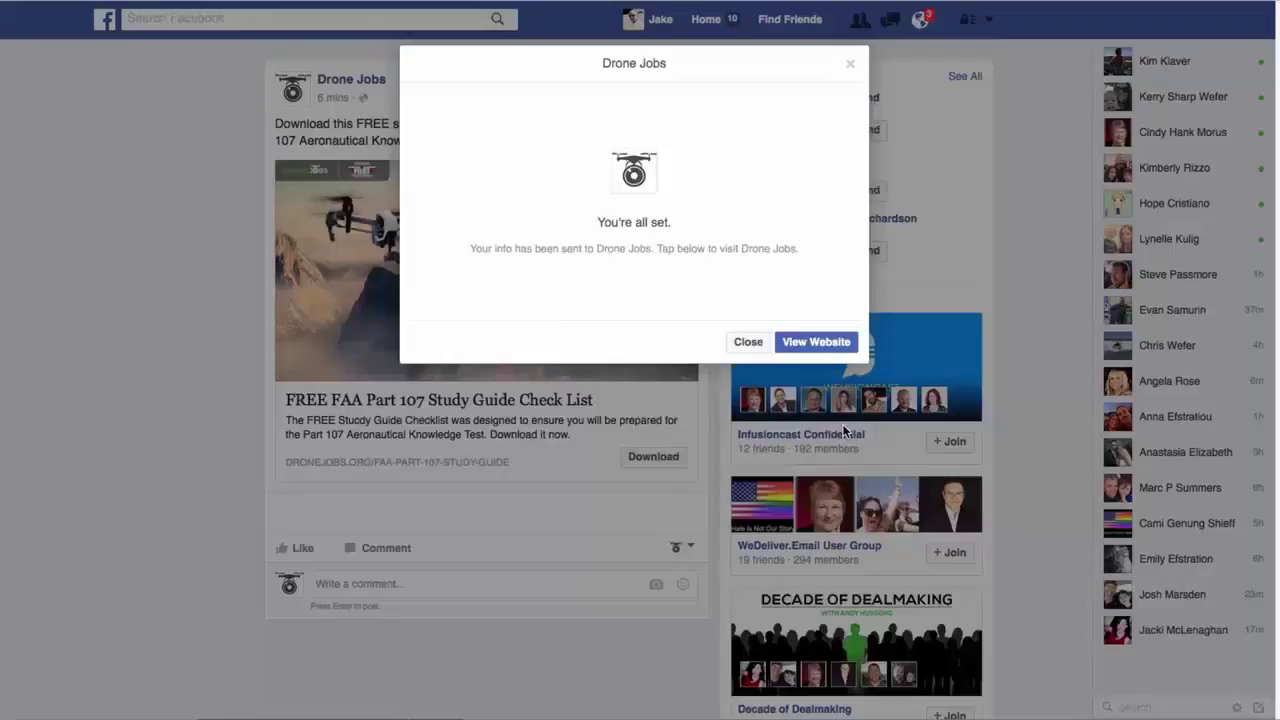
{"action": "left_click", "coordinate": [816, 343]}
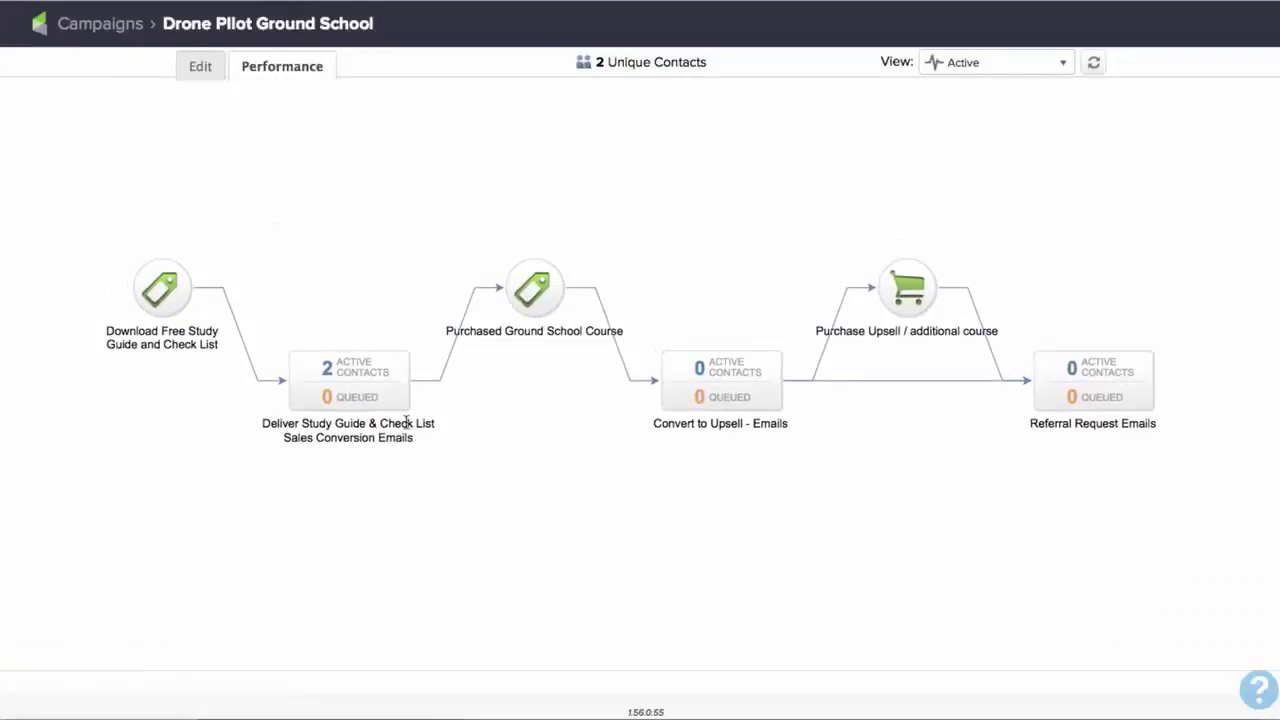
In Infusionsoft, open the active contacts of the Deliver Study Guide & Check List sequence and review the listed contact details
{"action": "mouse_move", "coordinate": [406, 364]}
{"action": "left_click", "coordinate": [407, 358]}
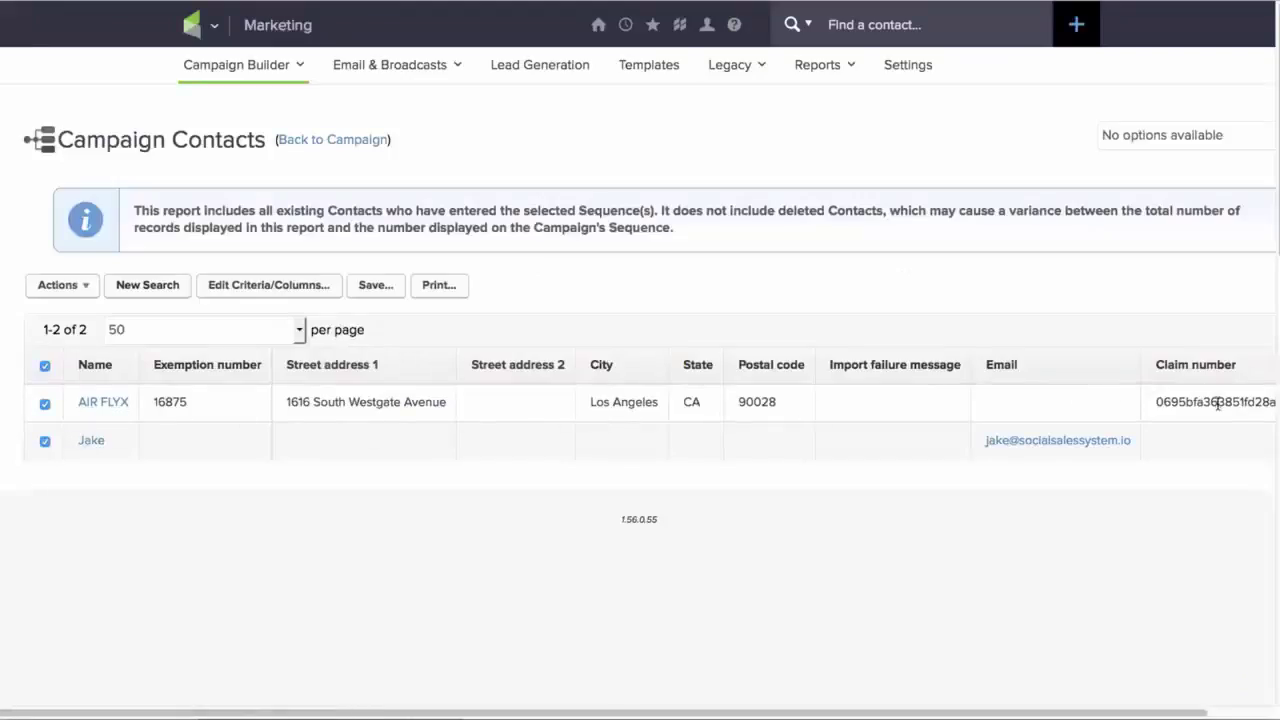
{"action": "left_click_drag", "start_coordinate": [1218, 403], "coordinate": [251, 401]}
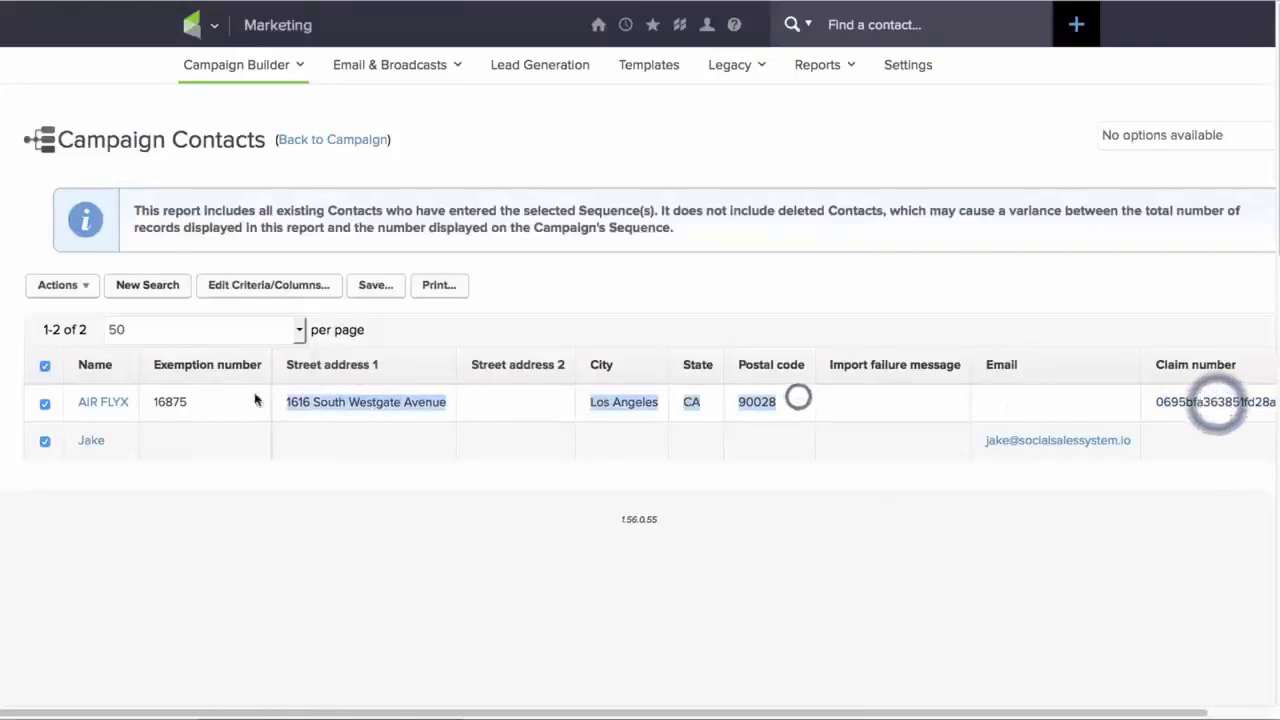
{"action": "double_click", "coordinate": [327, 405]}
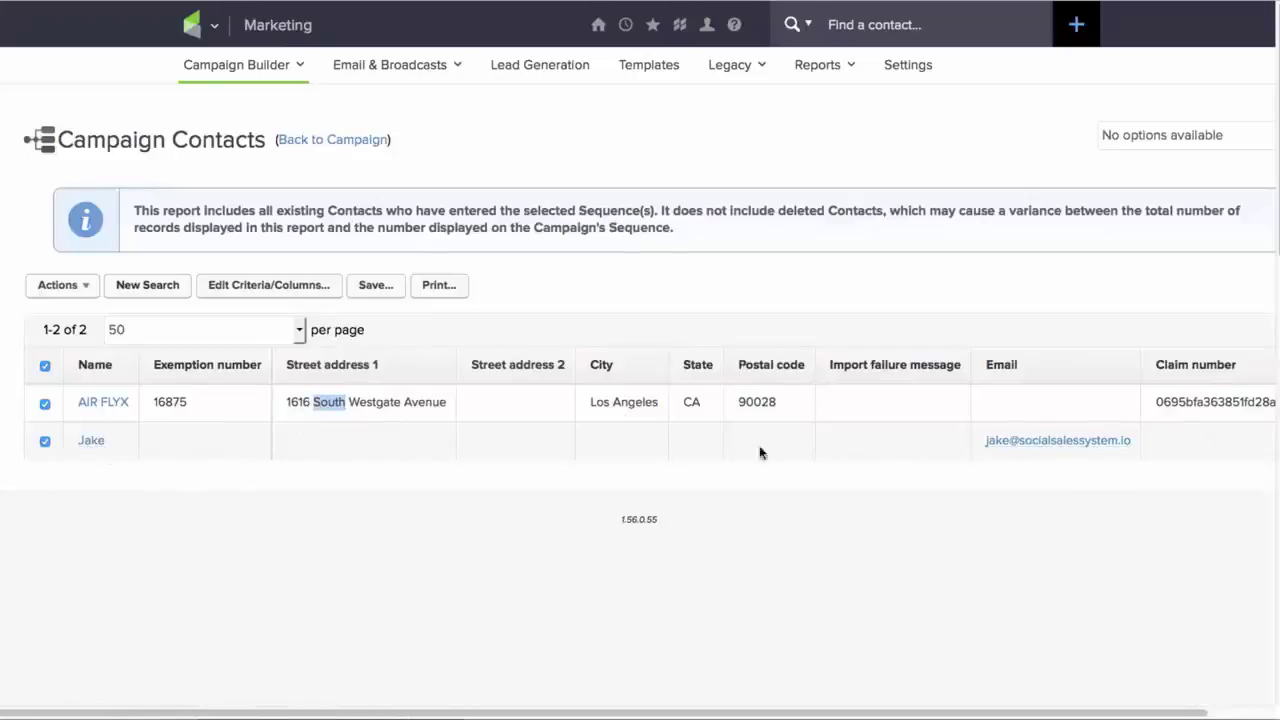
Open the test lead's contact record and check the tags applied to it
{"action": "left_click", "coordinate": [89, 446]}
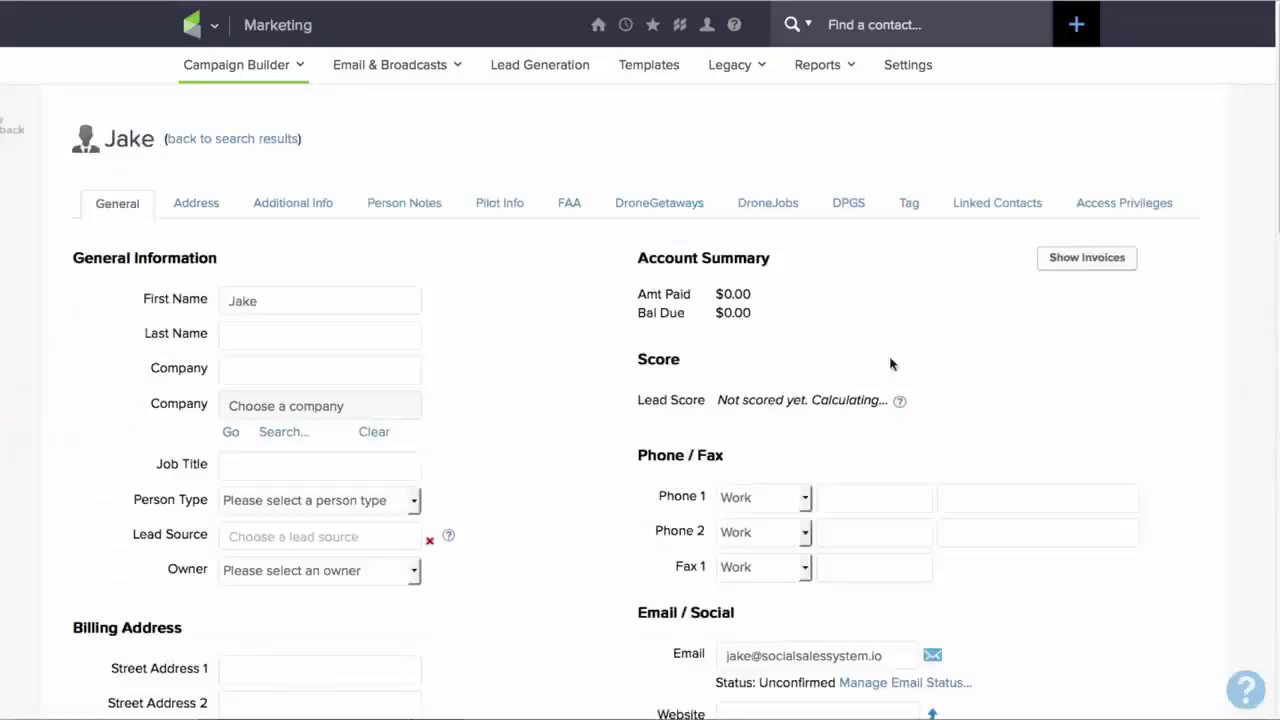
{"action": "scroll", "coordinate": [1008, 371], "scroll_direction": "down", "scroll_amount": 5}
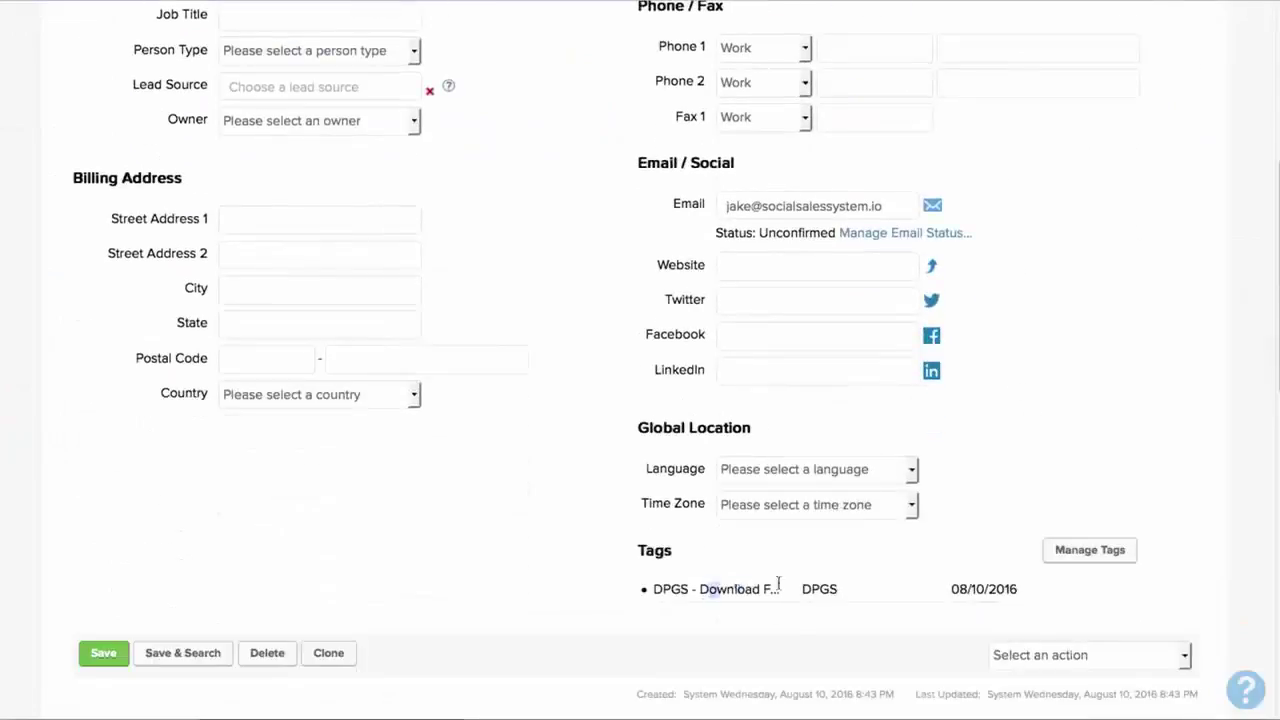
{"action": "left_click", "coordinate": [737, 587]}
{"action": "left_click", "coordinate": [909, 578]}
{"action": "left_click", "coordinate": [352, 145]}
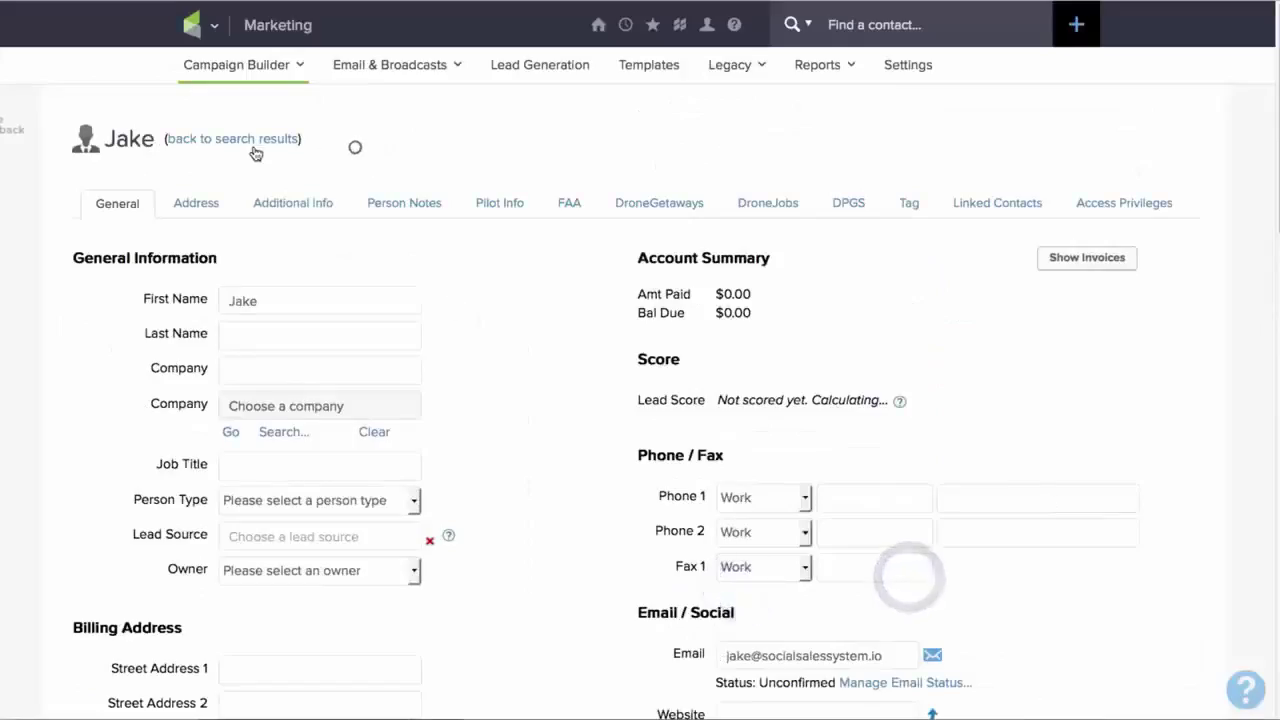
Check the contact's recent email history for the Part 107 study guide email
{"action": "scroll", "coordinate": [511, 343], "scroll_direction": "down", "scroll_amount": 10}
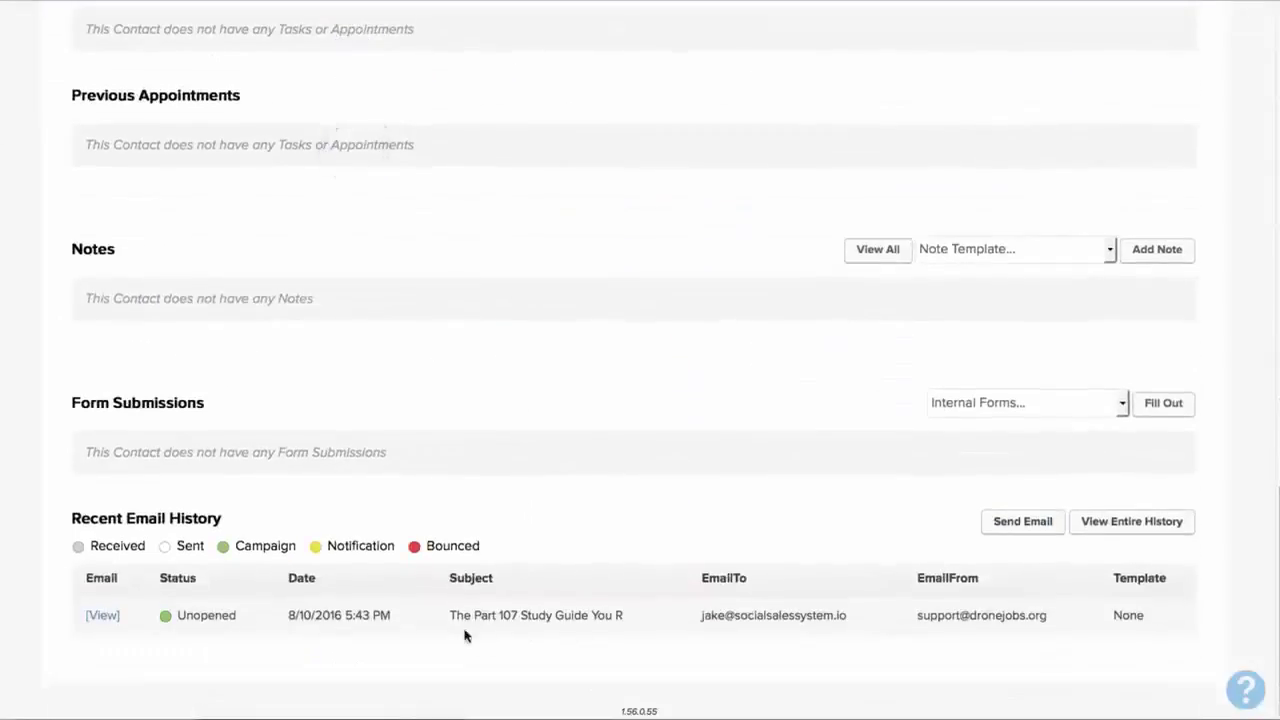
{"action": "left_click_drag", "start_coordinate": [450, 616], "coordinate": [623, 616]}
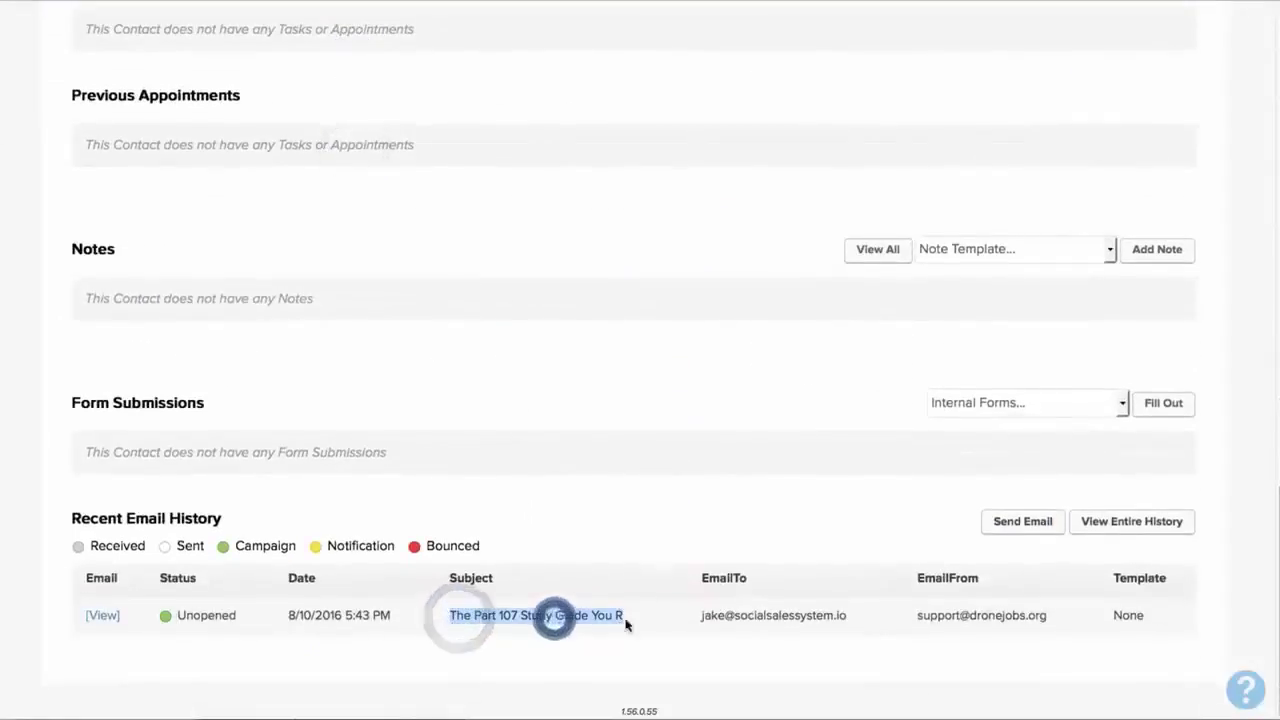
{"action": "scroll", "coordinate": [640, 617], "scroll_direction": "up", "scroll_amount": 10}
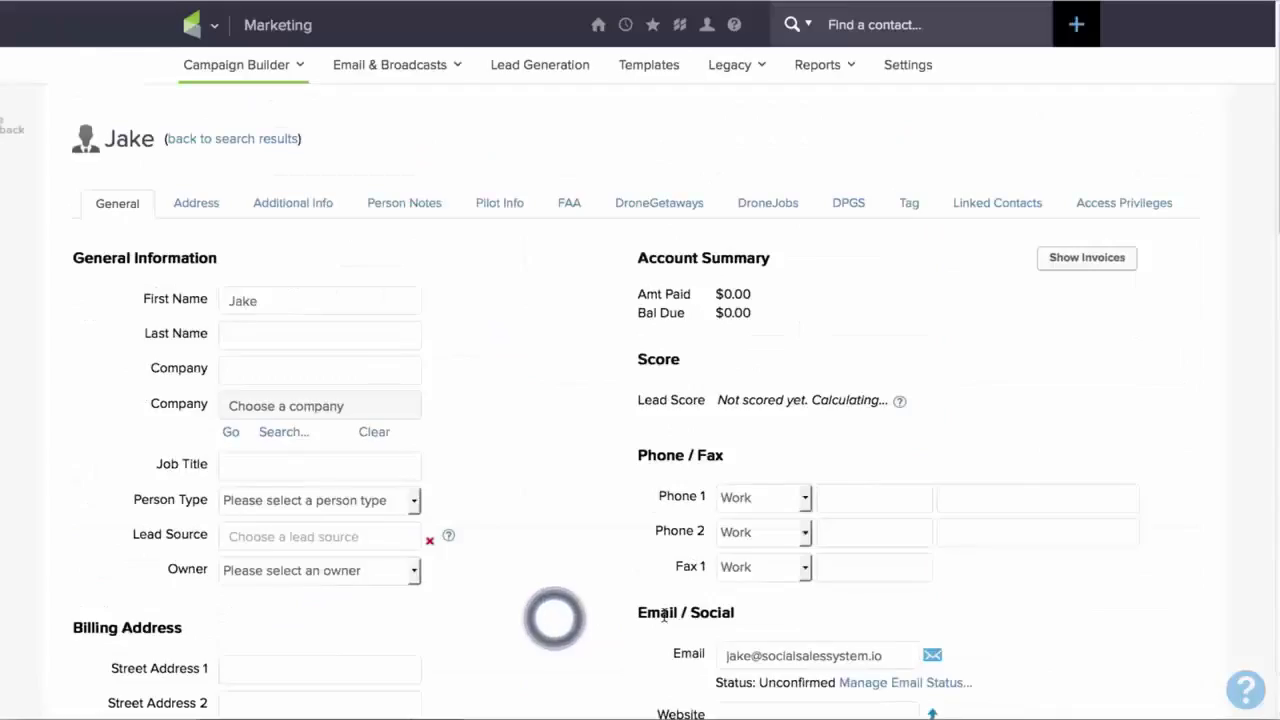
Return to the campaign contacts list, review the AIR FLYX address, and go back to the Drone Pilot Ground School campaign
{"action": "left_click", "coordinate": [266, 140]}
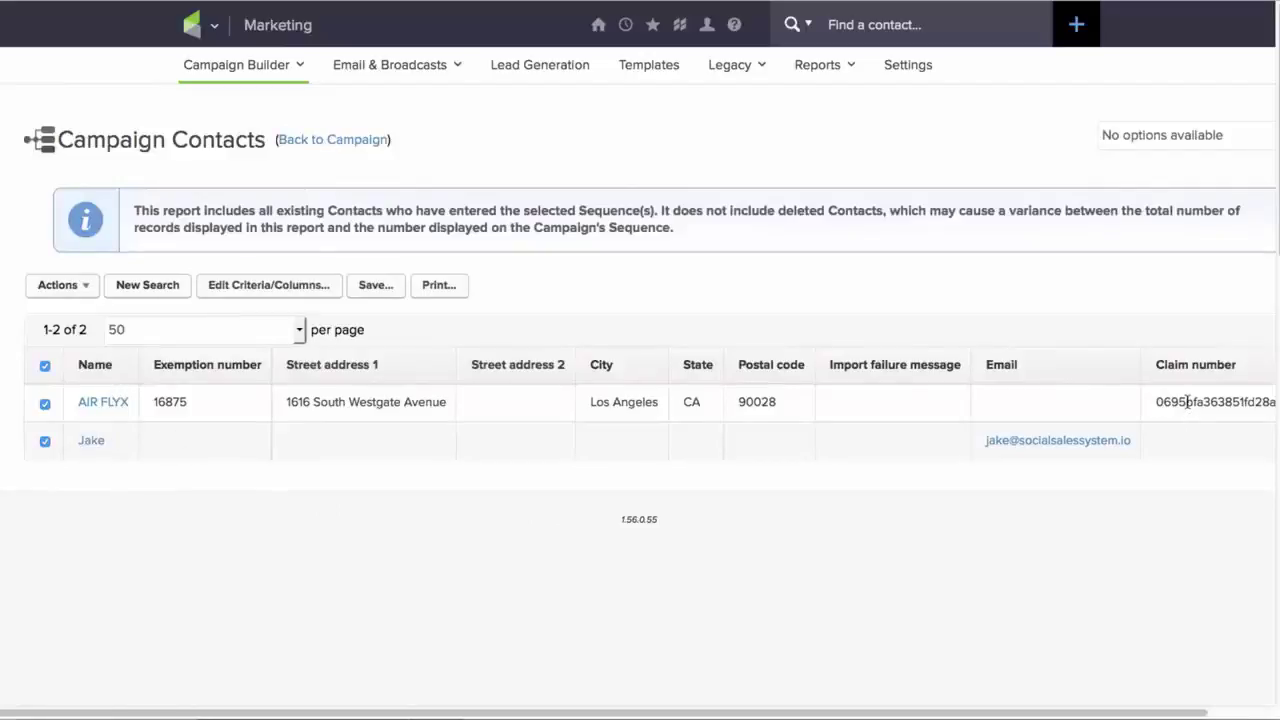
{"action": "left_click_drag", "start_coordinate": [287, 401], "coordinate": [442, 399]}
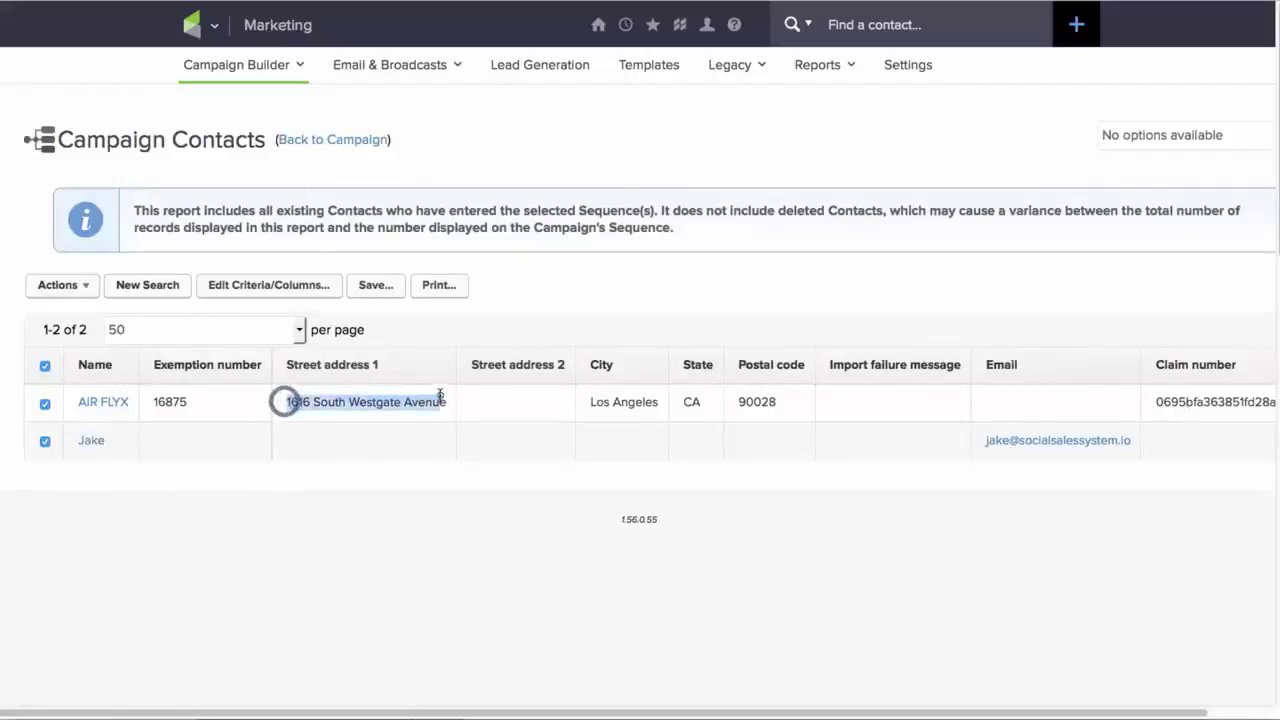
{"action": "left_click", "coordinate": [686, 312]}
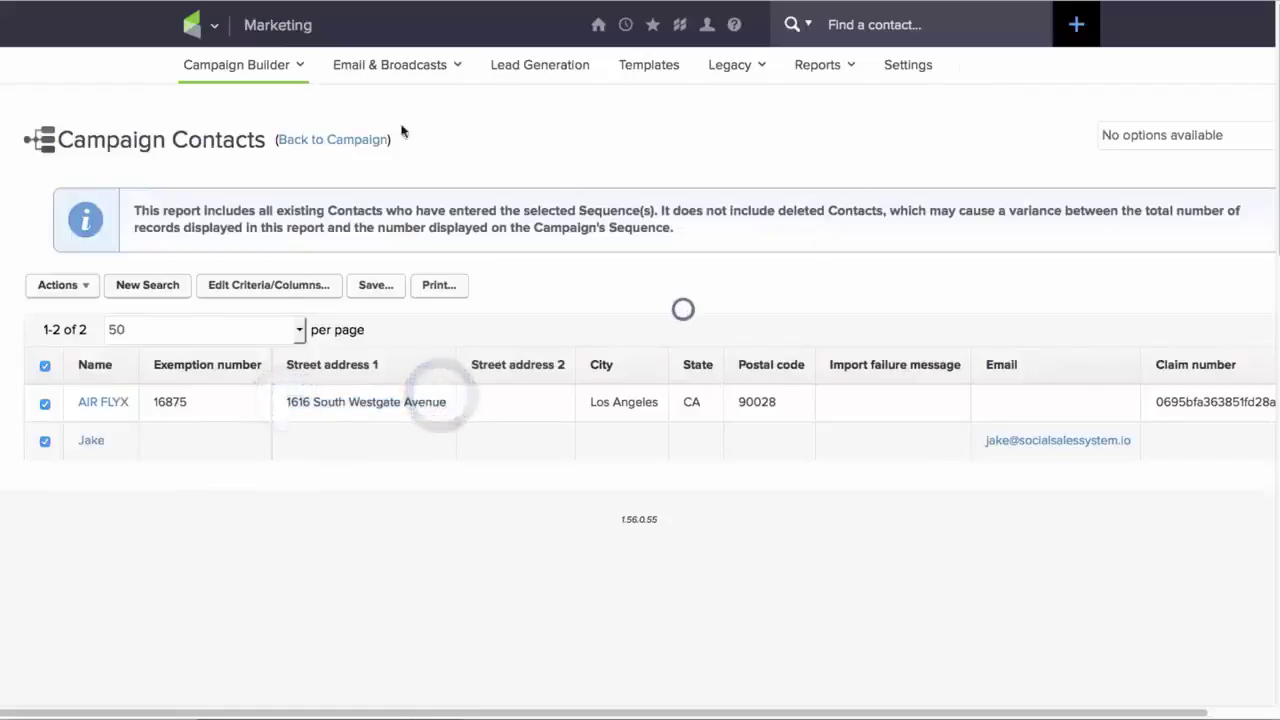
{"action": "left_click", "coordinate": [327, 139]}
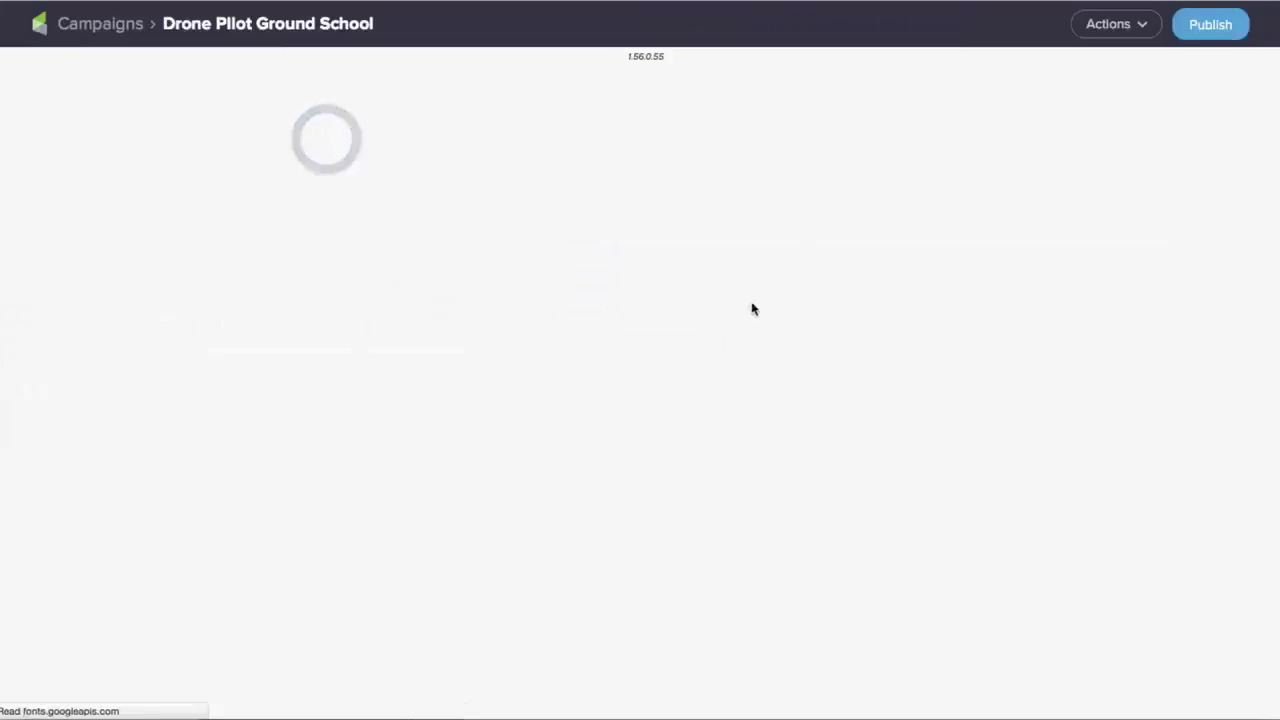